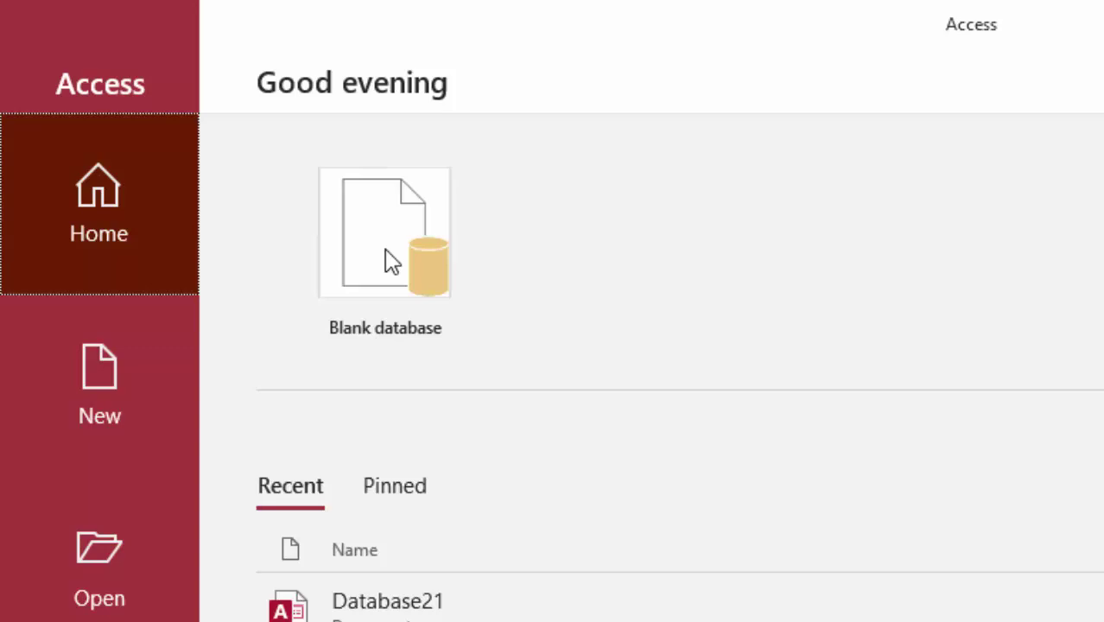
Create a blank database keeping the default name Database22
{"action": "left_click", "coordinate": [391, 261]}
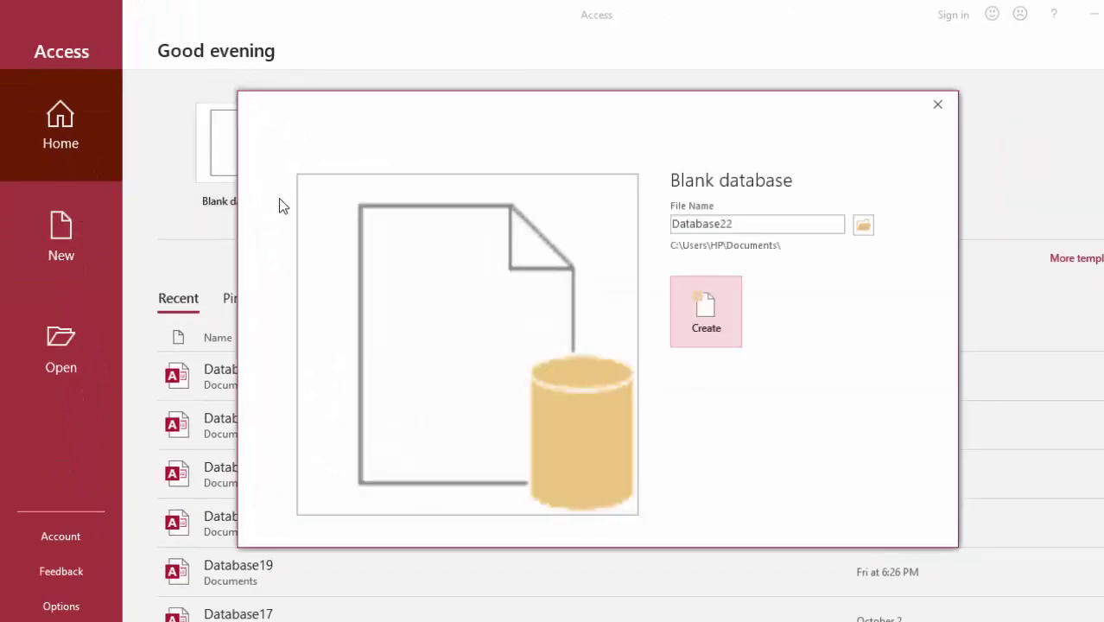
{"action": "left_click", "coordinate": [696, 330]}
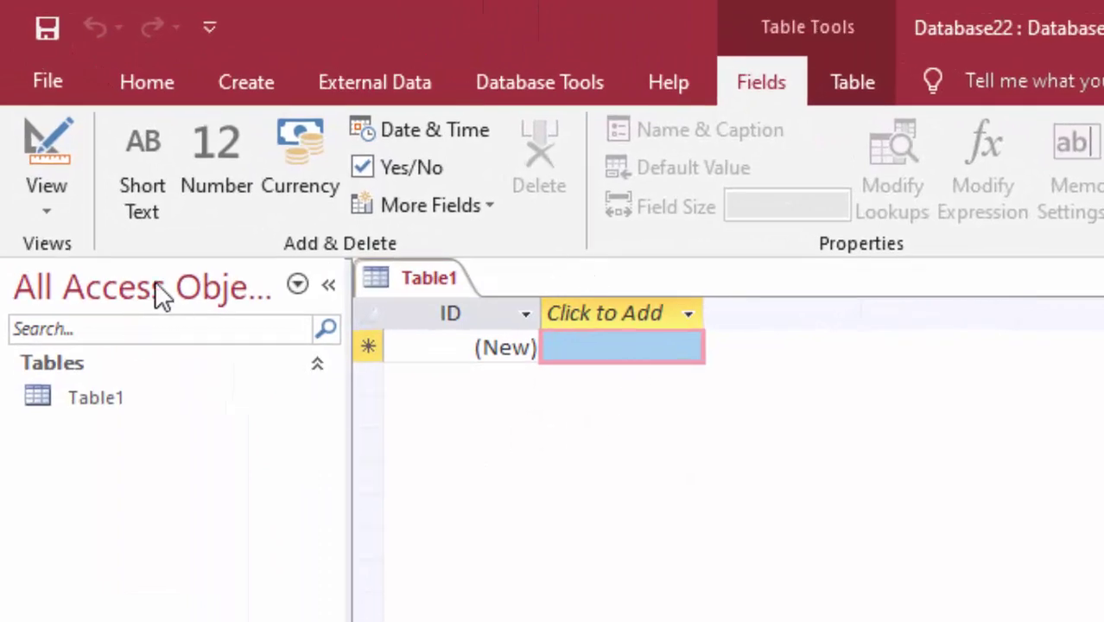
Switch the new table to Design View and save it as StudenT
{"action": "left_click", "coordinate": [51, 206]}
{"action": "left_click", "coordinate": [119, 336]}
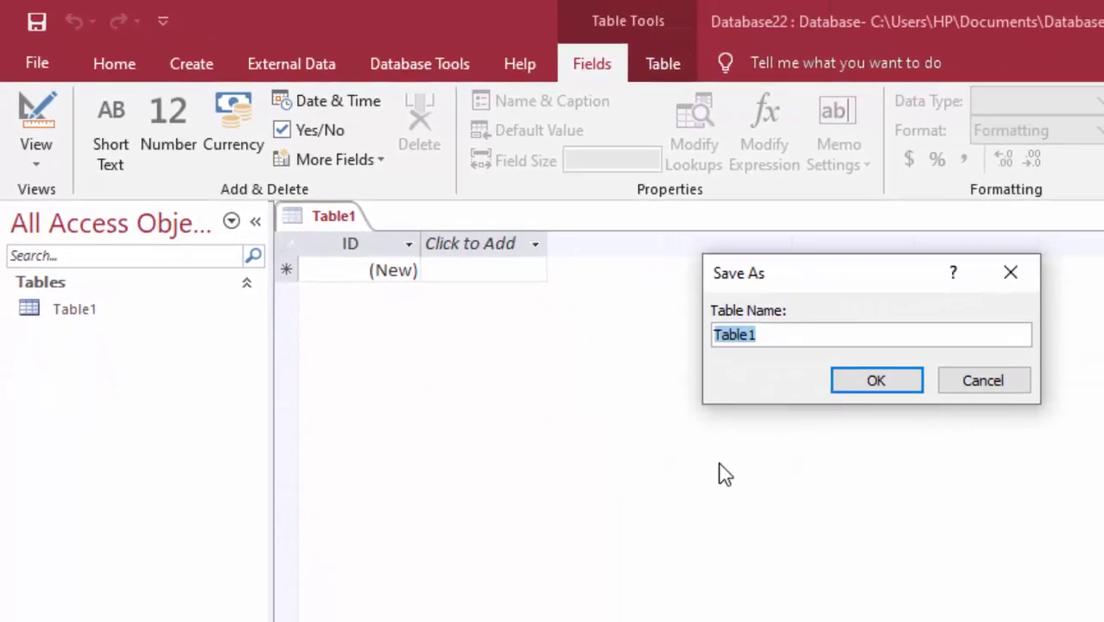
{"action": "key", "text": "BackSpace"}
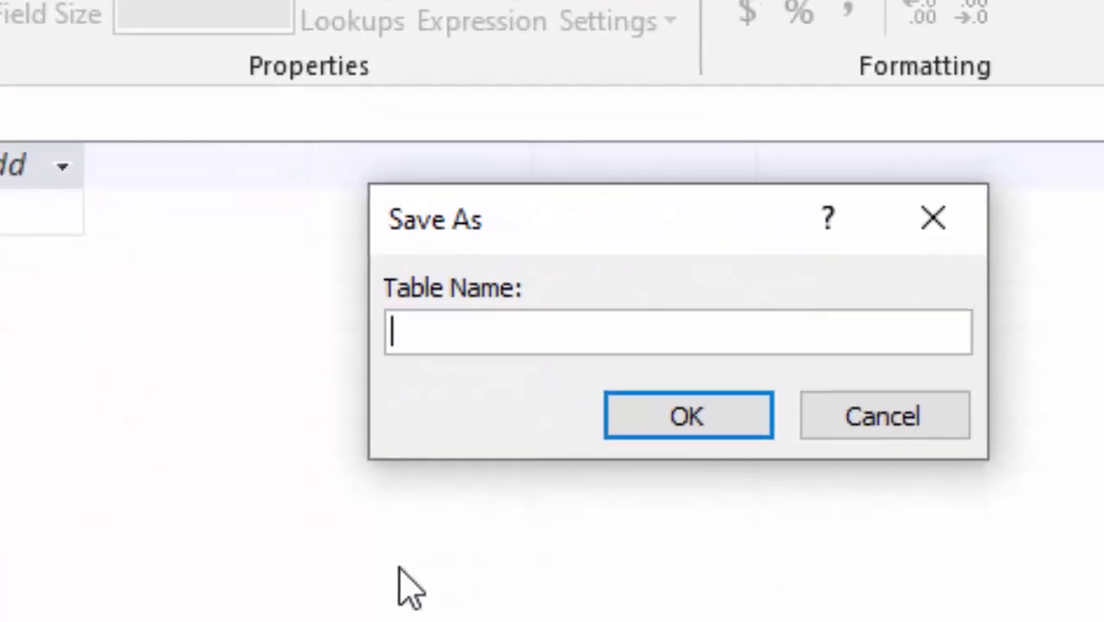
{"action": "type", "text": "Stu"}
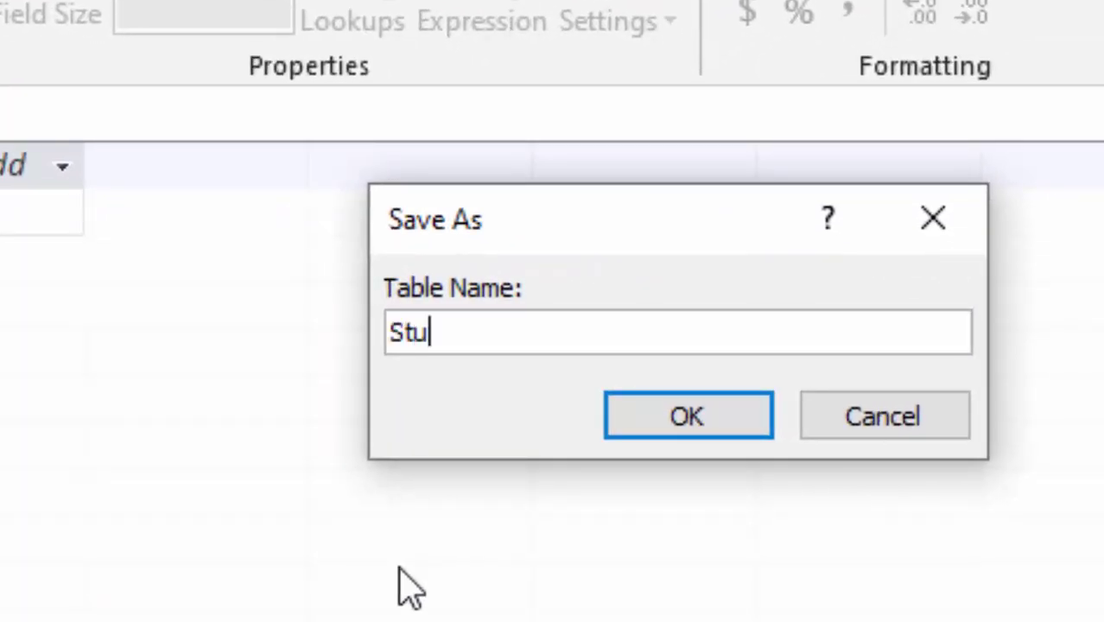
{"action": "type", "text": "den"}
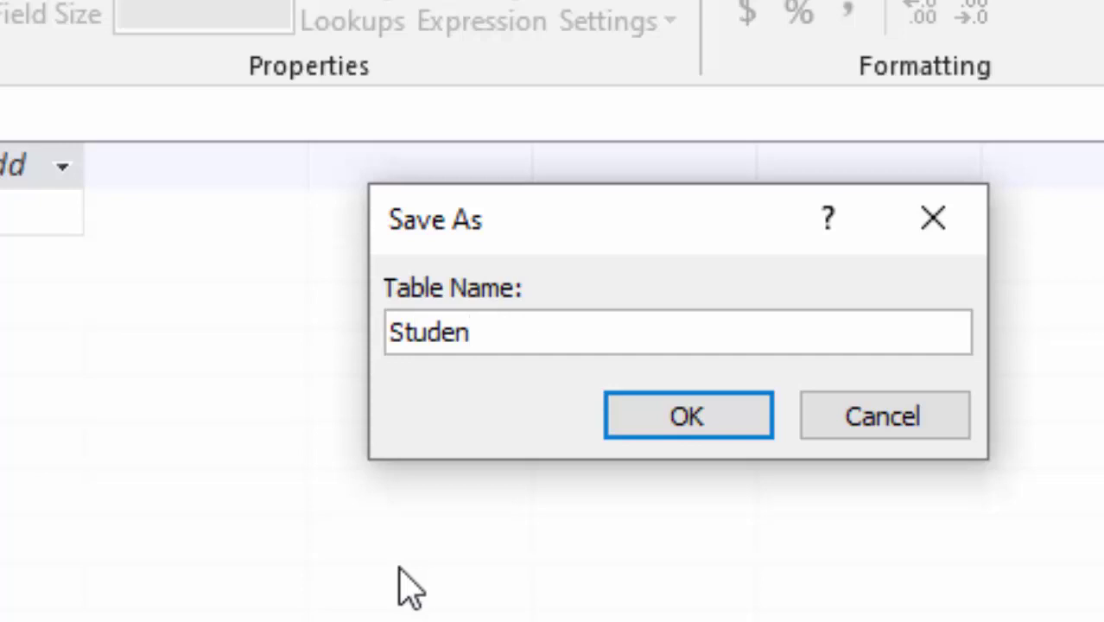
{"action": "type", "text": "T"}
{"action": "key", "text": "Return"}
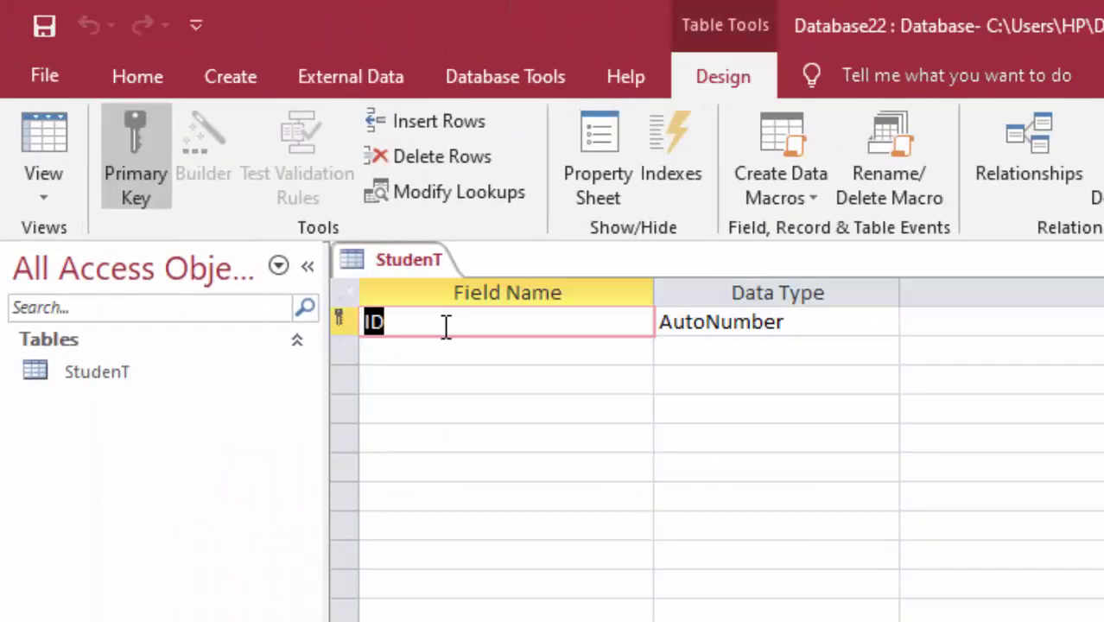
Rename the ID key field to Roll Number, keeping the AutoNumber data type
{"action": "key", "text": "Delete"}
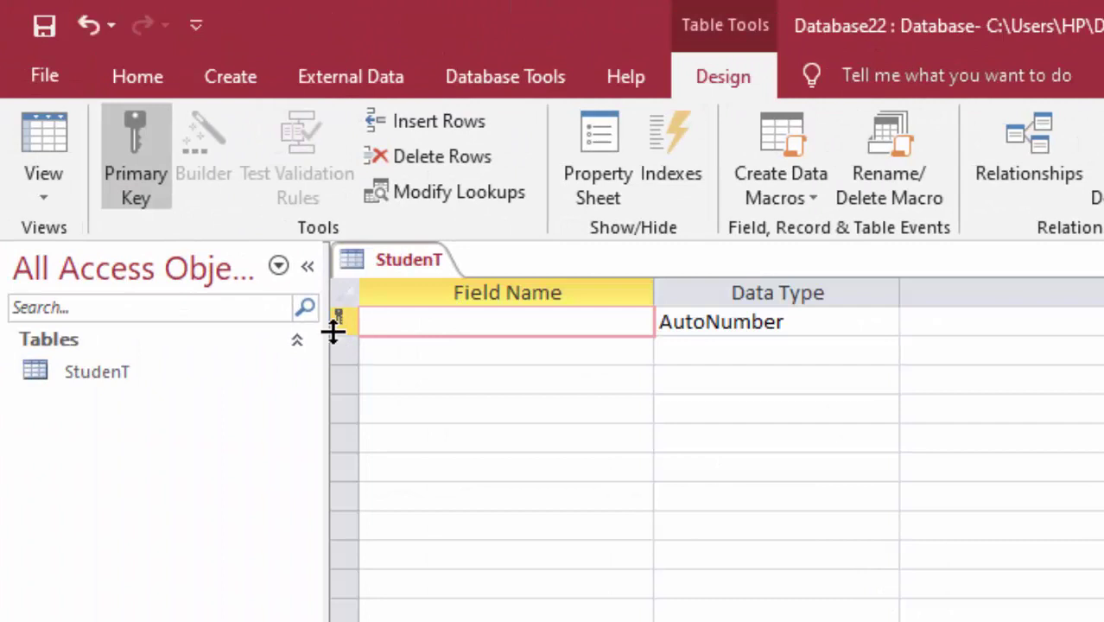
{"action": "type", "text": "Roll "}
{"action": "type", "text": "Num"}
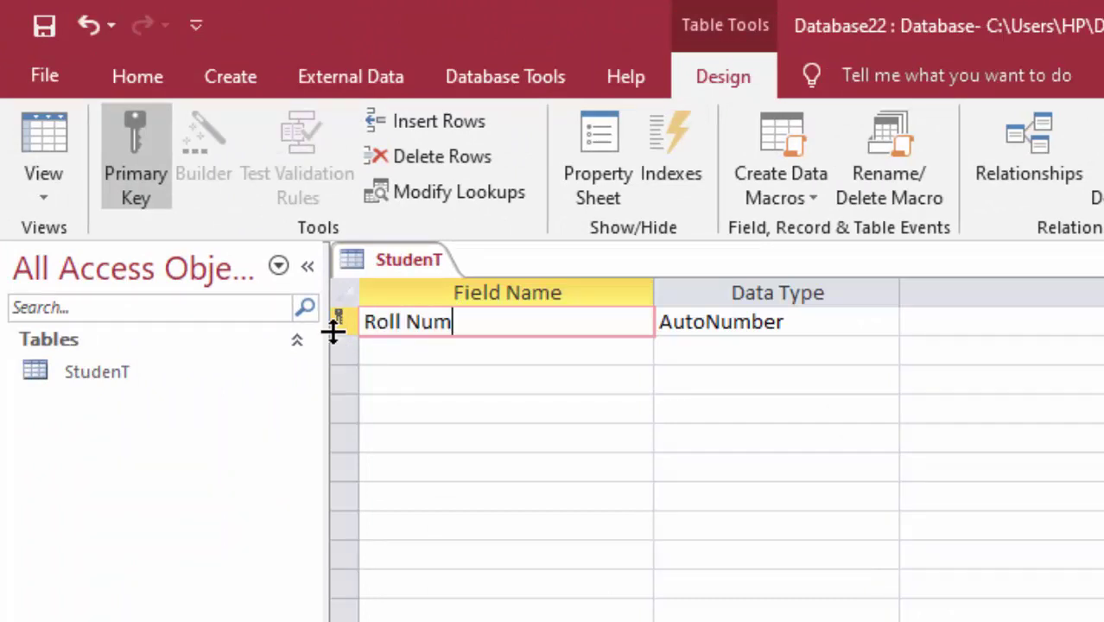
{"action": "type", "text": "ber"}
{"action": "key", "text": "Tab"}
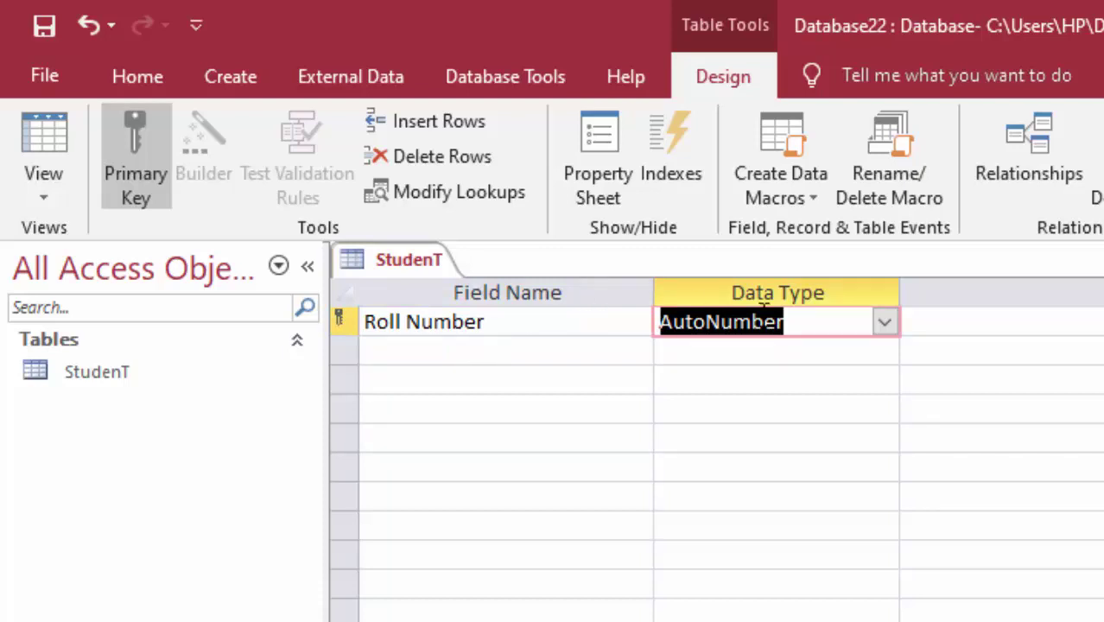
{"action": "left_click", "coordinate": [884, 322]}
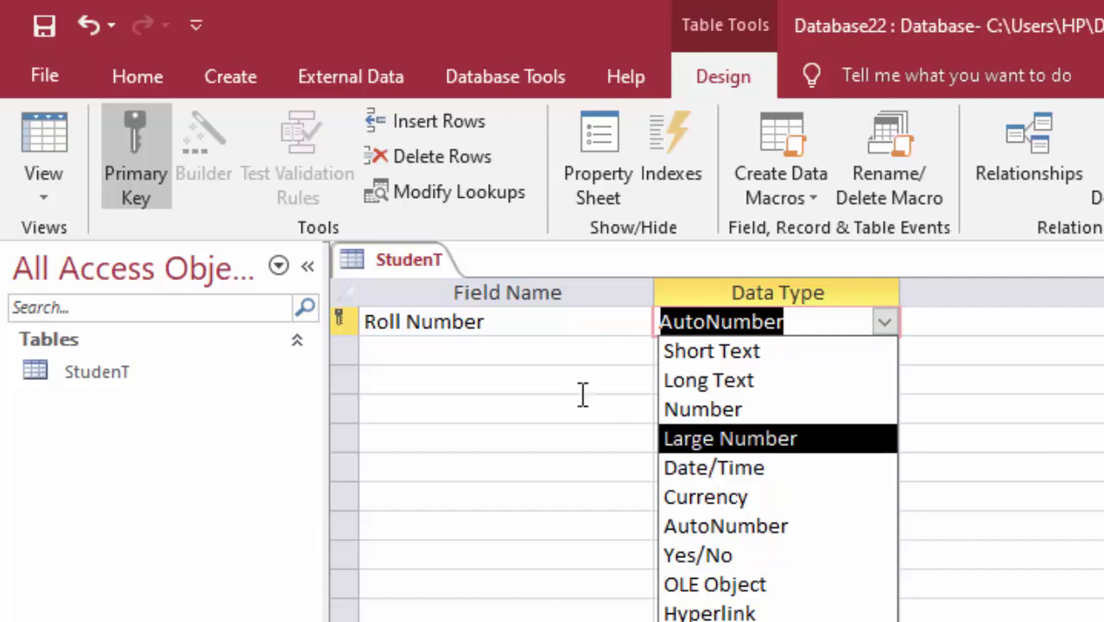
{"action": "left_click", "coordinate": [478, 349]}
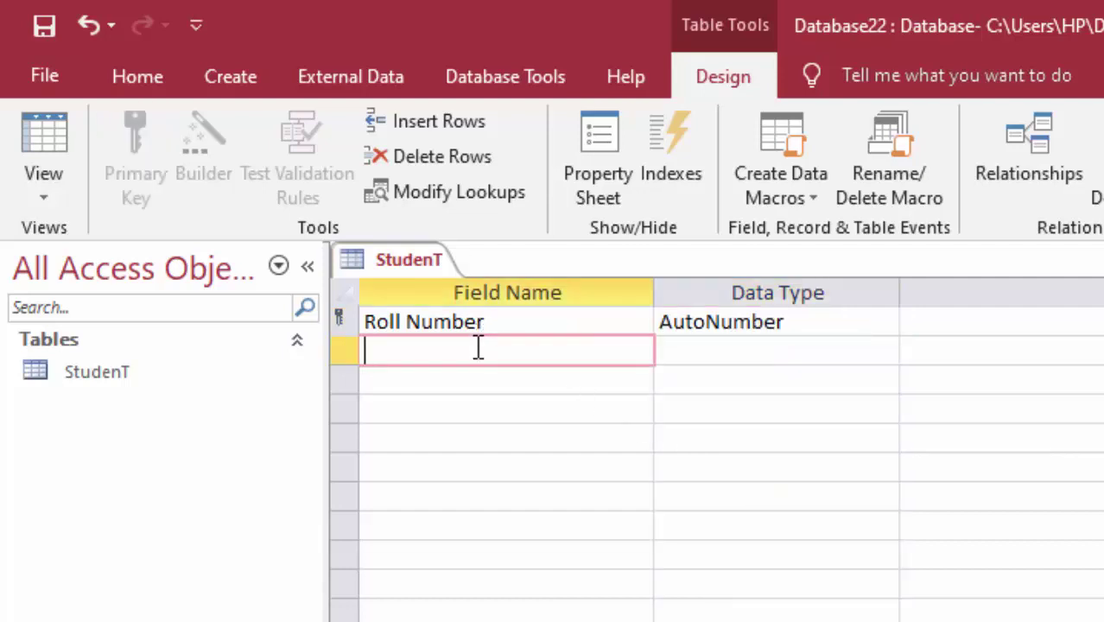
Add Name of Student and City as Short Text fields
{"action": "type", "text": "Na"}
{"action": "type", "text": "me of"}
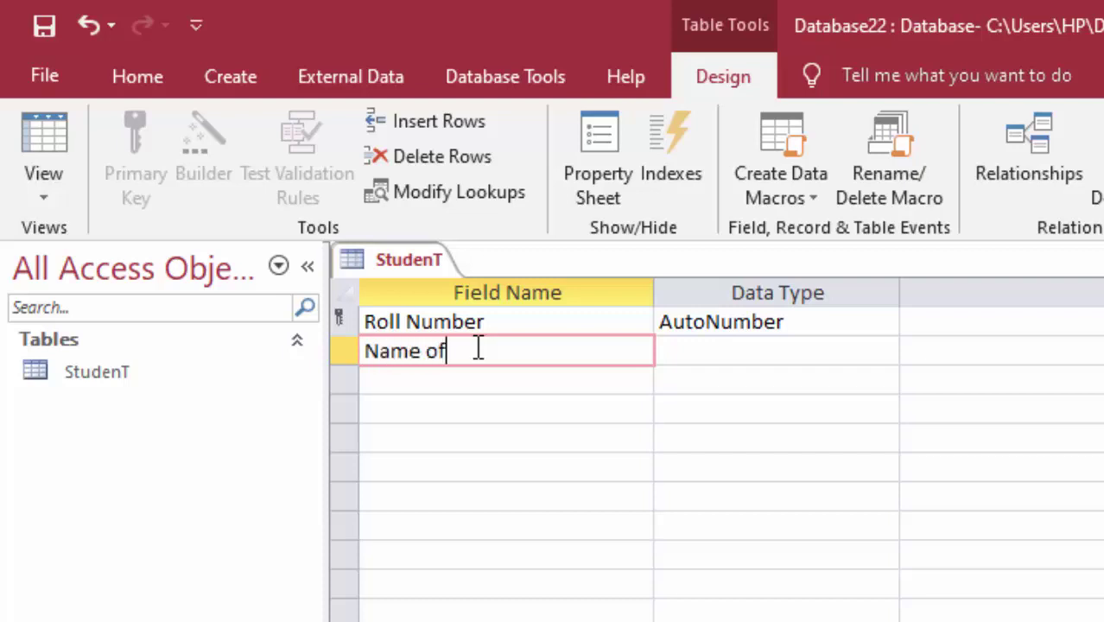
{"action": "type", "text": " Stu"}
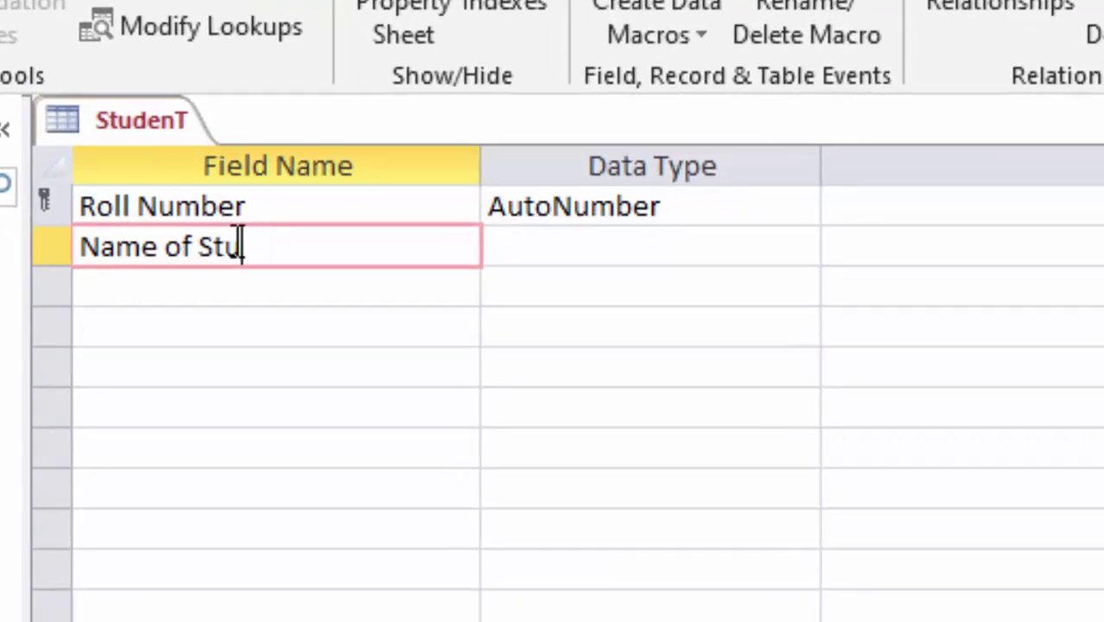
{"action": "type", "text": "dent"}
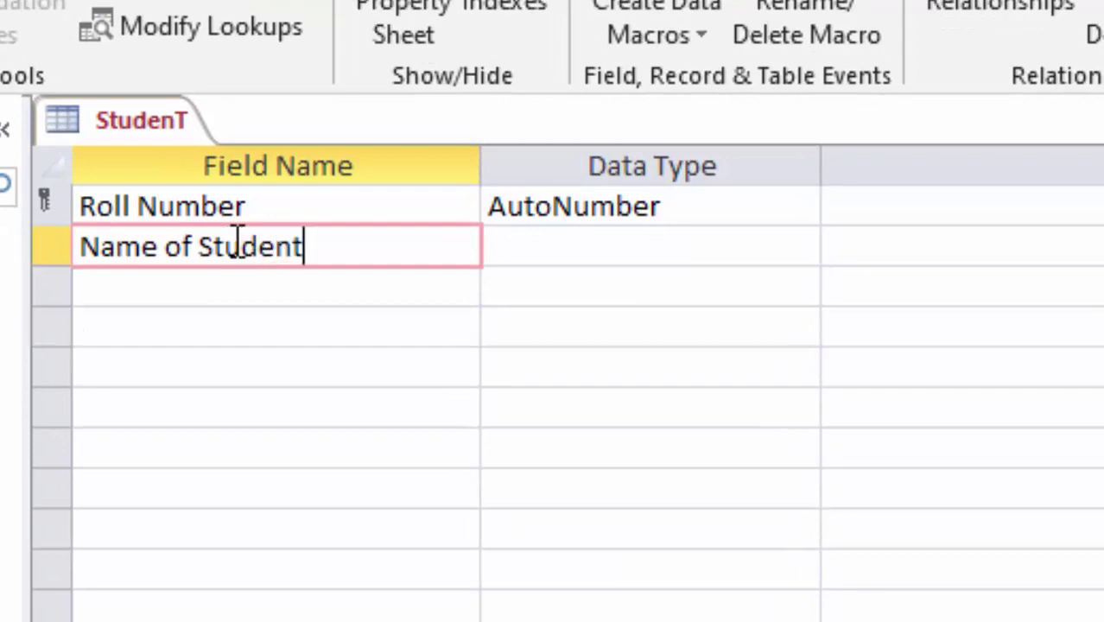
{"action": "left_click", "coordinate": [730, 258]}
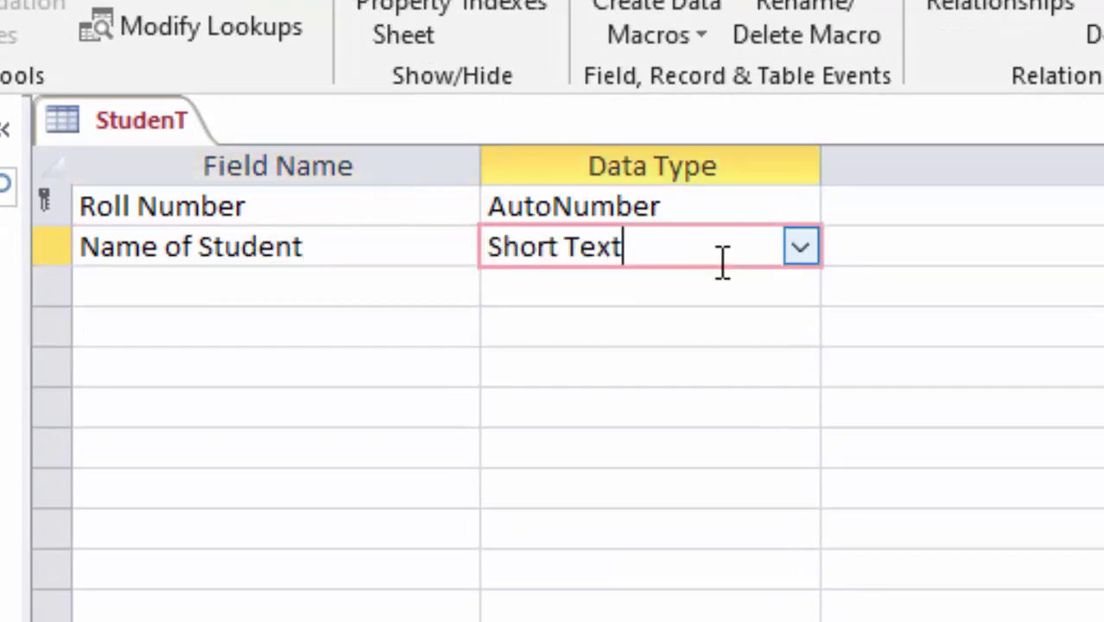
{"action": "left_click", "coordinate": [228, 290]}
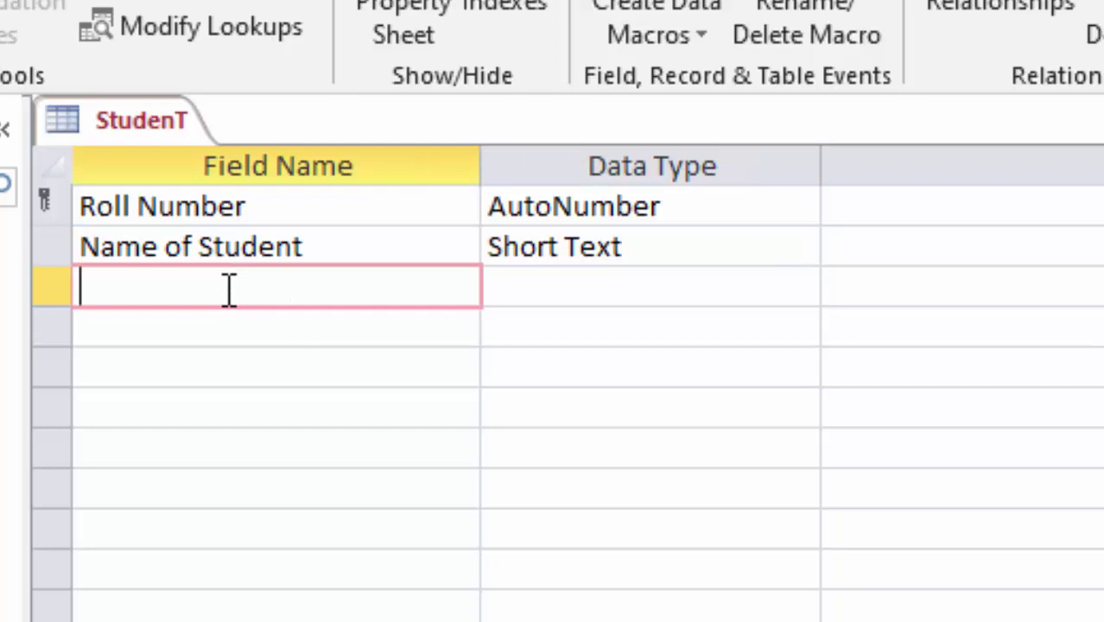
{"action": "type", "text": "C"}
{"action": "type", "text": "ity"}
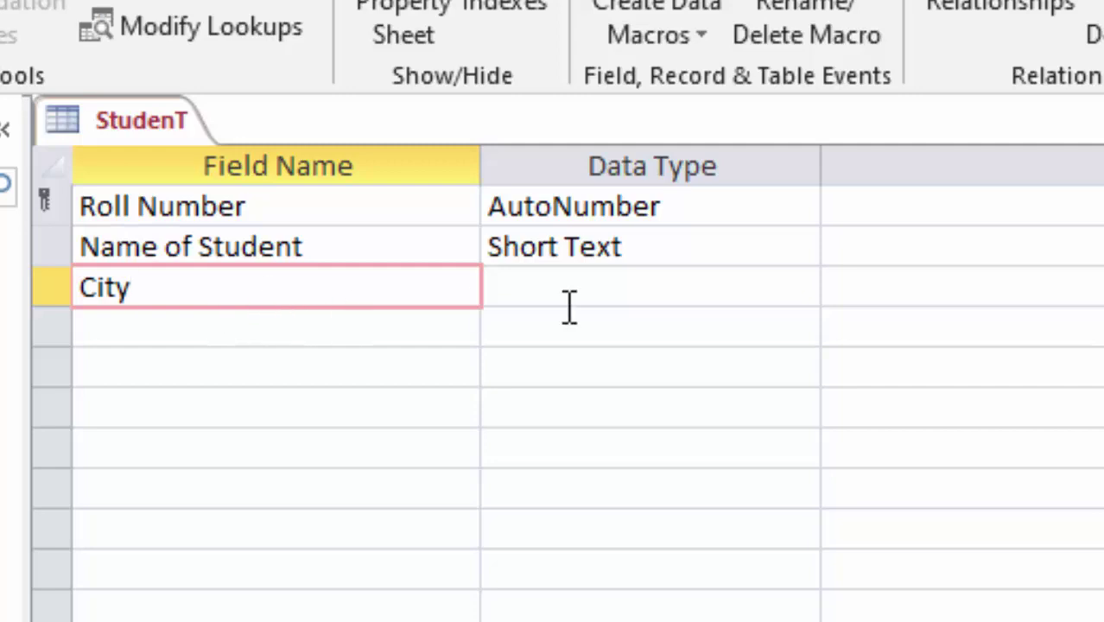
{"action": "left_click", "coordinate": [595, 283]}
{"action": "left_click", "coordinate": [796, 290]}
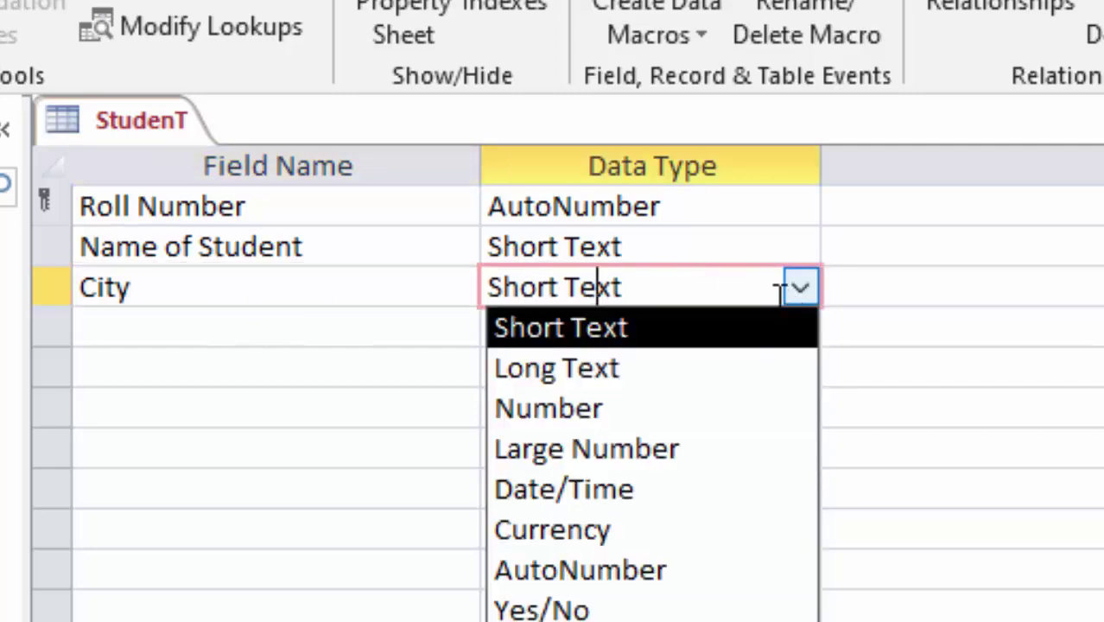
{"action": "left_click", "coordinate": [208, 341]}
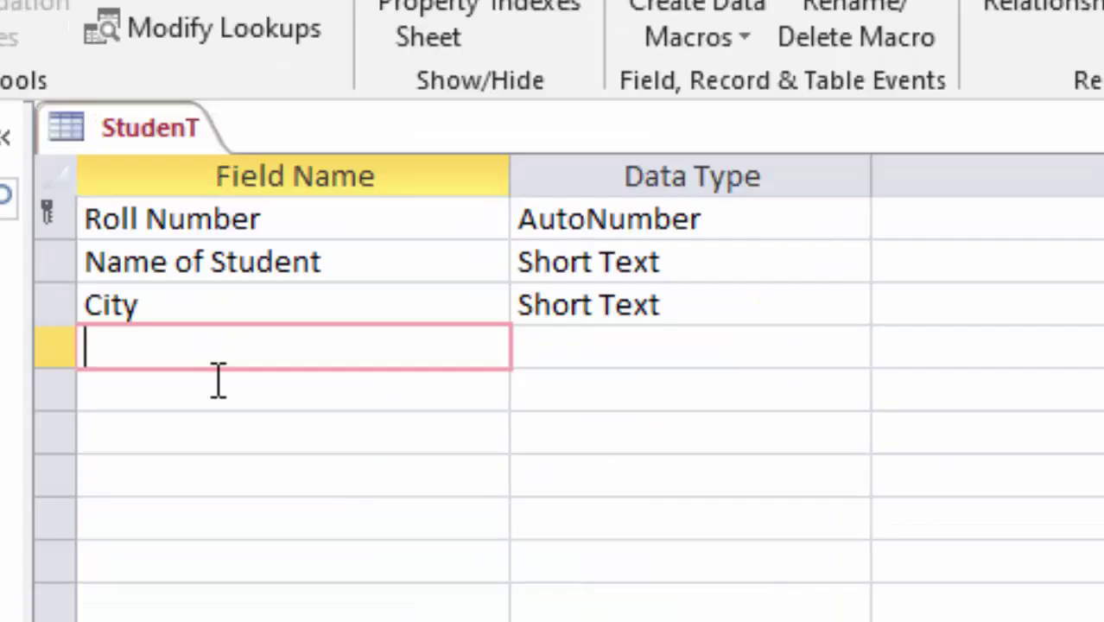
Add Name of Fatther and Name of Mother as Short Text fields
{"action": "type", "text": "Nam"}
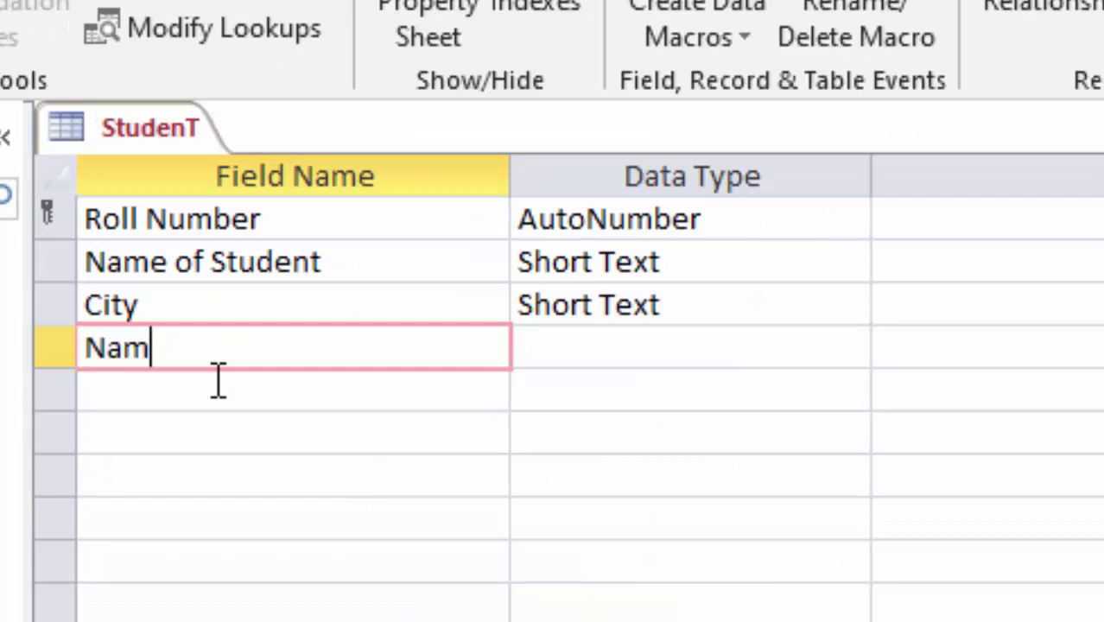
{"action": "type", "text": "e of "}
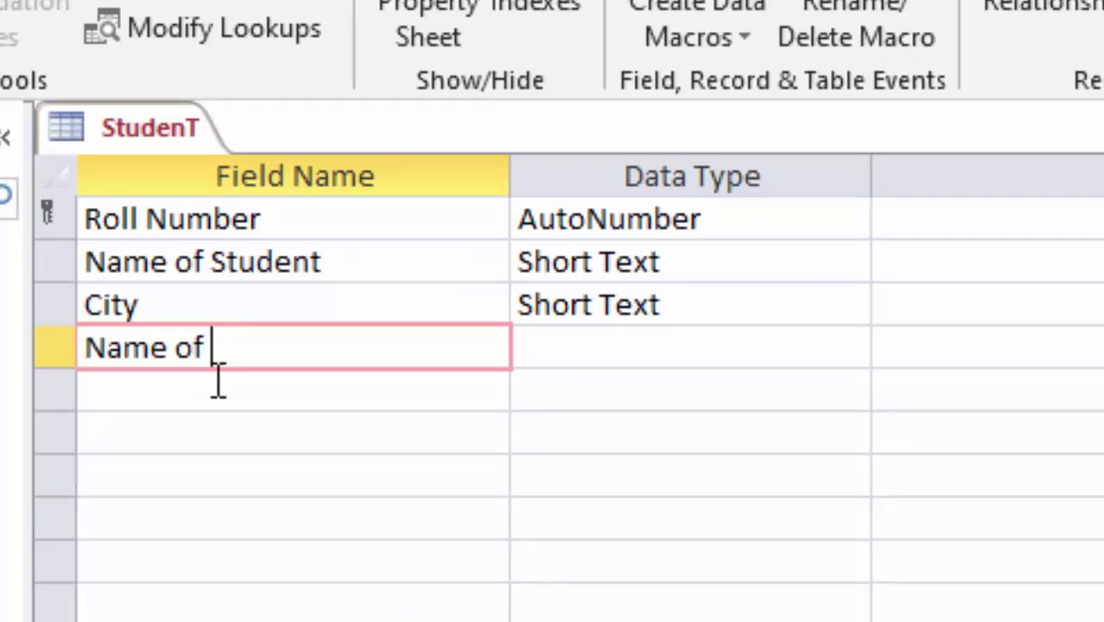
{"action": "type", "text": "Fatth"}
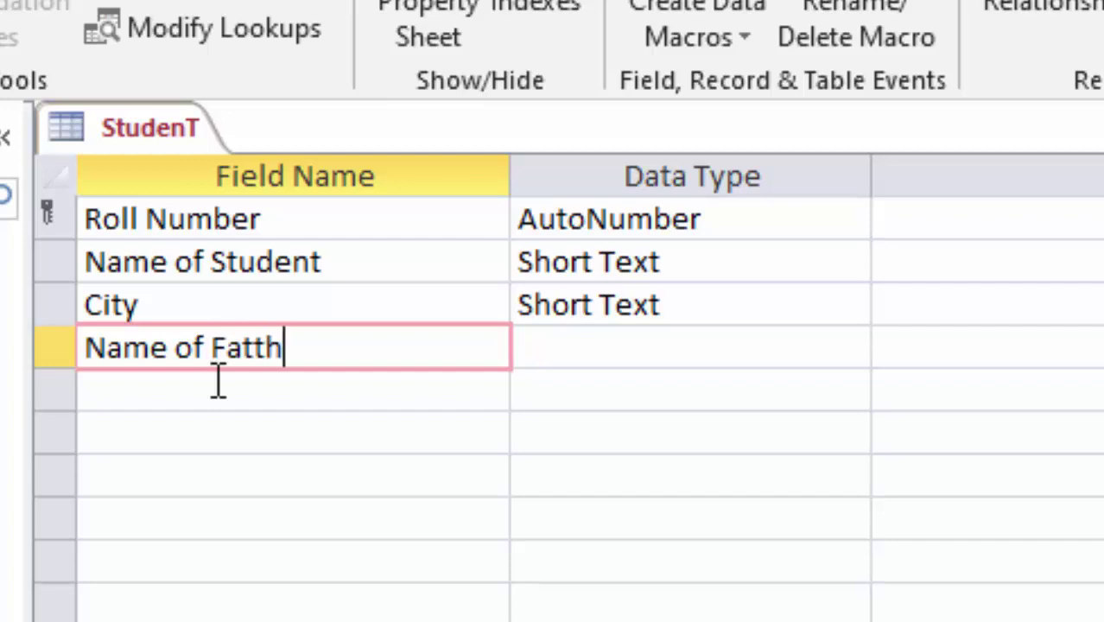
{"action": "type", "text": "er"}
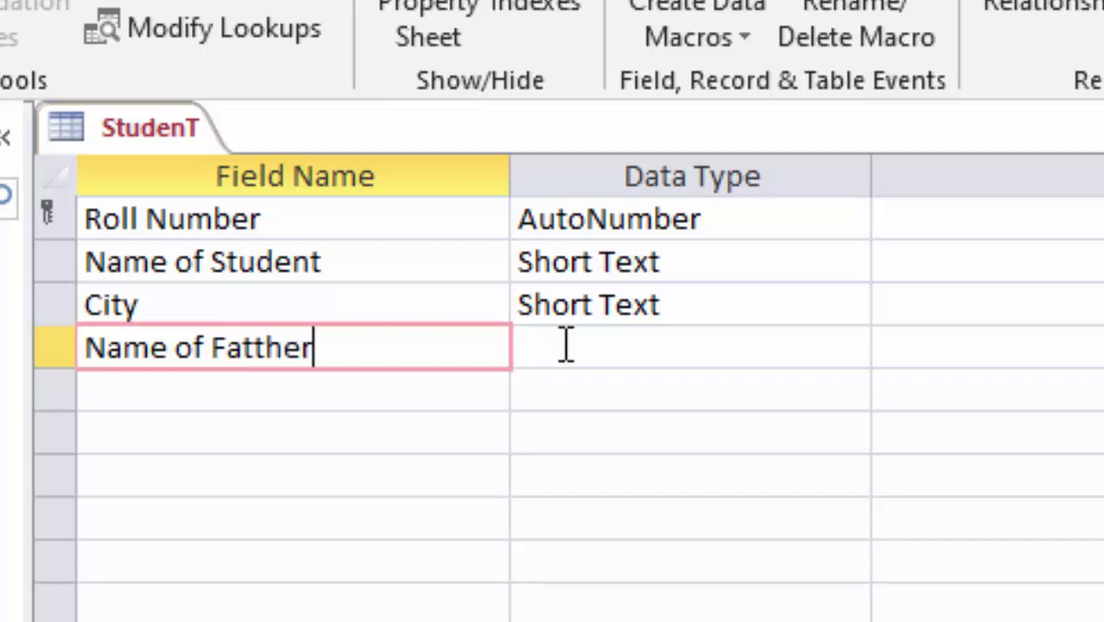
{"action": "left_click", "coordinate": [566, 347]}
{"action": "left_click", "coordinate": [252, 393]}
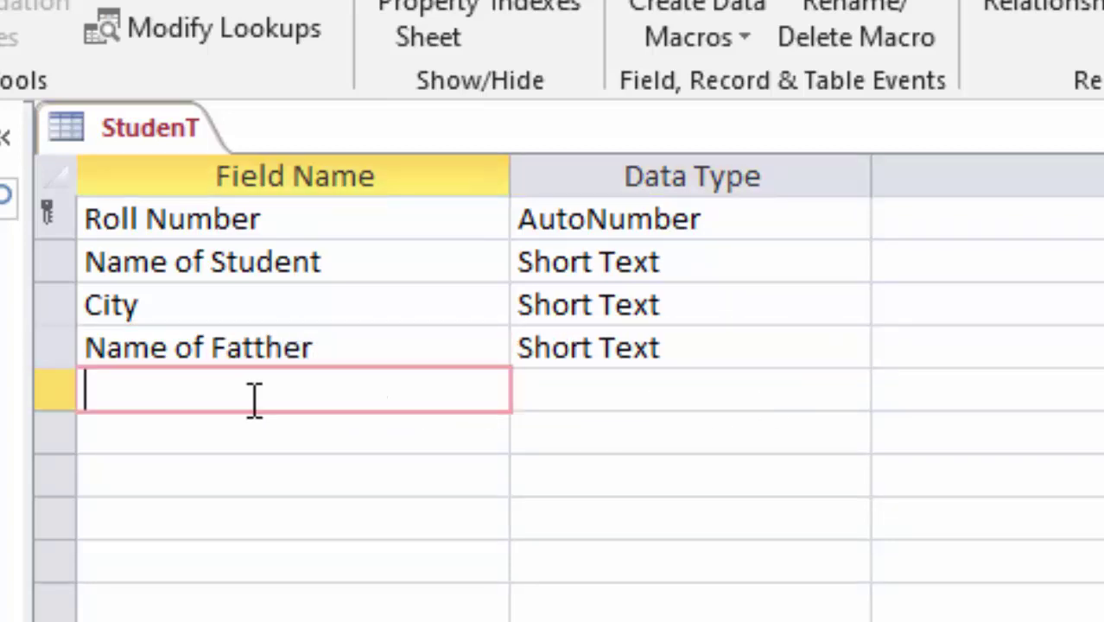
{"action": "right_click", "coordinate": [252, 399]}
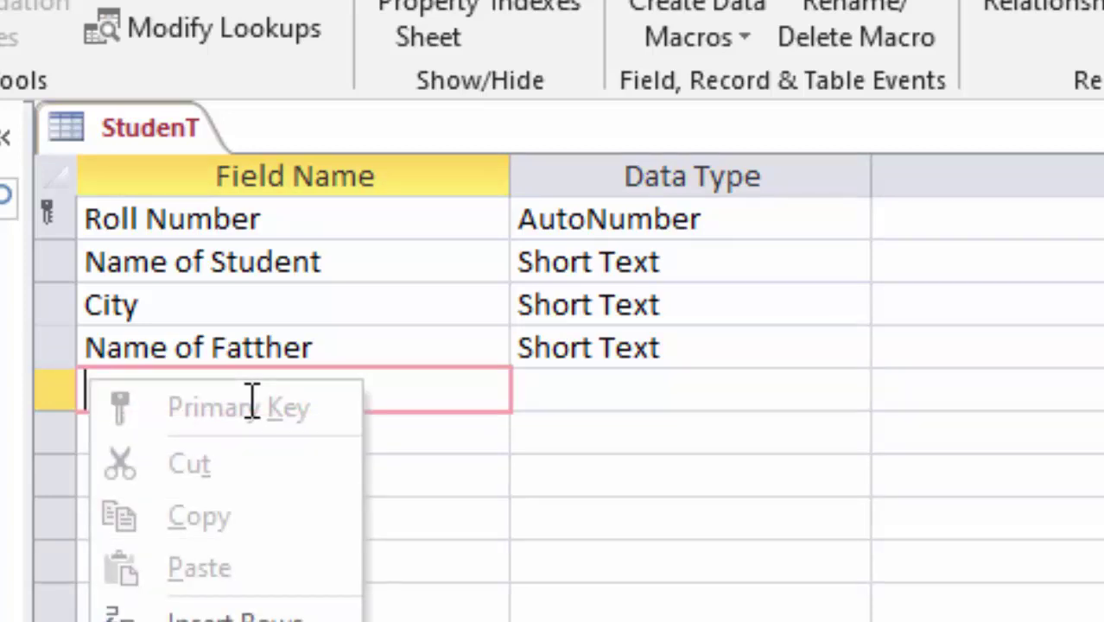
{"action": "left_click", "coordinate": [377, 389]}
{"action": "type", "text": "Name of M"}
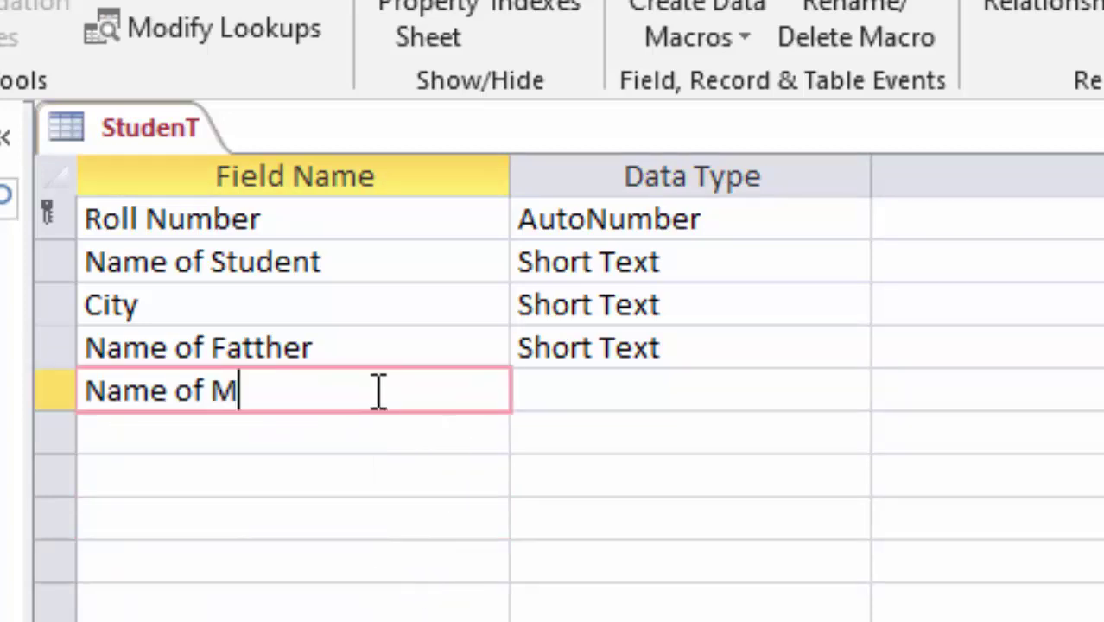
{"action": "type", "text": "other"}
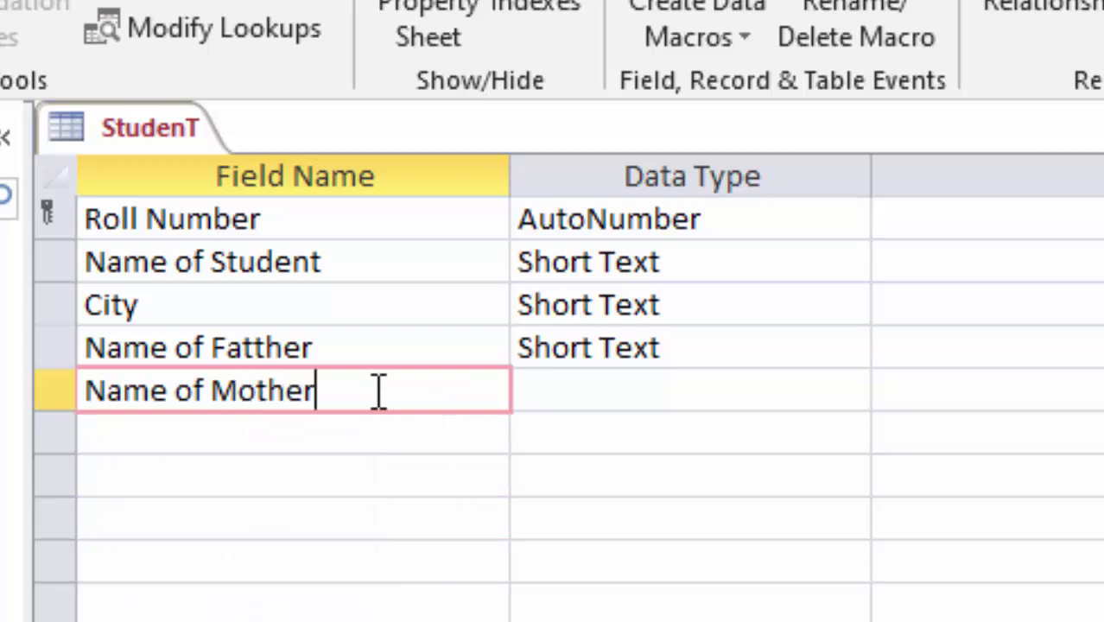
{"action": "left_click", "coordinate": [591, 390]}
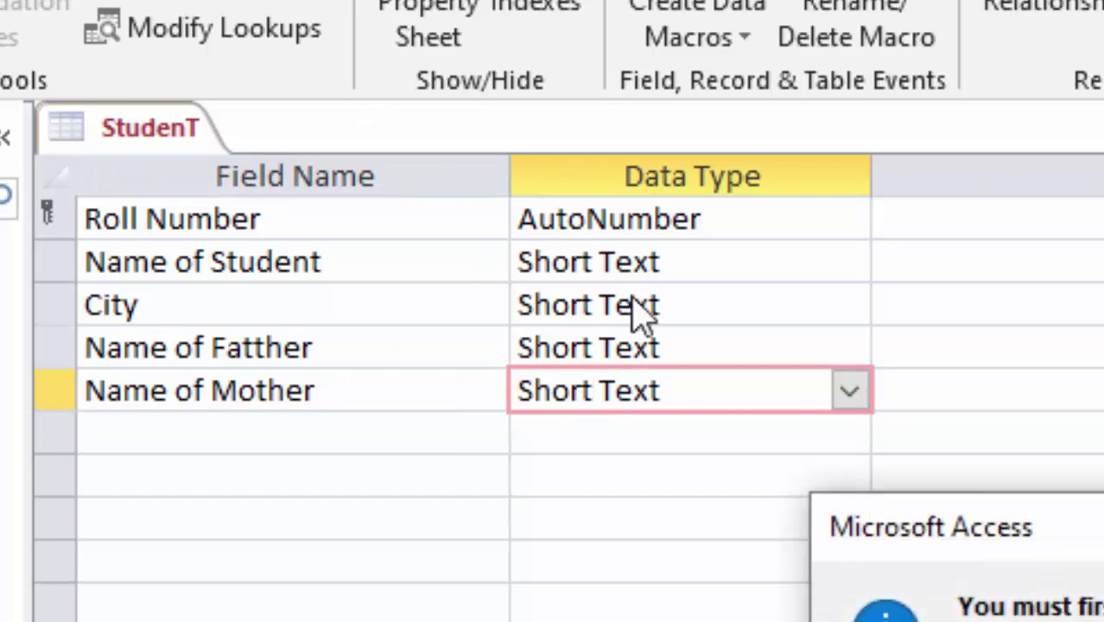
In Datasheet View, widen columns and enter the first student's name, city Deoria, and parents' names
{"action": "key", "text": "Return"}
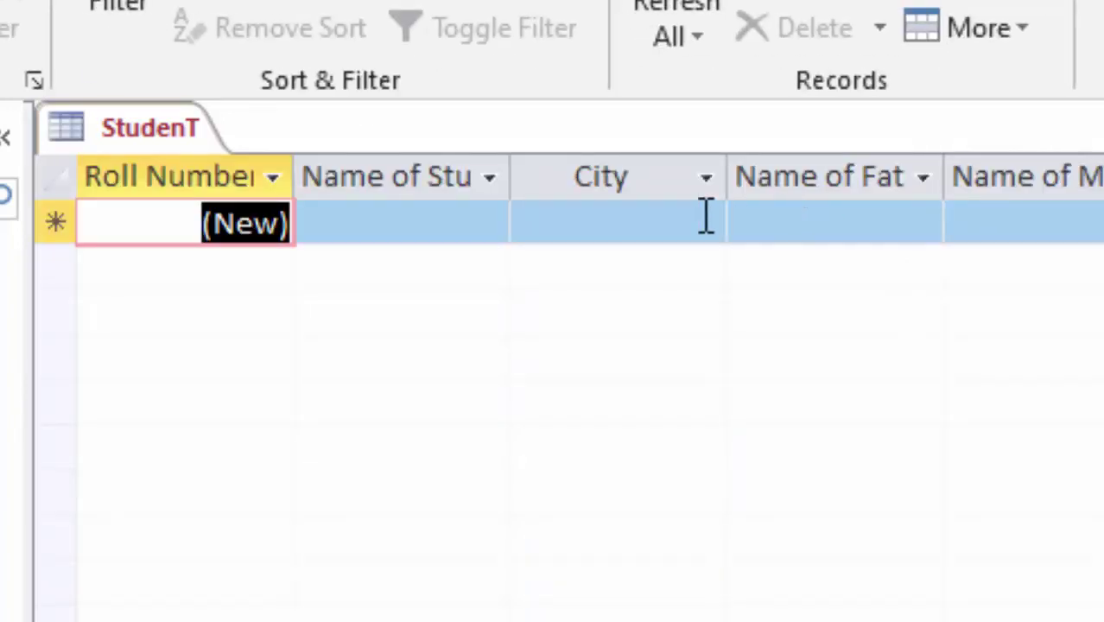
{"action": "left_click_drag", "start_coordinate": [509, 177], "coordinate": [577, 246]}
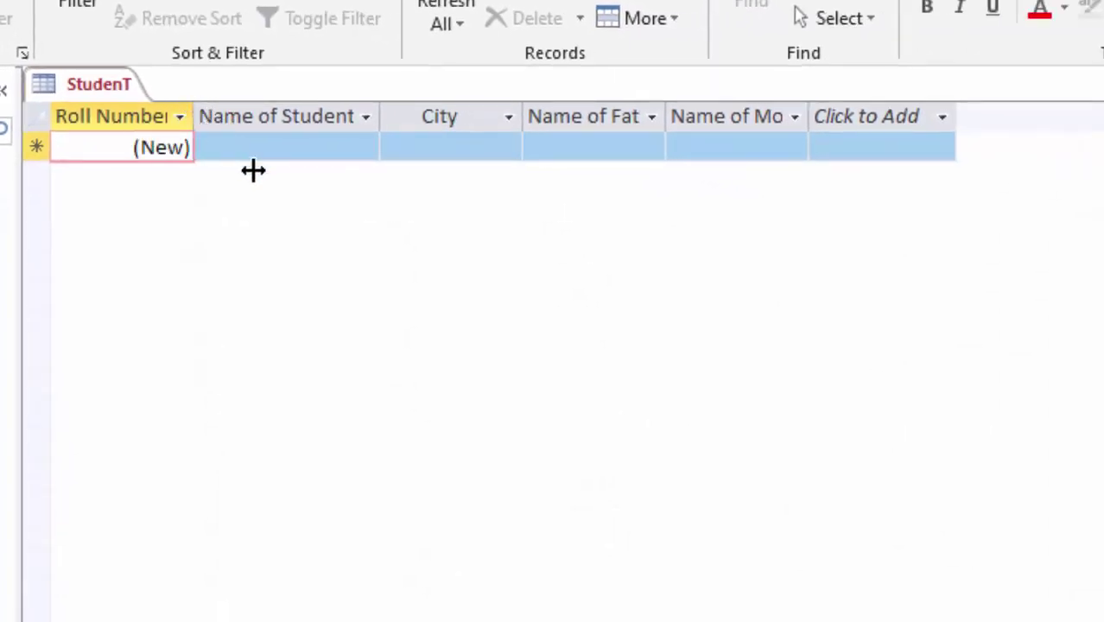
{"action": "left_click_drag", "start_coordinate": [269, 163], "coordinate": [345, 243]}
{"action": "left_click", "coordinate": [318, 149]}
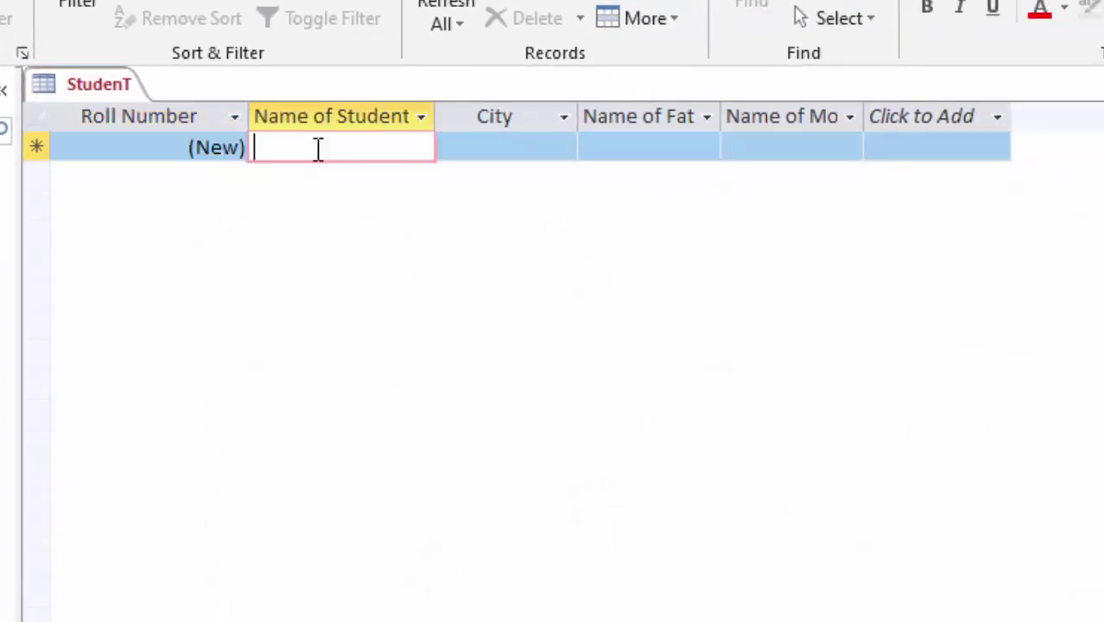
{"action": "type", "text": "R"}
{"action": "type", "text": "ames"}
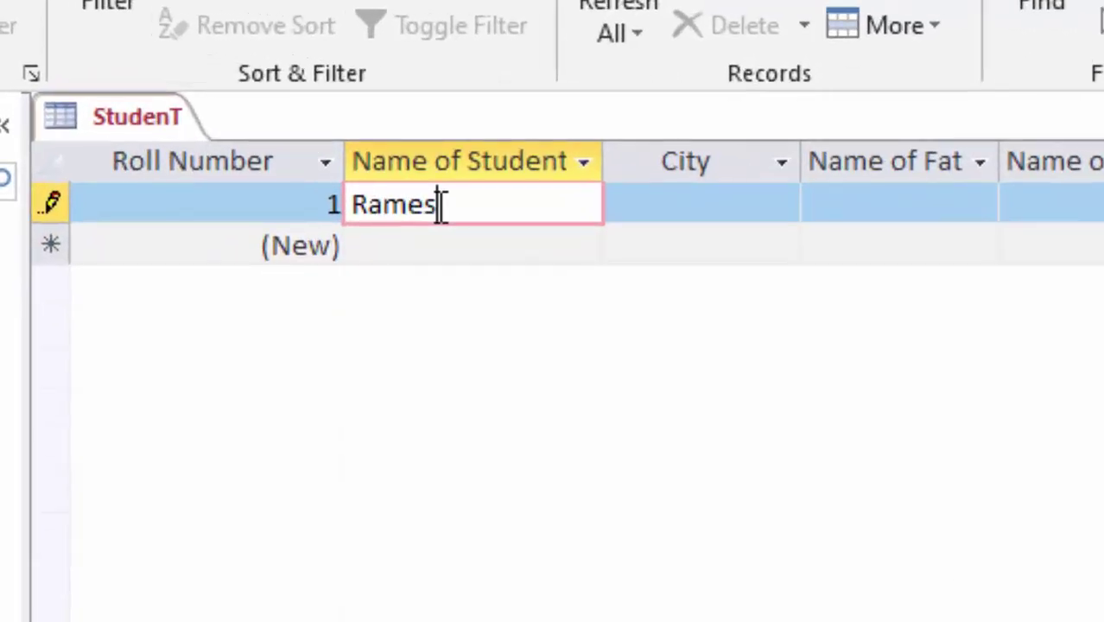
{"action": "type", "text": "h"}
{"action": "key", "text": "Tab"}
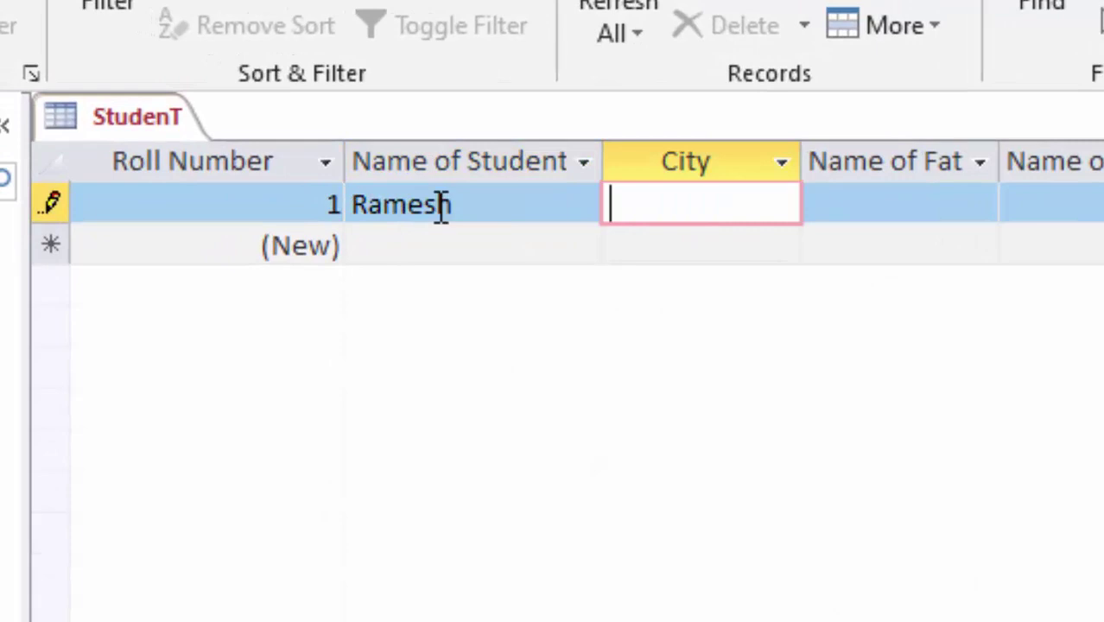
{"action": "type", "text": "Deo"}
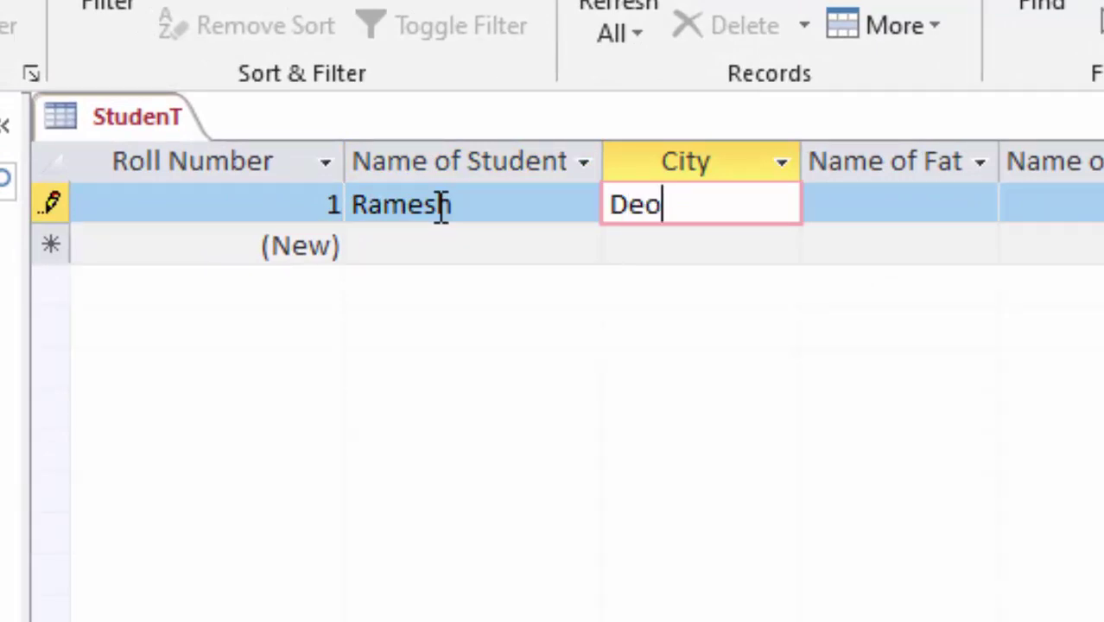
{"action": "type", "text": "ria"}
{"action": "key", "text": "Tab"}
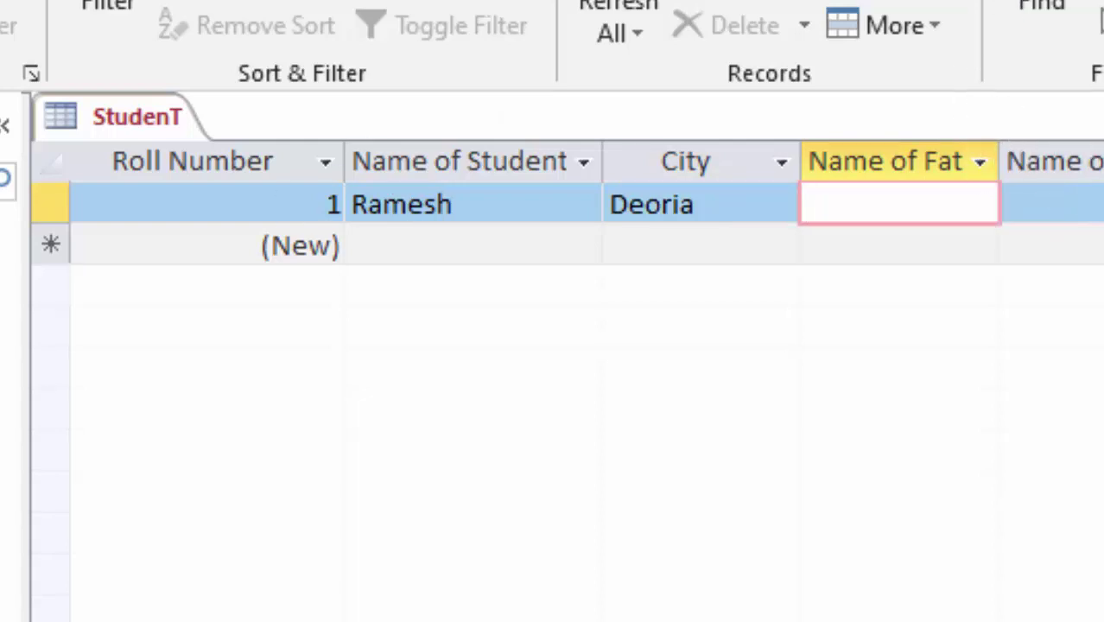
{"action": "left_click_drag", "start_coordinate": [1010, 158], "coordinate": [1101, 158]}
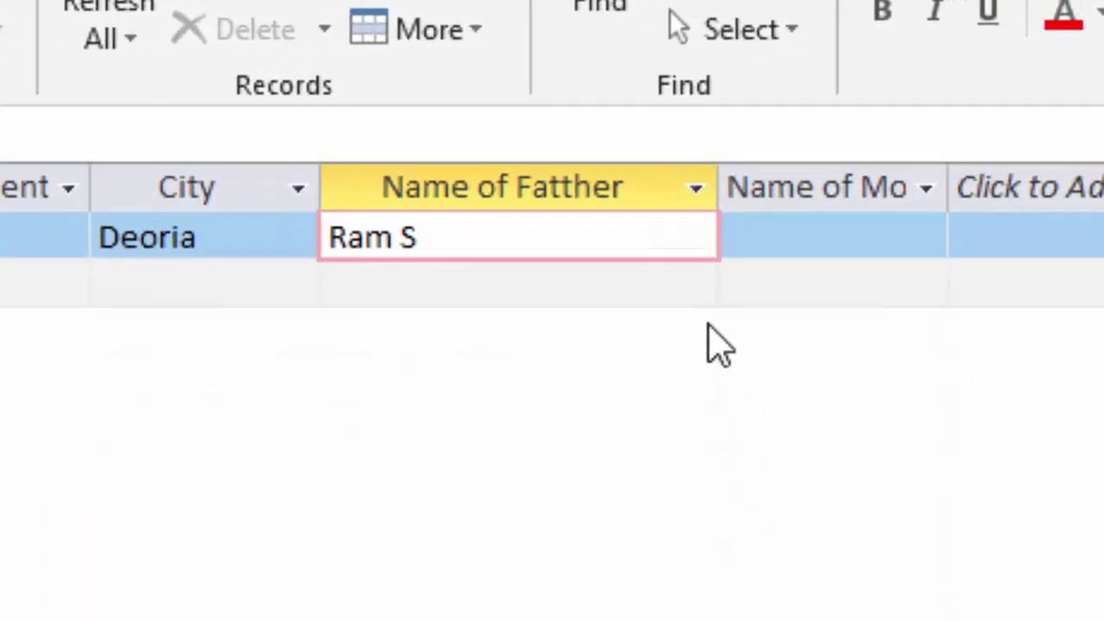
{"action": "key", "text": "Tab"}
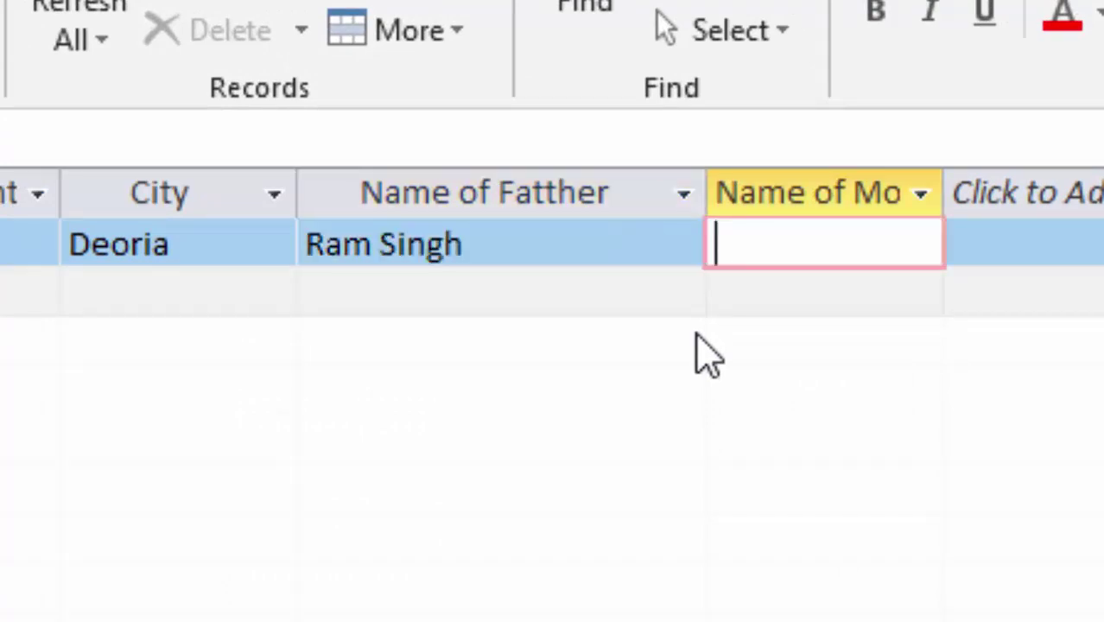
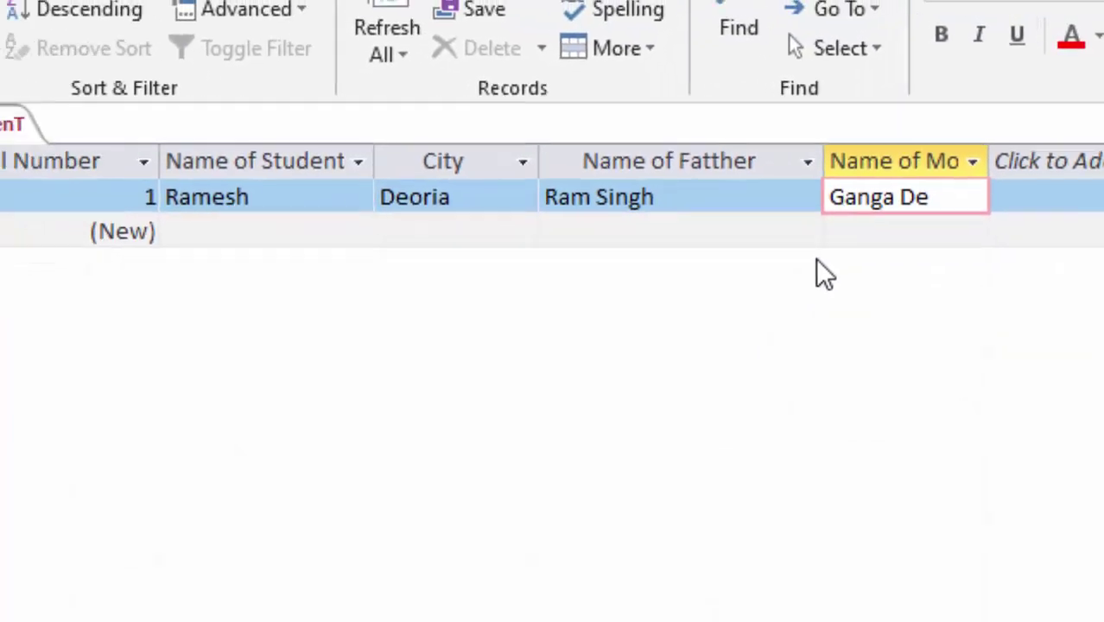
{"action": "key", "text": "Tab"}
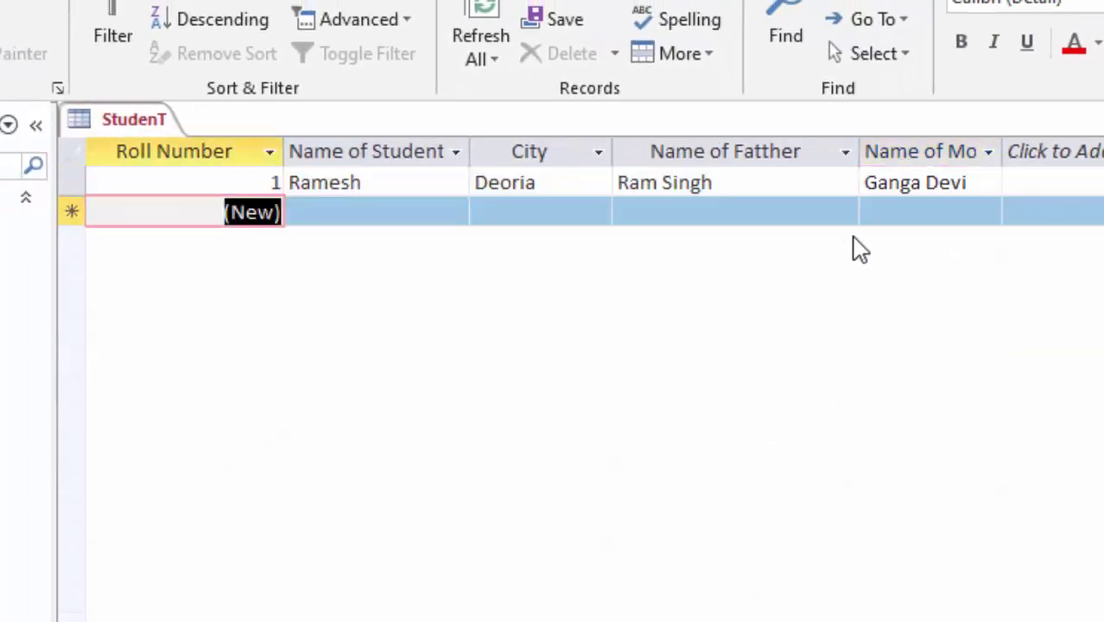
Enter the second student's name, city Deoria, and parents' names, then save the record
{"action": "key", "text": "Tab"}
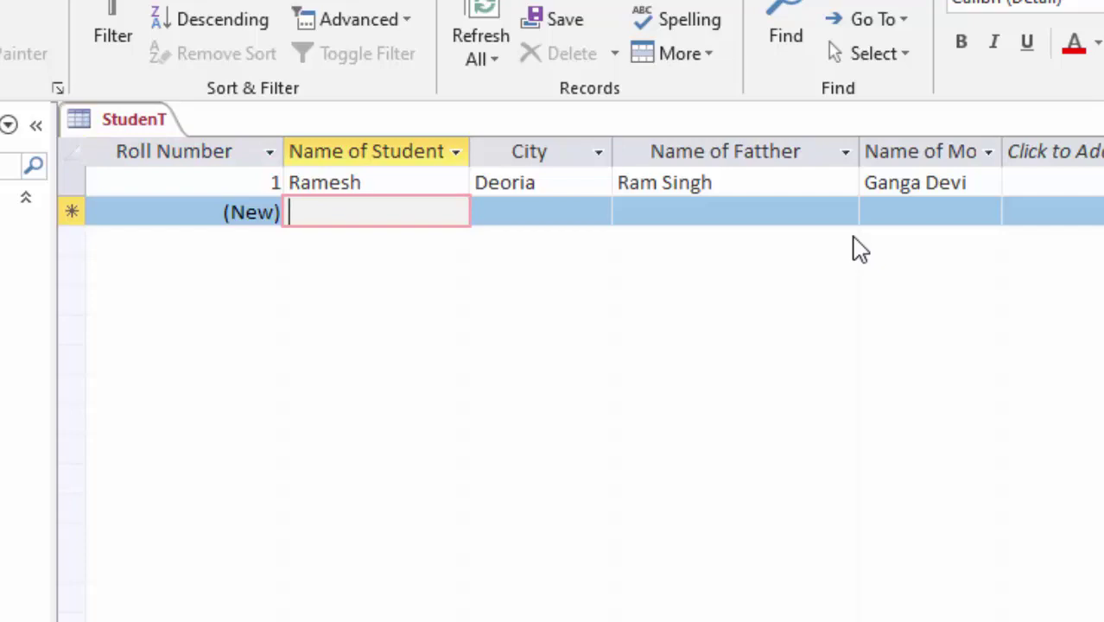
{"action": "key", "text": "Tab"}
{"action": "type", "text": "Deoria"}
{"action": "key", "text": "Tab"}
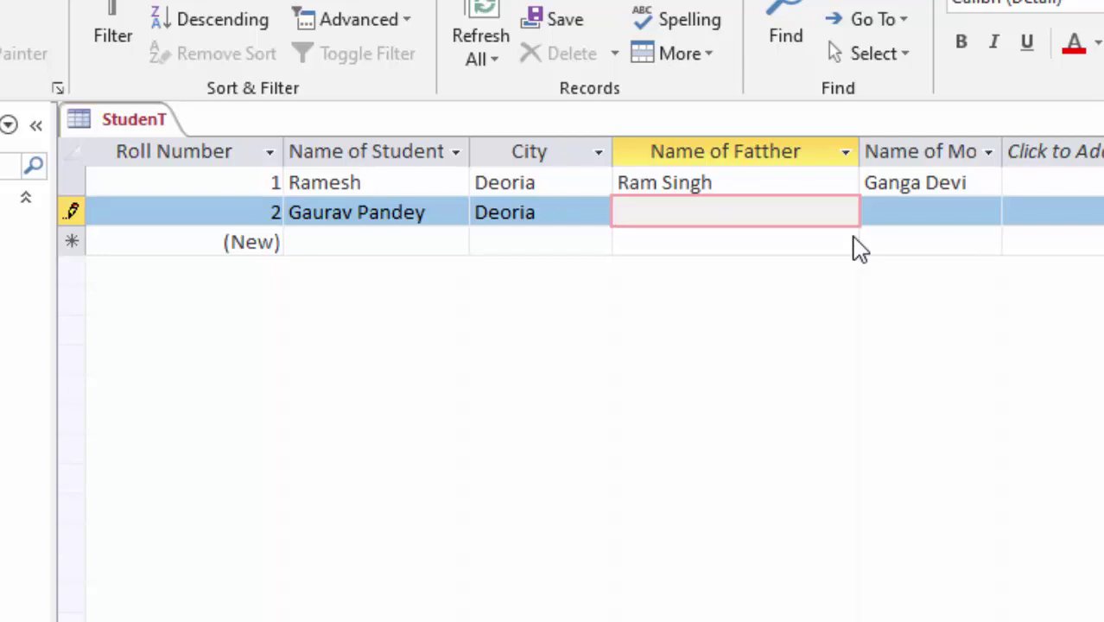
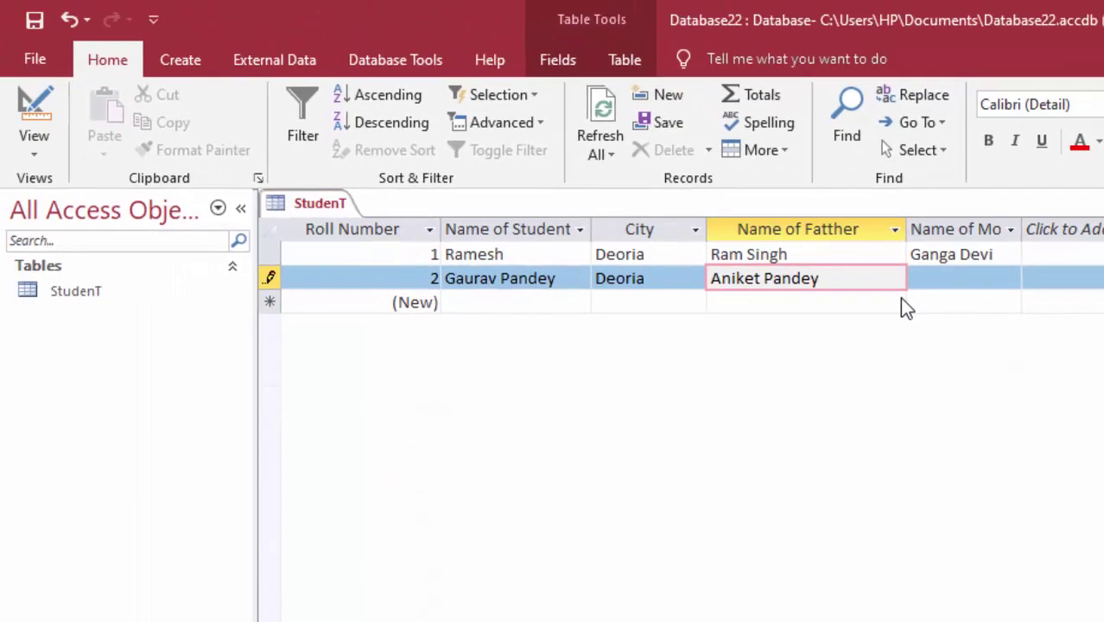
{"action": "left_click", "coordinate": [951, 278]}
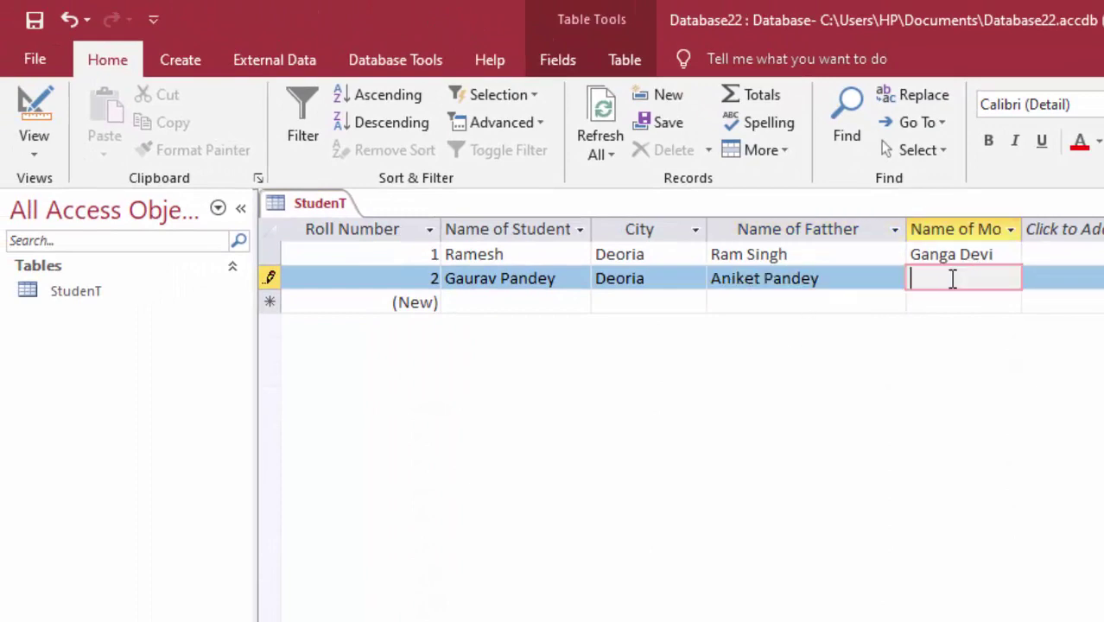
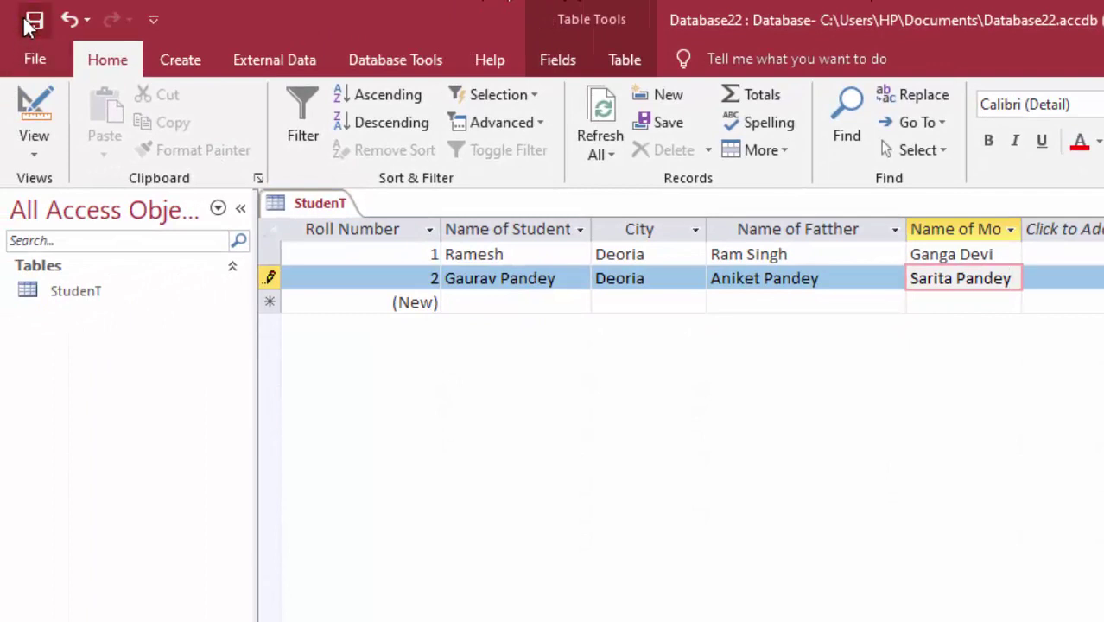
{"action": "left_click", "coordinate": [26, 26]}
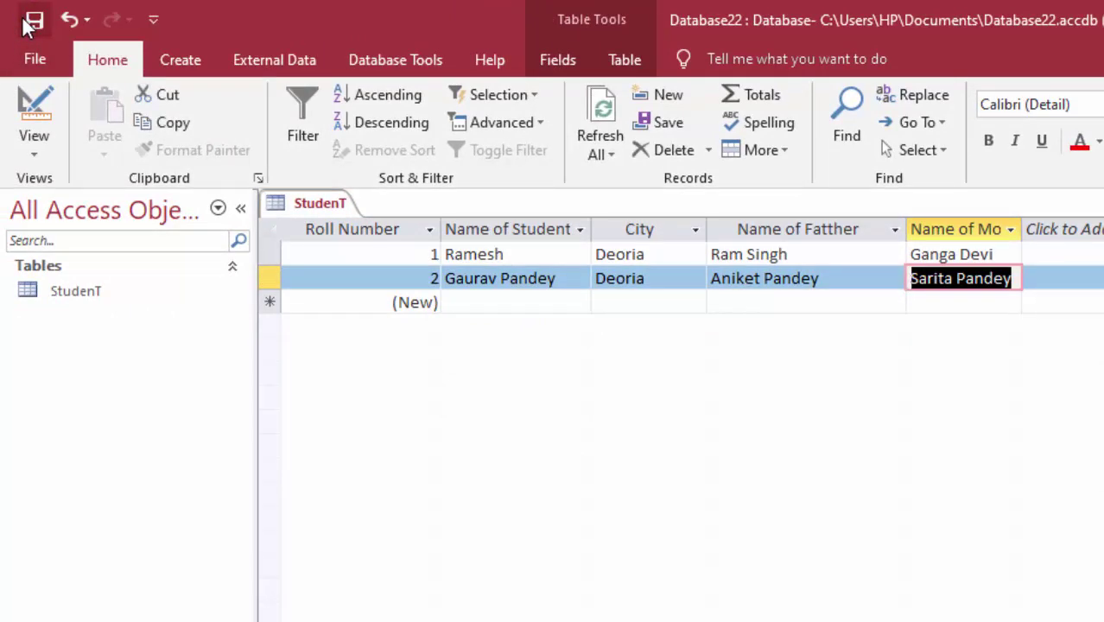
{"action": "left_click", "coordinate": [58, 301]}
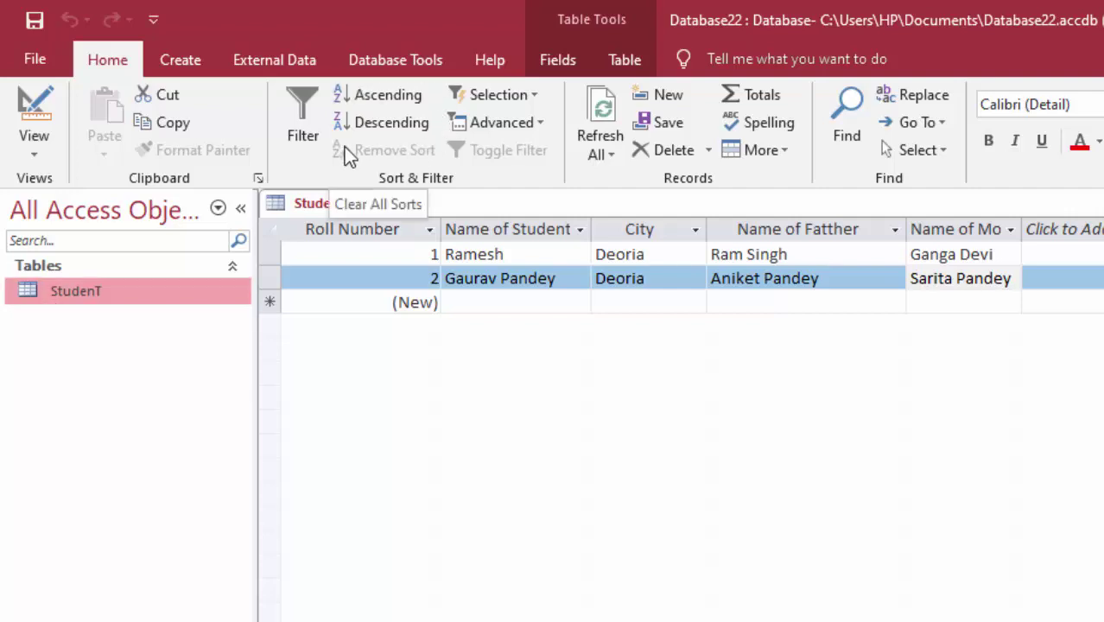
Create a new table and save it as RegistyrationT in Design View
{"action": "left_click", "coordinate": [204, 56]}
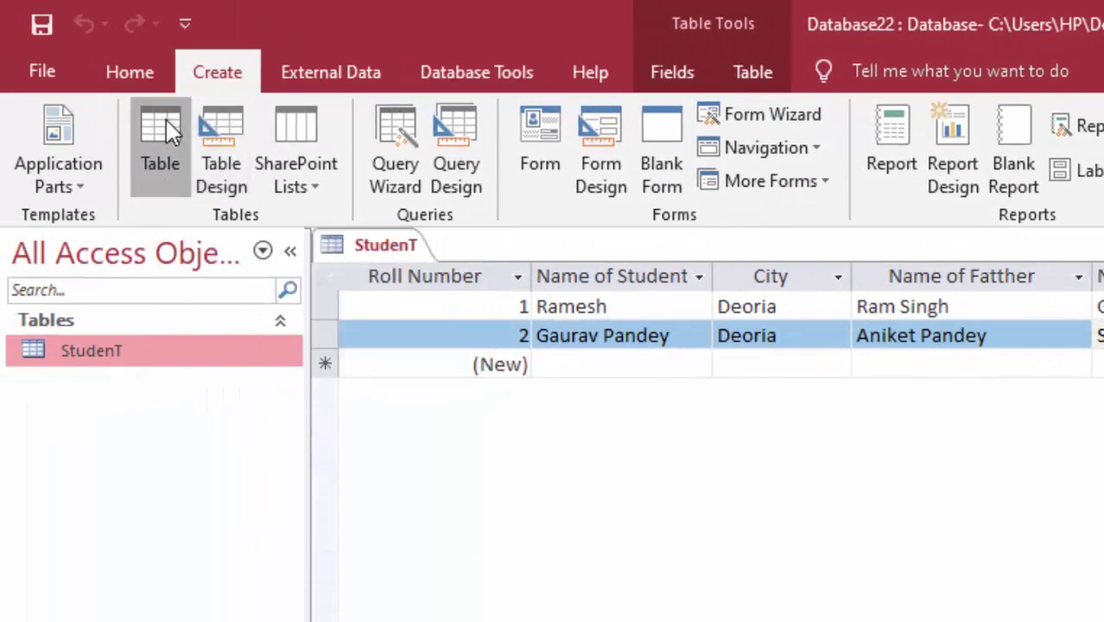
{"action": "left_click", "coordinate": [171, 132]}
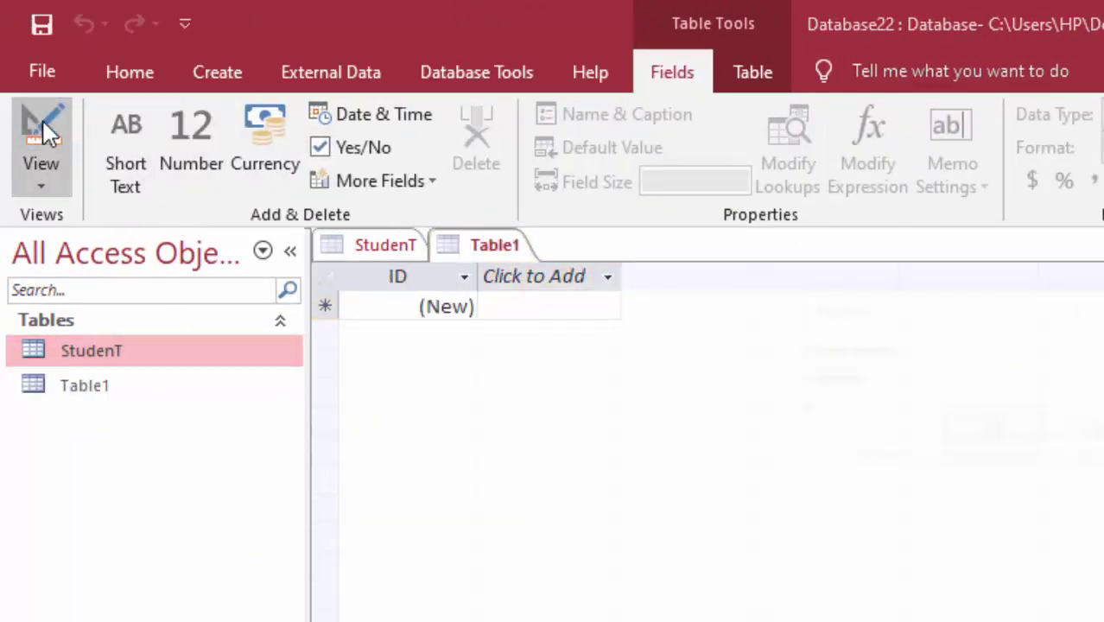
{"action": "key", "text": "BackSpace"}
{"action": "type", "text": "Re"}
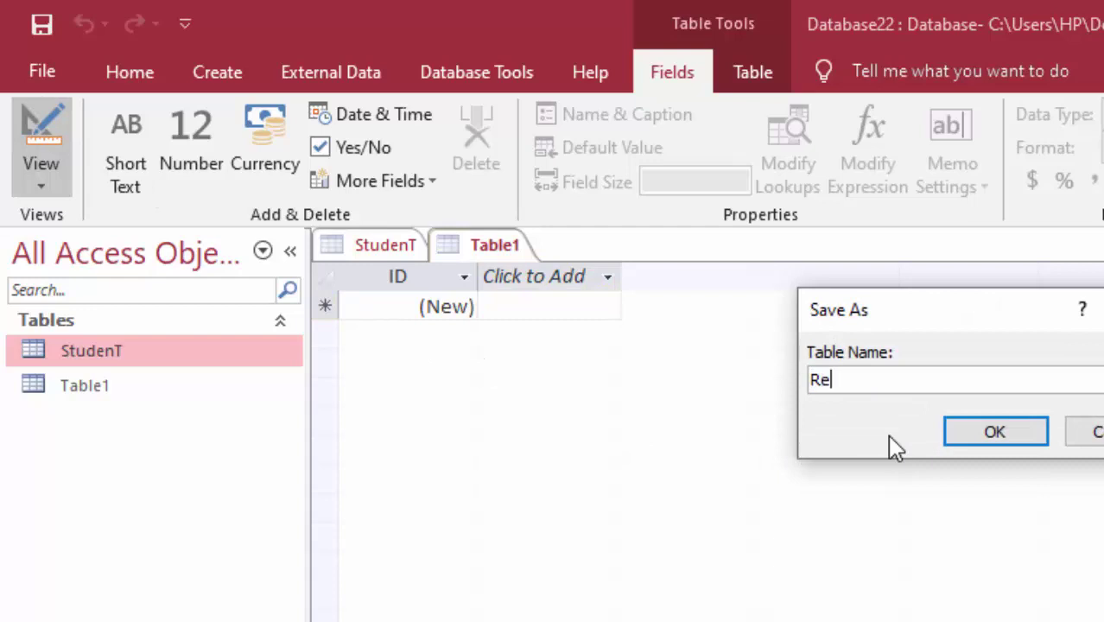
{"action": "type", "text": "gistyr"}
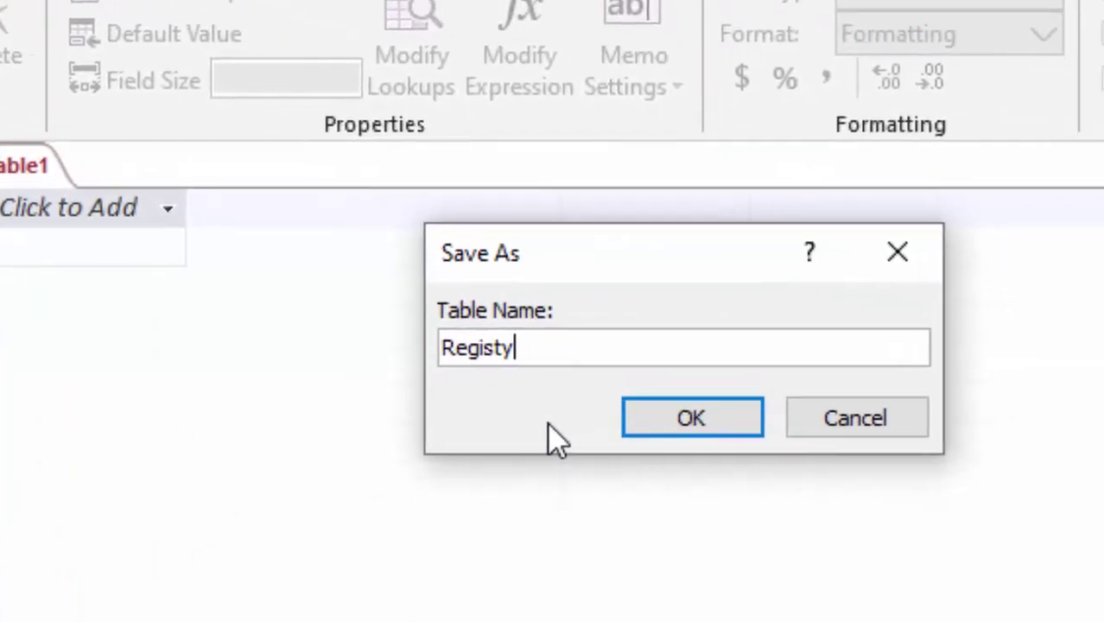
{"action": "type", "text": "atio"}
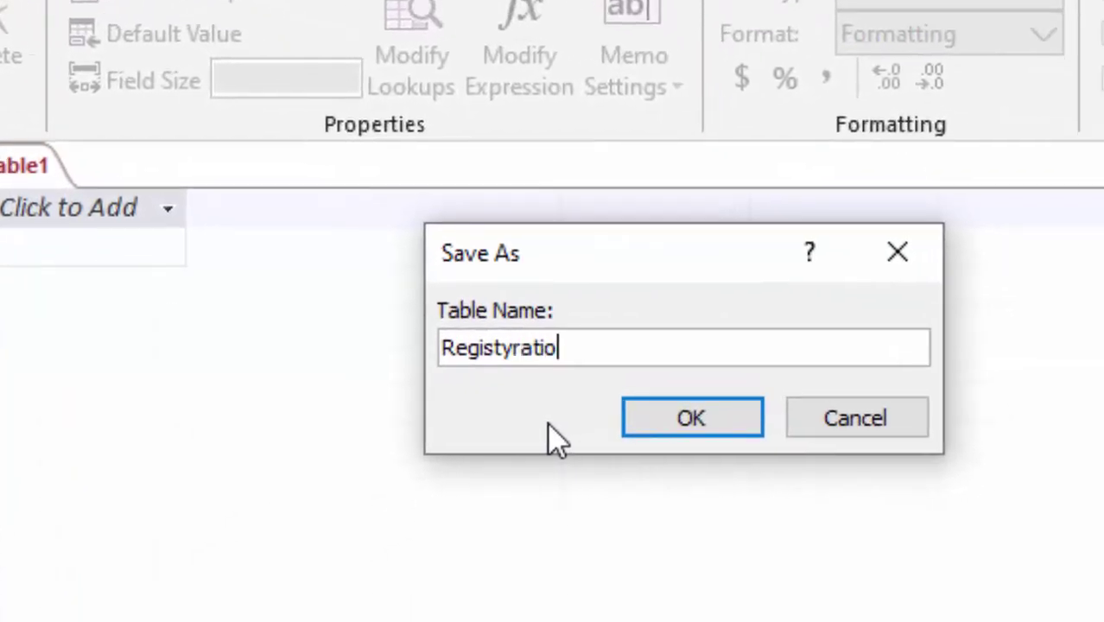
{"action": "type", "text": "nT"}
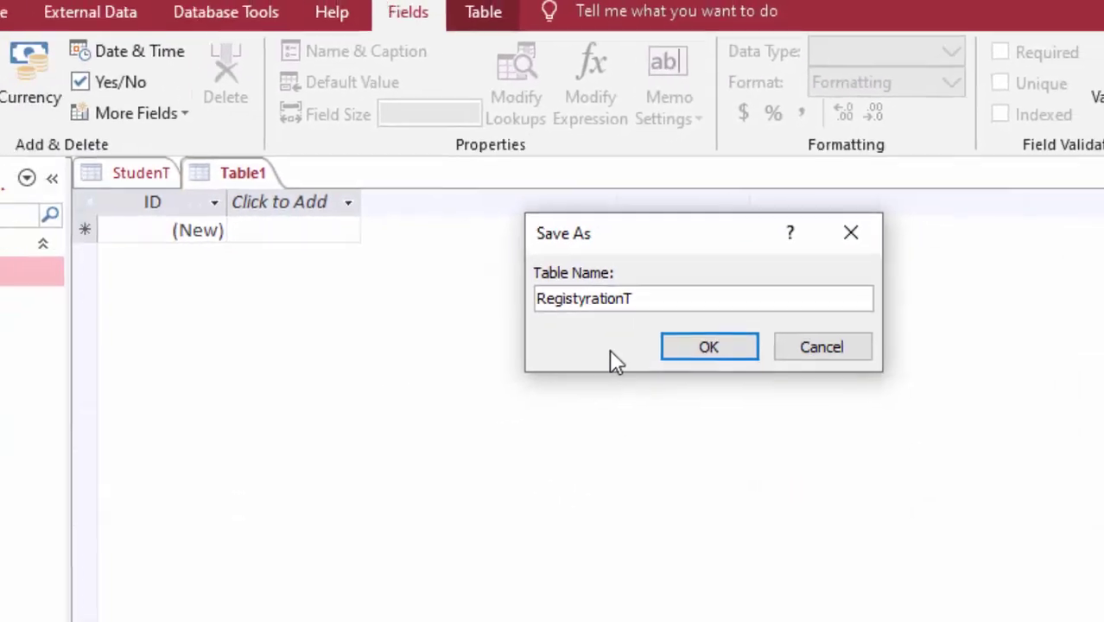
{"action": "key", "text": "Return"}
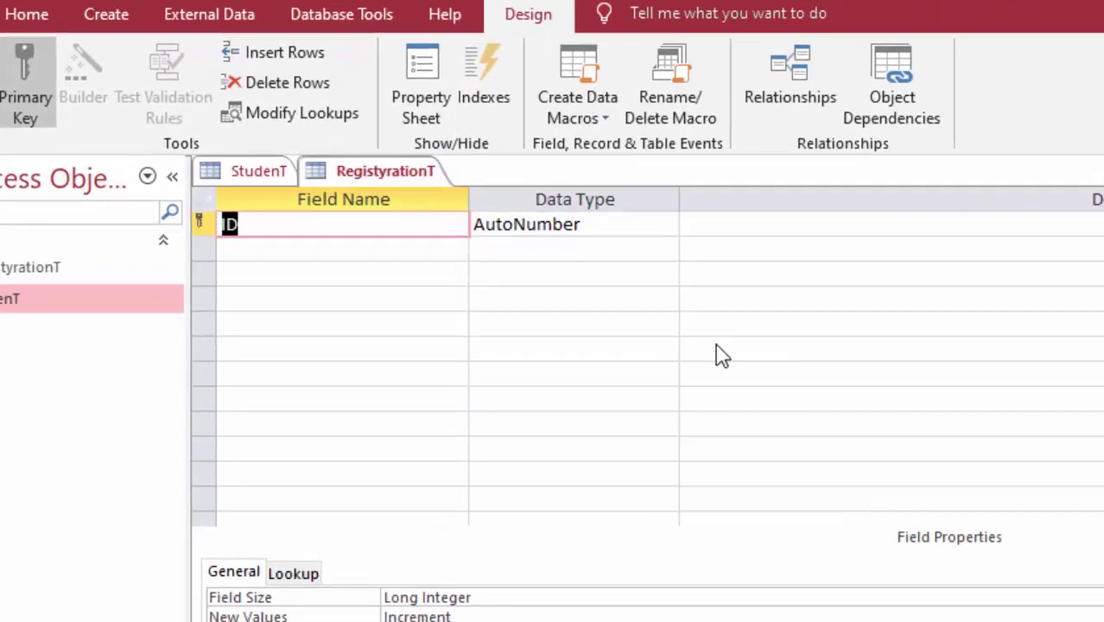
Rename the ID field to Registration Id and add a Roll Number field below it
{"action": "key", "text": "BackSpace"}
{"action": "type", "text": "Reg"}
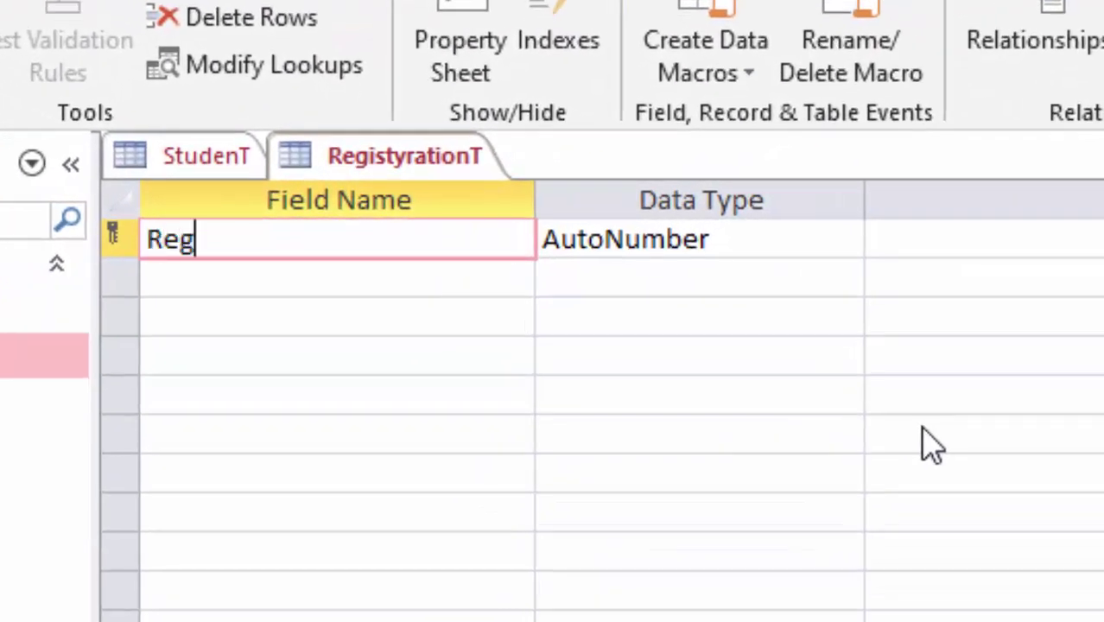
{"action": "type", "text": "istr"}
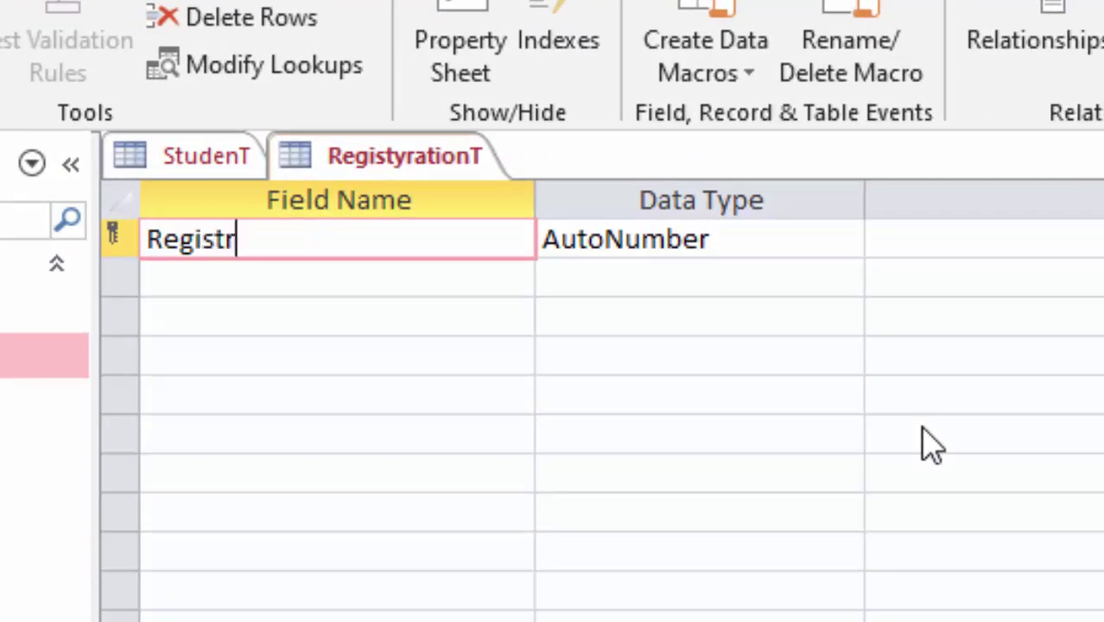
{"action": "type", "text": "ation "}
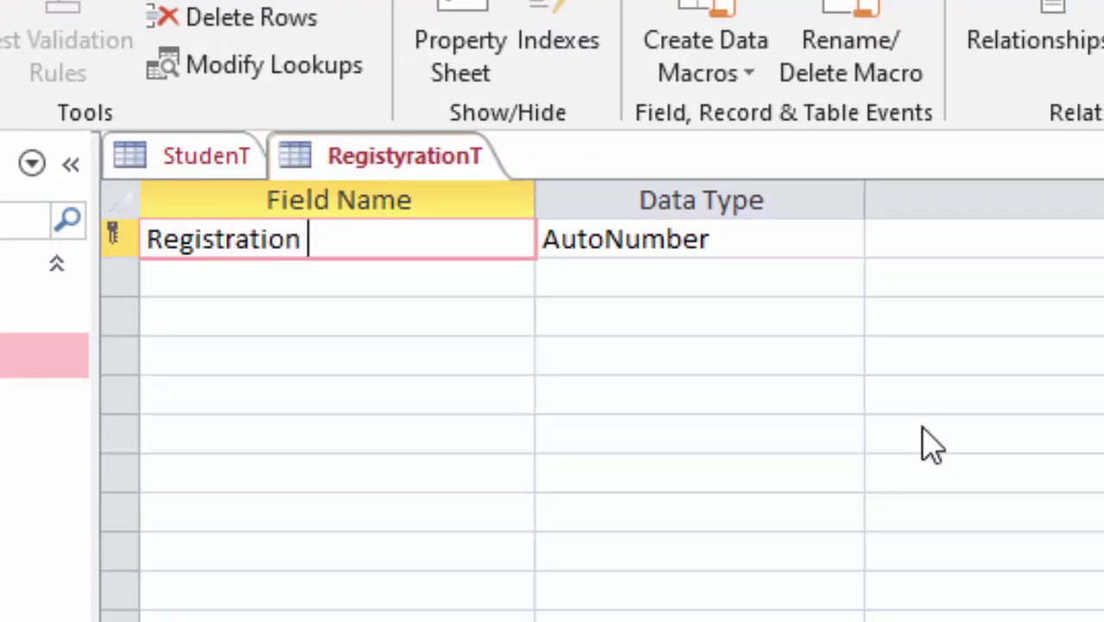
{"action": "type", "text": "Id"}
{"action": "left_click", "coordinate": [742, 244]}
{"action": "left_click", "coordinate": [274, 283]}
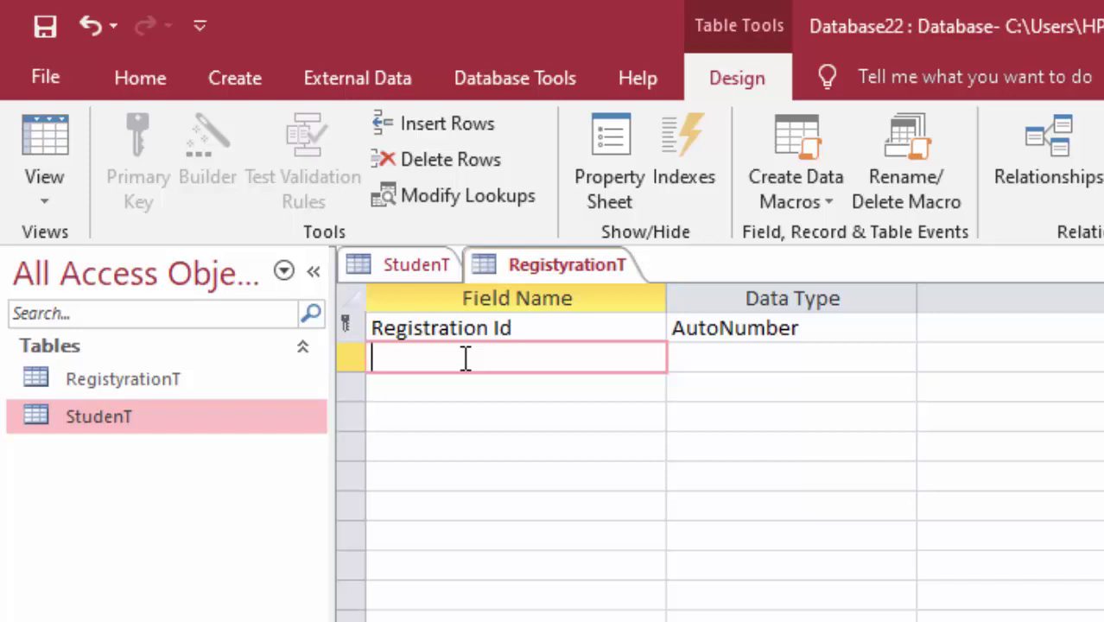
{"action": "type", "text": "Roll"}
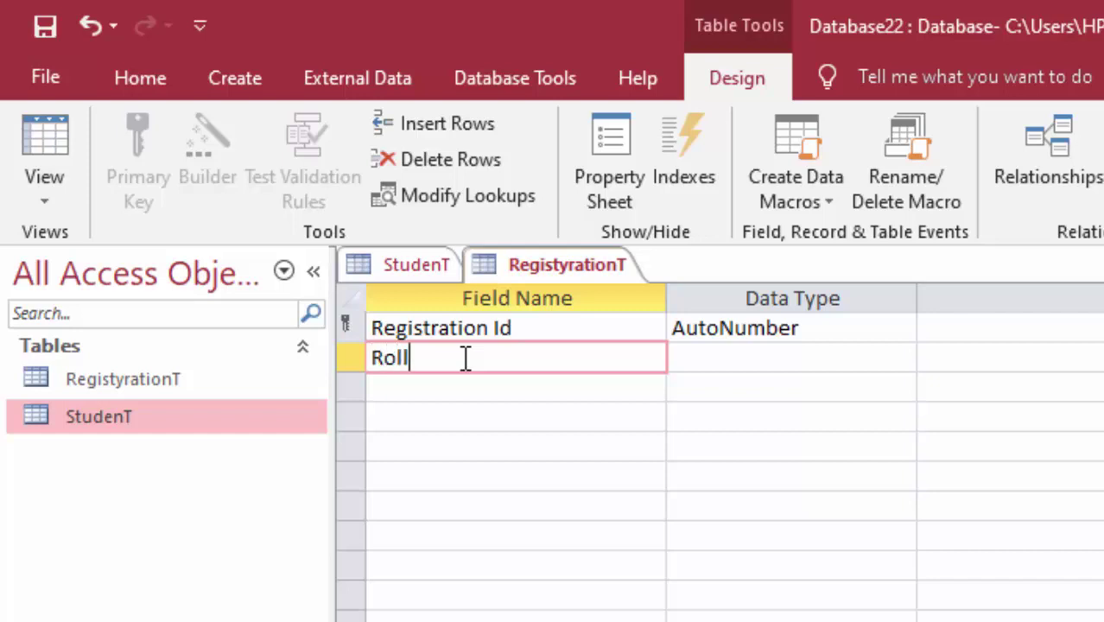
{"action": "type", "text": "?"}
{"action": "type", "text": "N"}
{"action": "type", "text": "umber"}
{"action": "key", "text": "Tab"}
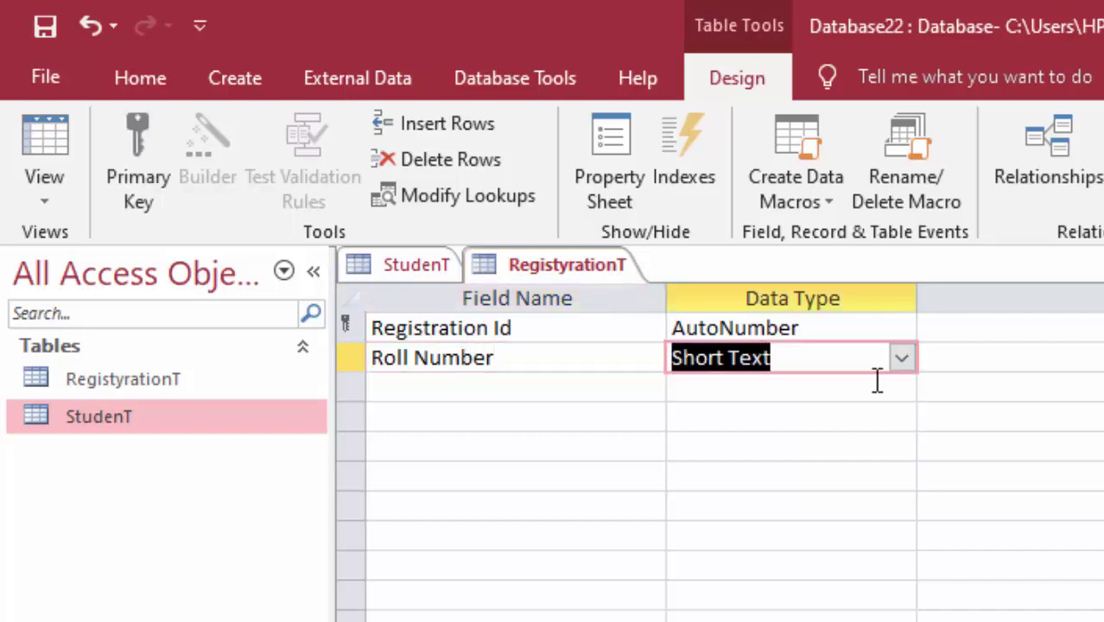
Open the StudenT and RegistyrationT tables in Design View
{"action": "left_click", "coordinate": [127, 379]}
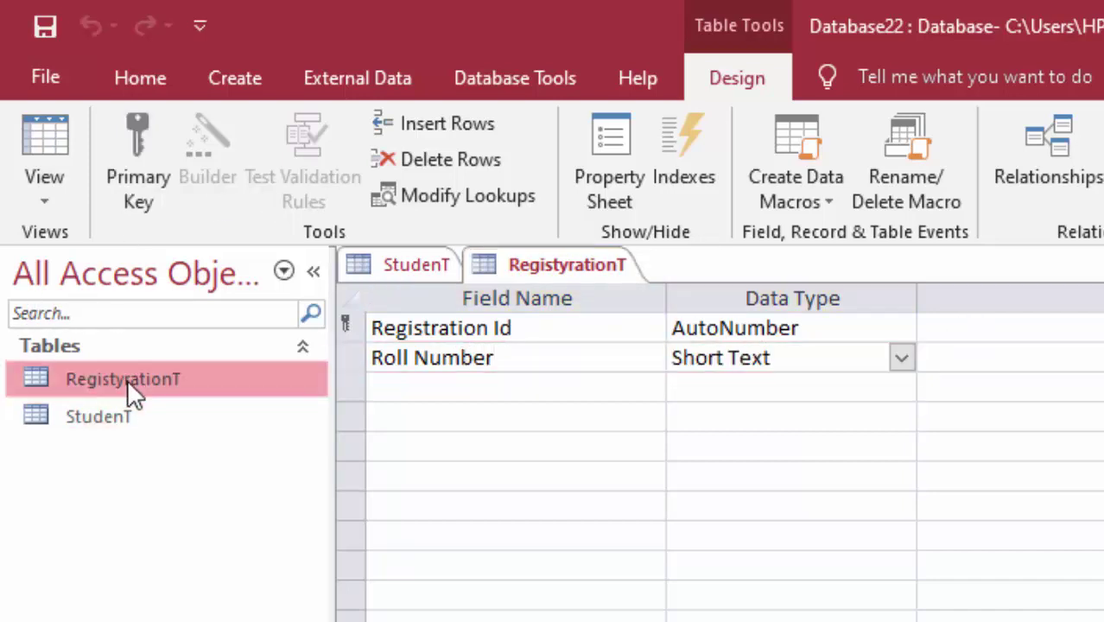
{"action": "left_click", "coordinate": [131, 418]}
{"action": "right_click", "coordinate": [131, 416]}
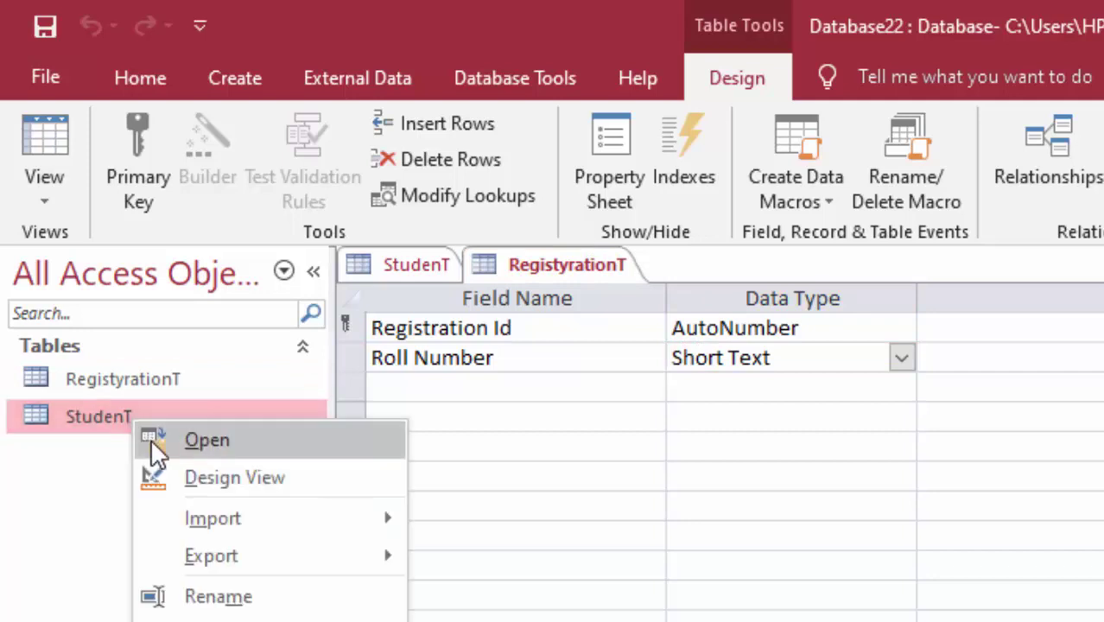
{"action": "left_click", "coordinate": [181, 473]}
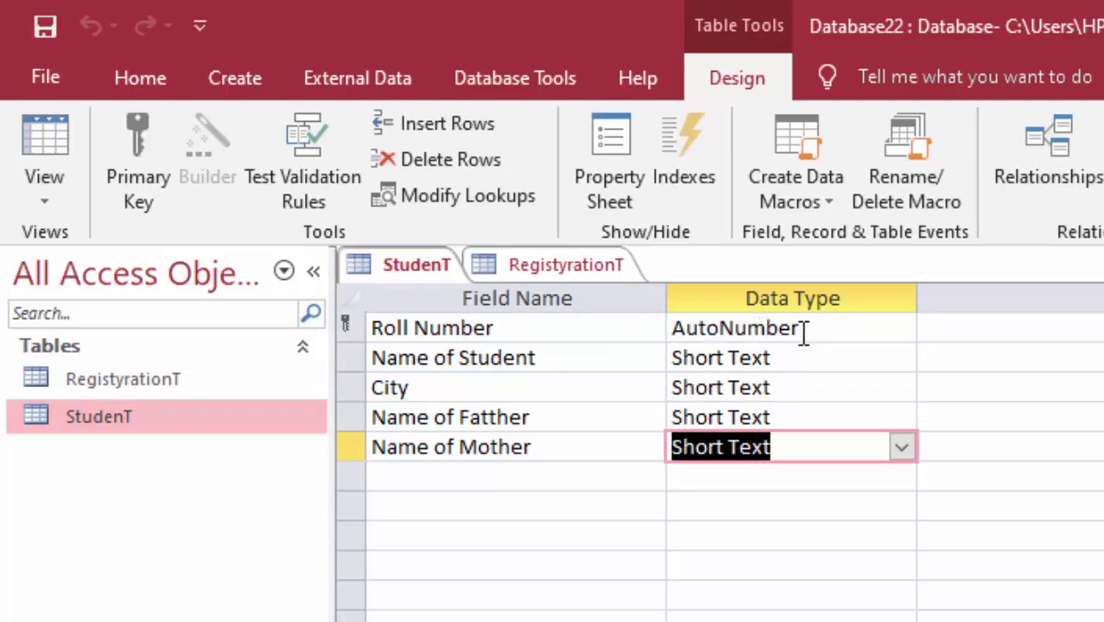
{"action": "left_click", "coordinate": [104, 372]}
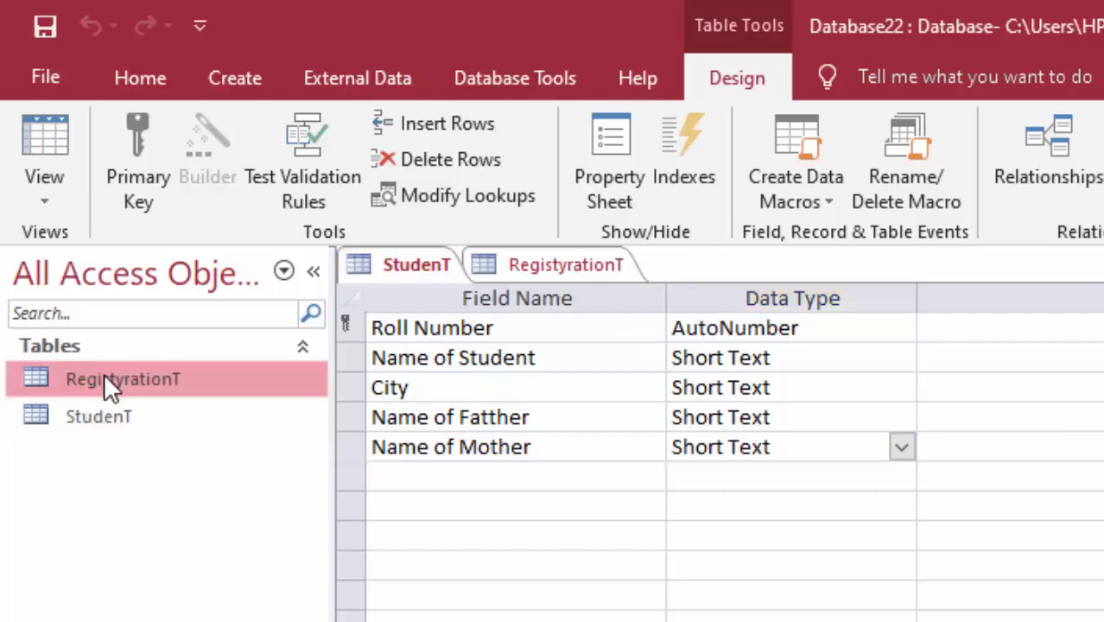
{"action": "right_click", "coordinate": [104, 372]}
{"action": "left_click", "coordinate": [181, 432]}
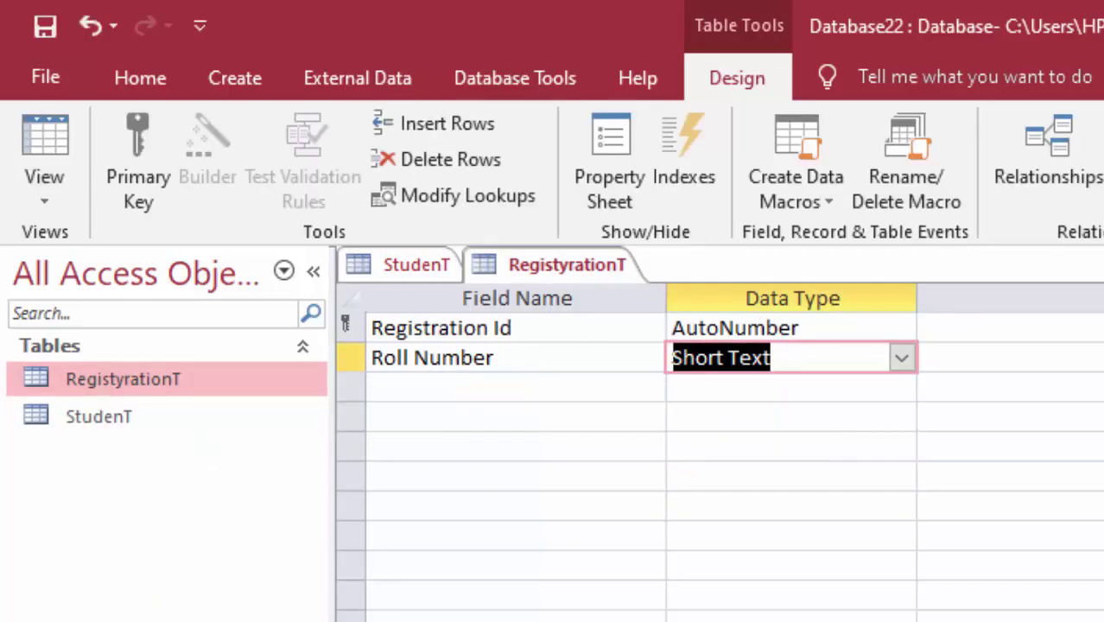
Set Registration Id to Number and Roll Number to AutoNumber
{"action": "left_click", "coordinate": [883, 327]}
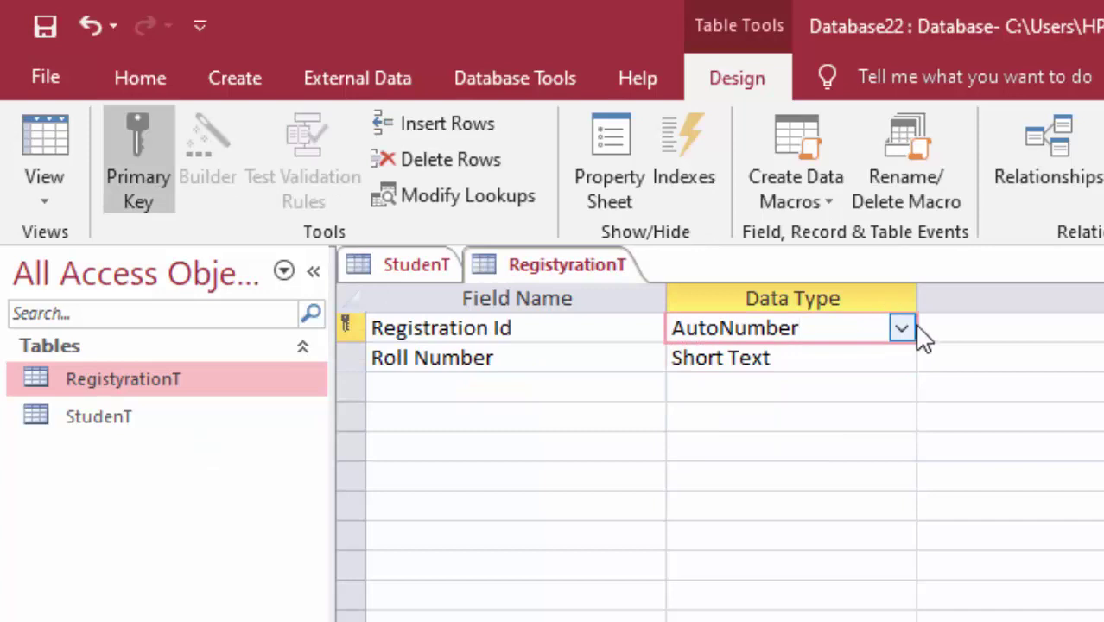
{"action": "left_click", "coordinate": [901, 328]}
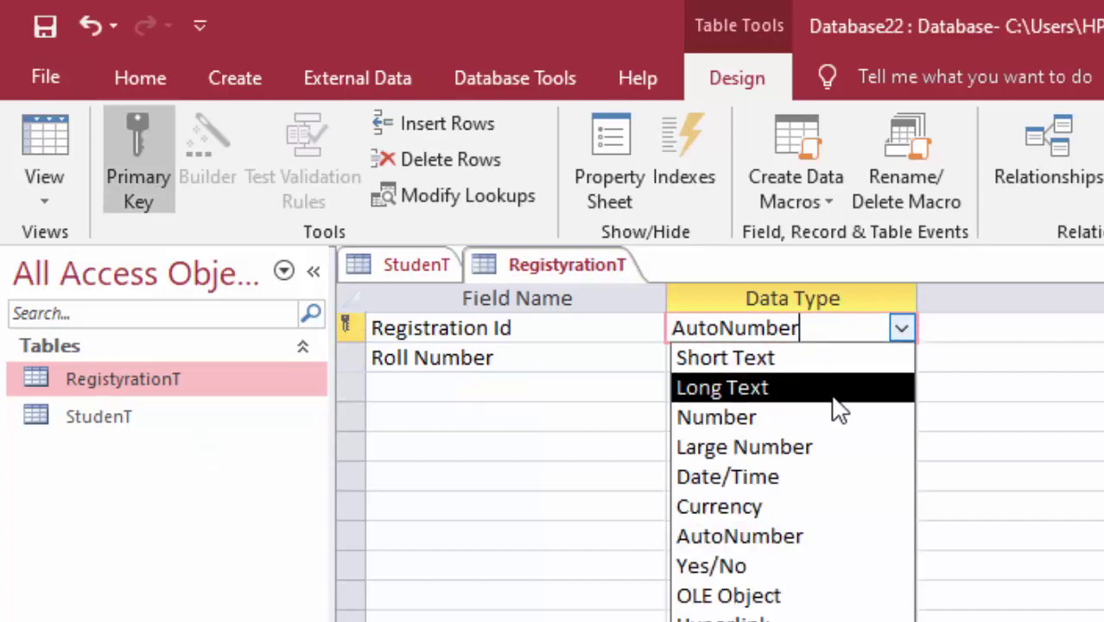
{"action": "left_click", "coordinate": [813, 420]}
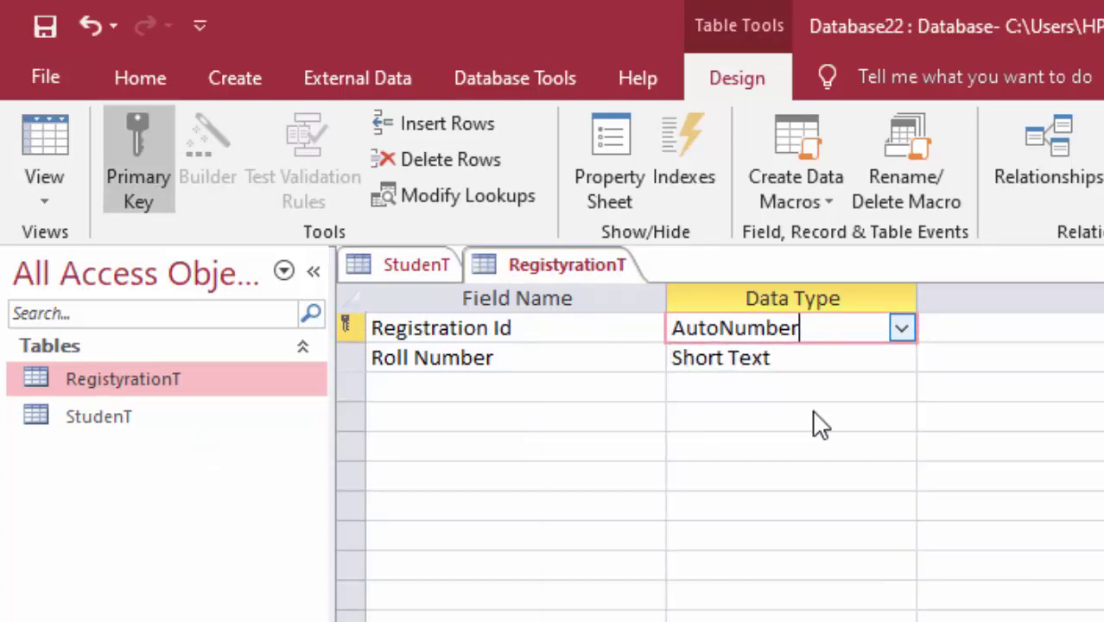
{"action": "left_click", "coordinate": [845, 367]}
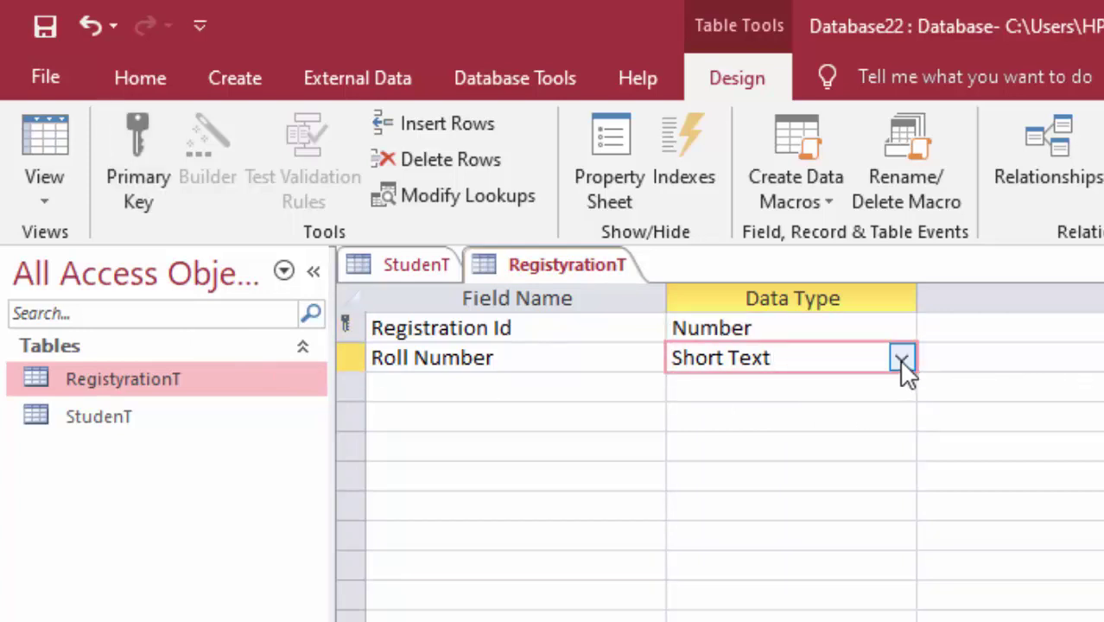
{"action": "left_click", "coordinate": [901, 358]}
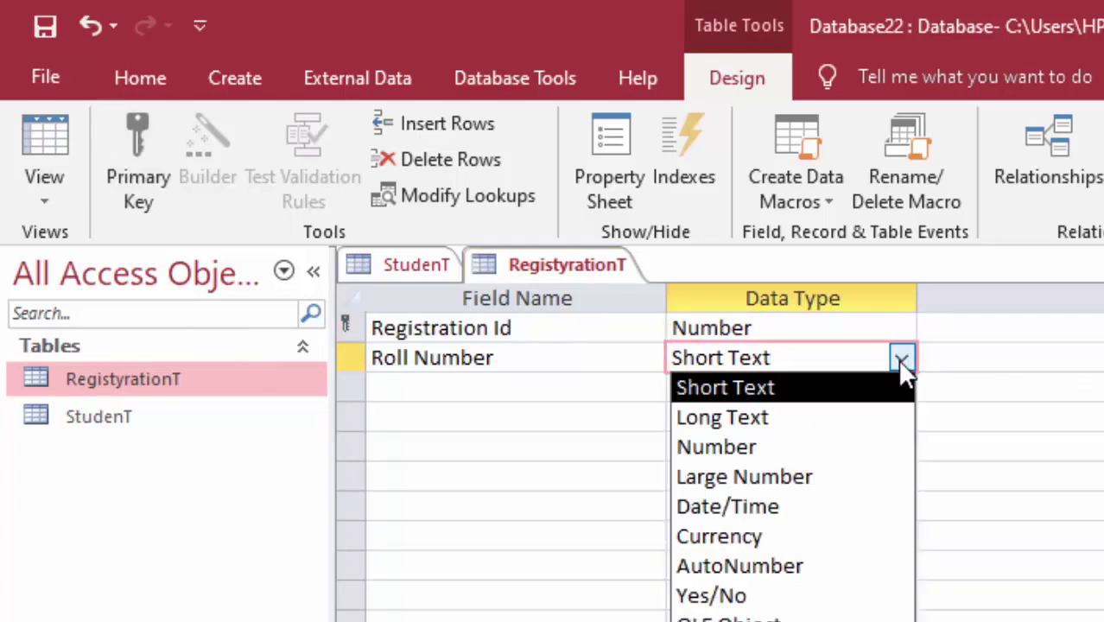
{"action": "left_click", "coordinate": [823, 446]}
{"action": "left_click", "coordinate": [413, 388]}
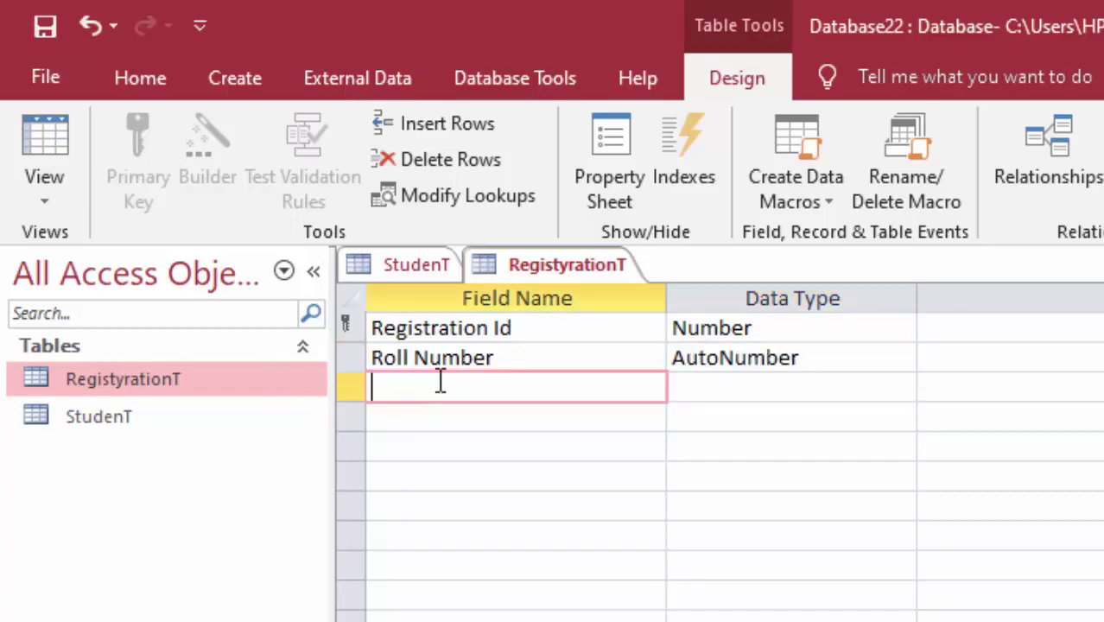
Try saving RegistyrationT into Datasheet View and dismiss the AutoNumber error messages
{"action": "left_click", "coordinate": [38, 126]}
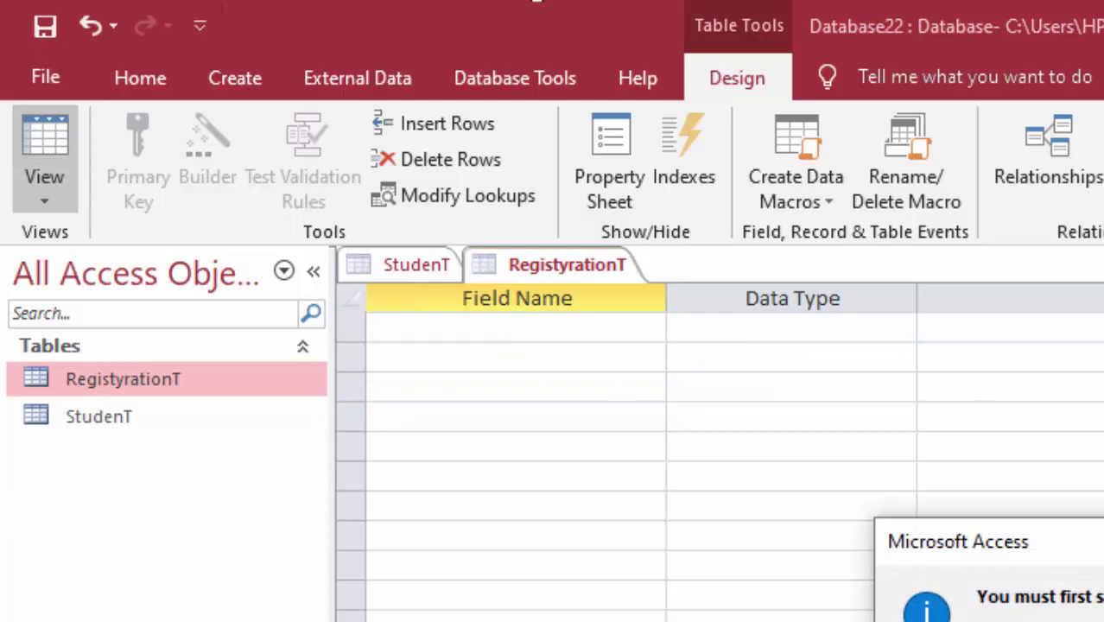
{"action": "key", "text": "Return"}
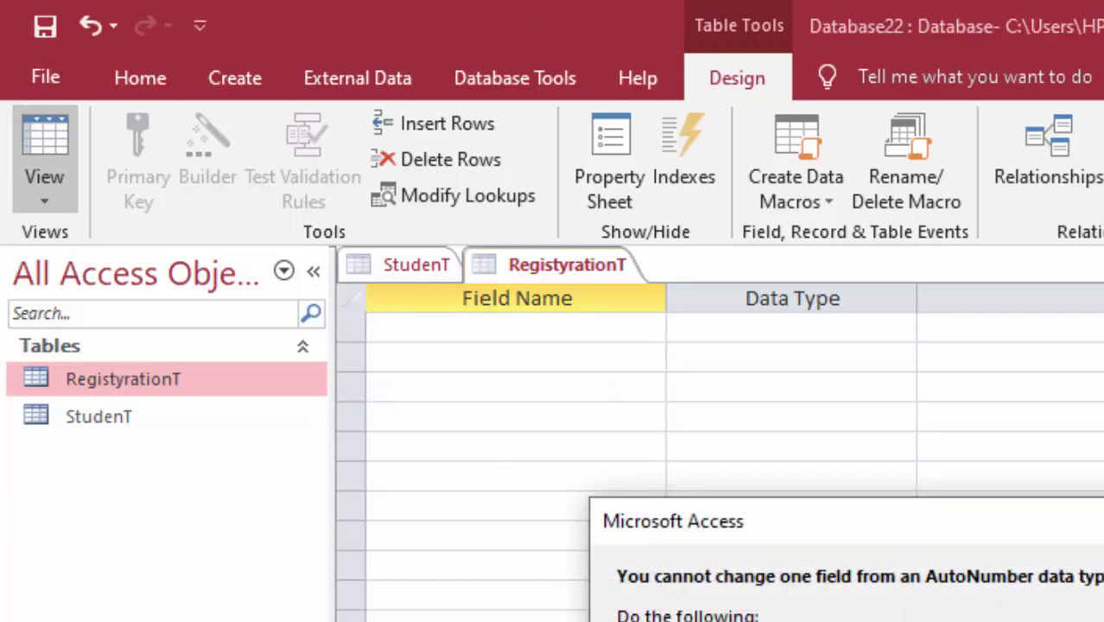
{"action": "key", "text": "Return"}
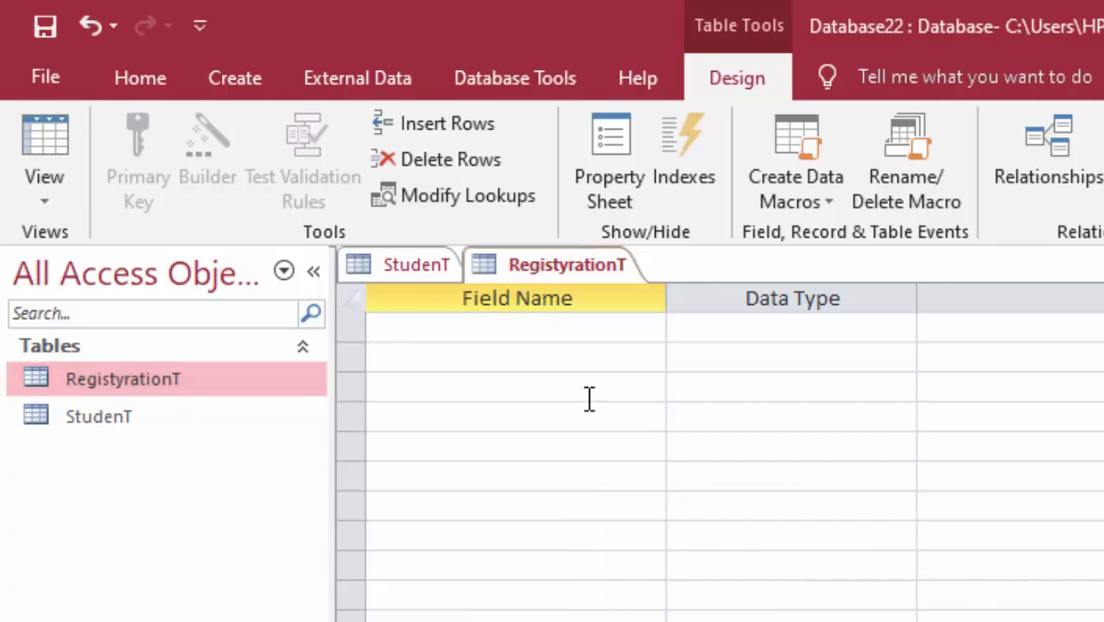
{"action": "left_click", "coordinate": [56, 142]}
{"action": "key", "text": "Return"}
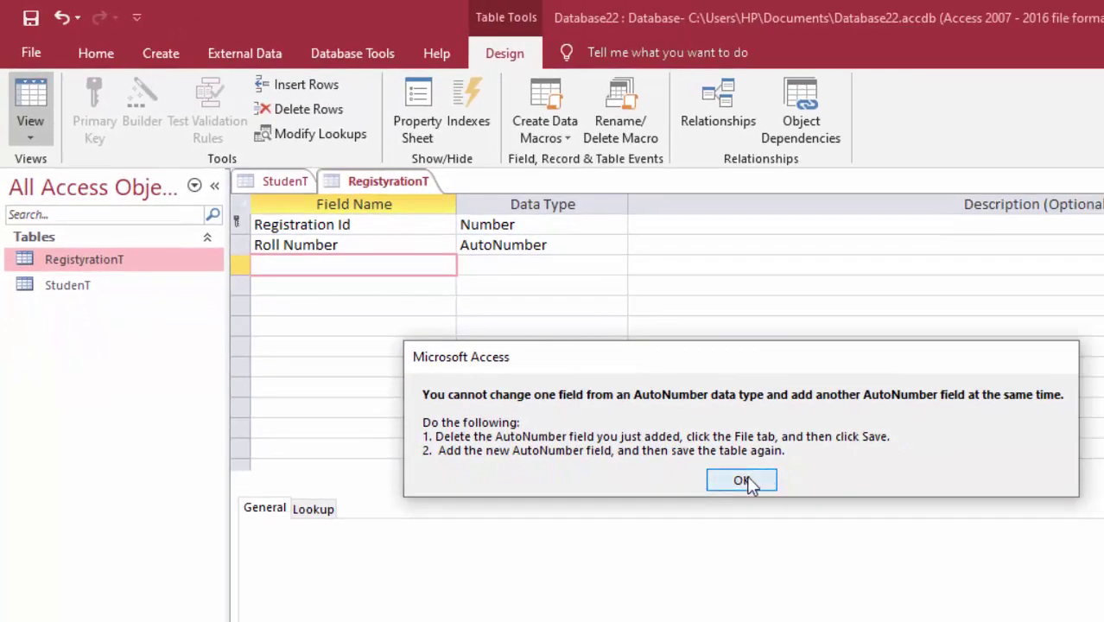
{"action": "left_click", "coordinate": [742, 481]}
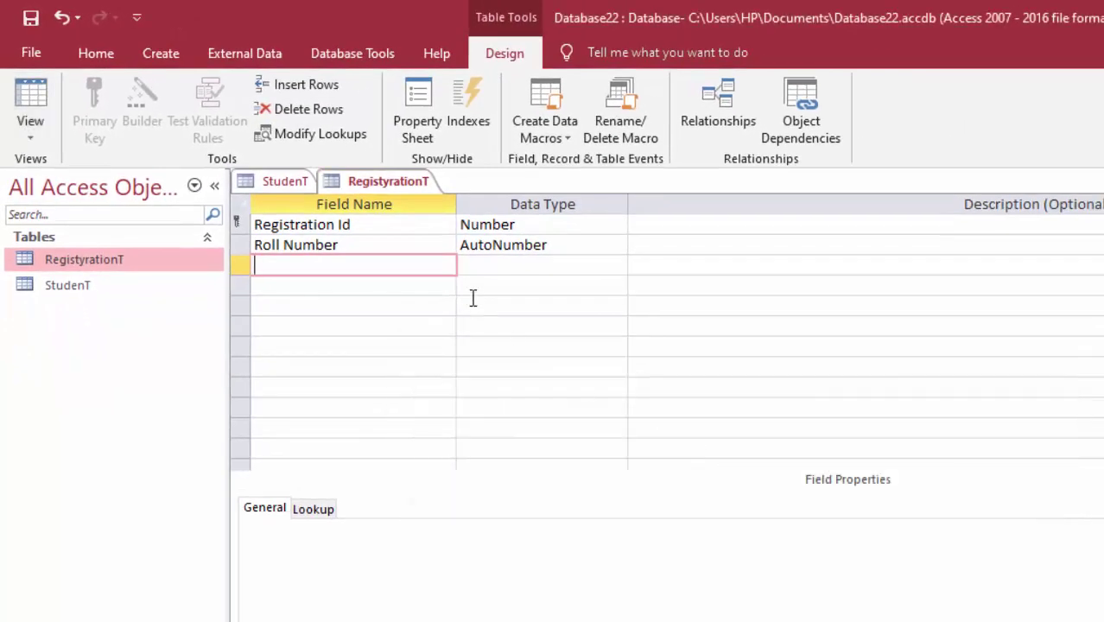
Change Roll Number to a Number field, then save and open the datasheet
{"action": "left_click", "coordinate": [583, 246]}
{"action": "left_click", "coordinate": [617, 245]}
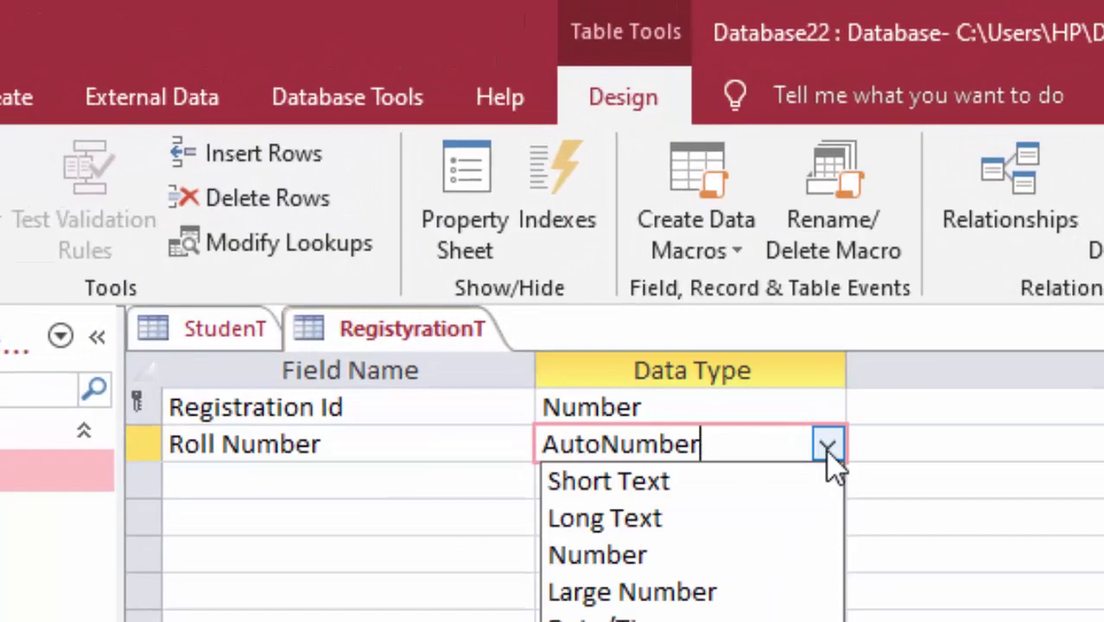
{"action": "left_click", "coordinate": [741, 557]}
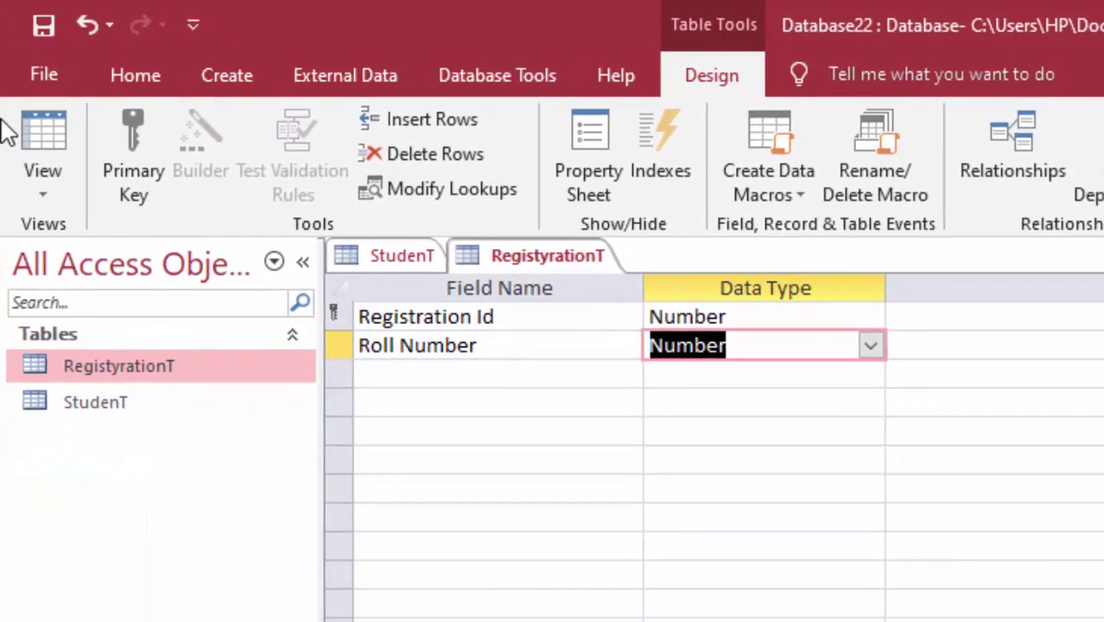
{"action": "left_click", "coordinate": [47, 134]}
{"action": "left_click", "coordinate": [842, 566]}
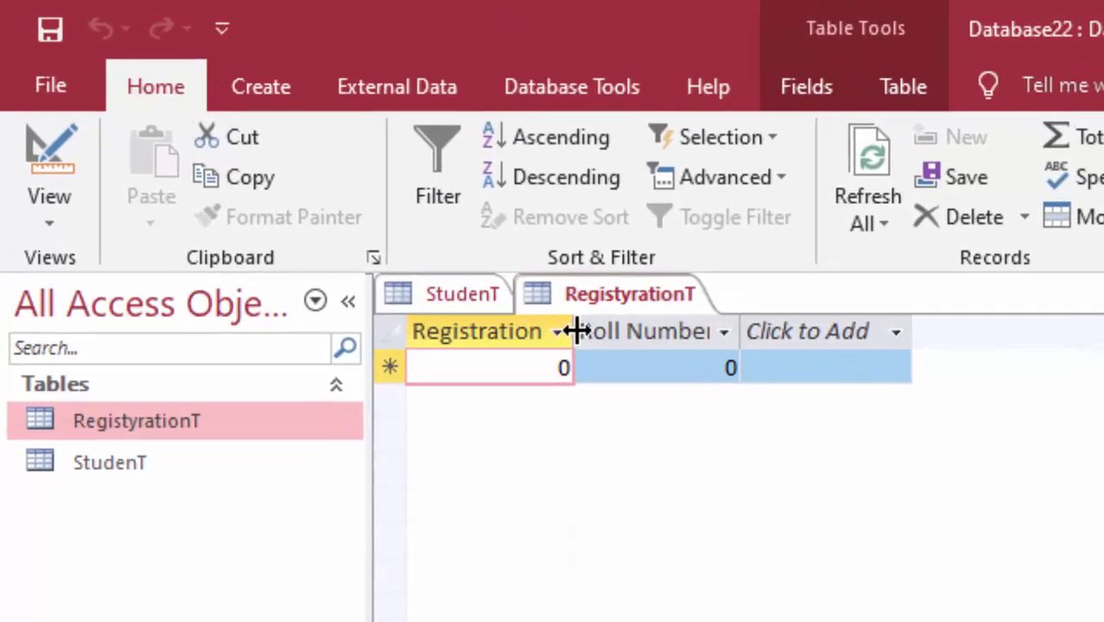
Widen both columns and enter records 1001 with Roll Number 1 and 1002 with Roll Number 2
{"action": "double_click", "coordinate": [575, 331]}
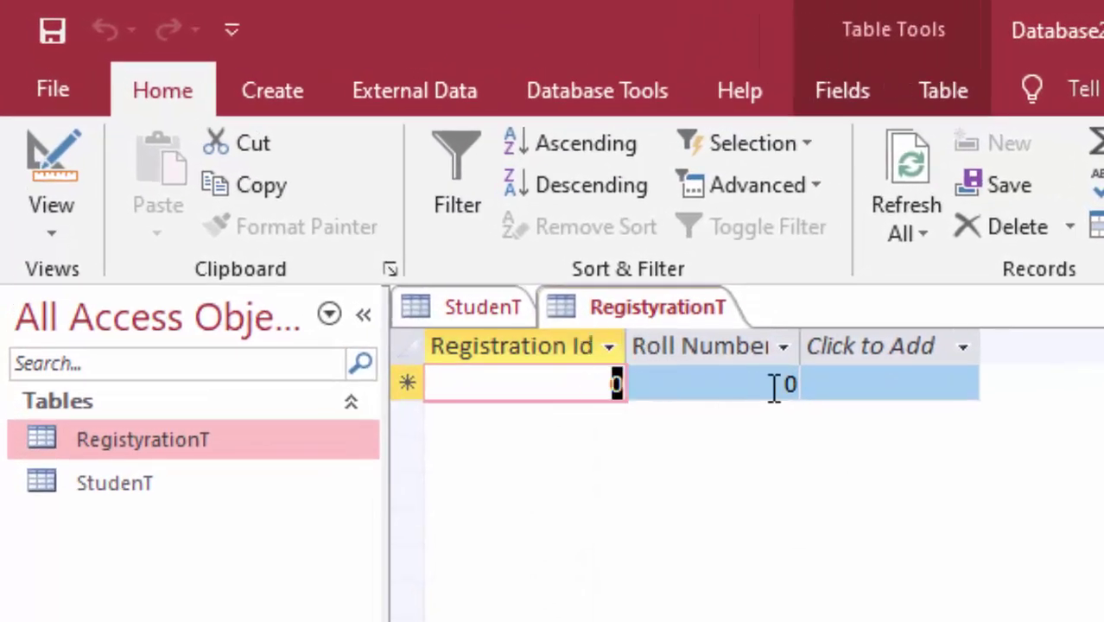
{"action": "double_click", "coordinate": [802, 347]}
{"action": "left_click", "coordinate": [594, 384]}
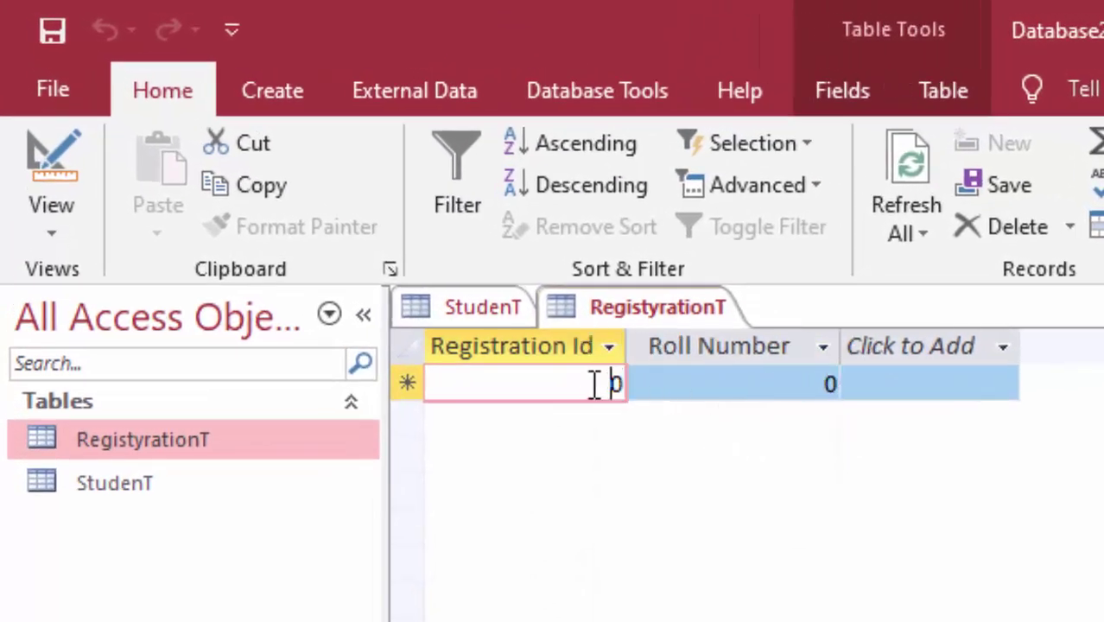
{"action": "double_click", "coordinate": [594, 385]}
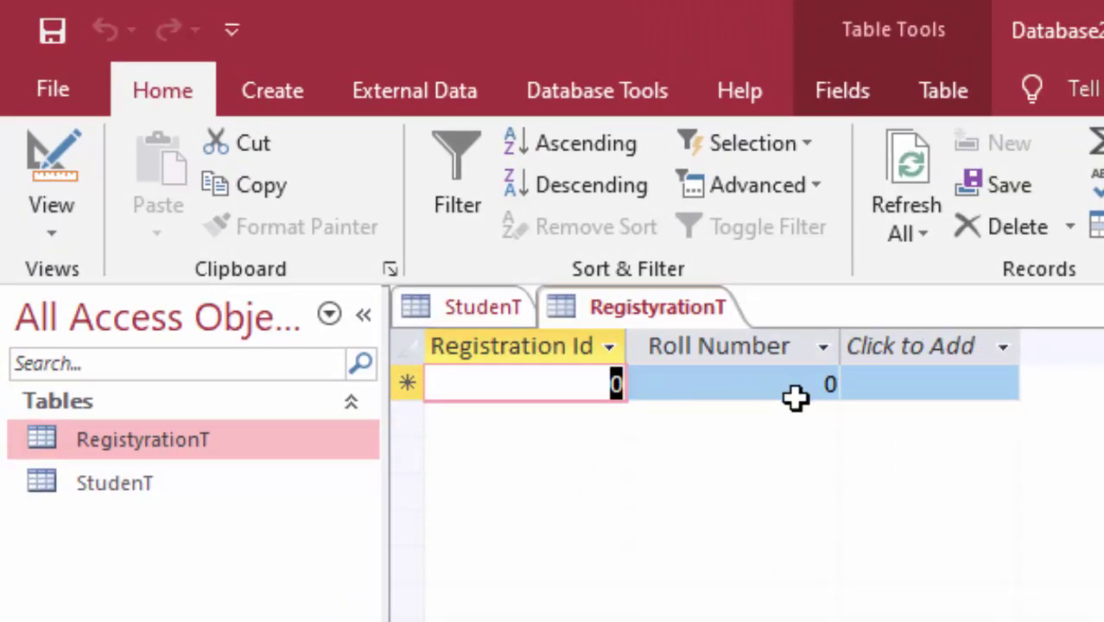
{"action": "key", "text": "BackSpace"}
{"action": "type", "text": "1"}
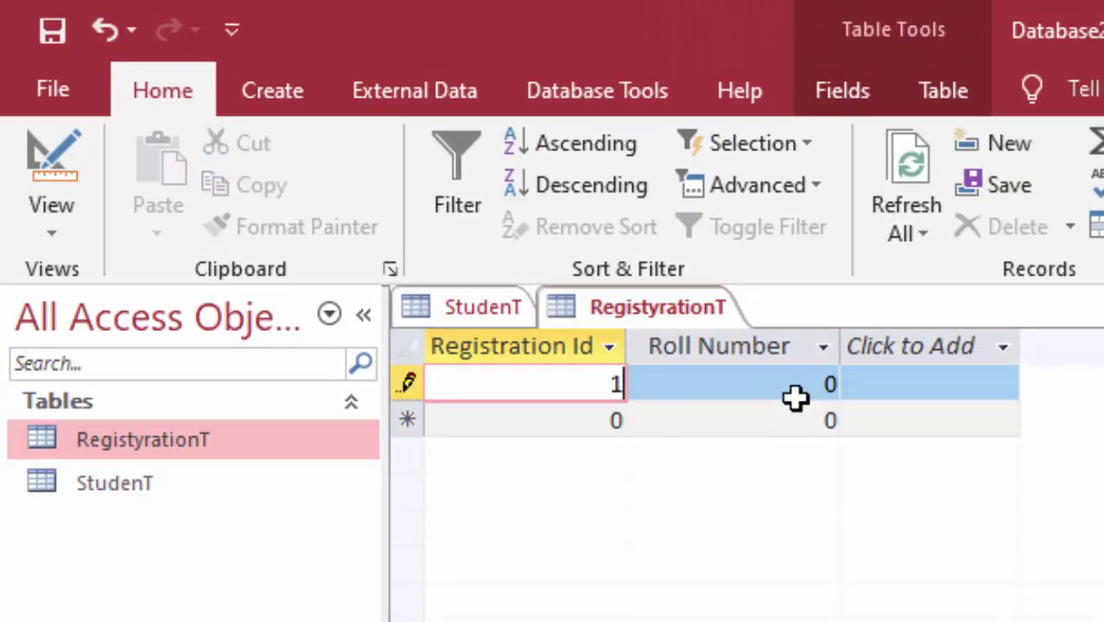
{"action": "type", "text": "001"}
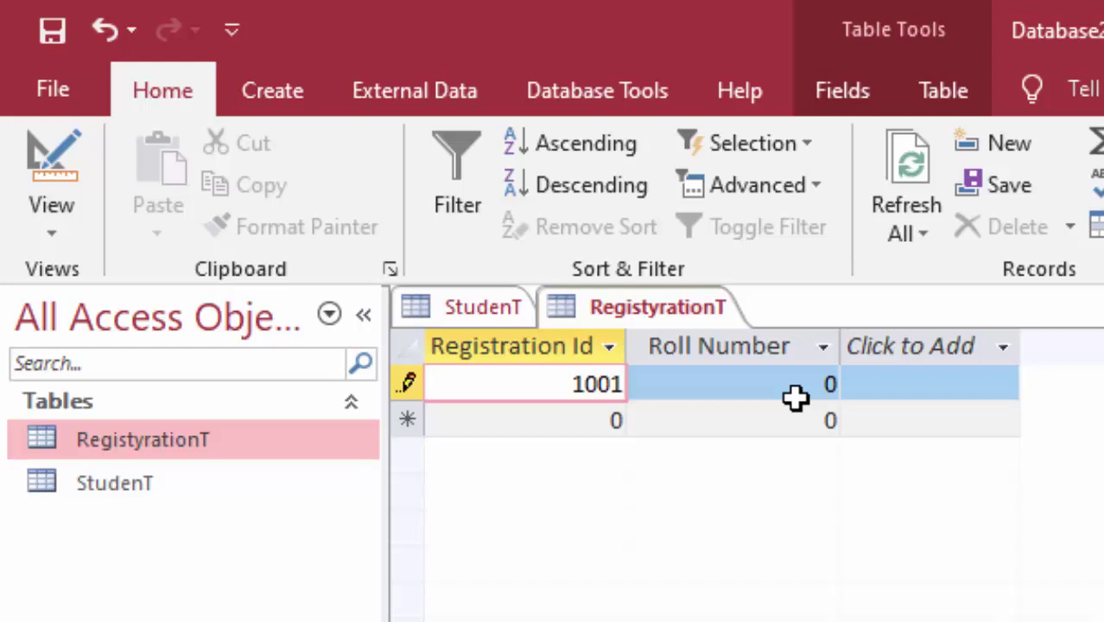
{"action": "key", "text": "Tab"}
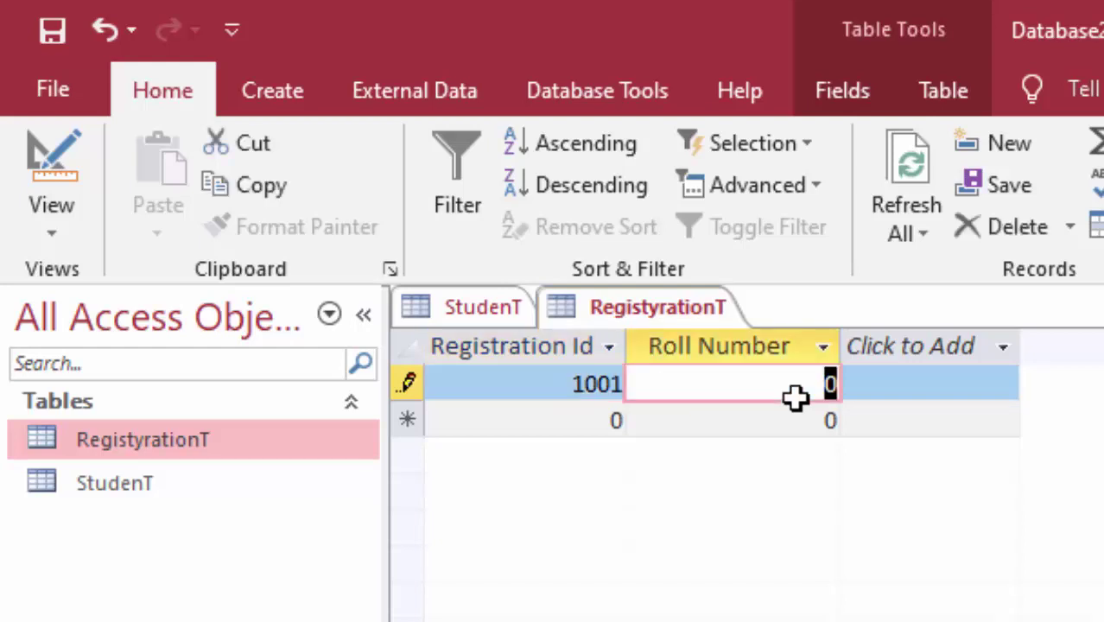
{"action": "type", "text": "1"}
{"action": "key", "text": "Tab"}
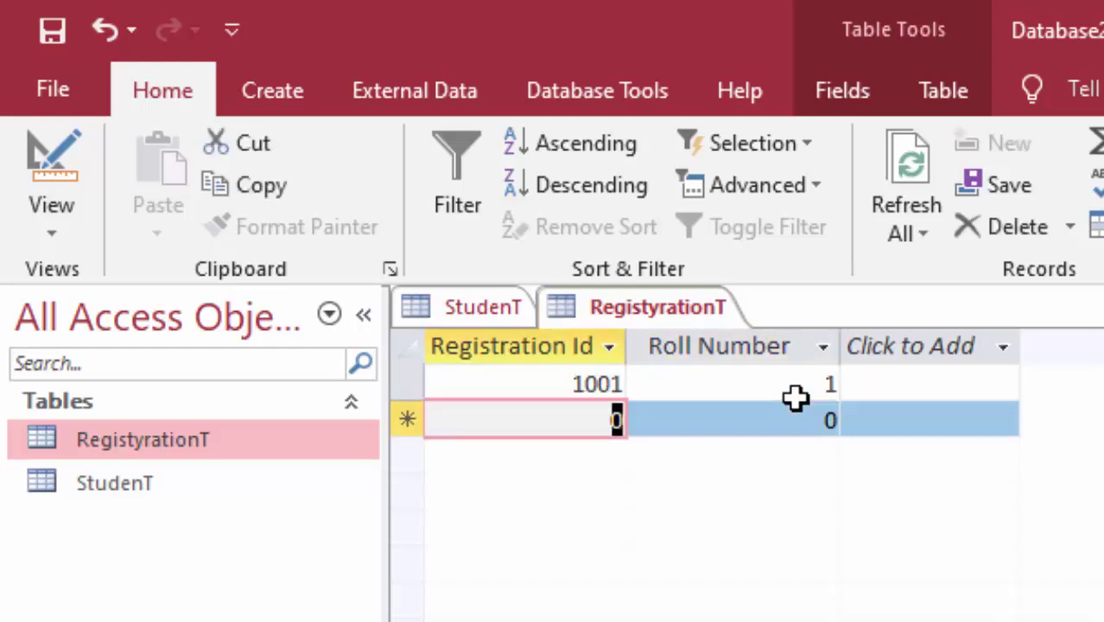
{"action": "type", "text": "100"}
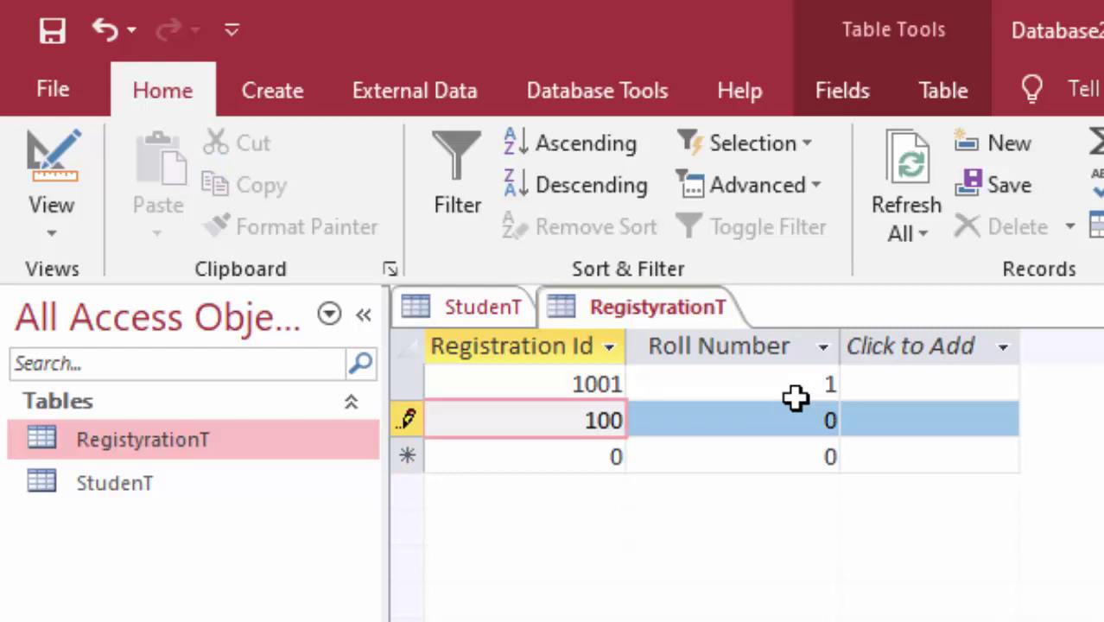
{"action": "type", "text": "2"}
{"action": "key", "text": "Tab"}
{"action": "type", "text": "2"}
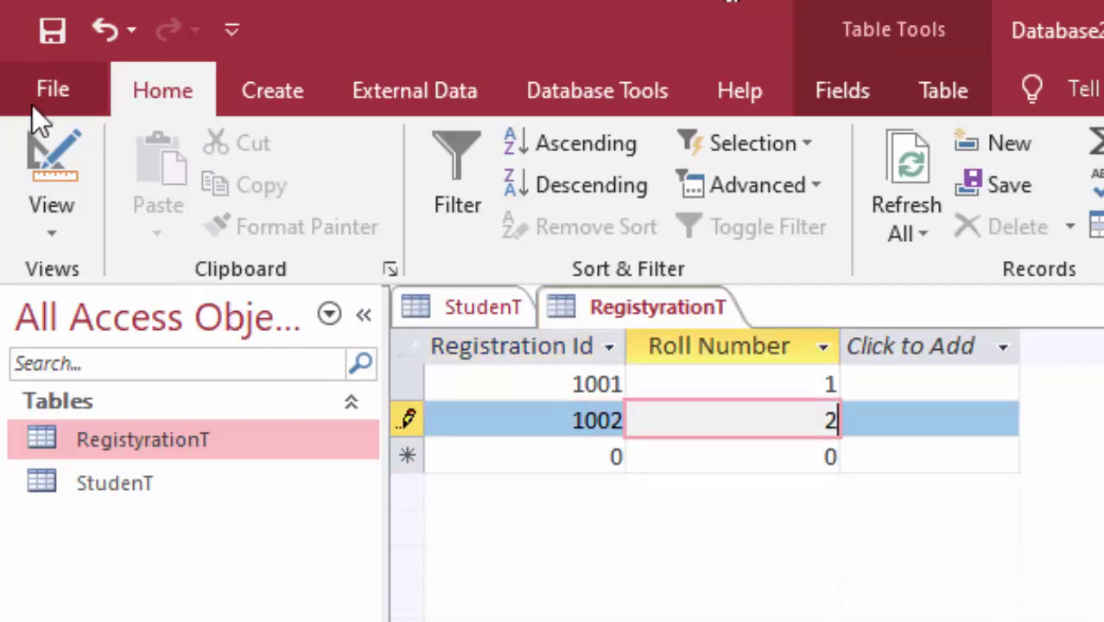
{"action": "left_click", "coordinate": [40, 38]}
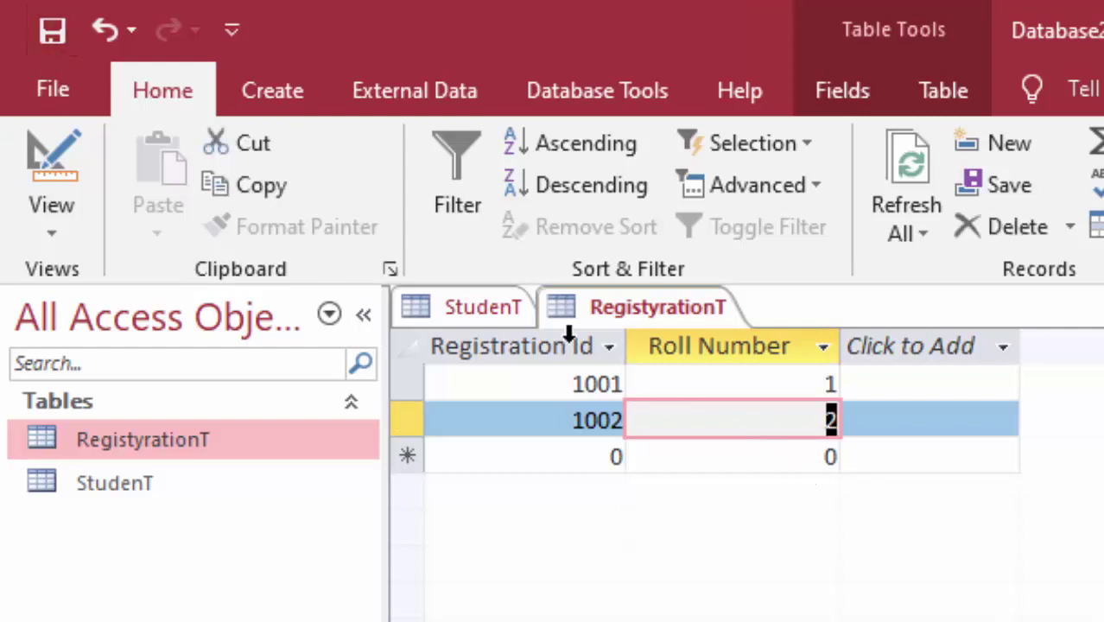
Close the open RegistyrationT and StudenT tables
{"action": "right_click", "coordinate": [630, 300]}
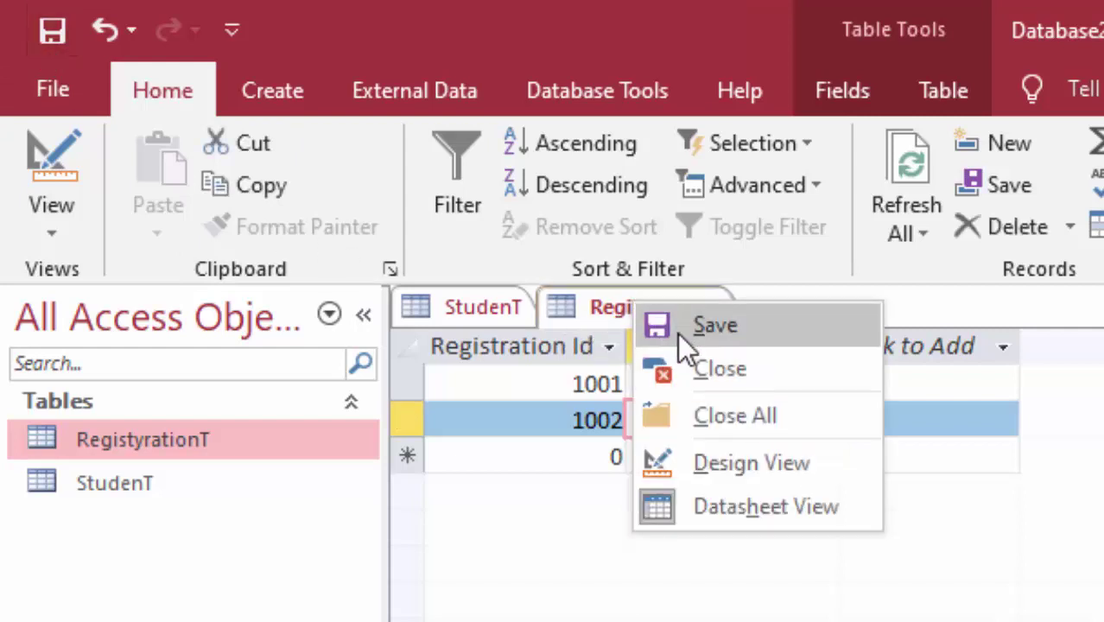
{"action": "left_click", "coordinate": [677, 333]}
{"action": "right_click", "coordinate": [670, 308]}
{"action": "left_click", "coordinate": [713, 369]}
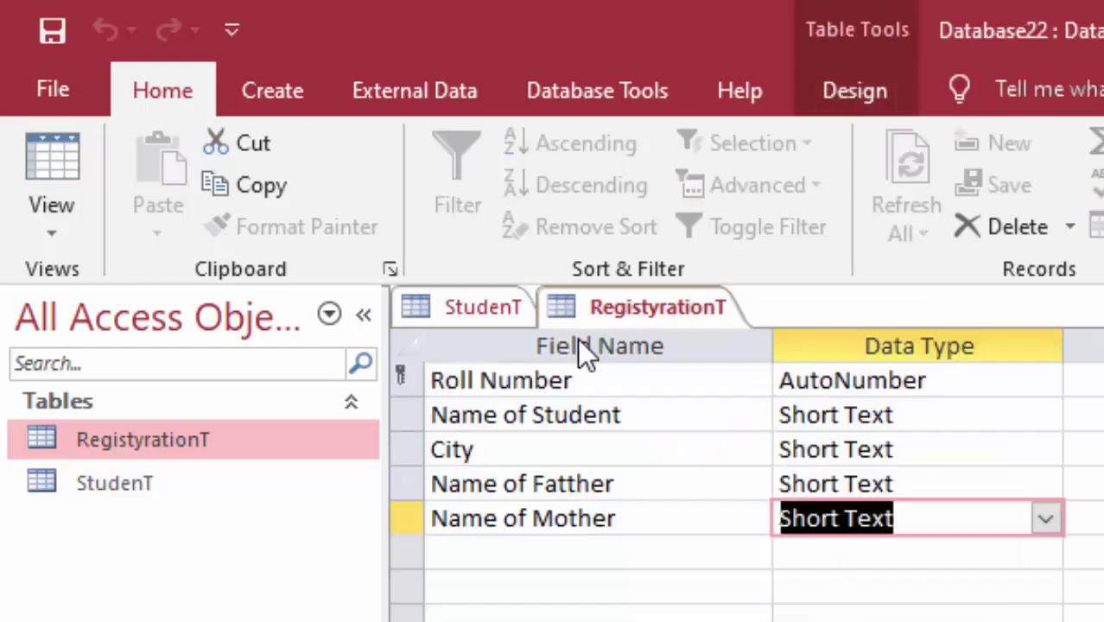
{"action": "right_click", "coordinate": [453, 305]}
{"action": "left_click", "coordinate": [504, 354]}
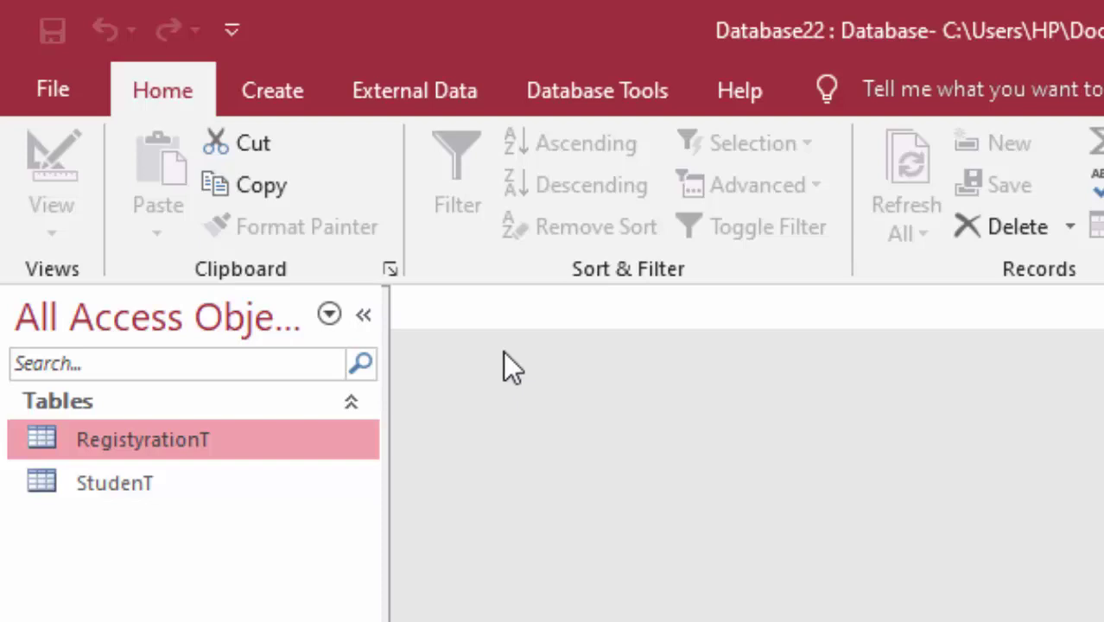
Create a new table and save it as Term 1 in Design View
{"action": "left_click", "coordinate": [288, 97]}
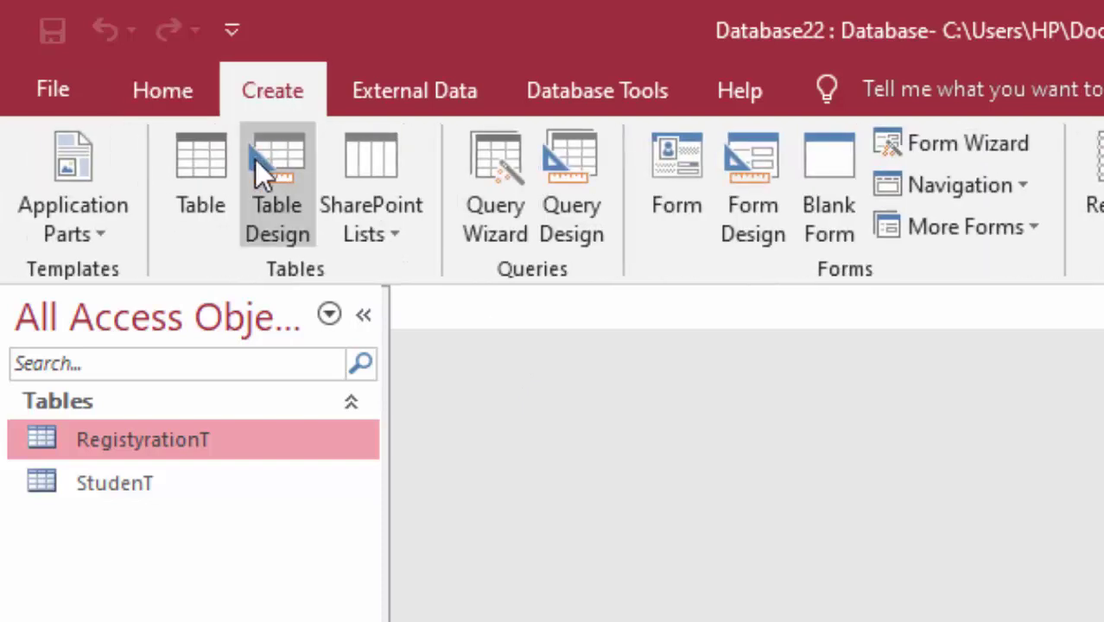
{"action": "left_click", "coordinate": [209, 146]}
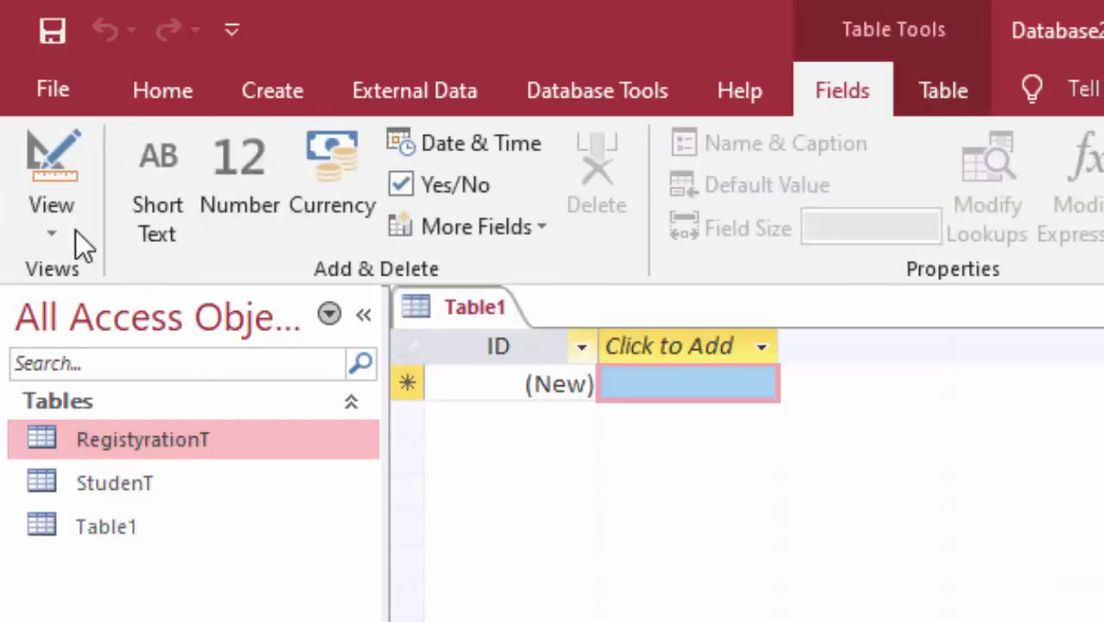
{"action": "left_click", "coordinate": [60, 173]}
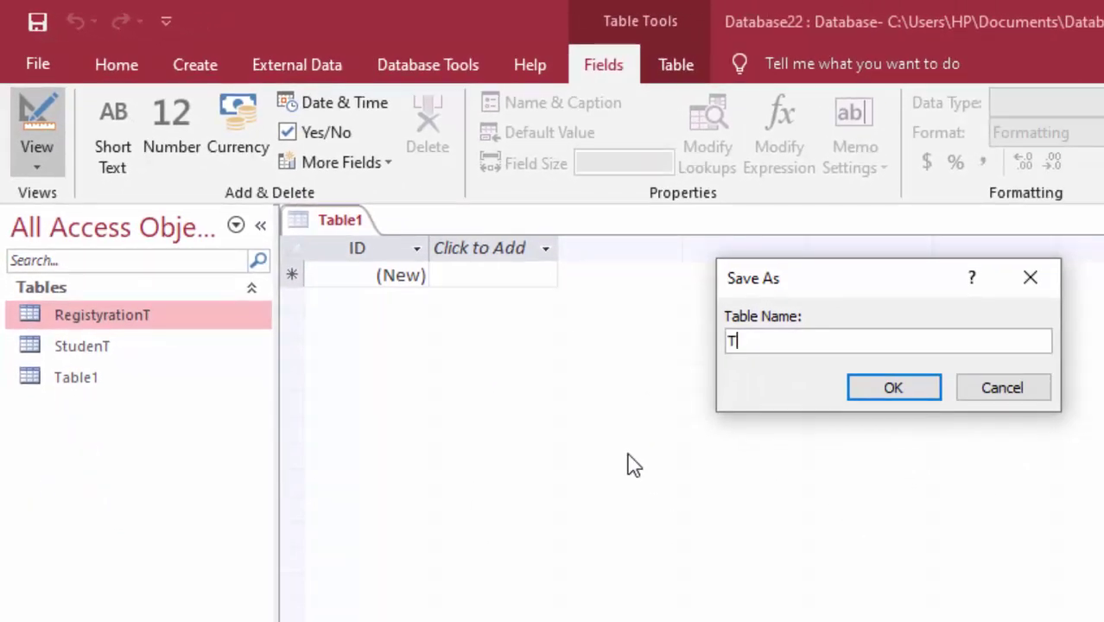
{"action": "type", "text": "Ter"}
{"action": "type", "text": "m 1"}
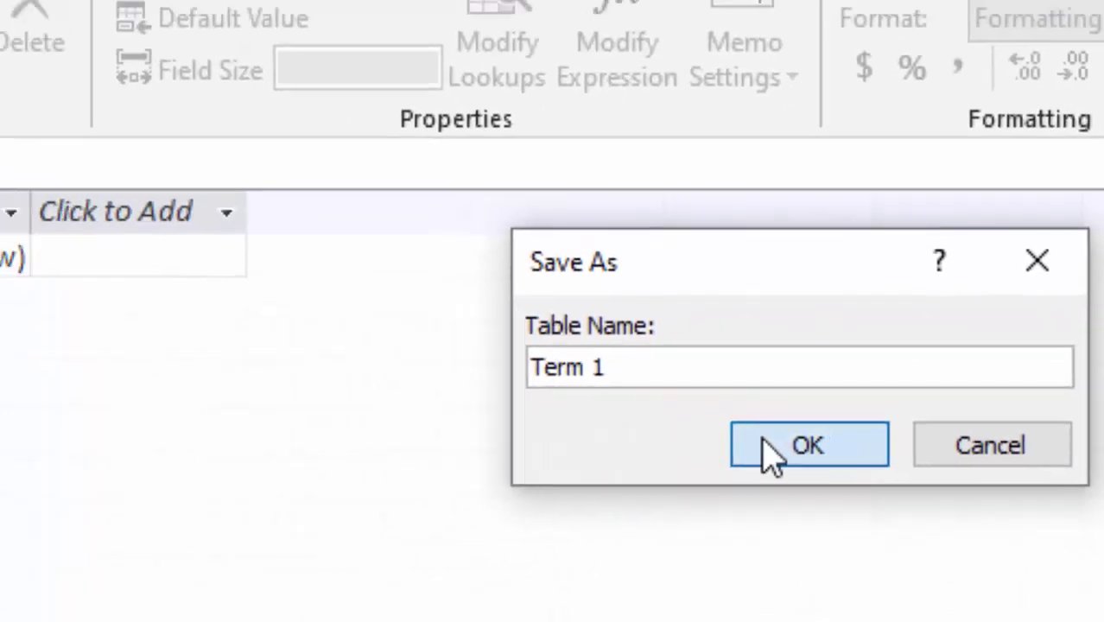
{"action": "left_click", "coordinate": [600, 453]}
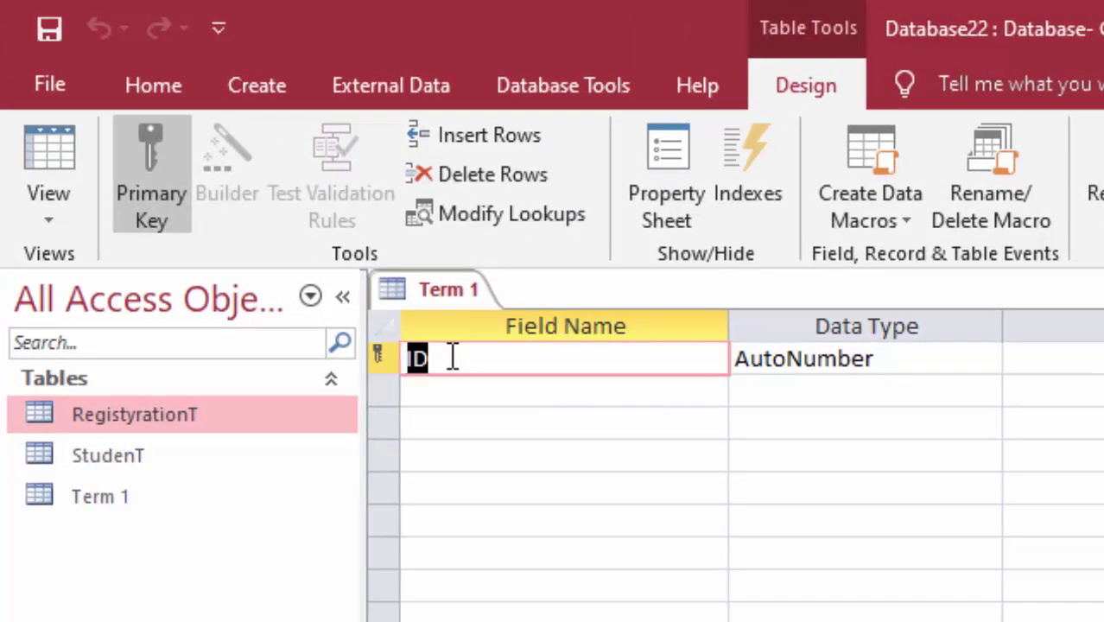
Rename the ID field to 'Scholor number' and set its data type to Short Text
{"action": "key", "text": "BackSpace"}
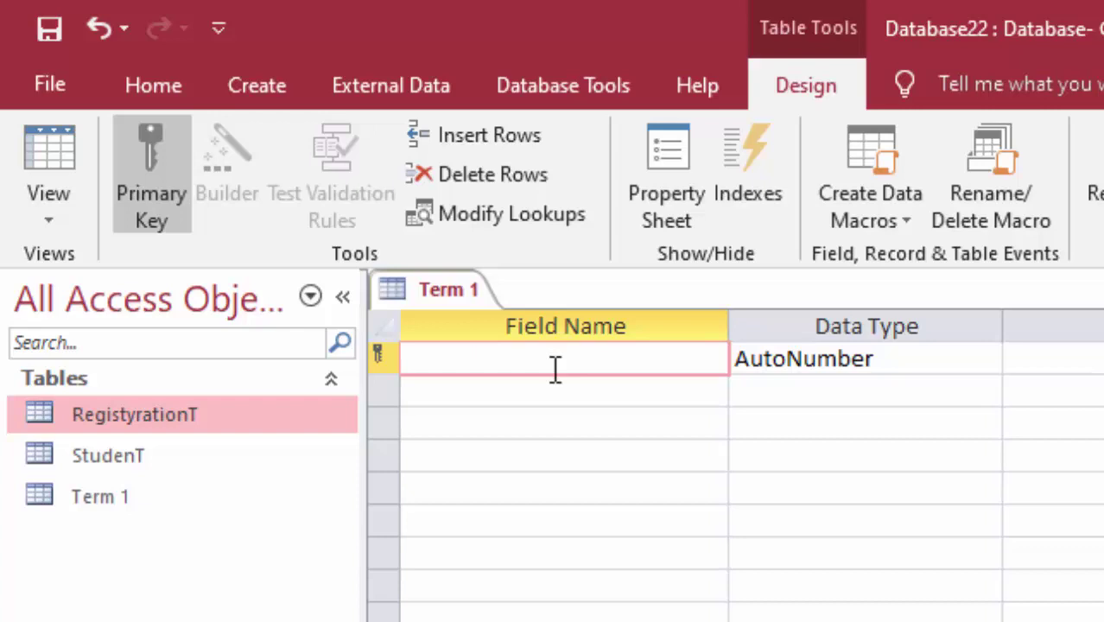
{"action": "type", "text": "S"}
{"action": "type", "text": "chol"}
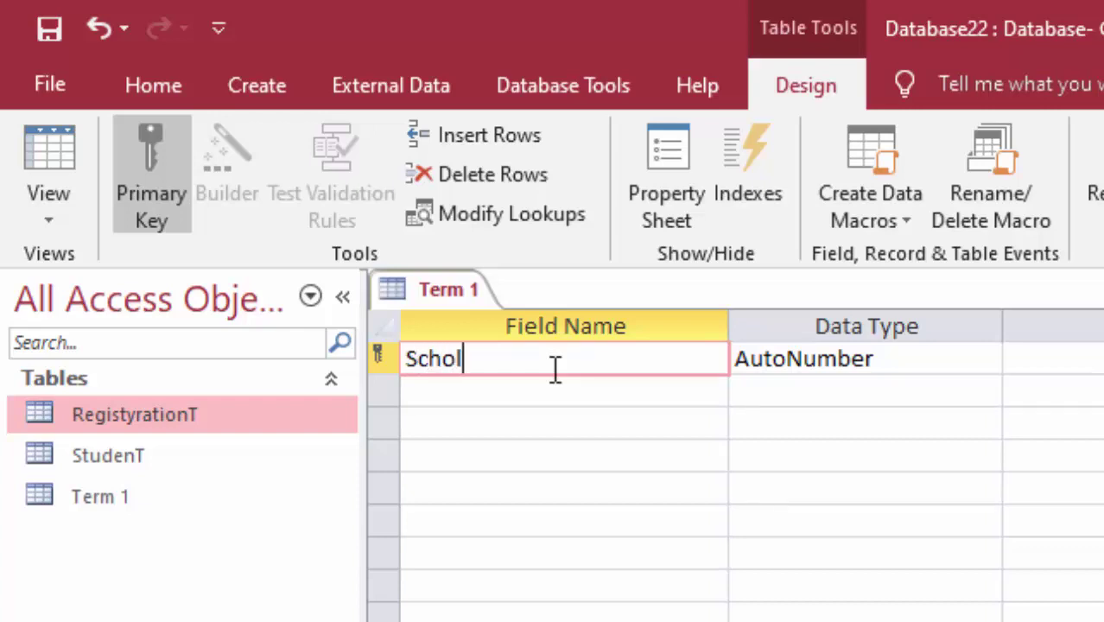
{"action": "type", "text": "or b"}
{"action": "key", "text": "BackSpace"}
{"action": "type", "text": "n"}
{"action": "type", "text": "umber"}
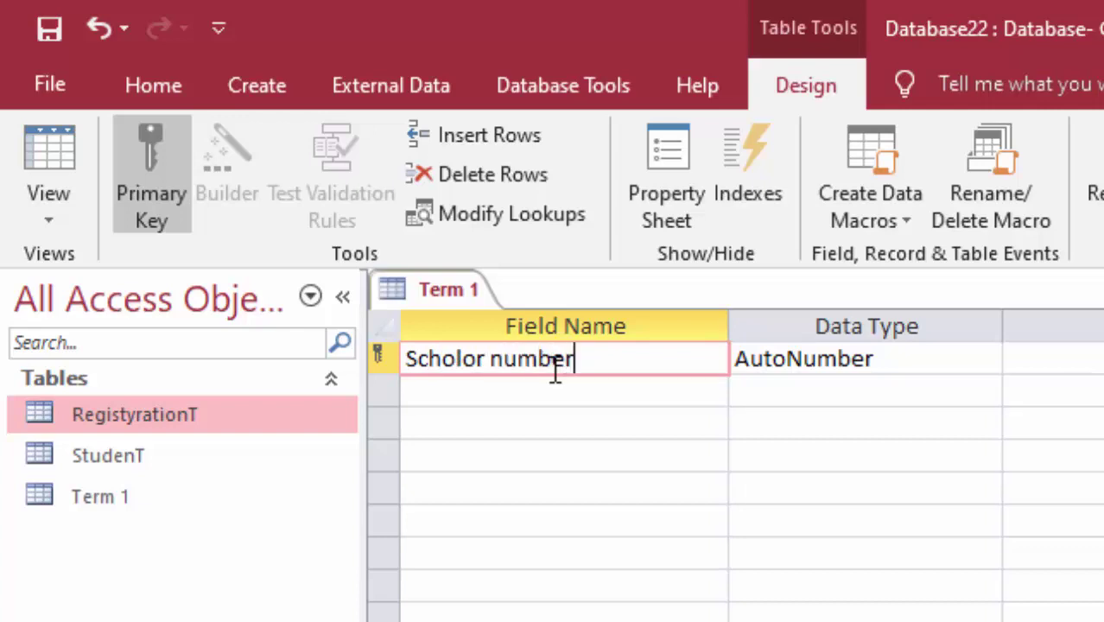
{"action": "key", "text": "Tab"}
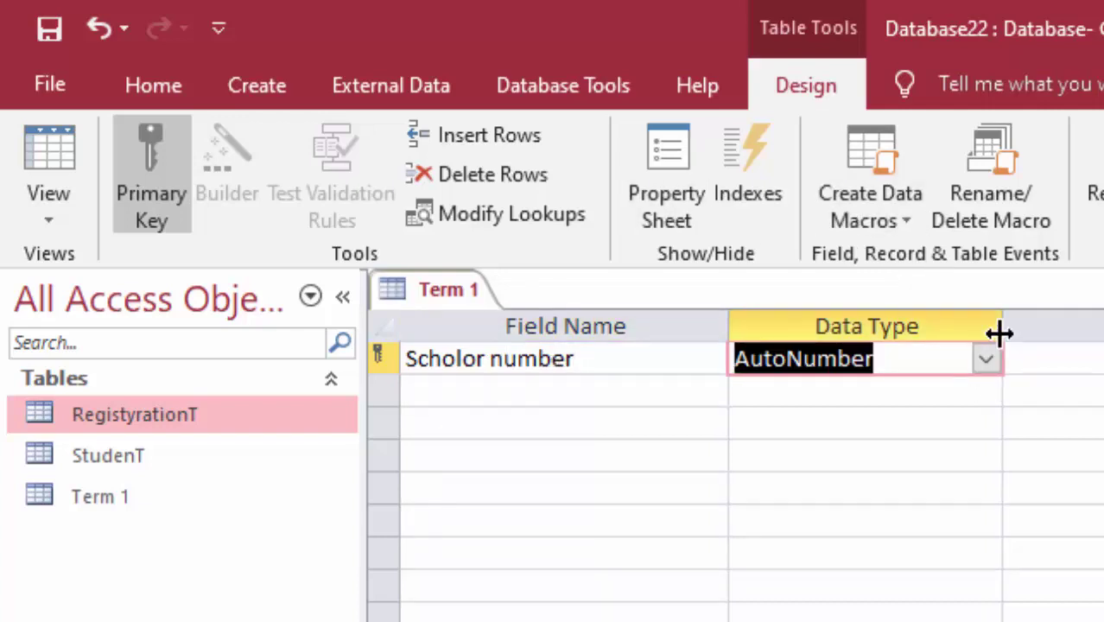
{"action": "left_click", "coordinate": [986, 359]}
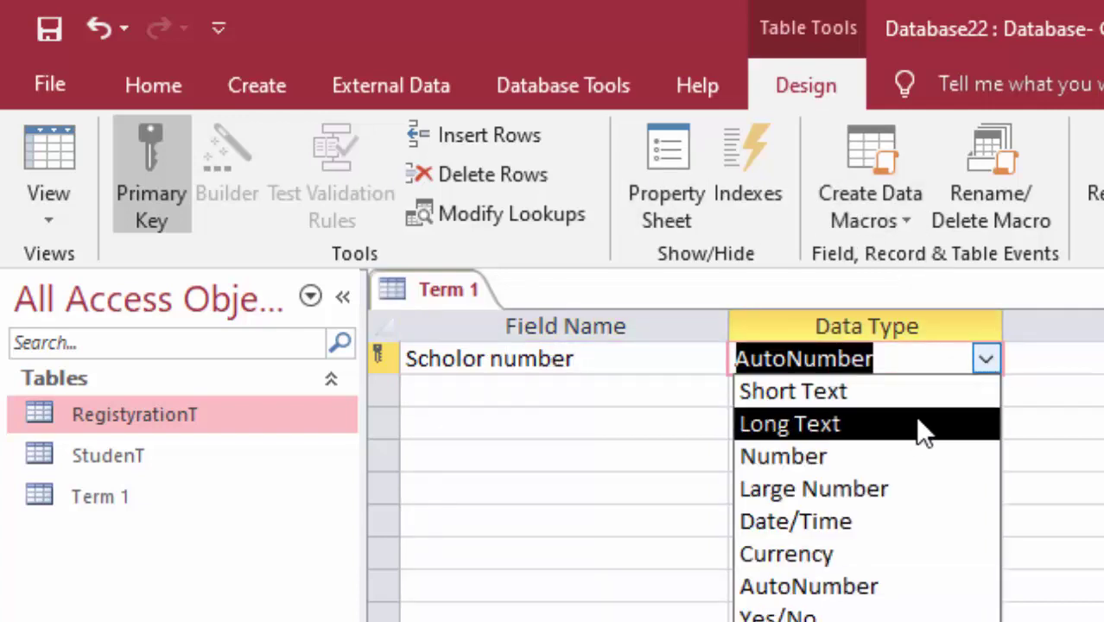
{"action": "left_click", "coordinate": [863, 391]}
Add a second field named 'Registration number'
{"action": "left_click", "coordinate": [529, 400]}
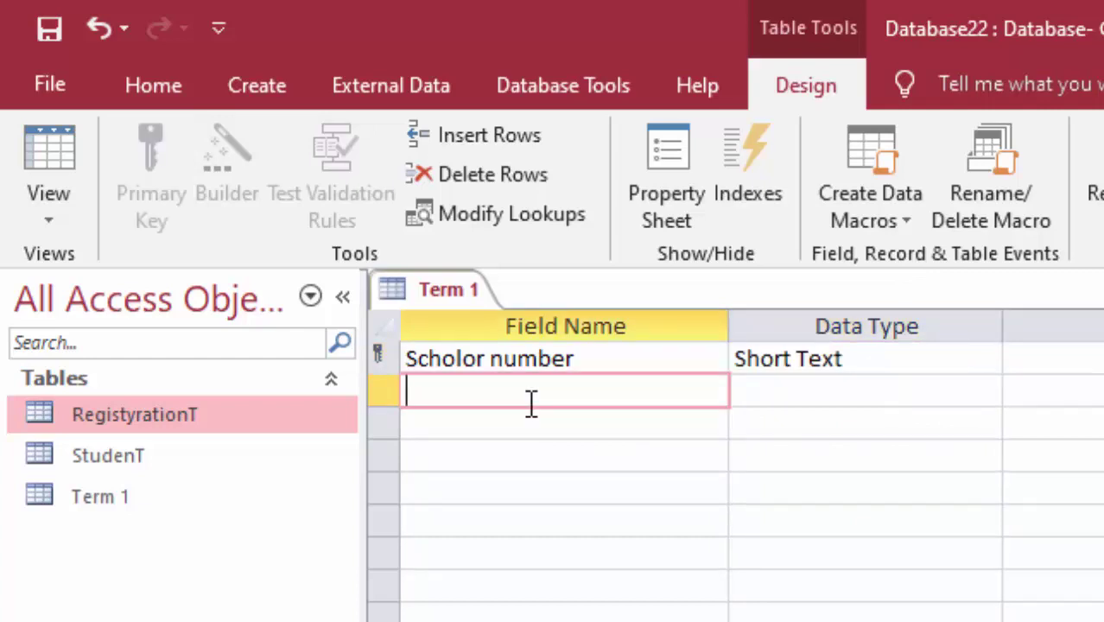
{"action": "type", "text": "Re"}
{"action": "key", "text": "BackSpace"}
{"action": "type", "text": "e"}
{"action": "type", "text": "gistra"}
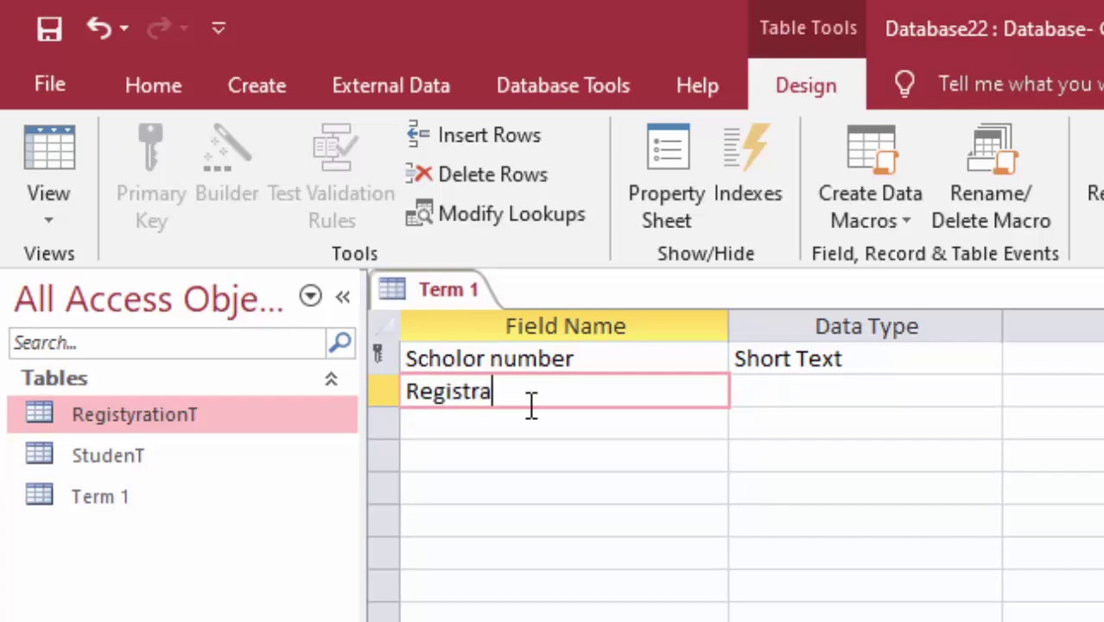
{"action": "type", "text": "tion"}
{"action": "type", "text": " numb"}
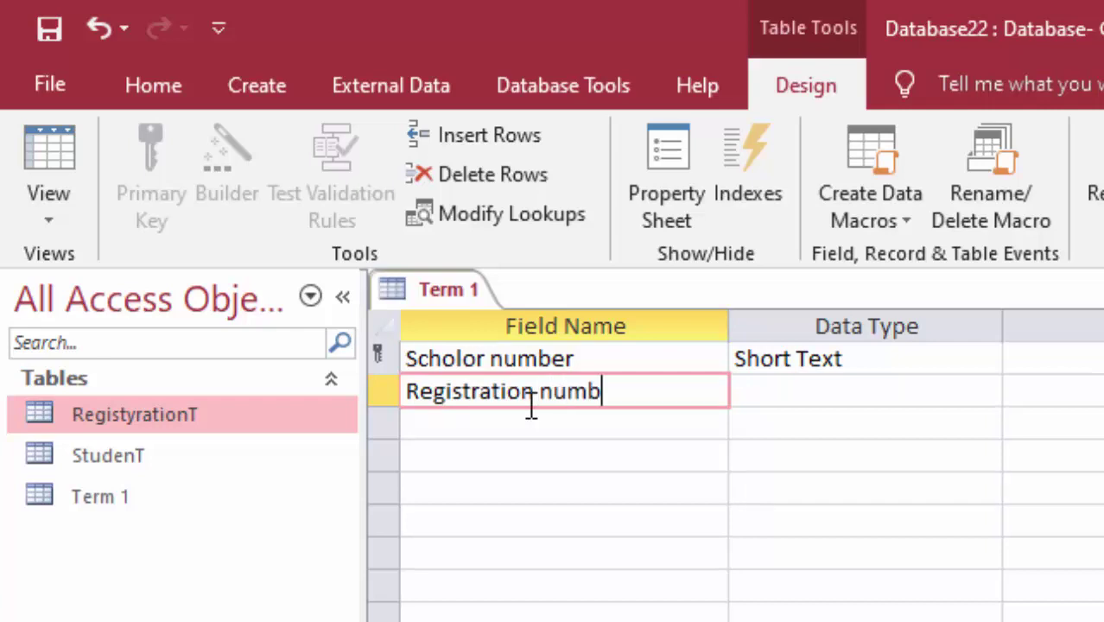
{"action": "type", "text": "er"}
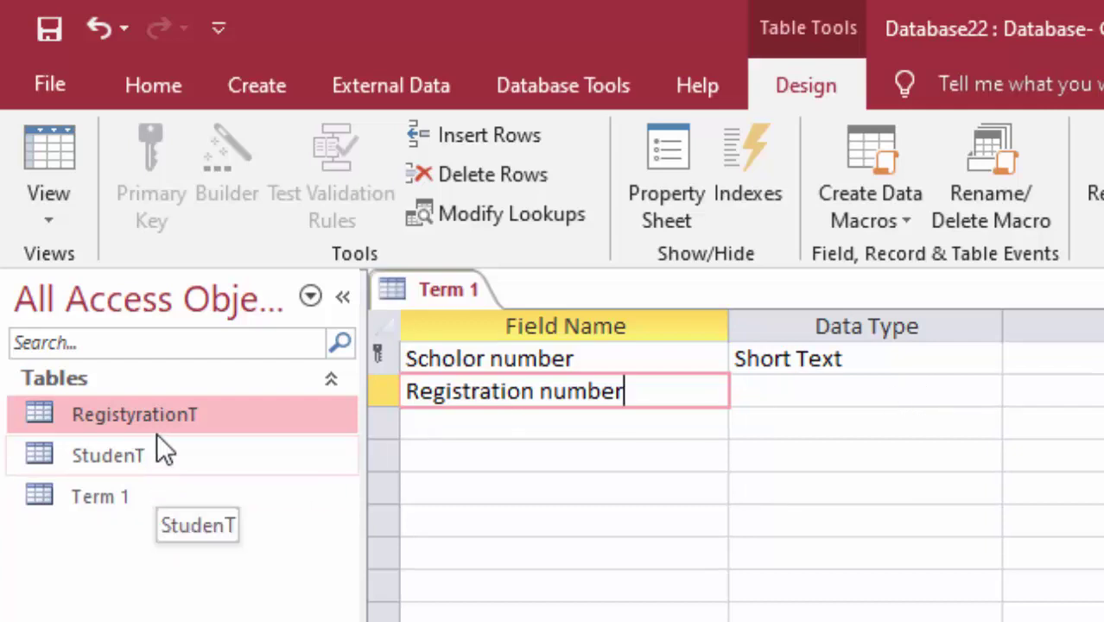
Check RegistyrationT's fields, then back in Term 1 design make Registration number a Number field
{"action": "right_click", "coordinate": [172, 416]}
{"action": "left_click", "coordinate": [236, 458]}
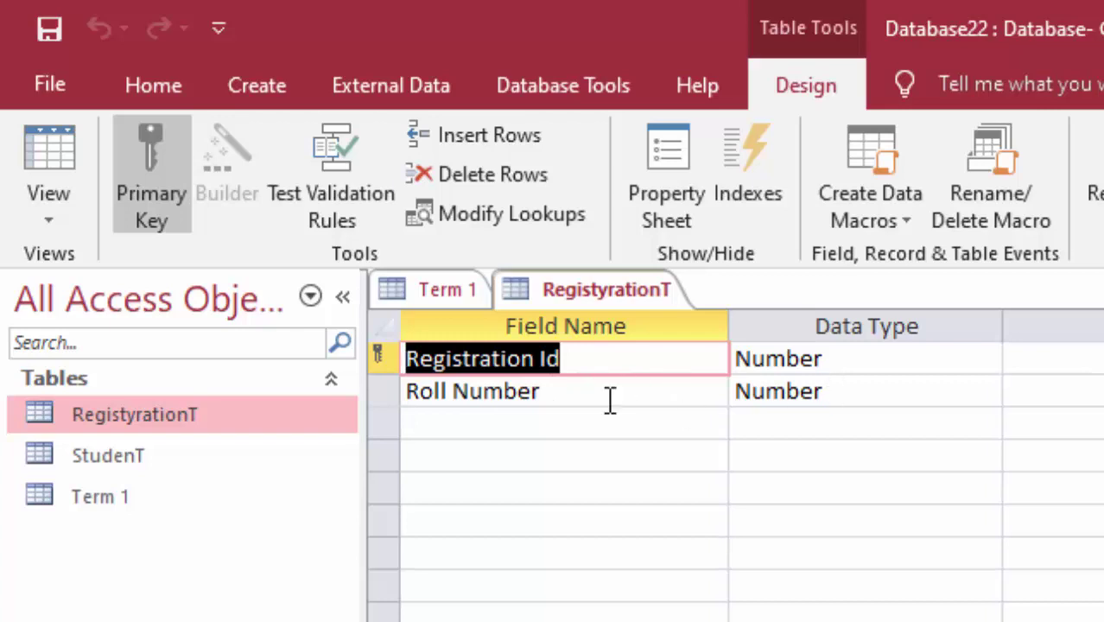
{"action": "right_click", "coordinate": [190, 495]}
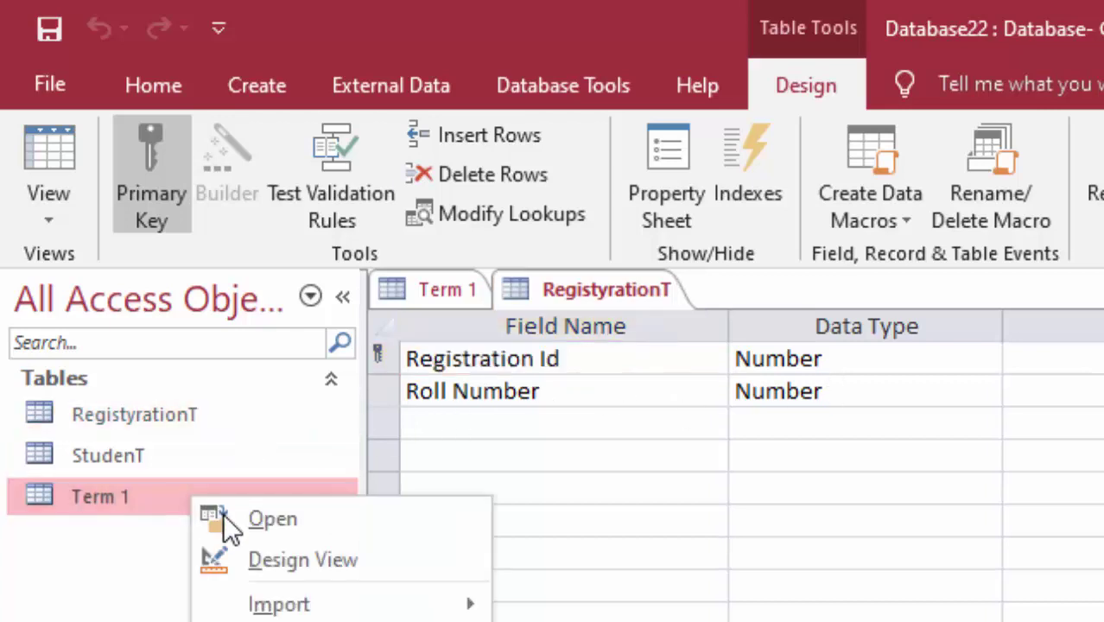
{"action": "left_click", "coordinate": [269, 561]}
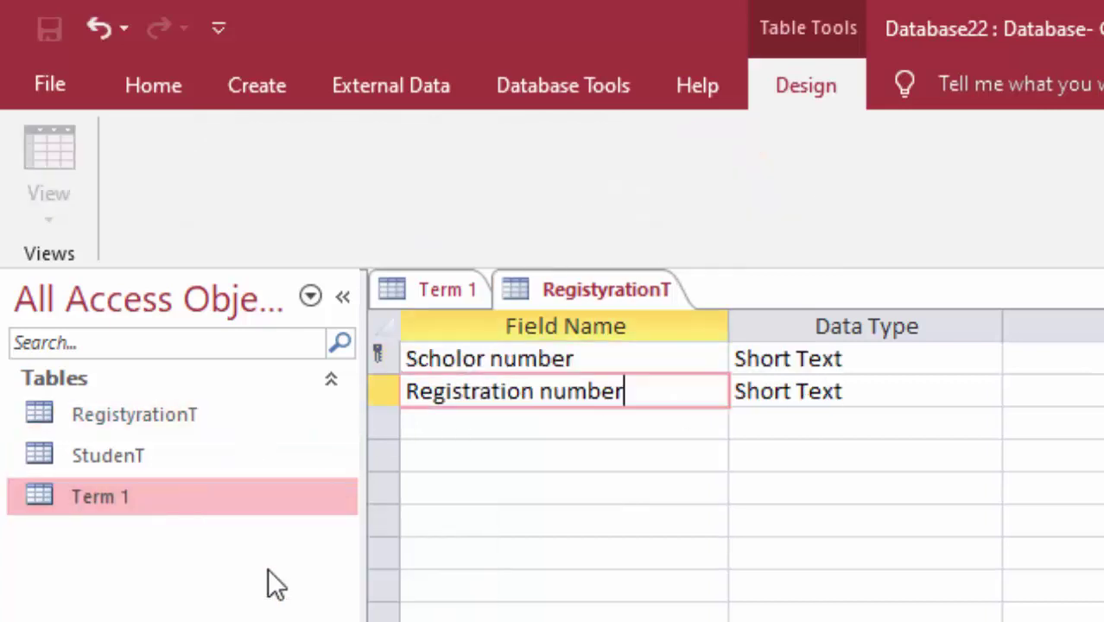
{"action": "left_click", "coordinate": [939, 388]}
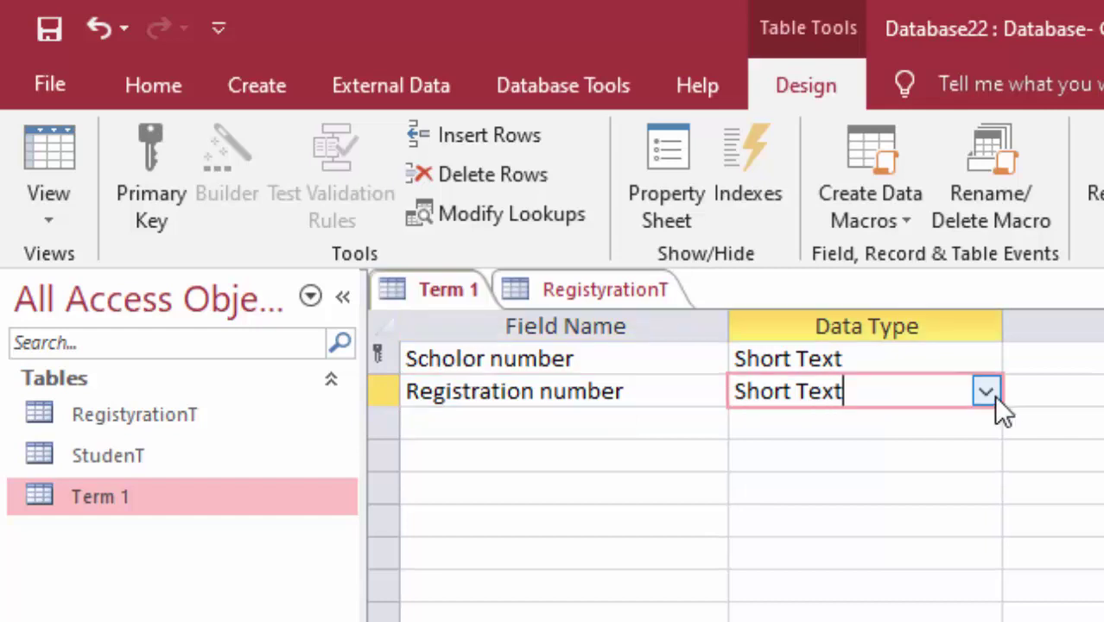
{"action": "left_click", "coordinate": [986, 392]}
{"action": "left_click", "coordinate": [896, 489]}
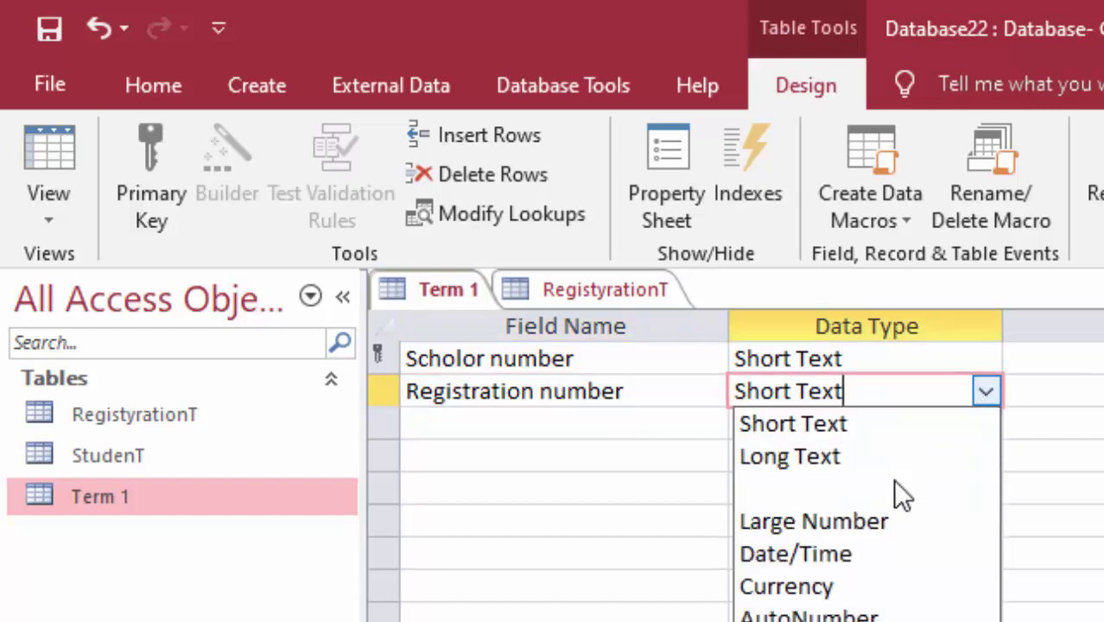
Add 'Roll Number' and 'computer' fields, both of Number type
{"action": "left_click", "coordinate": [458, 417]}
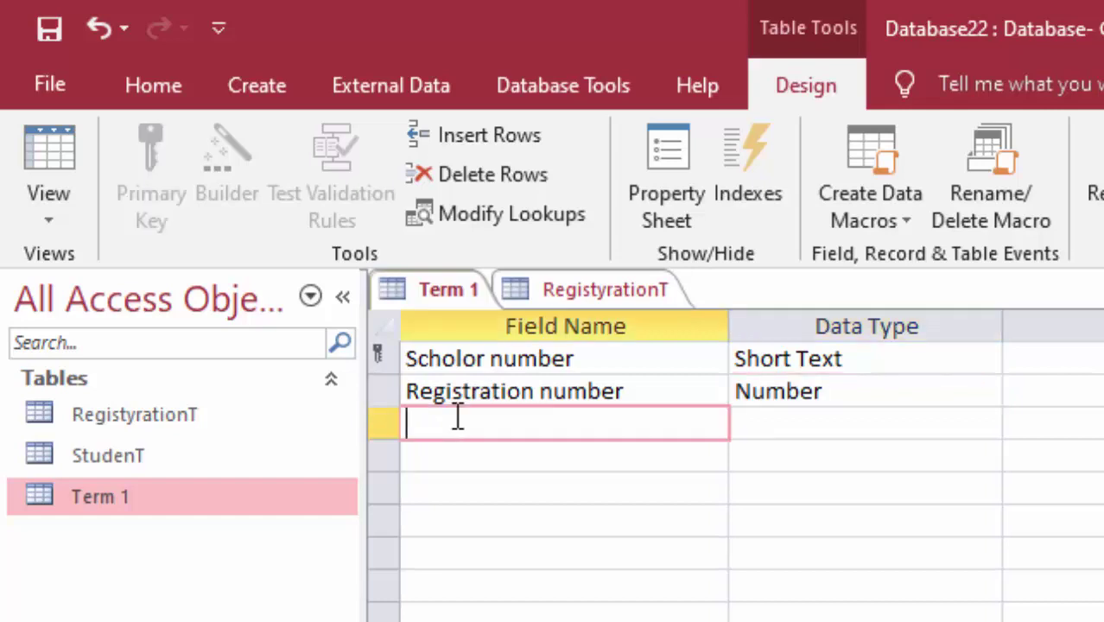
{"action": "type", "text": "Ro"}
{"action": "type", "text": "ll "}
{"action": "type", "text": "NM"}
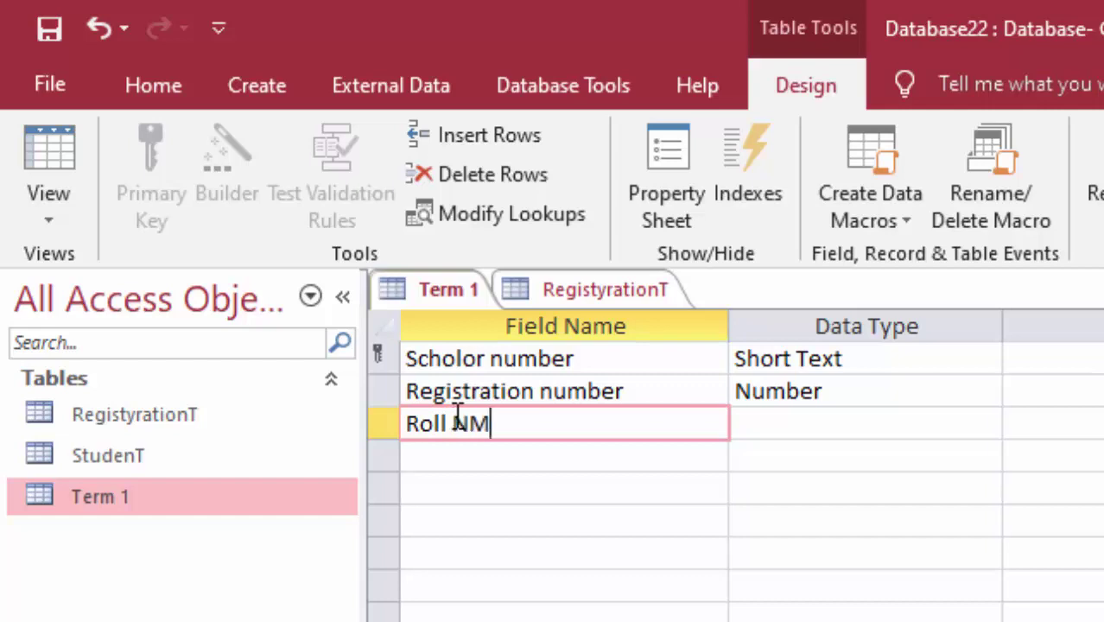
{"action": "key", "text": "BackSpace"}
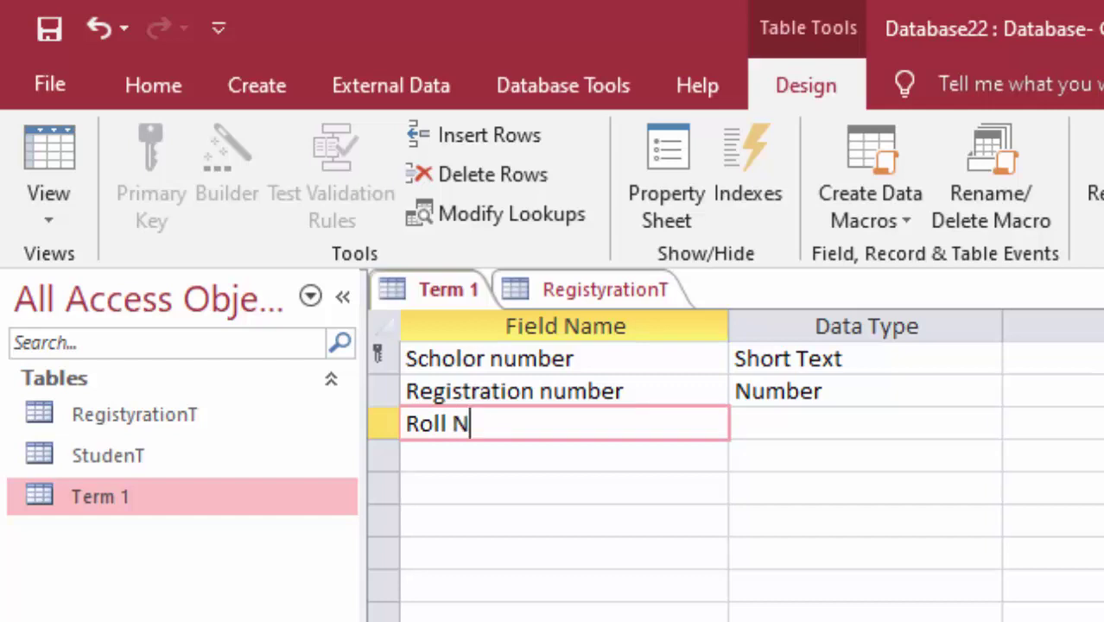
{"action": "type", "text": "umb"}
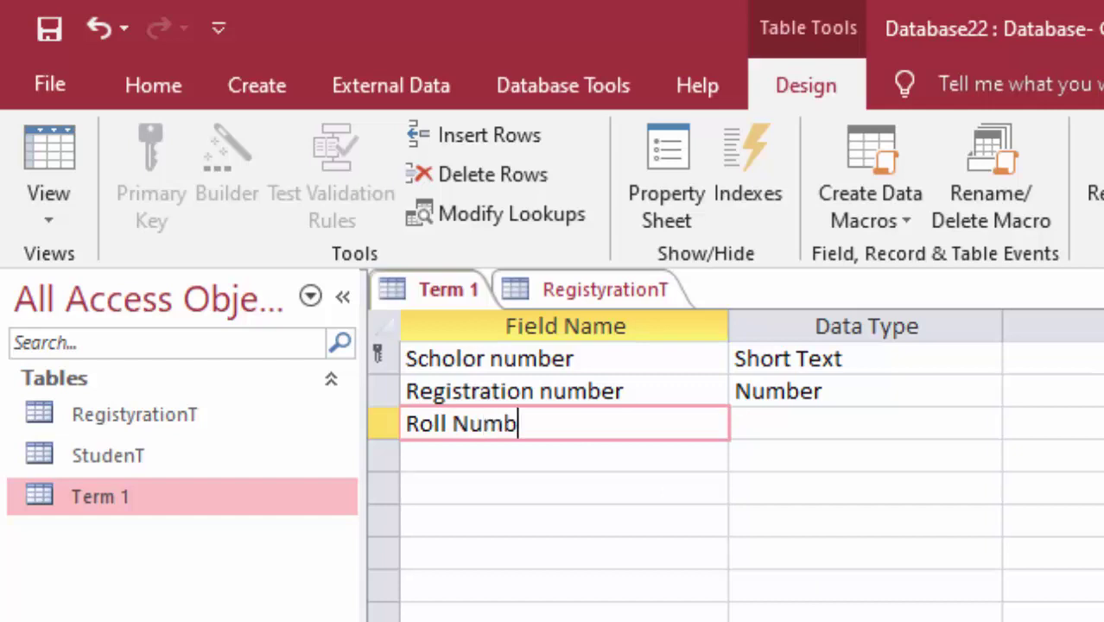
{"action": "type", "text": "er"}
{"action": "key", "text": "Tab"}
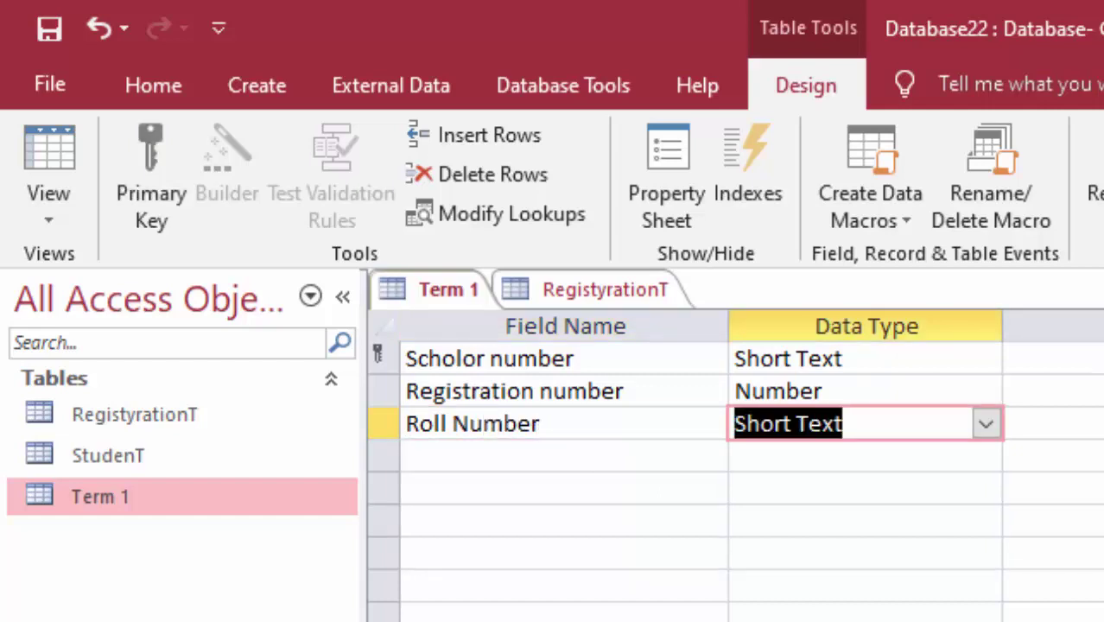
{"action": "left_click", "coordinate": [985, 424]}
{"action": "left_click", "coordinate": [926, 520]}
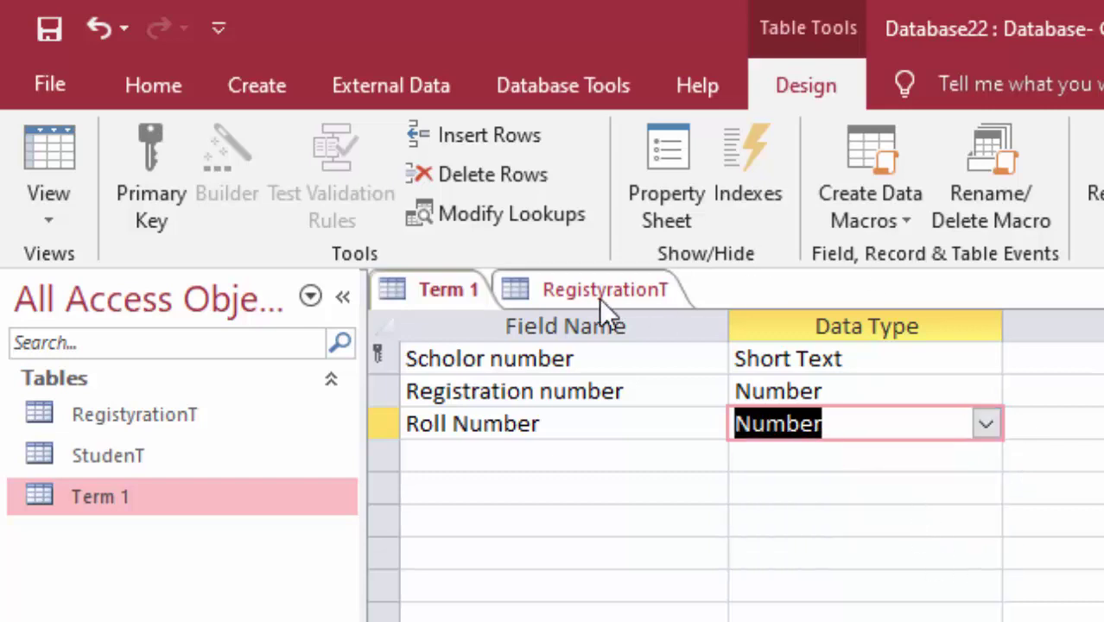
{"action": "left_click", "coordinate": [505, 423]}
{"action": "left_click", "coordinate": [508, 451]}
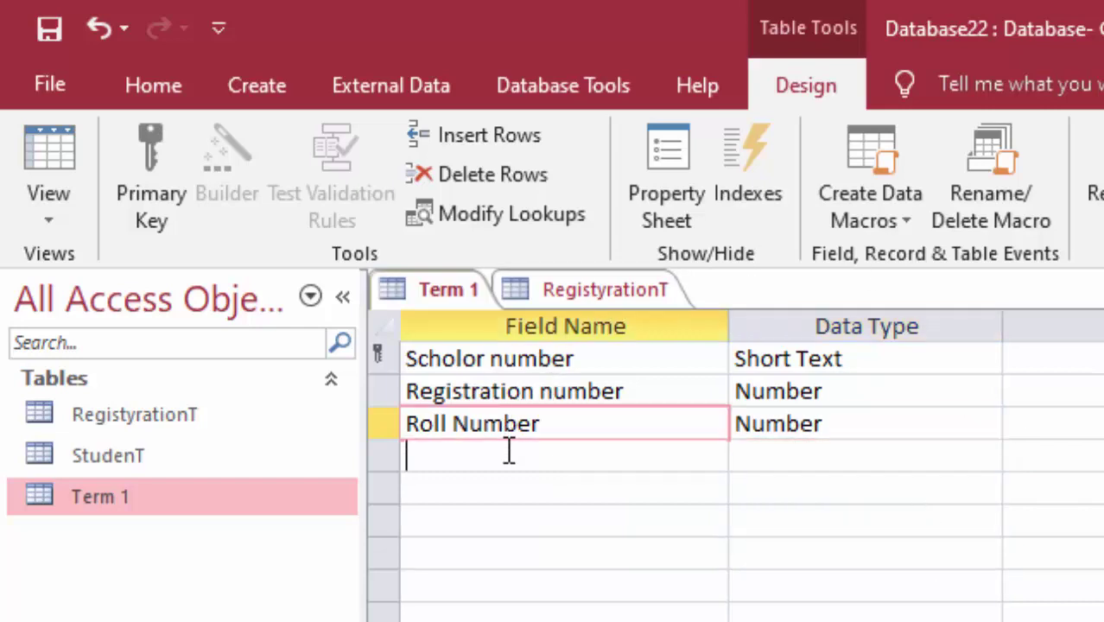
{"action": "type", "text": "c"}
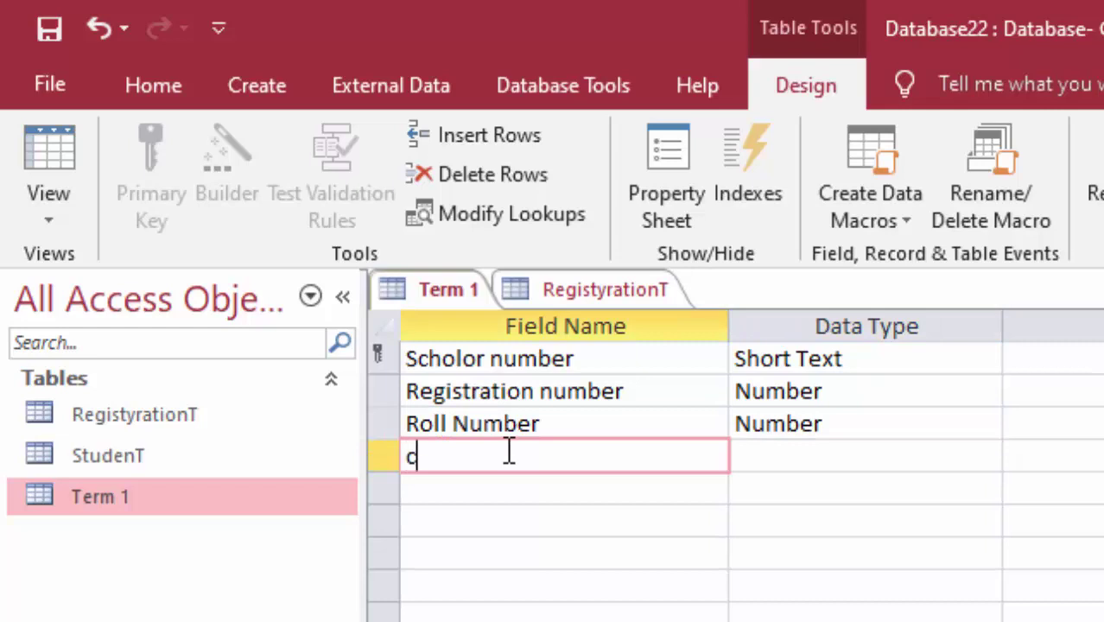
{"action": "type", "text": "omputer"}
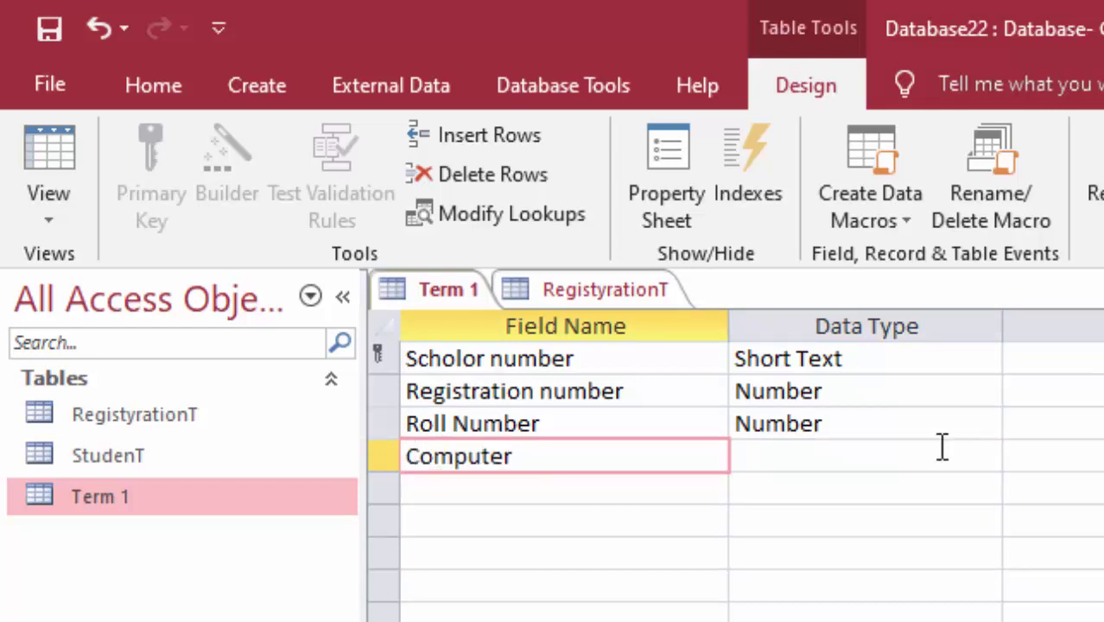
{"action": "left_click", "coordinate": [922, 456]}
{"action": "left_click", "coordinate": [986, 453]}
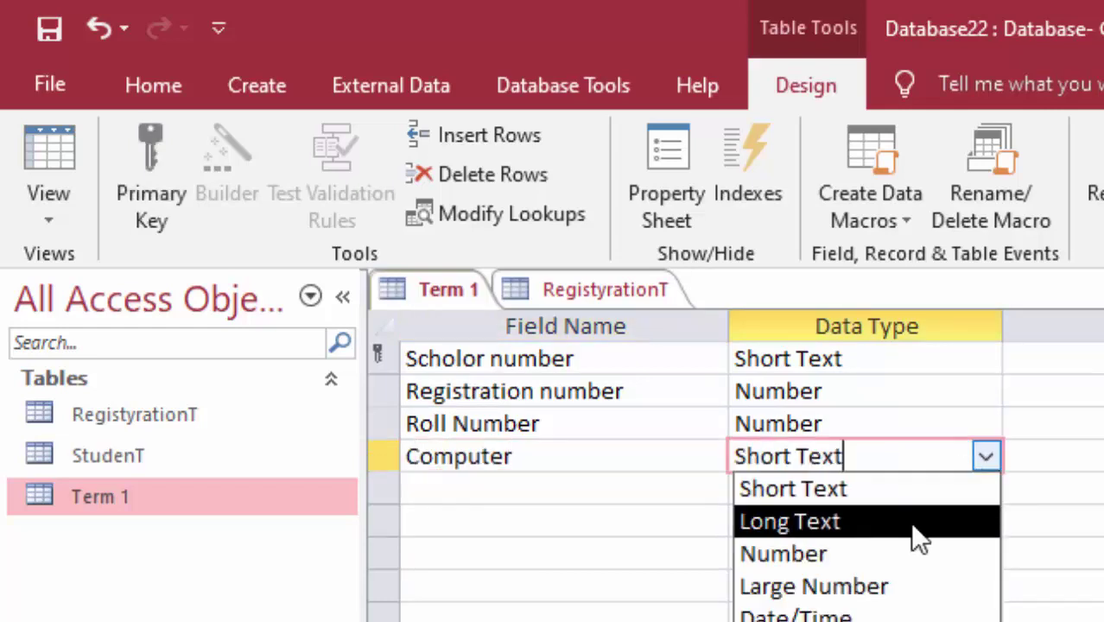
{"action": "left_click", "coordinate": [902, 554]}
Add 'Maths' and 'Science' fields, both of Number type
{"action": "left_click", "coordinate": [526, 489]}
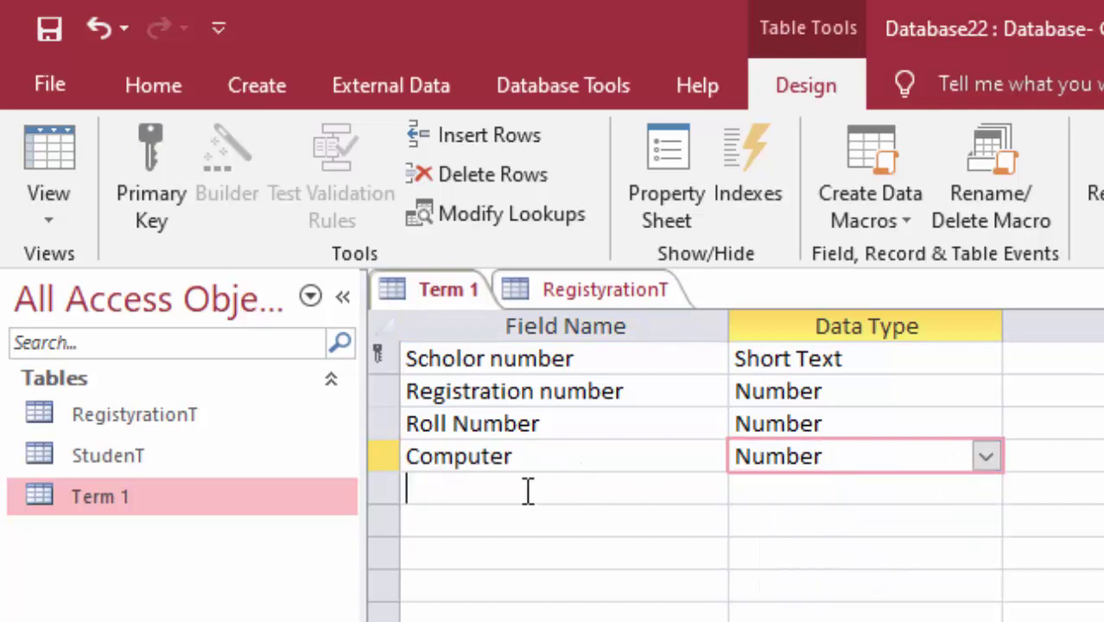
{"action": "type", "text": "M"}
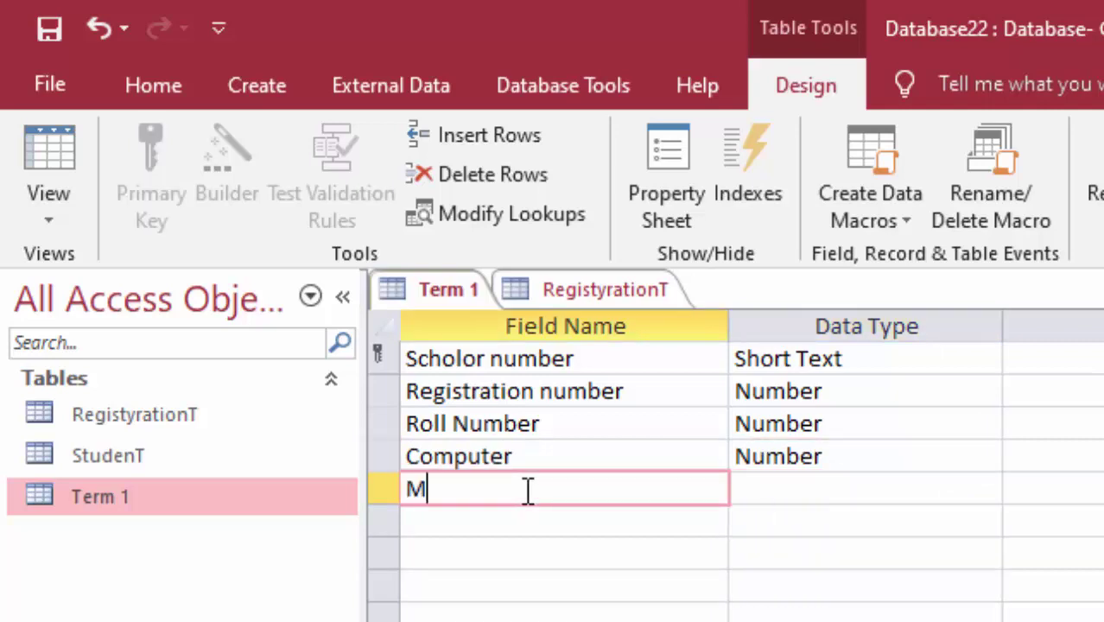
{"action": "type", "text": "aths"}
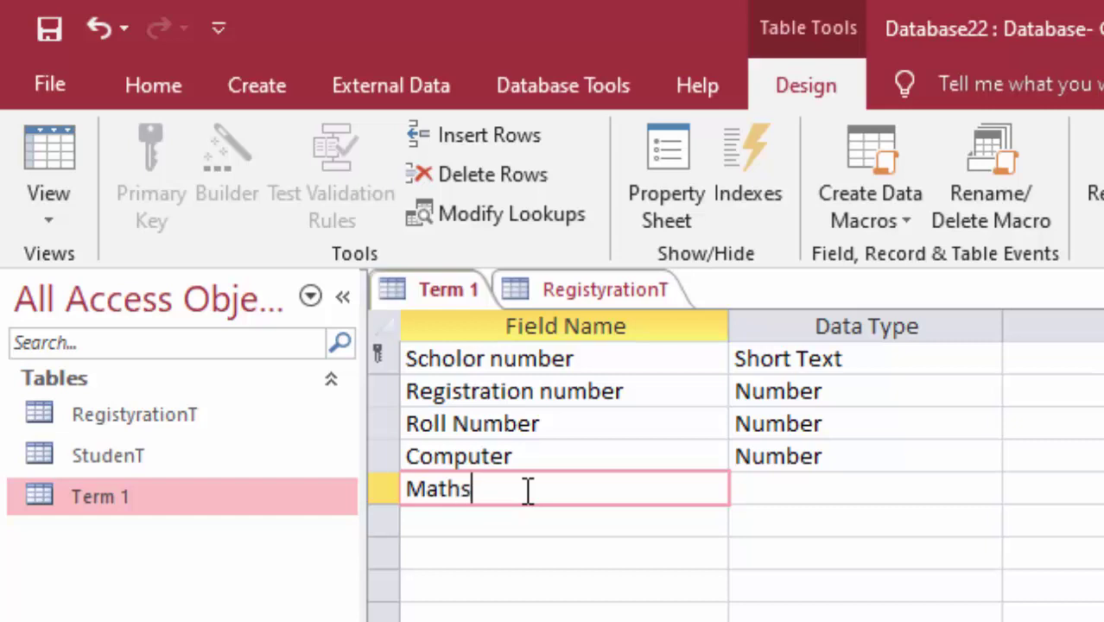
{"action": "key", "text": "Tab"}
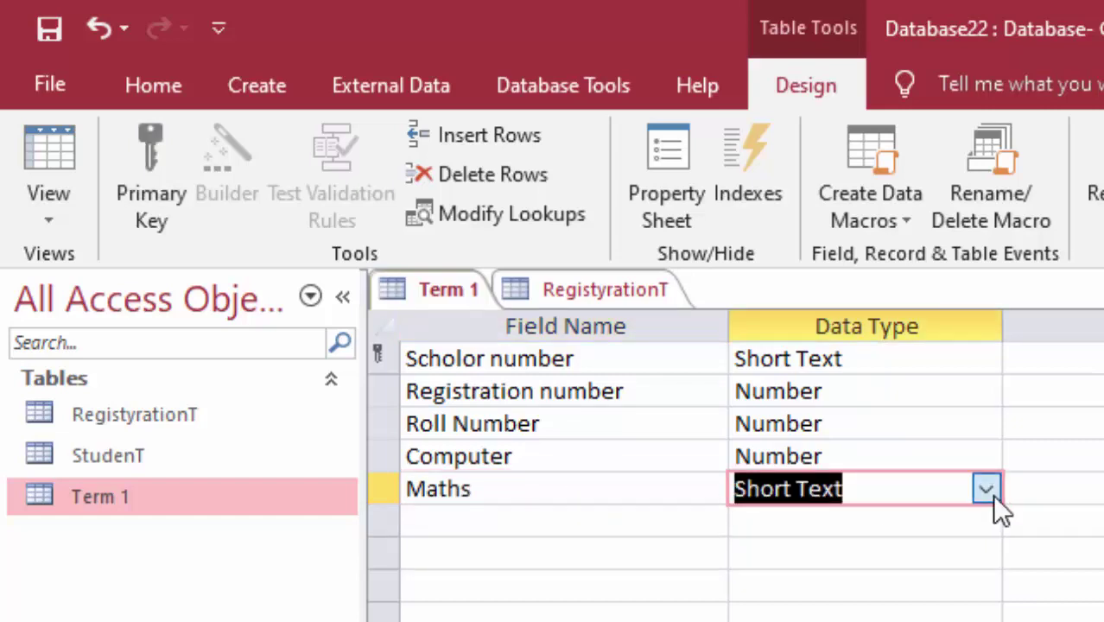
{"action": "left_click", "coordinate": [987, 489]}
{"action": "left_click", "coordinate": [915, 585]}
{"action": "left_click", "coordinate": [495, 518]}
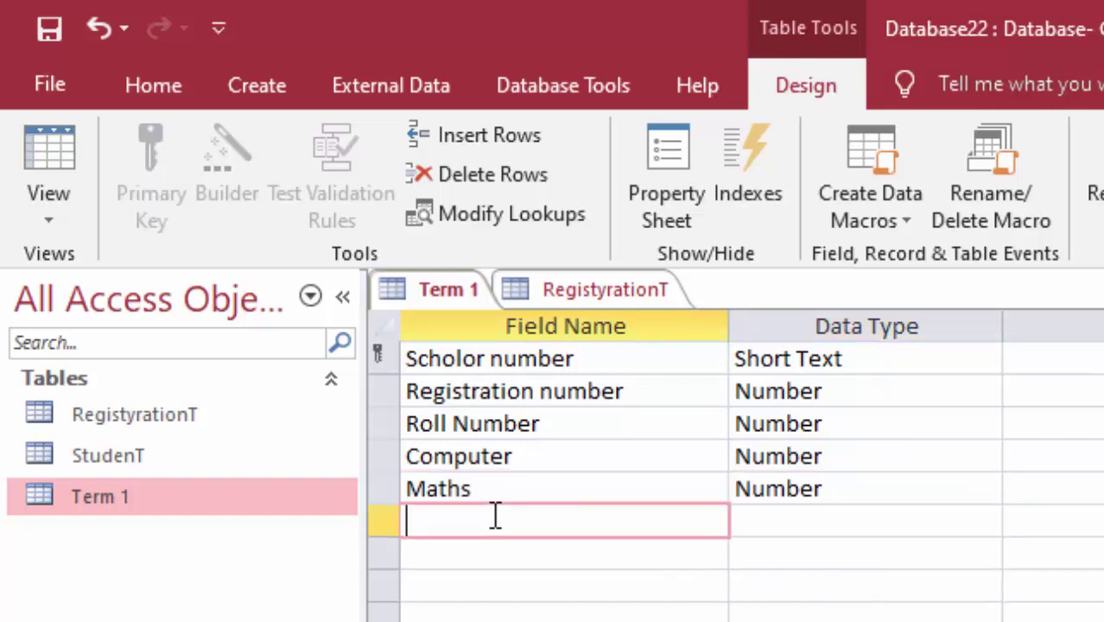
{"action": "type", "text": "Sc"}
{"action": "type", "text": "ien"}
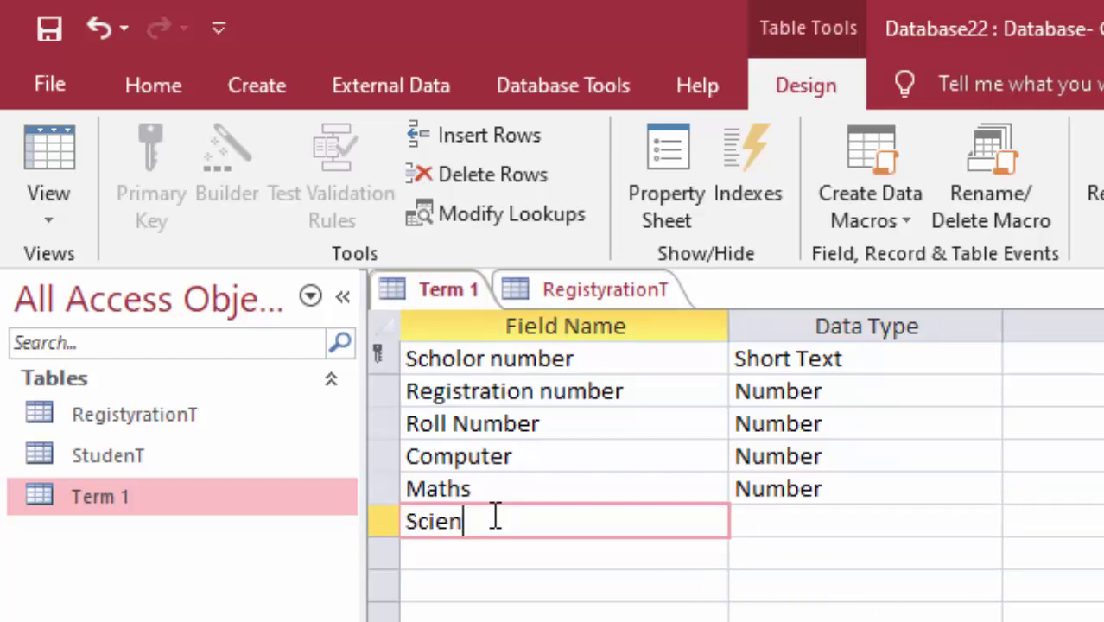
{"action": "type", "text": "ce"}
{"action": "left_click", "coordinate": [853, 518]}
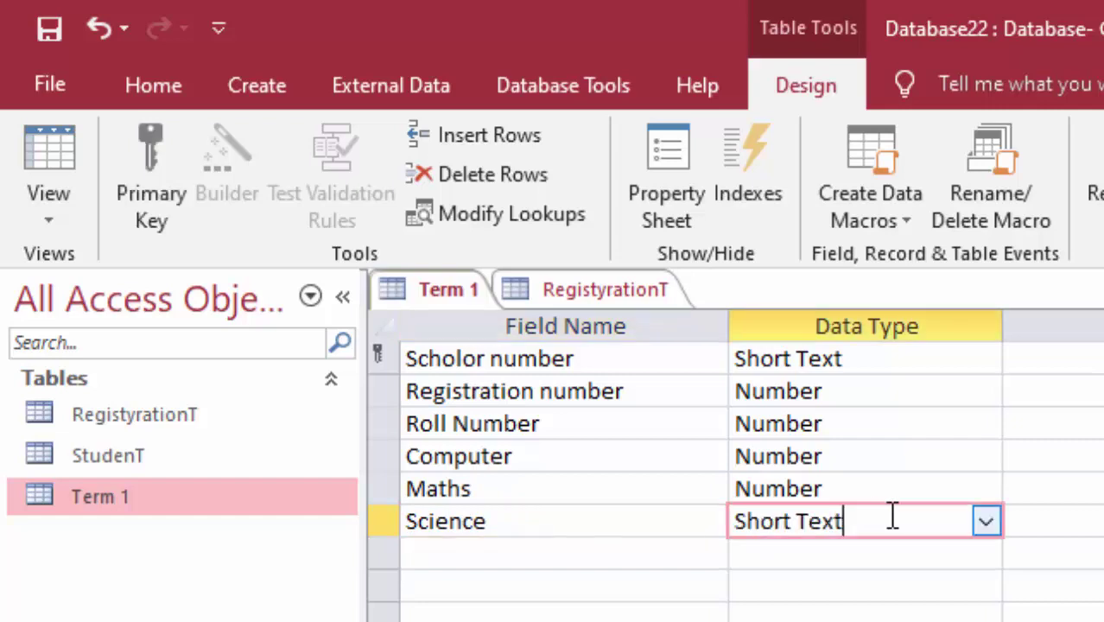
{"action": "left_click", "coordinate": [982, 524]}
{"action": "left_click", "coordinate": [915, 613]}
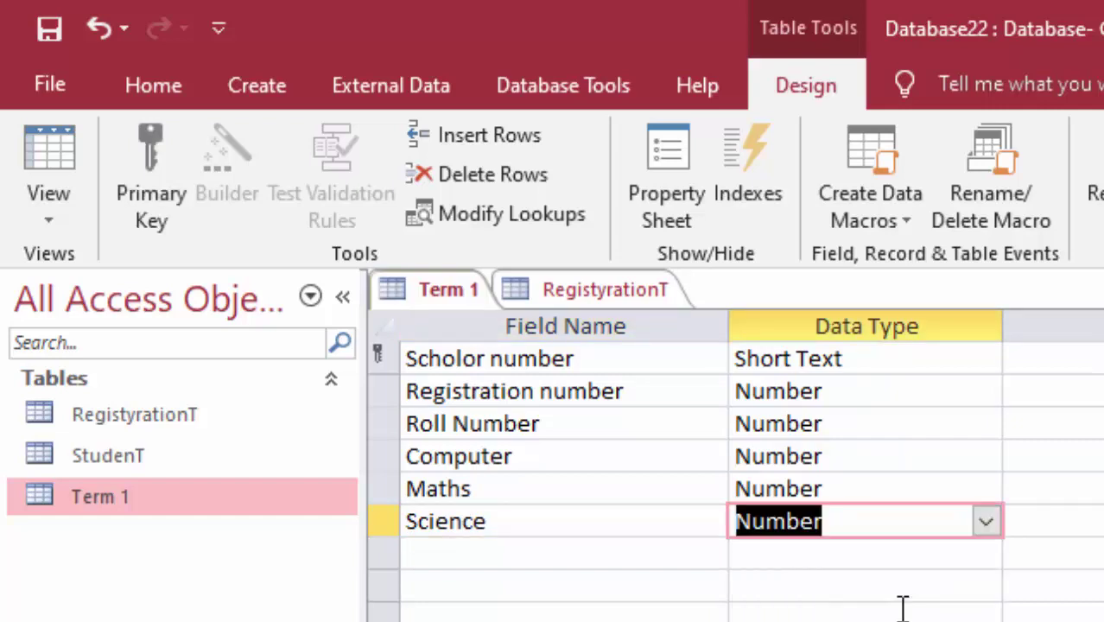
Add 'Total' and 'Average' fields, leaving them as Short Text for now
{"action": "left_click", "coordinate": [456, 546]}
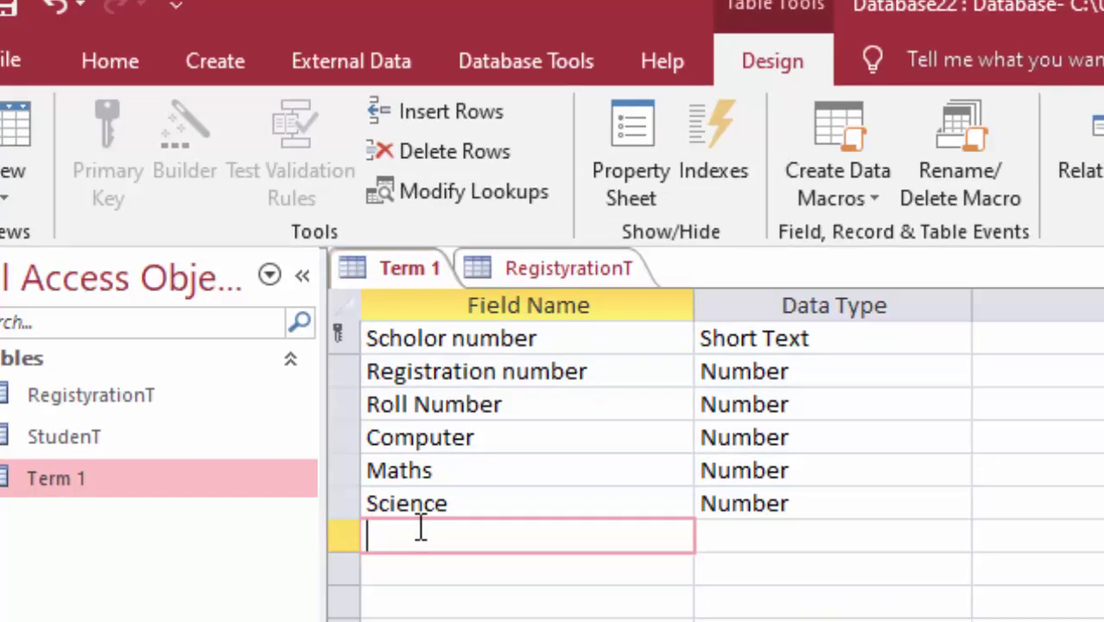
{"action": "type", "text": "To"}
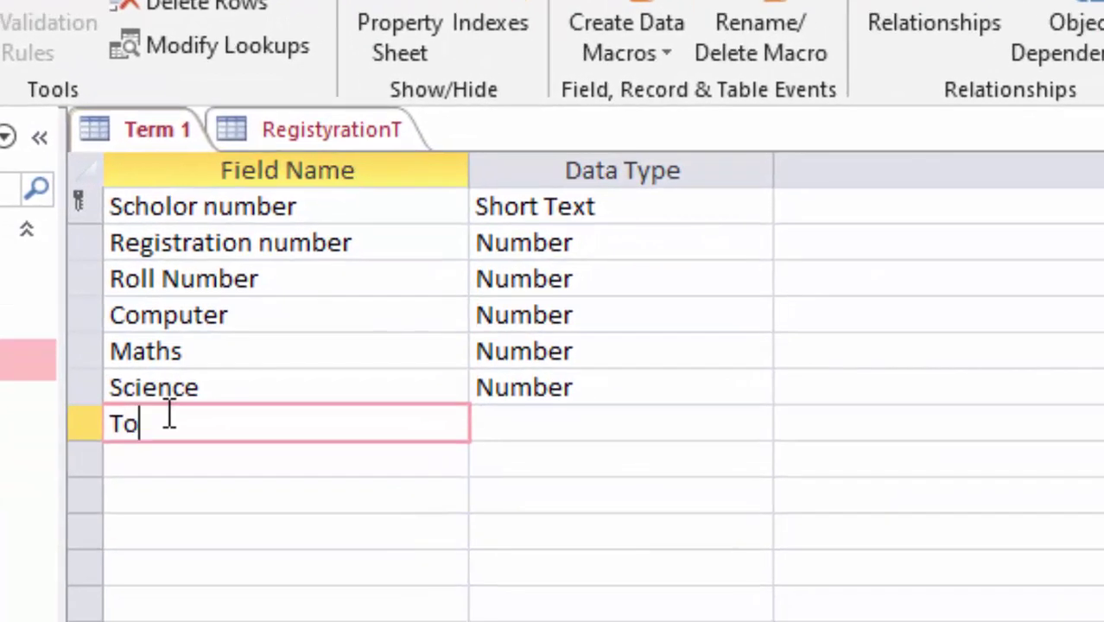
{"action": "type", "text": "tal"}
{"action": "key", "text": "Tab"}
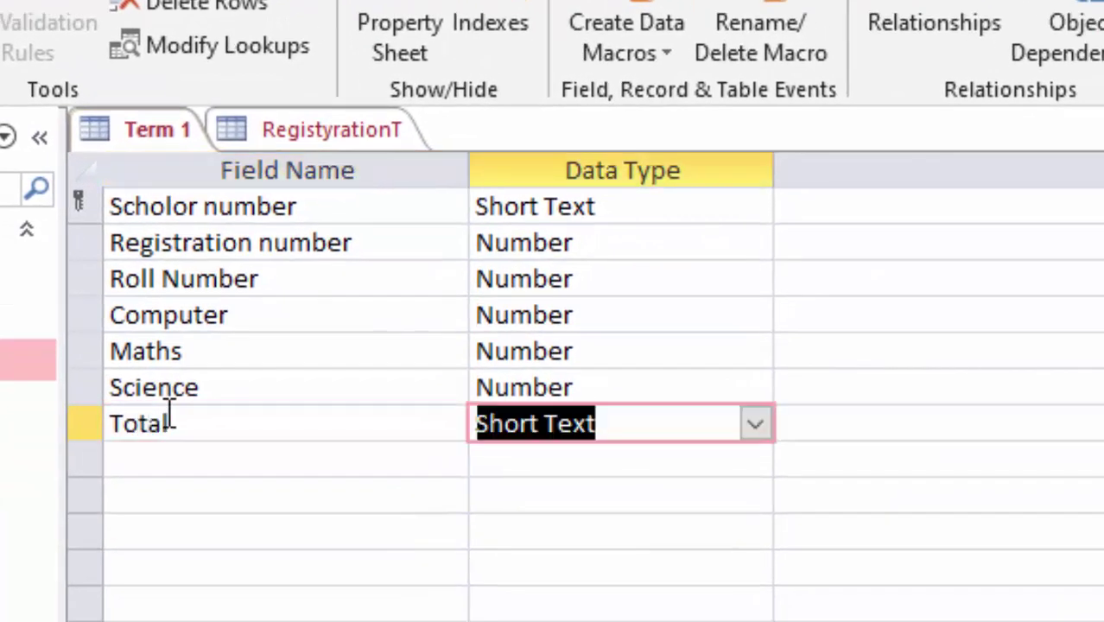
{"action": "left_click", "coordinate": [215, 459]}
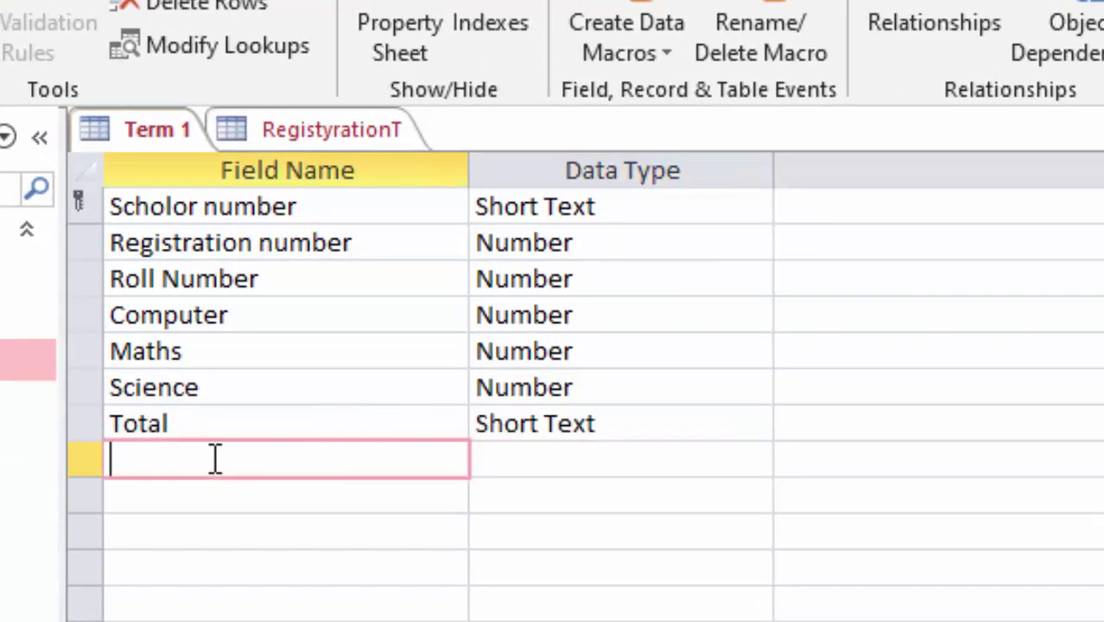
{"action": "type", "text": "Ave"}
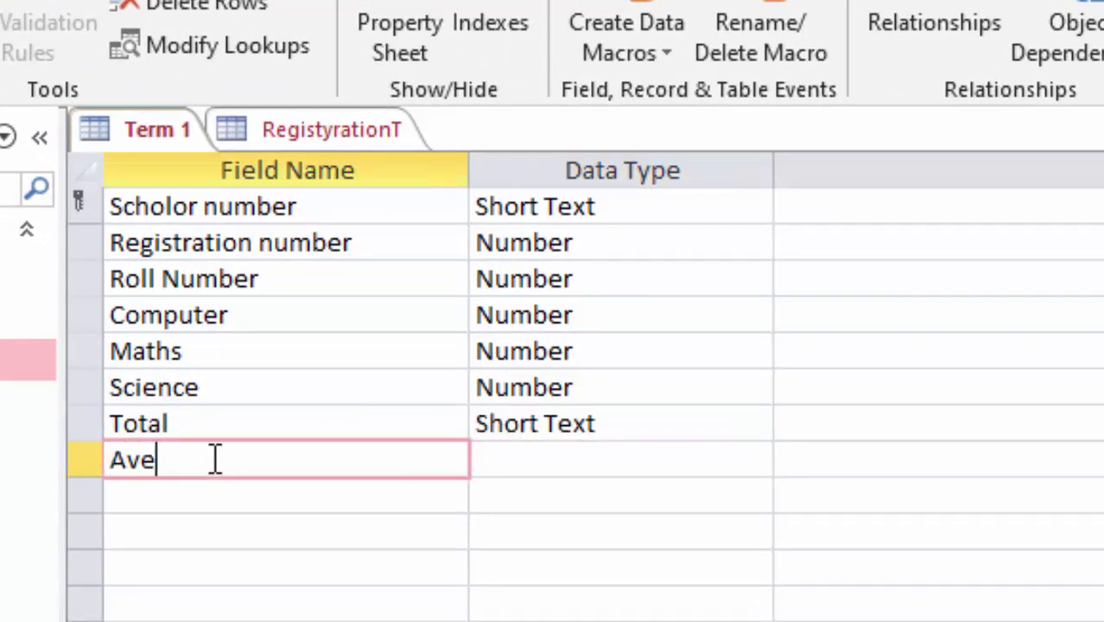
{"action": "type", "text": "rage"}
{"action": "key", "text": "Tab"}
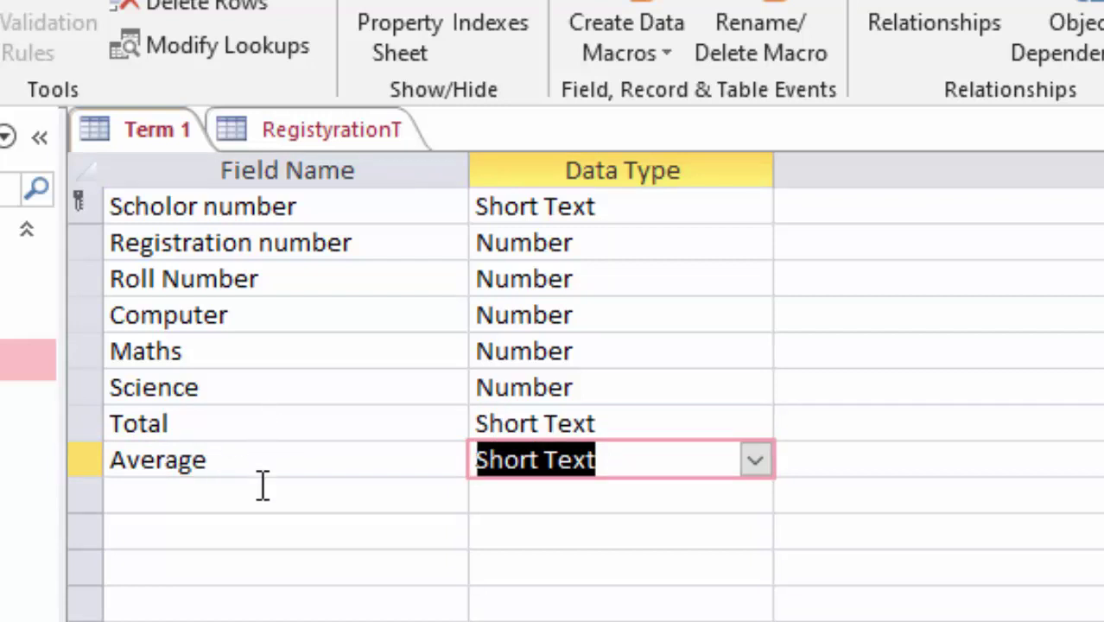
{"action": "left_click", "coordinate": [262, 486]}
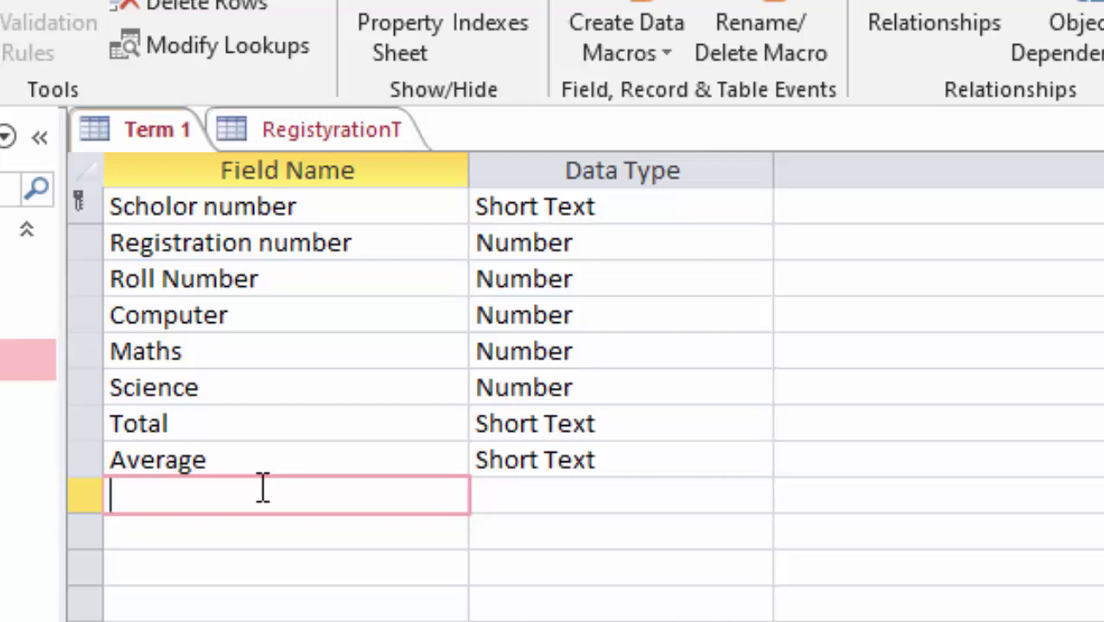
{"action": "left_click", "coordinate": [653, 418]}
Make Total a Calculated field with the expression [Computer]+[Maths]+[Science]
{"action": "left_click", "coordinate": [753, 423]}
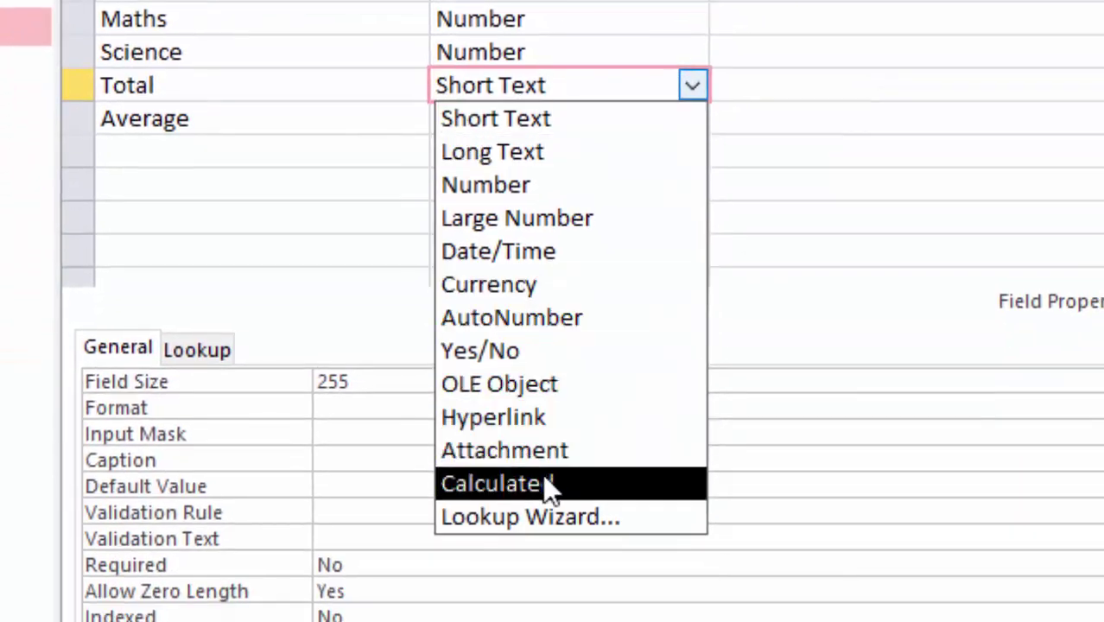
{"action": "left_click", "coordinate": [543, 474]}
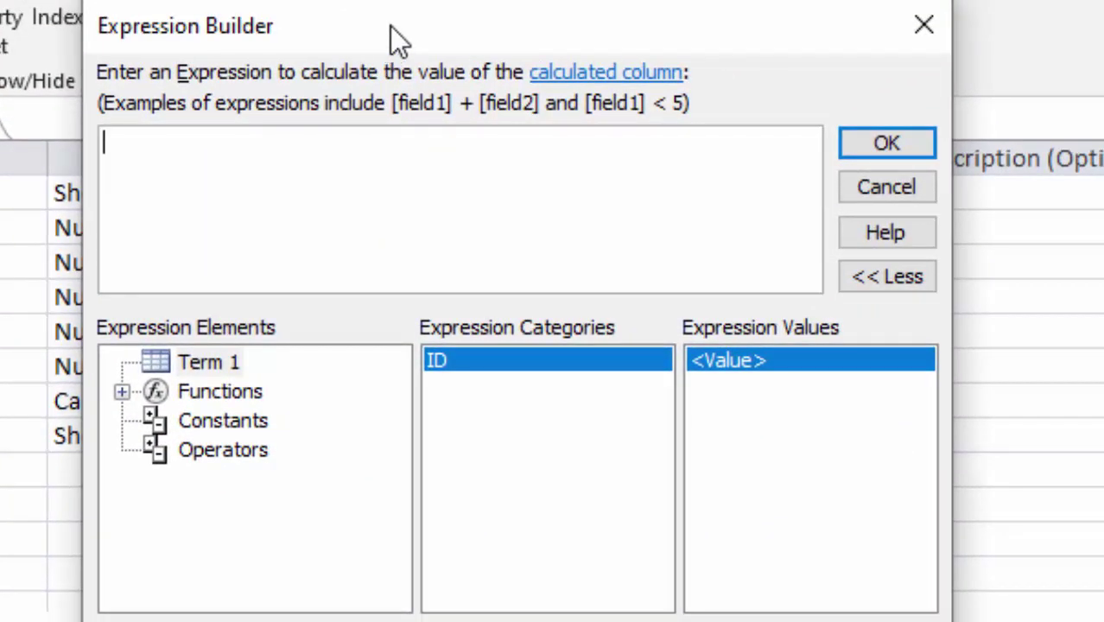
{"action": "left_click_drag", "start_coordinate": [390, 27], "coordinate": [685, 64]}
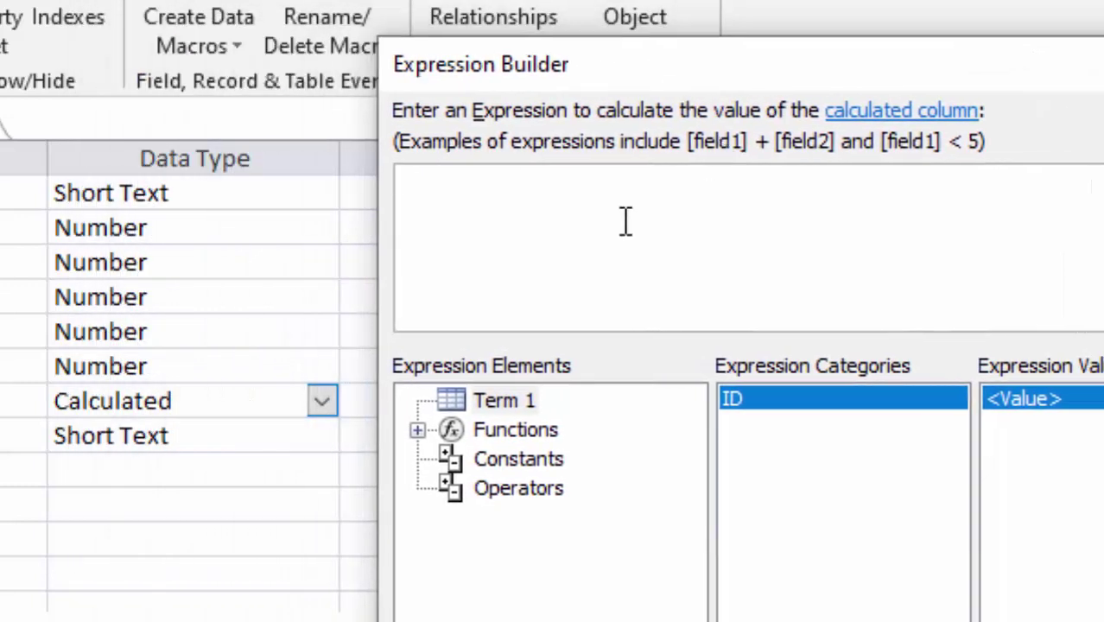
{"action": "type", "text": "["}
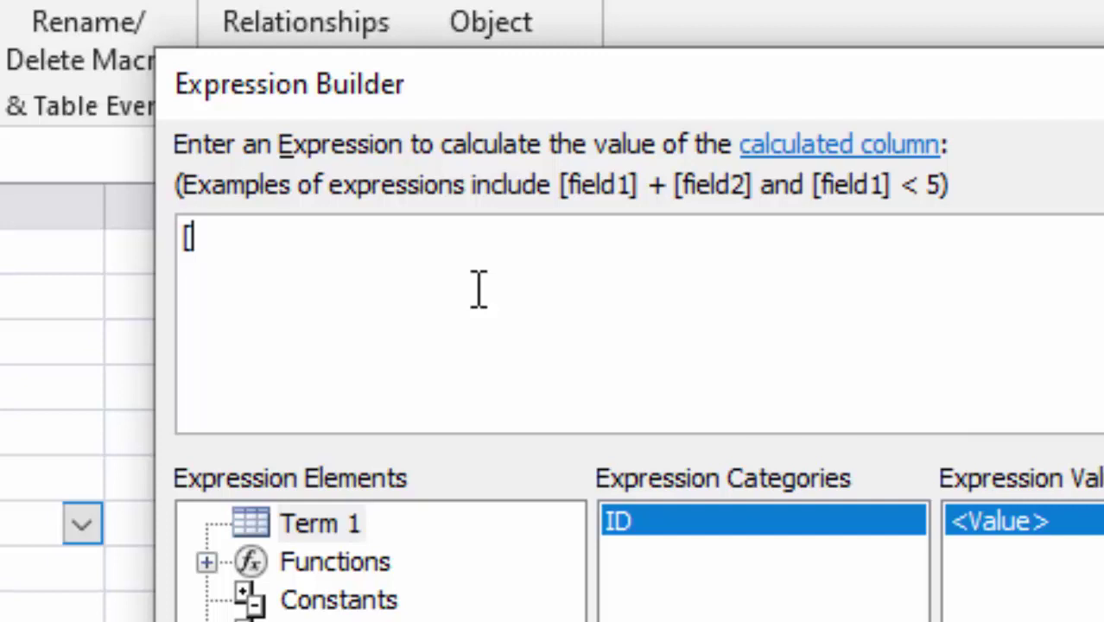
{"action": "type", "text": "Com"}
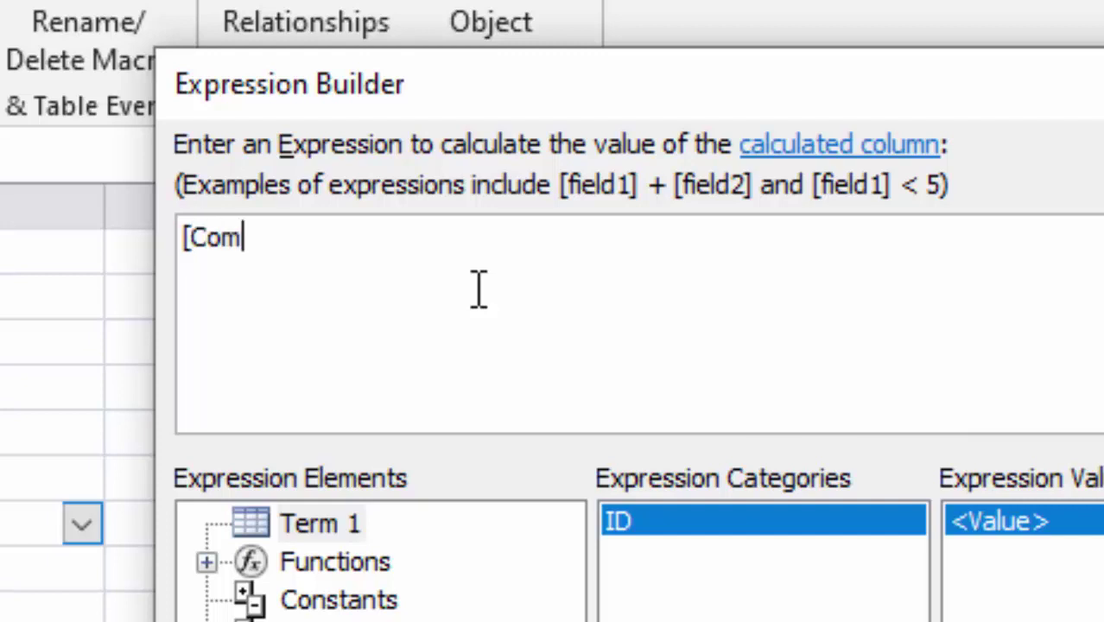
{"action": "type", "text": "puter"}
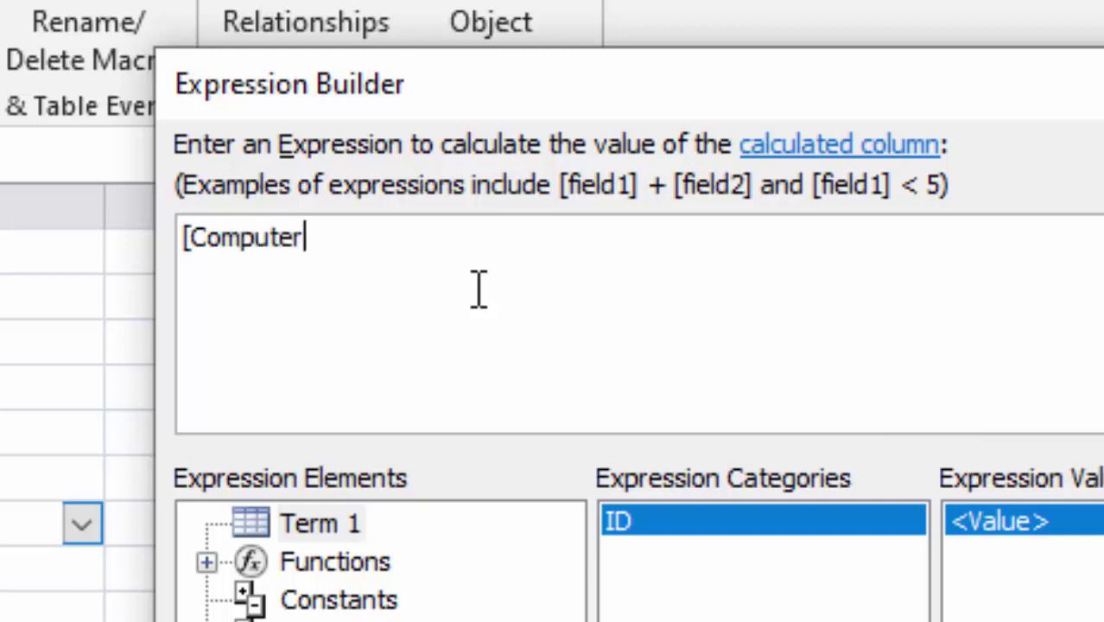
{"action": "type", "text": "] +"}
{"action": "type", "text": "["}
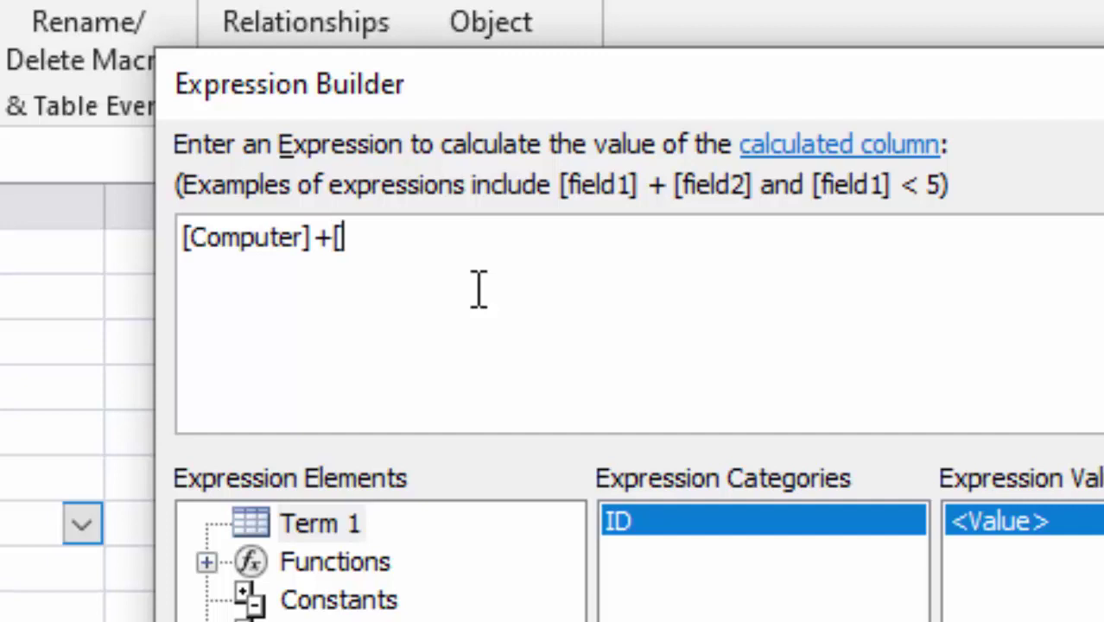
{"action": "type", "text": "M"}
{"action": "type", "text": "athsa"}
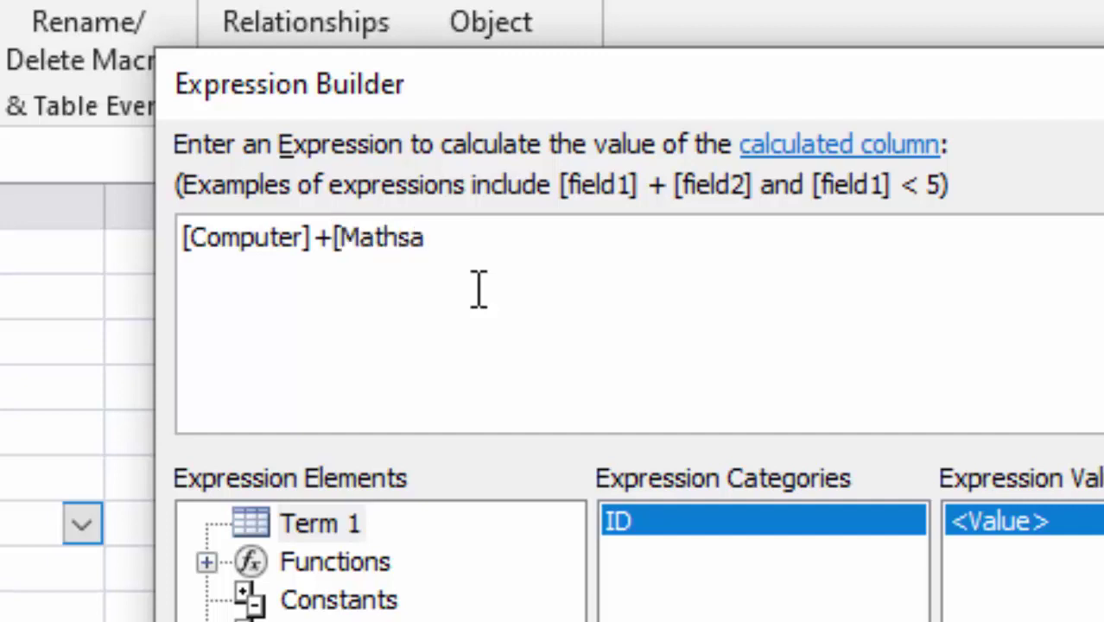
{"action": "key", "text": "BackSpace"}
{"action": "type", "text": "]"}
{"action": "type", "text": "+["}
{"action": "type", "text": "Sci"}
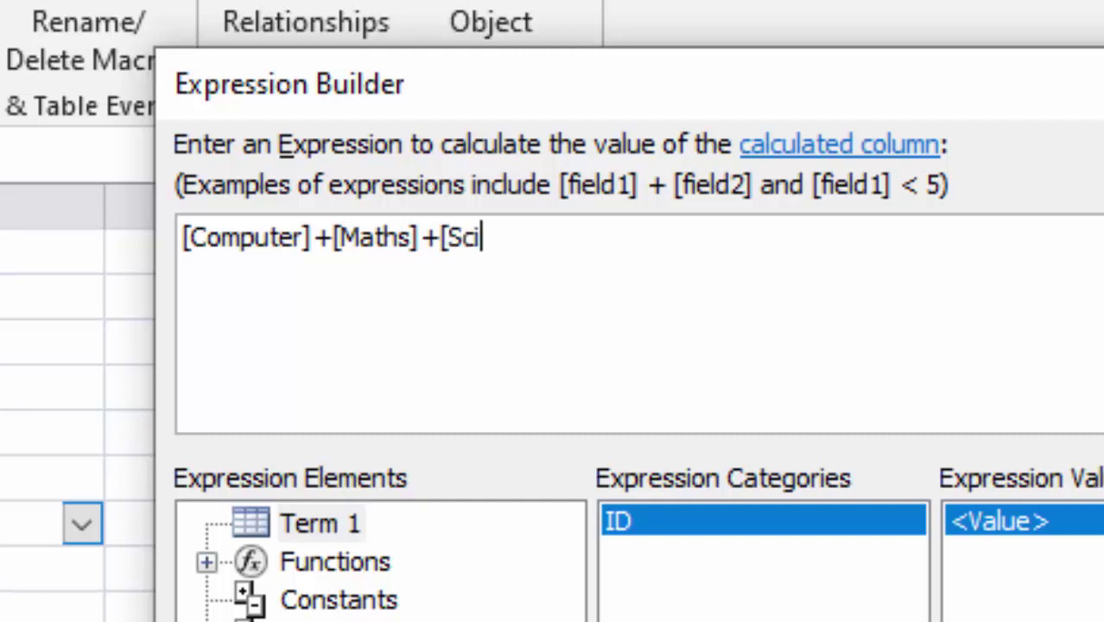
{"action": "type", "text": "encew"}
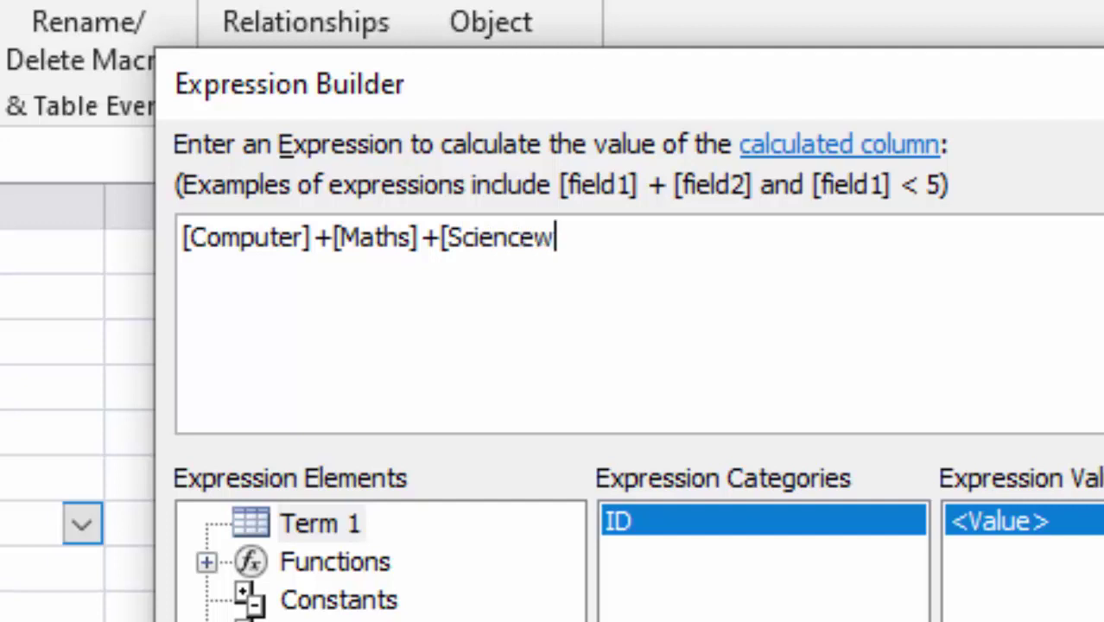
{"action": "key", "text": "BackSpace"}
{"action": "type", "text": "]"}
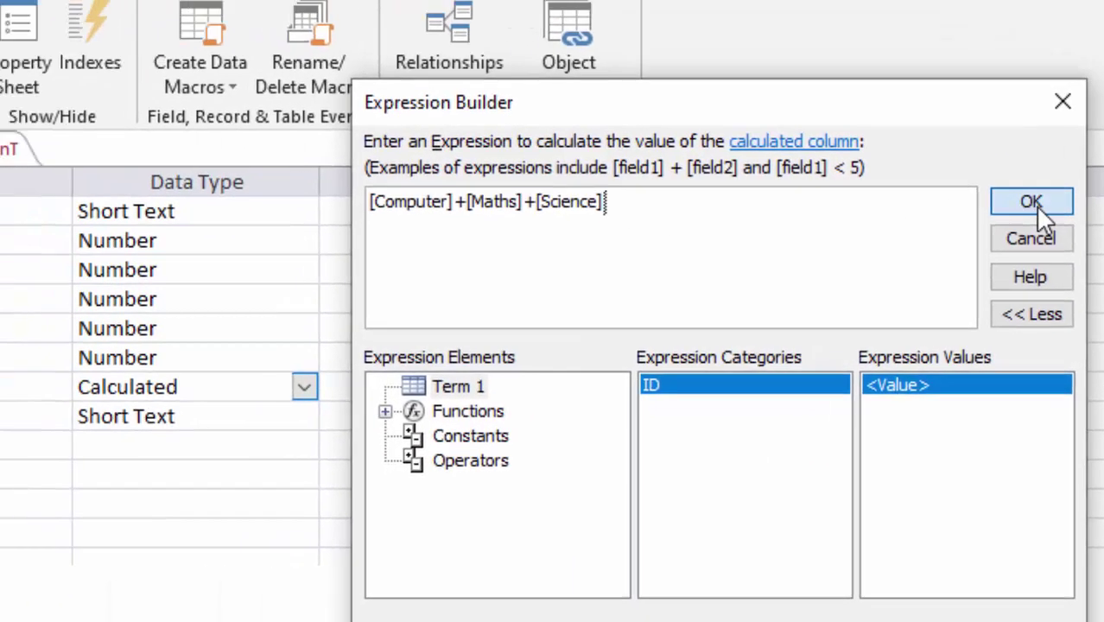
{"action": "left_click", "coordinate": [868, 174]}
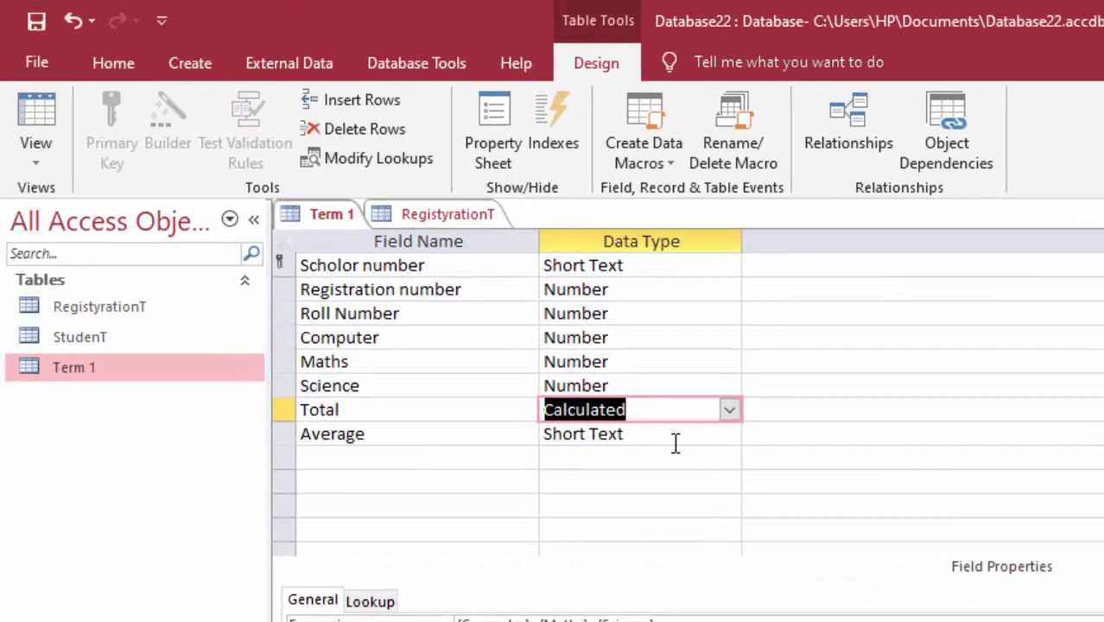
Make Average a Calculated field with the expression [Total]/3
{"action": "left_click", "coordinate": [673, 442]}
{"action": "left_click", "coordinate": [729, 435]}
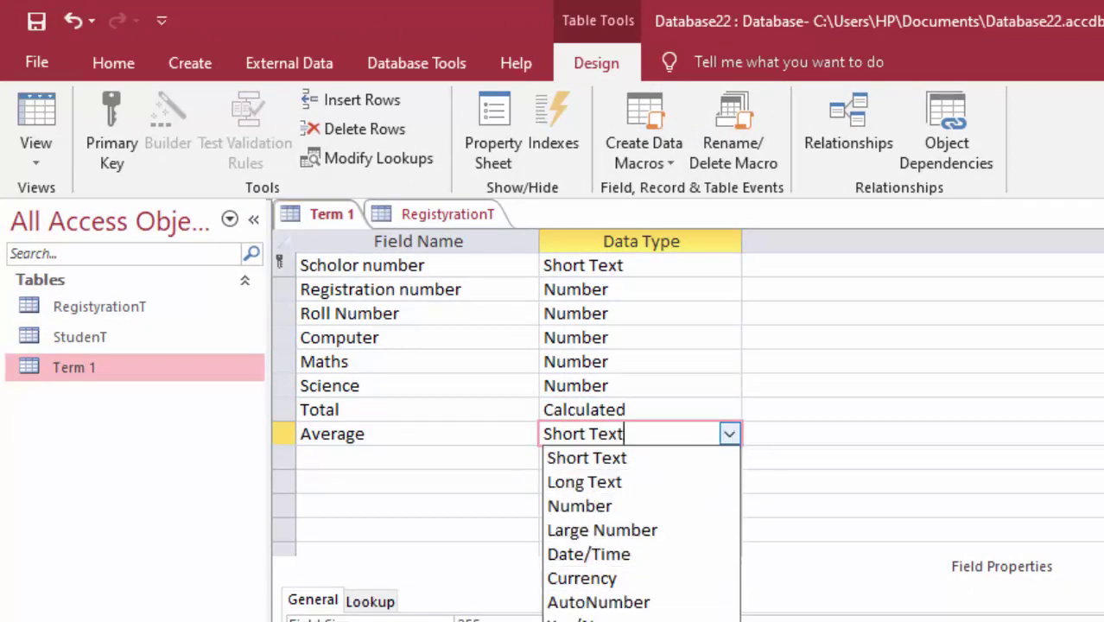
{"action": "left_click", "coordinate": [588, 605]}
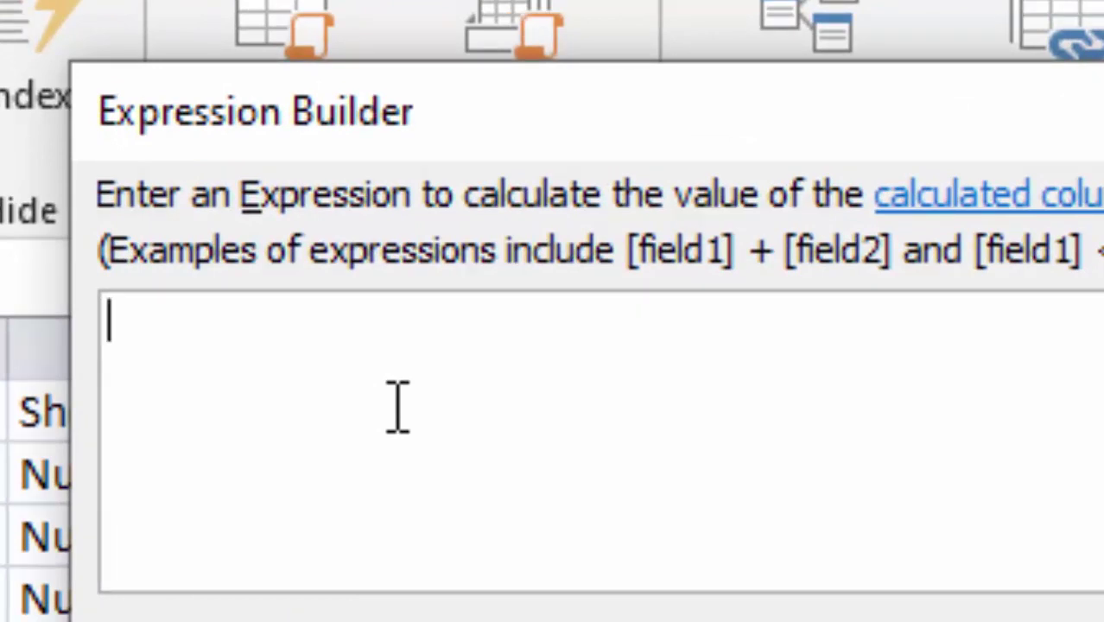
{"action": "type", "text": "["}
{"action": "key", "text": "BackSpace"}
{"action": "type", "text": "To"}
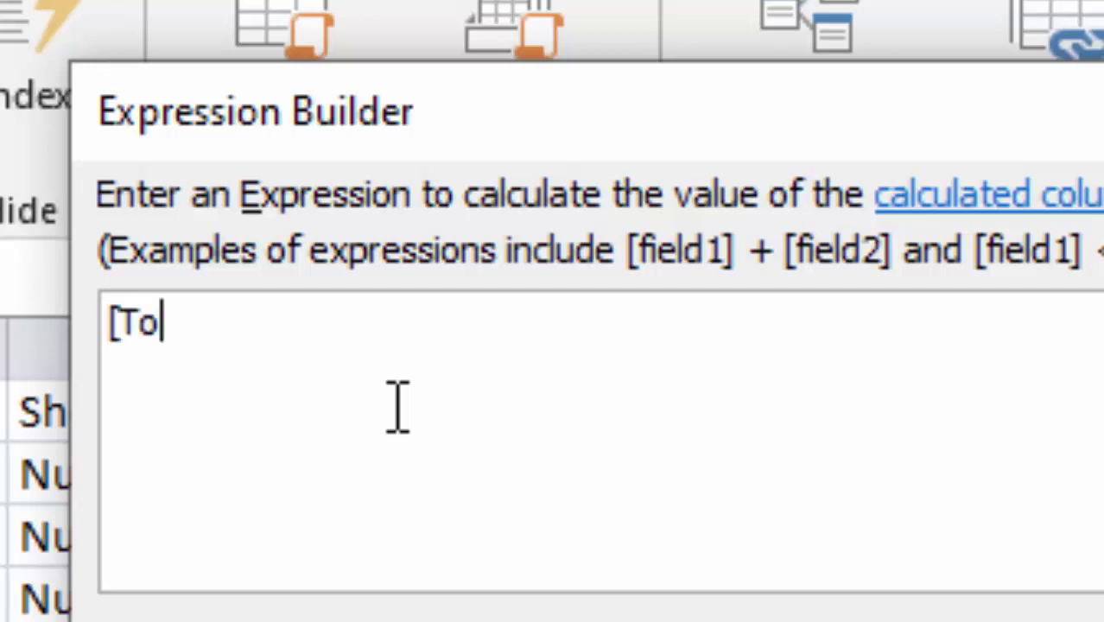
{"action": "type", "text": "tal]"}
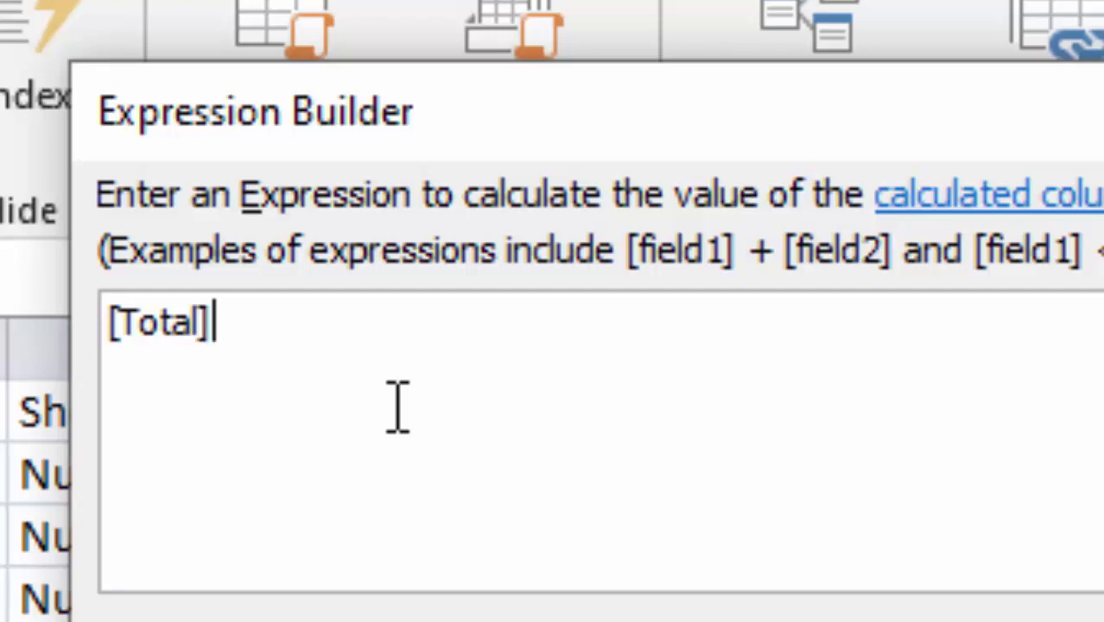
{"action": "type", "text": "/"}
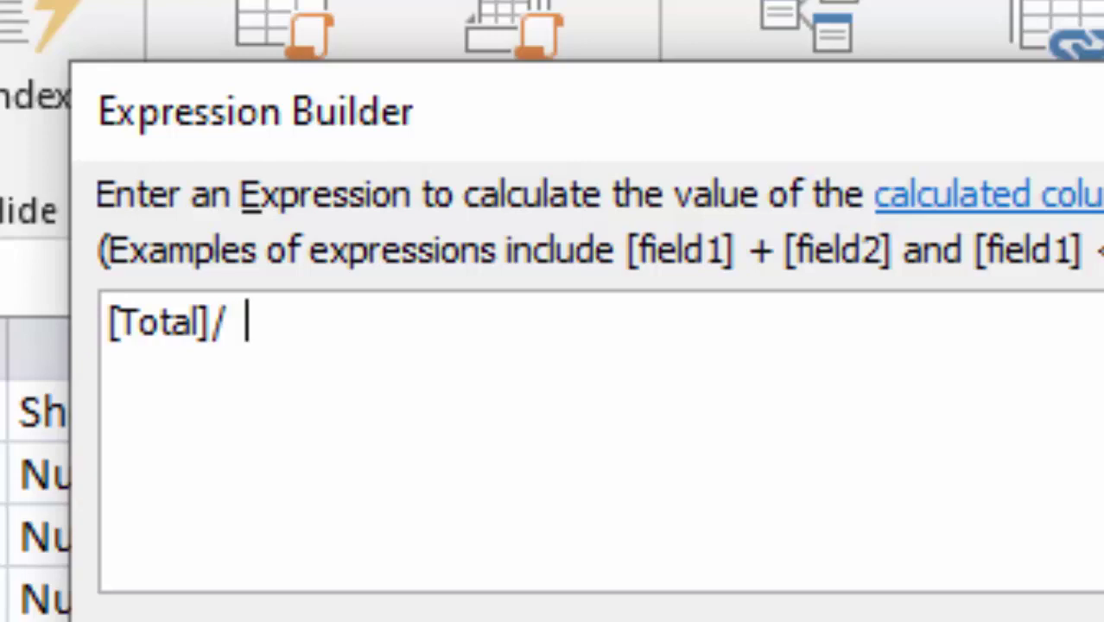
{"action": "type", "text": "3"}
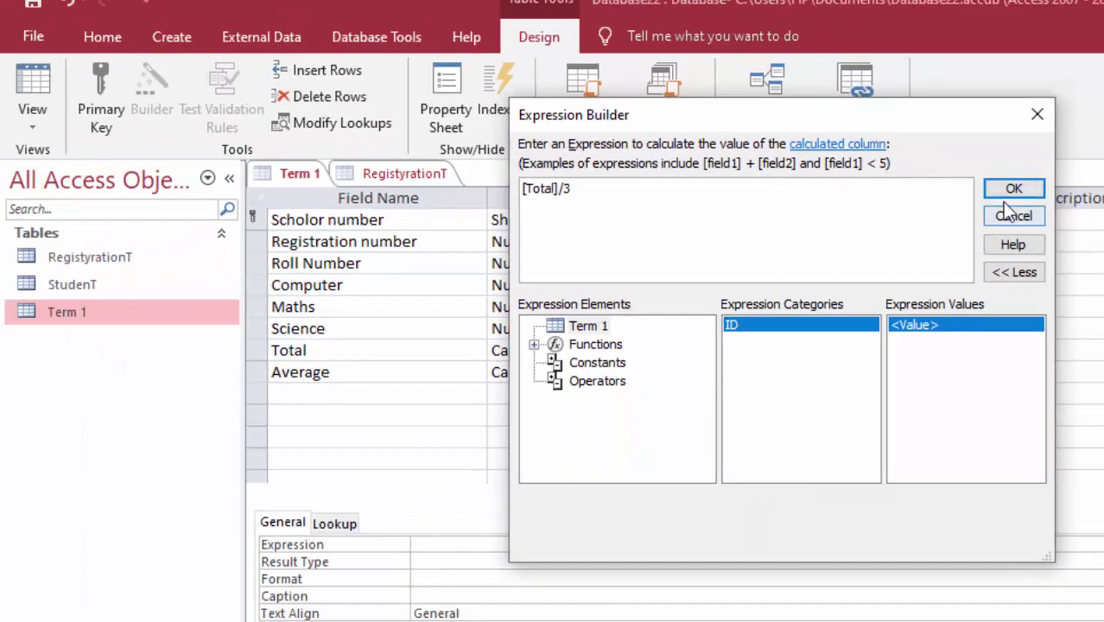
{"action": "left_click", "coordinate": [1006, 194]}
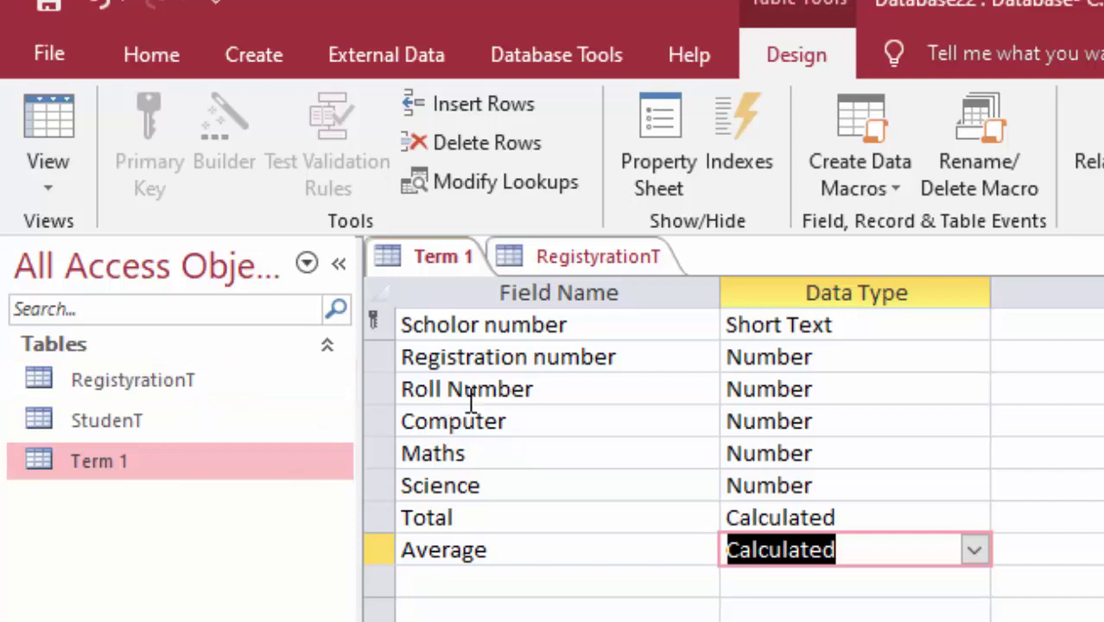
{"action": "right_click", "coordinate": [377, 389]}
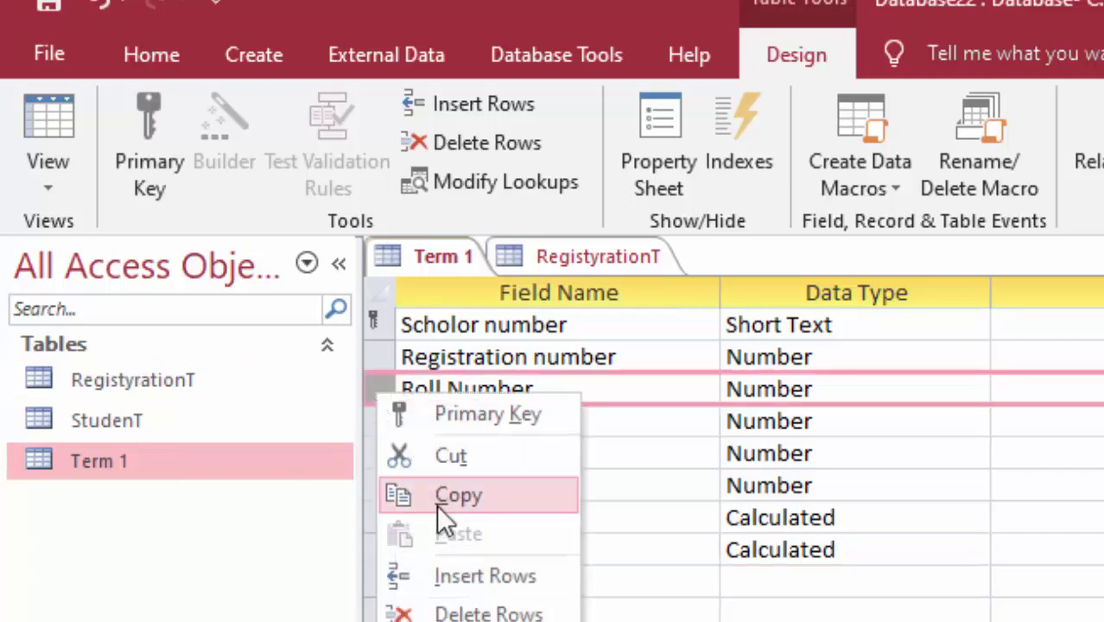
{"action": "left_click", "coordinate": [457, 567]}
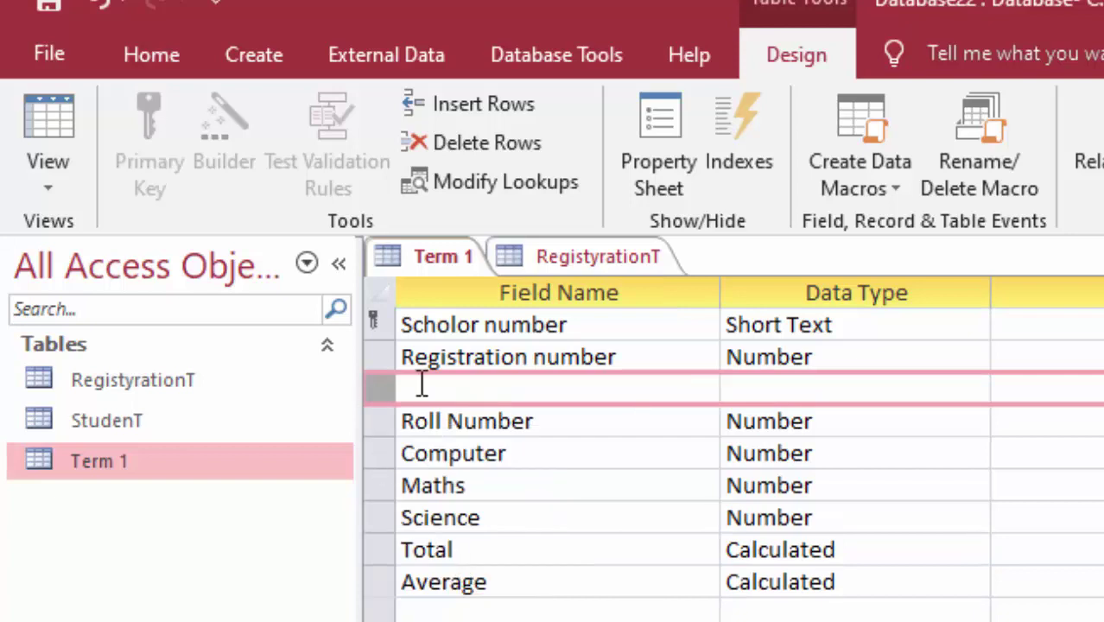
{"action": "left_click", "coordinate": [452, 386]}
{"action": "type", "text": "Name of Student"}
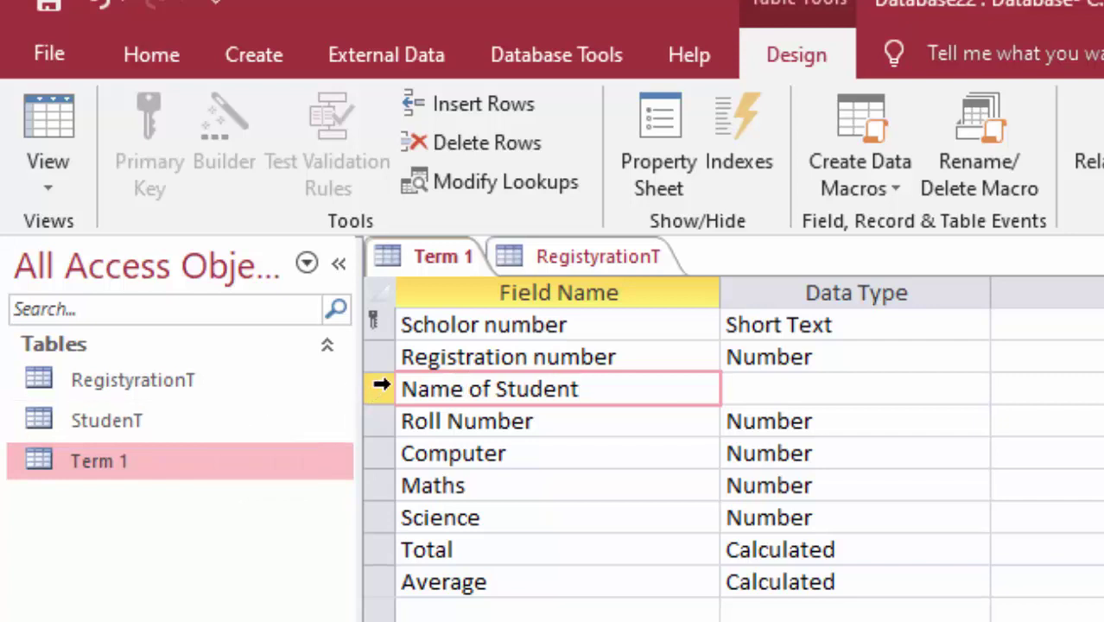
{"action": "right_click", "coordinate": [381, 385]}
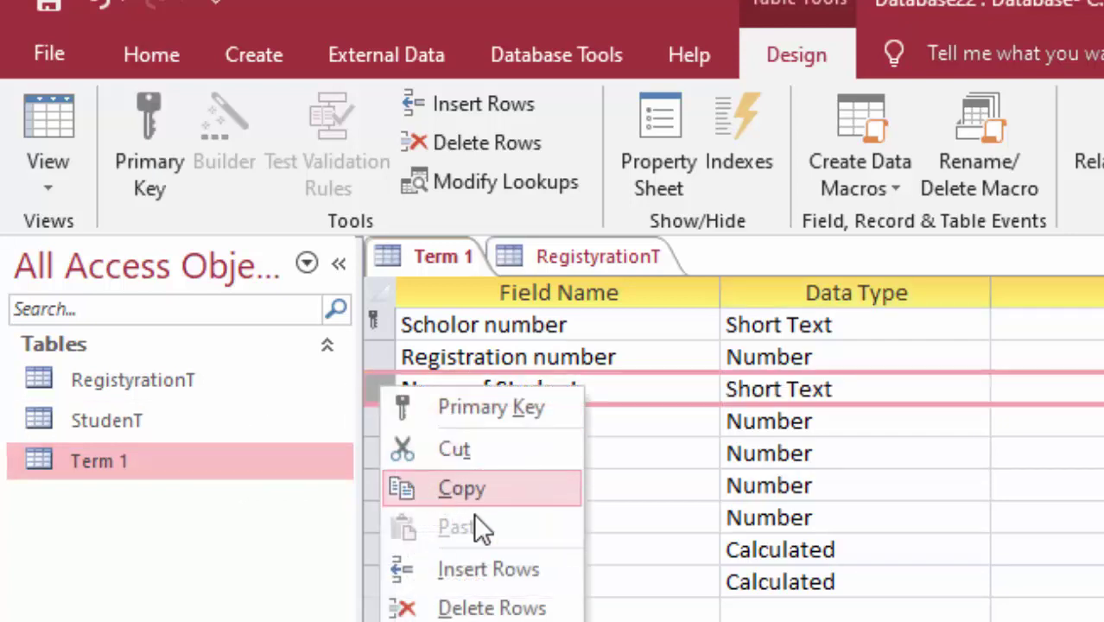
Open the StudenT table in Design view
{"action": "left_click", "coordinate": [529, 609]}
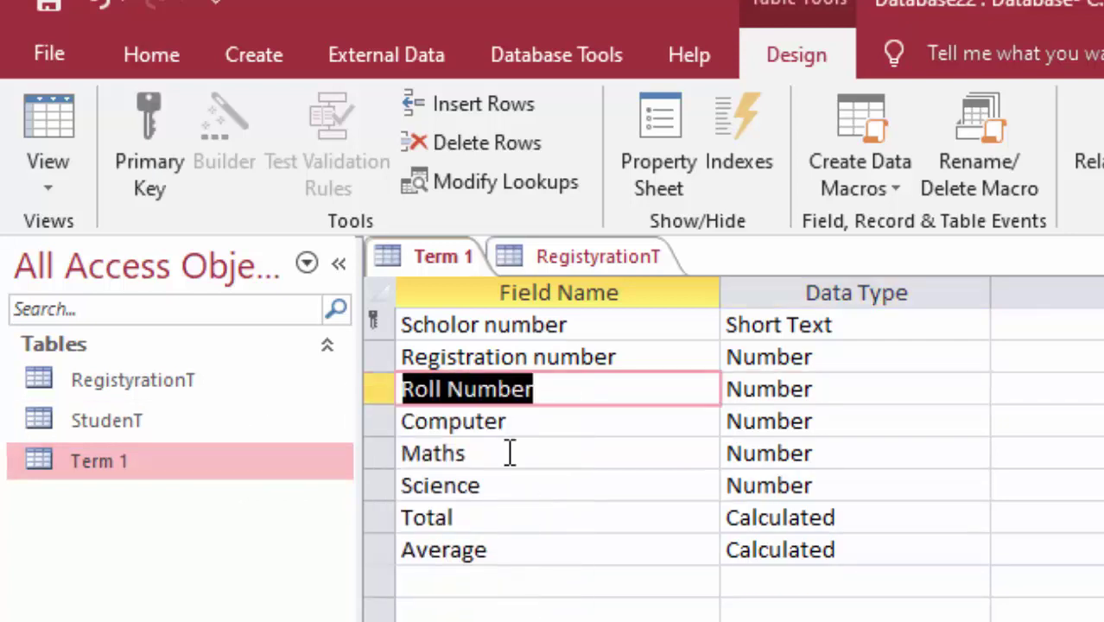
{"action": "left_click", "coordinate": [173, 429]}
{"action": "right_click", "coordinate": [172, 427]}
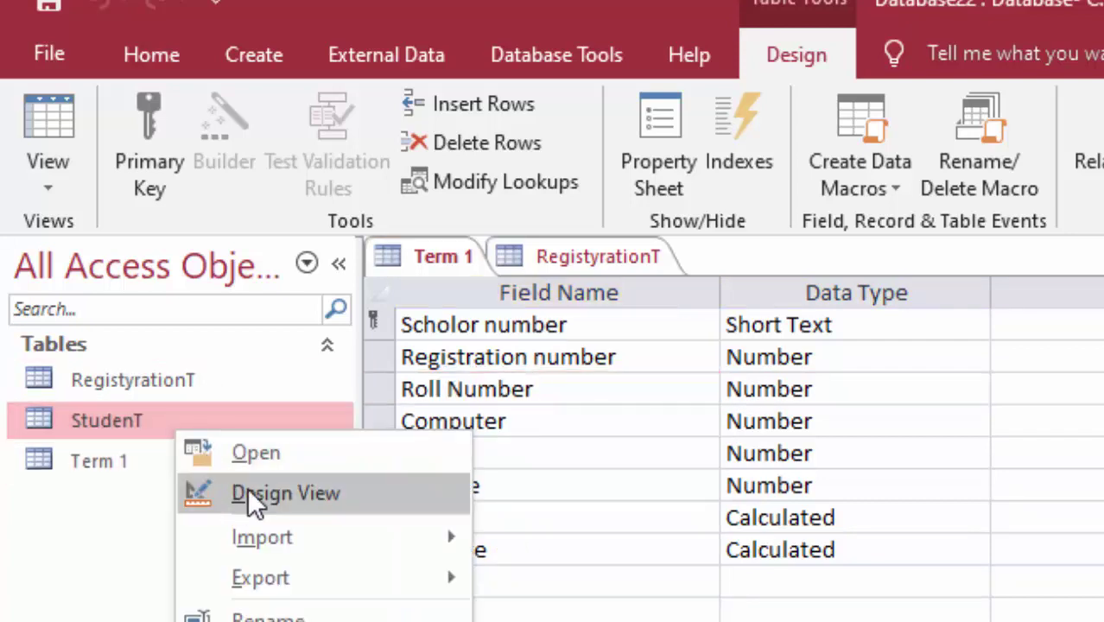
{"action": "mouse_move", "coordinate": [307, 591]}
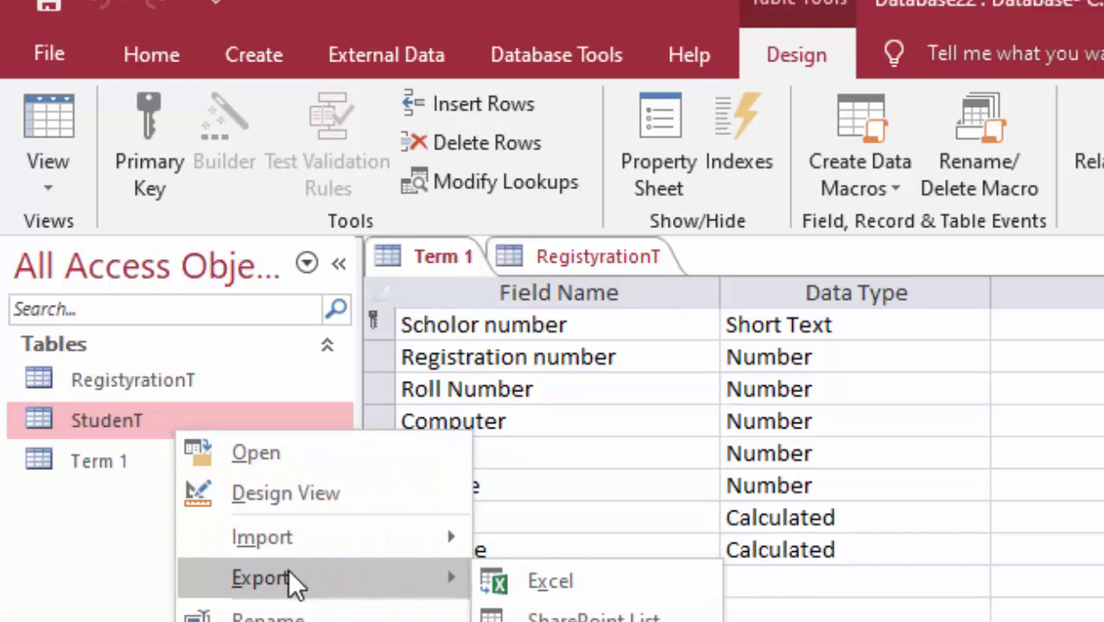
{"action": "left_click", "coordinate": [293, 494]}
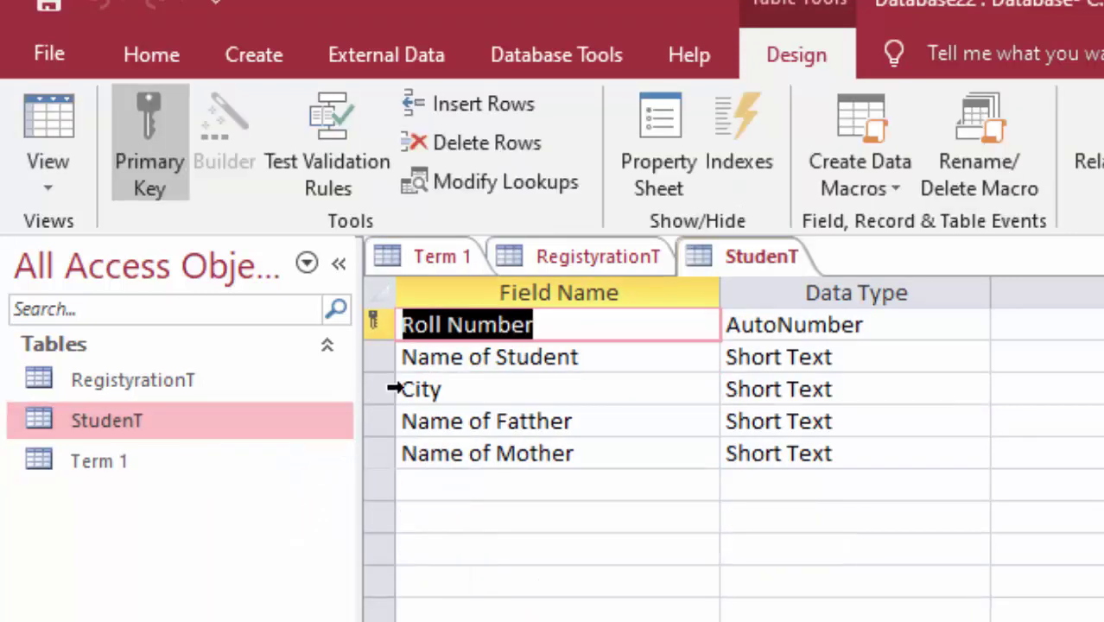
Insert a 'Photo' field of Attachment type above Name of Student
{"action": "right_click", "coordinate": [381, 354]}
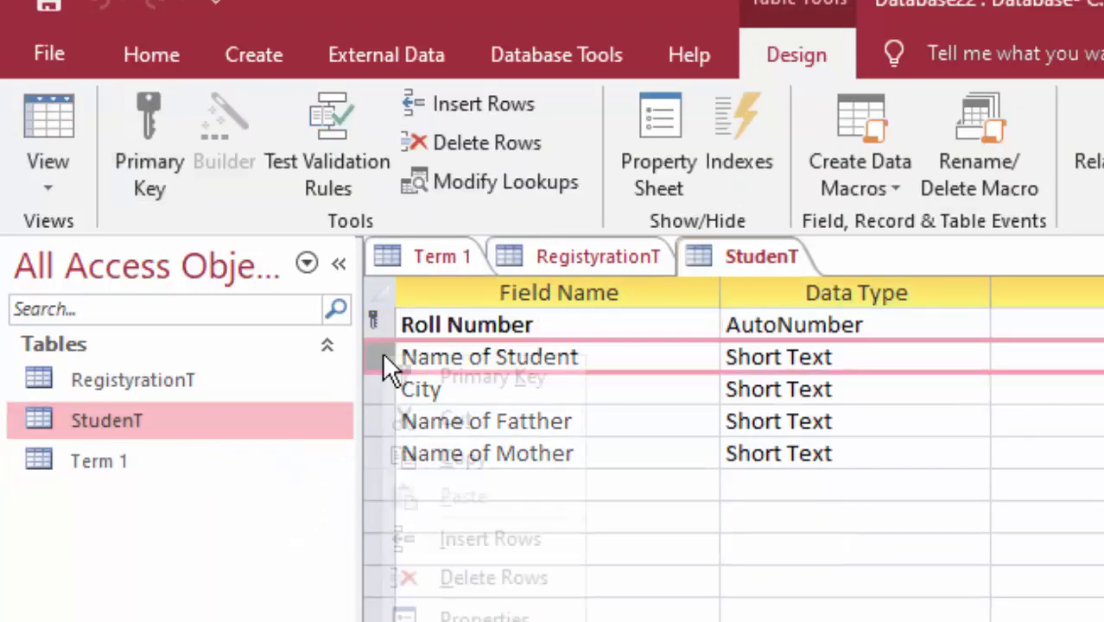
{"action": "left_click", "coordinate": [509, 552]}
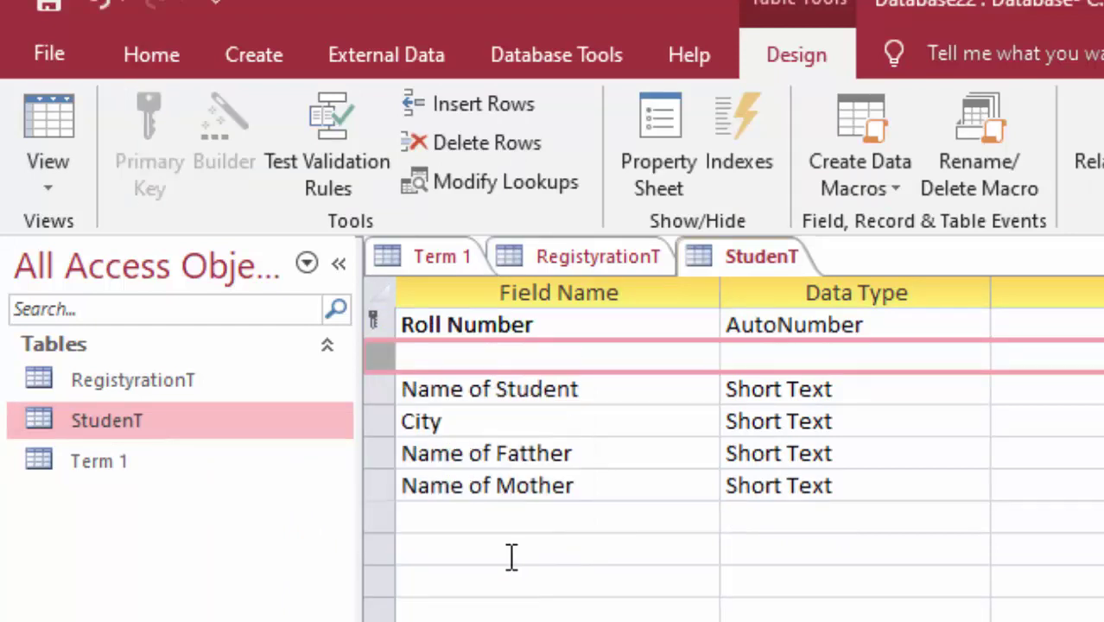
{"action": "left_click", "coordinate": [487, 359]}
{"action": "type", "text": "Photo"}
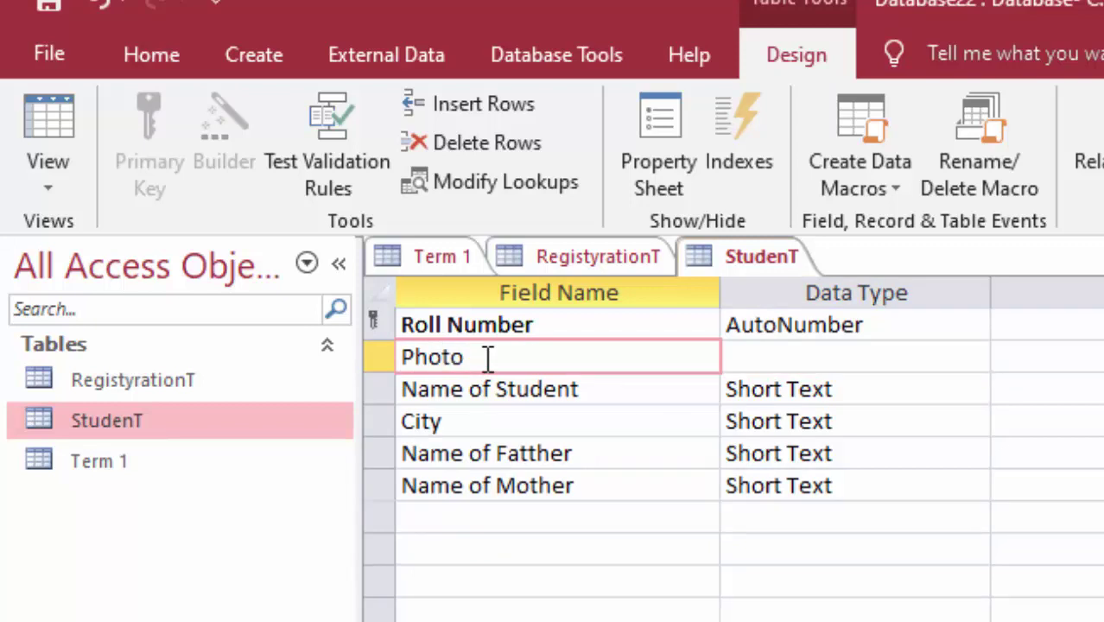
{"action": "left_click", "coordinate": [803, 356]}
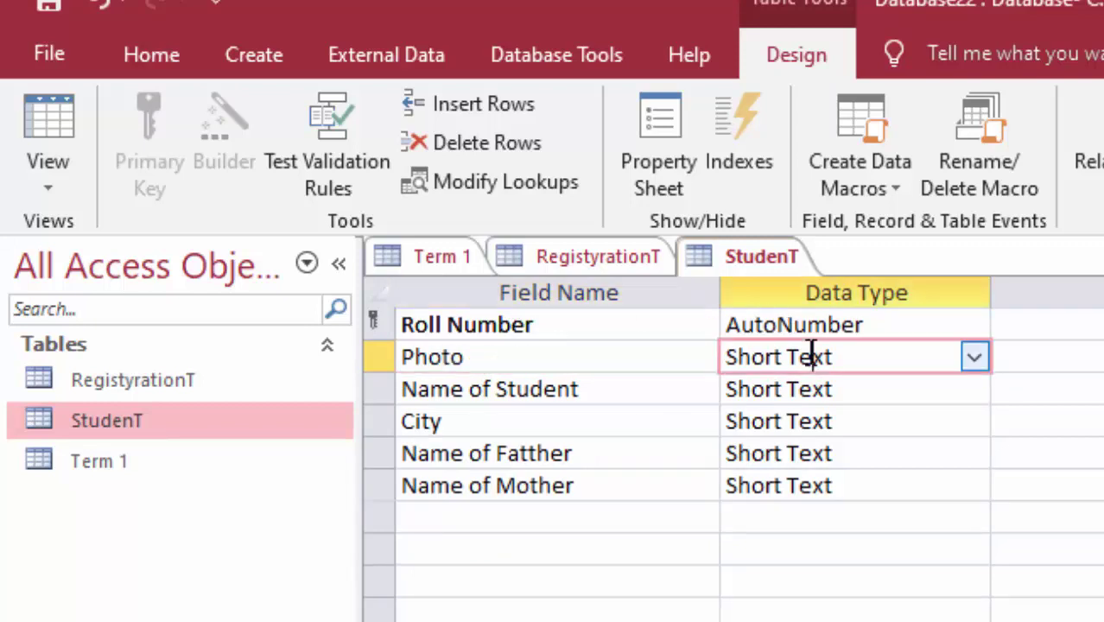
{"action": "left_click", "coordinate": [980, 359]}
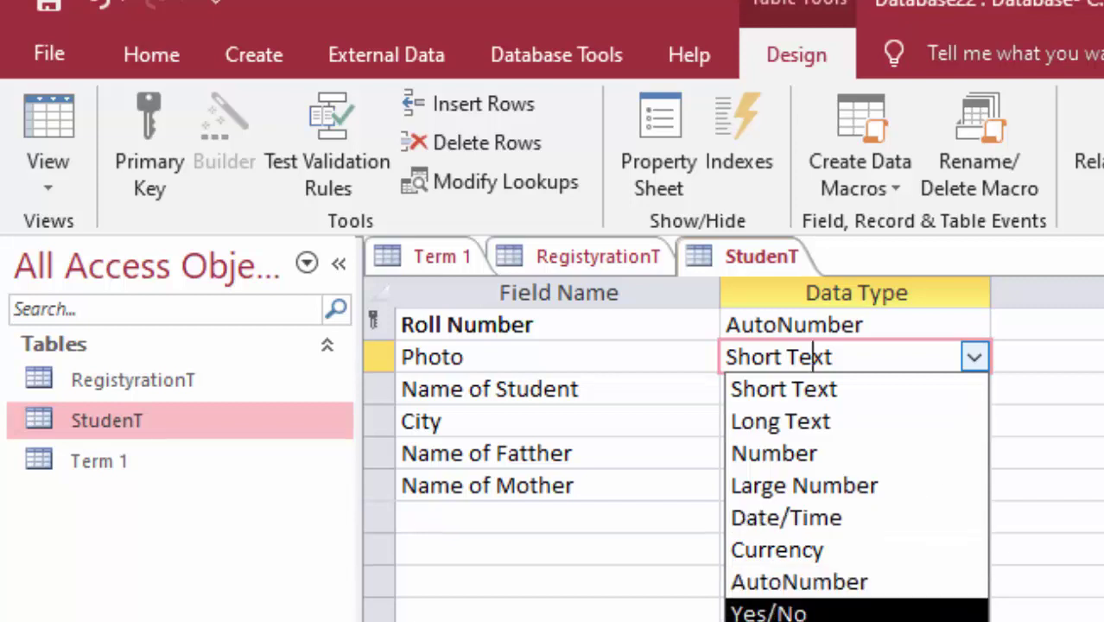
{"action": "left_click", "coordinate": [787, 617]}
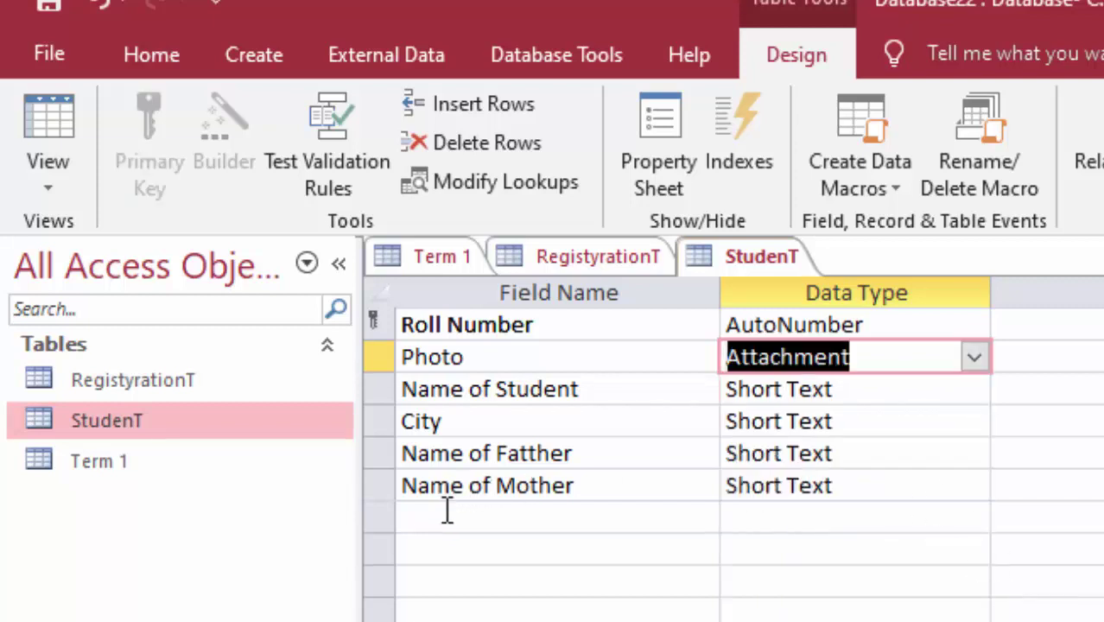
Insert an 'E mail' Hyperlink field above Name of Student, then switch StudenT to Datasheet view
{"action": "left_click", "coordinate": [377, 398]}
{"action": "right_click", "coordinate": [377, 398]}
{"action": "left_click", "coordinate": [465, 584]}
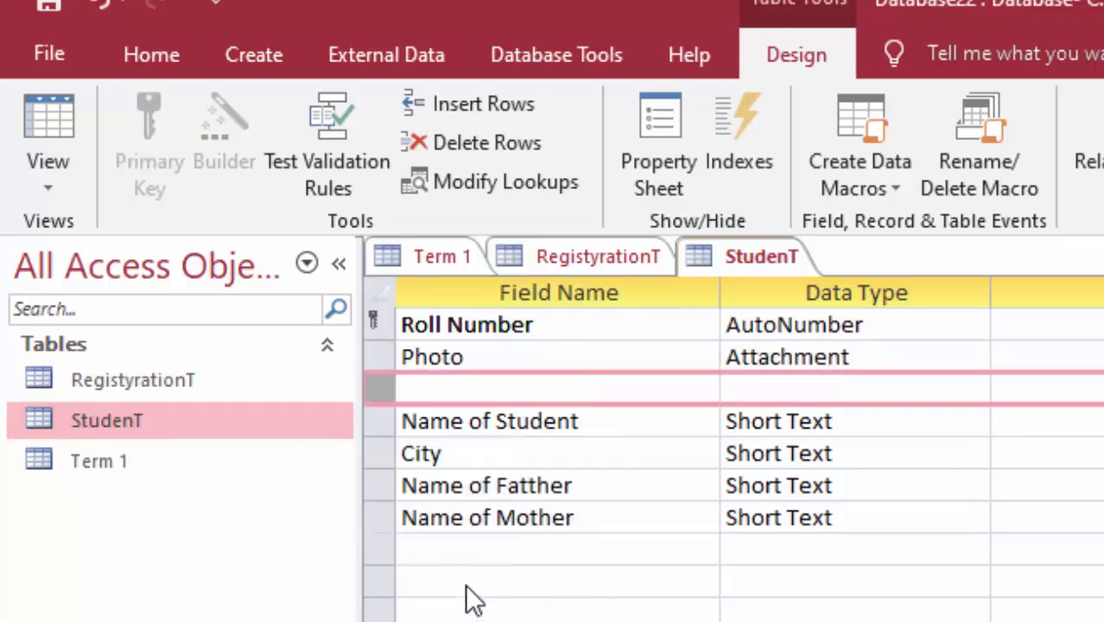
{"action": "left_click", "coordinate": [448, 393]}
{"action": "type", "text": "E mail"}
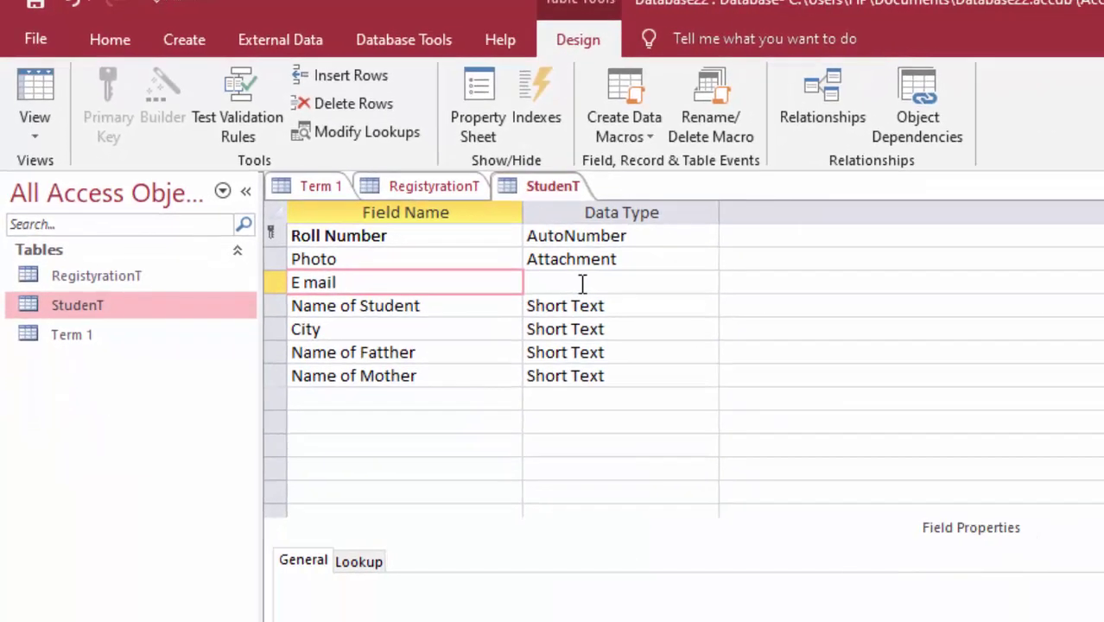
{"action": "left_click", "coordinate": [571, 282]}
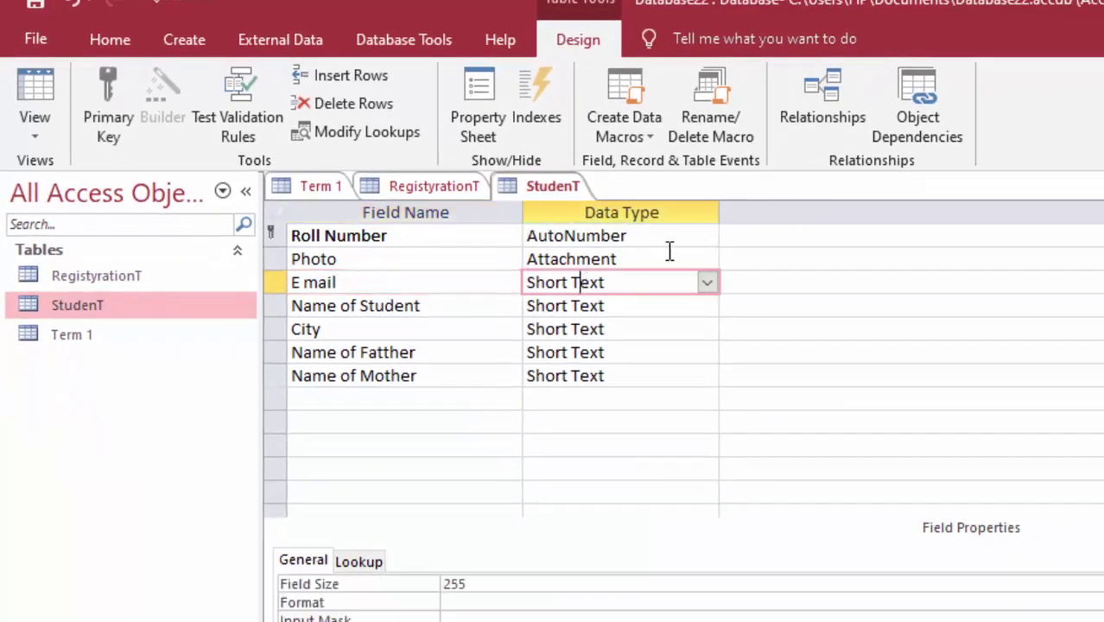
{"action": "left_click", "coordinate": [707, 285]}
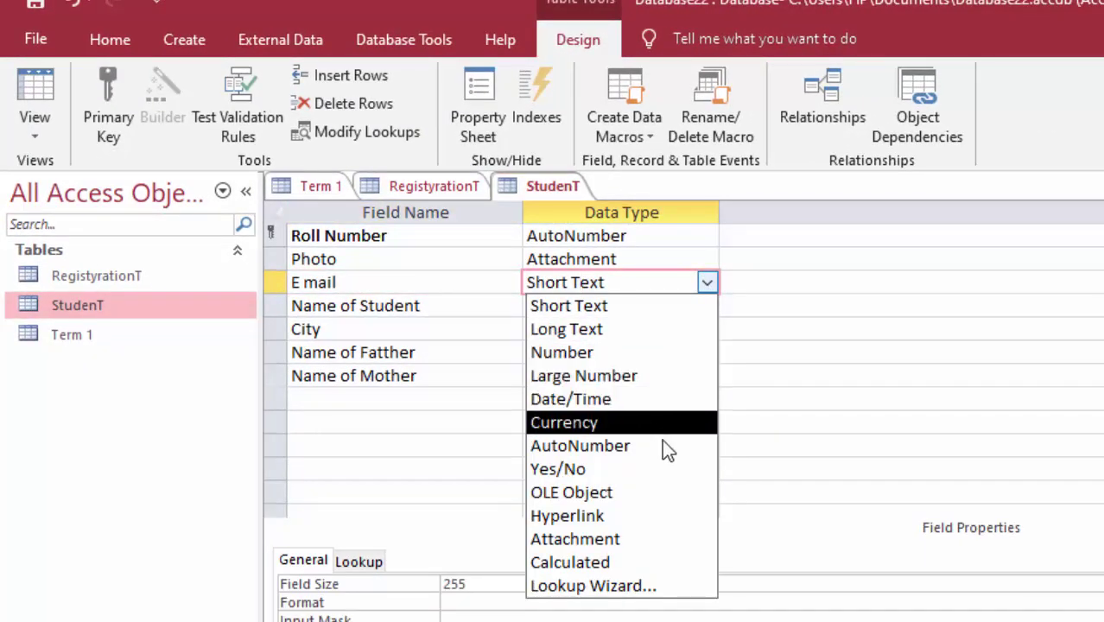
{"action": "left_click", "coordinate": [652, 517]}
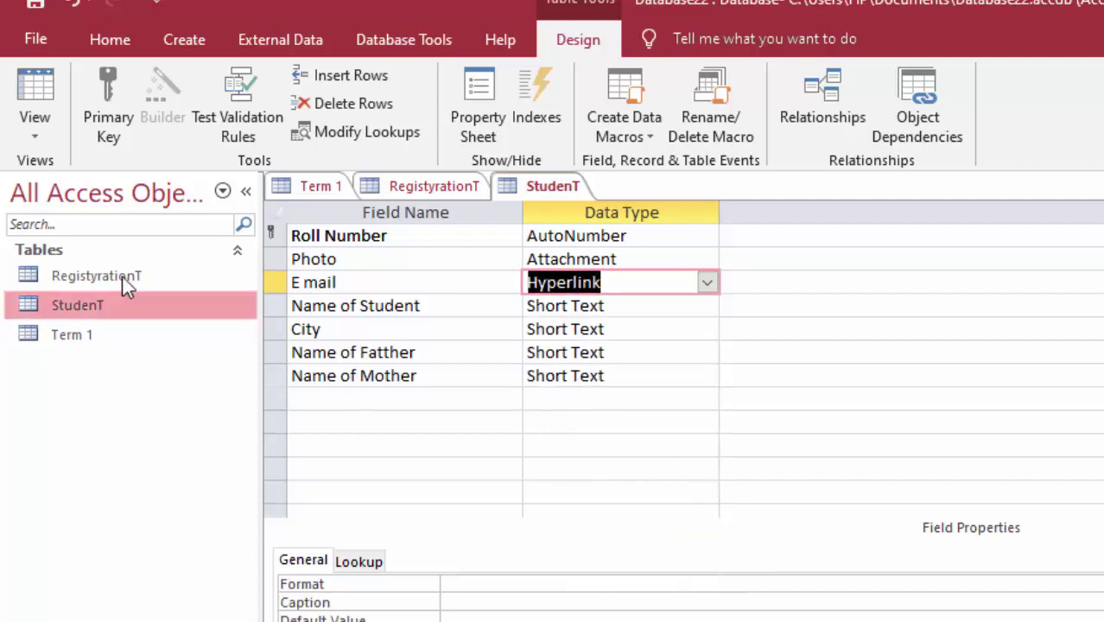
{"action": "left_click", "coordinate": [42, 94]}
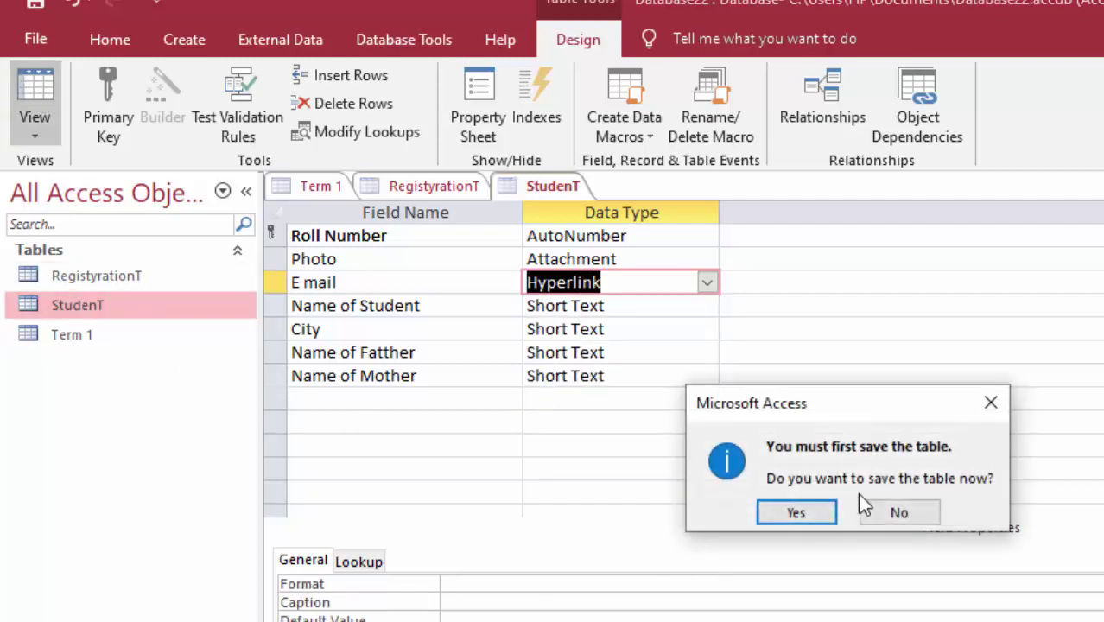
{"action": "left_click", "coordinate": [794, 513]}
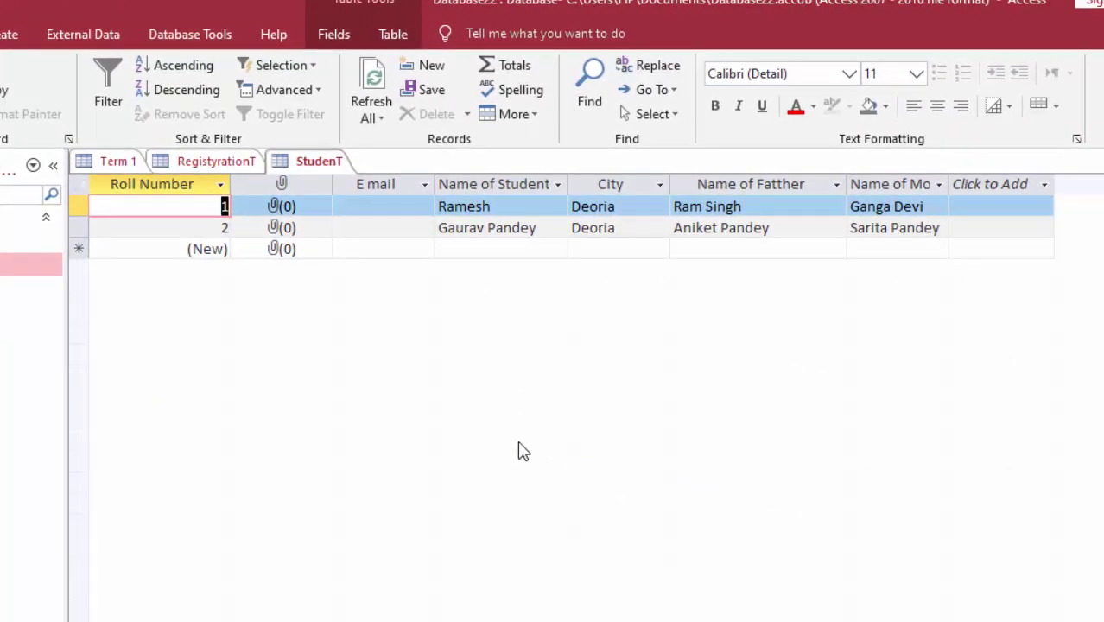
{"action": "left_click", "coordinate": [280, 208]}
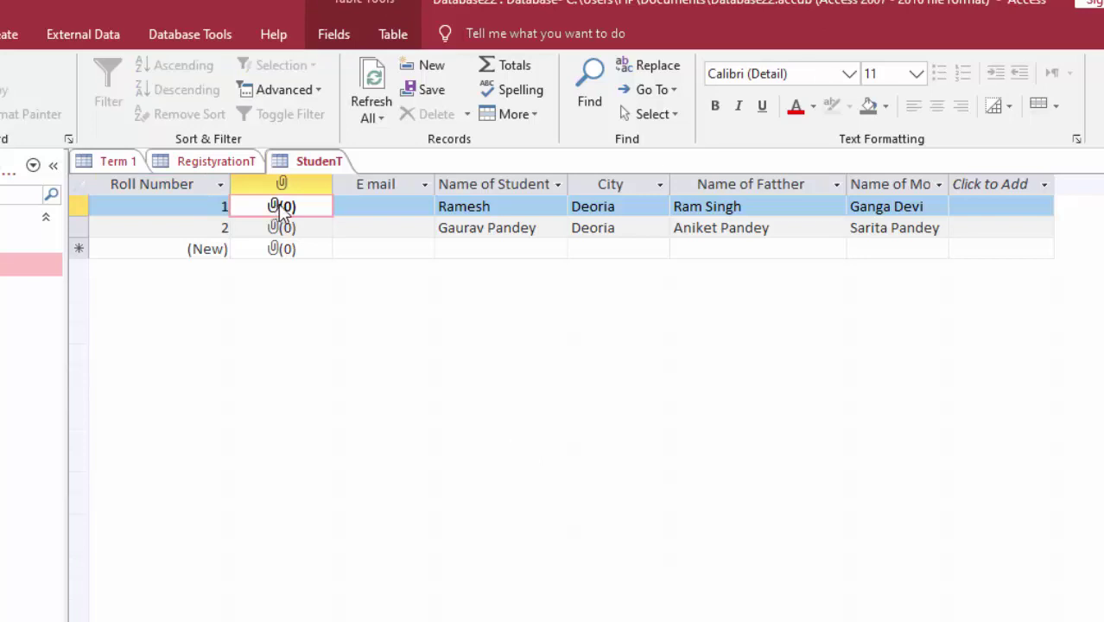
{"action": "double_click", "coordinate": [287, 209]}
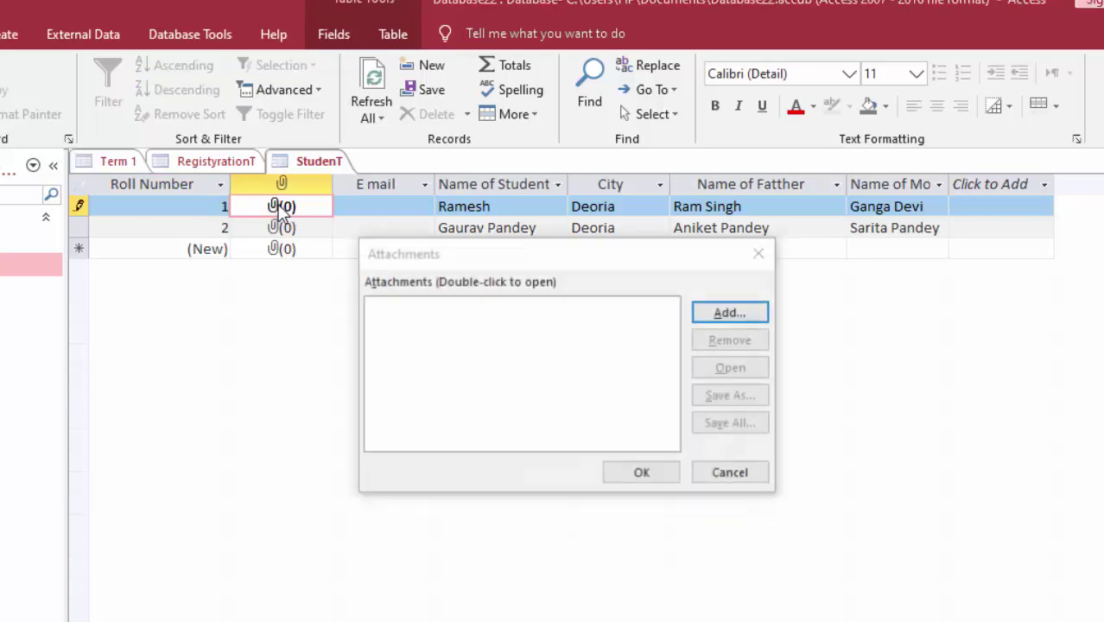
{"action": "left_click", "coordinate": [732, 314]}
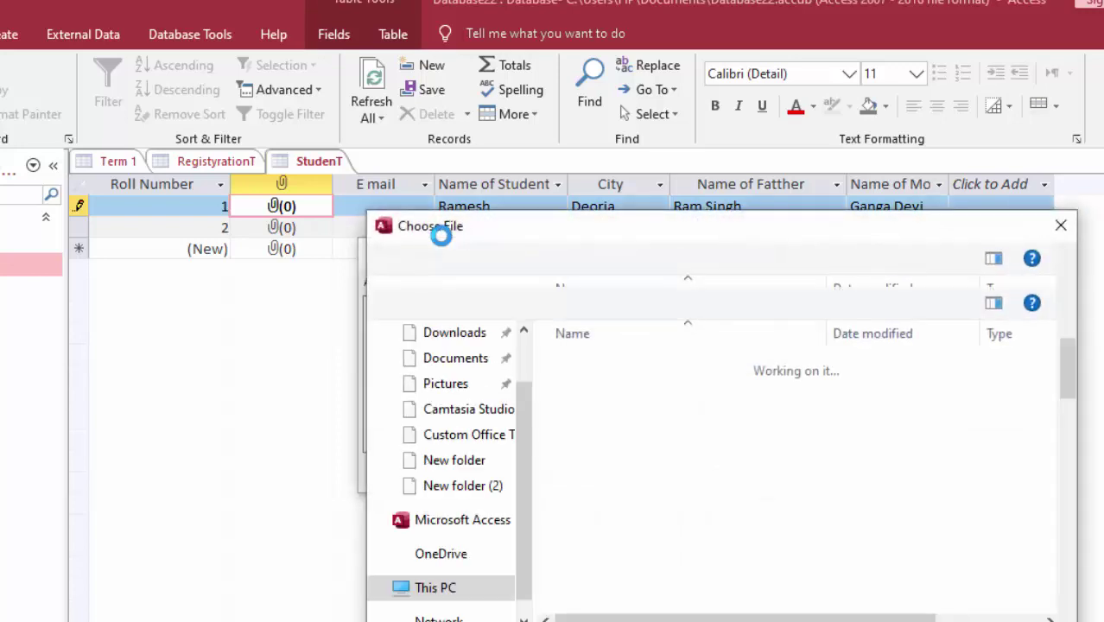
{"action": "left_click", "coordinate": [474, 390]}
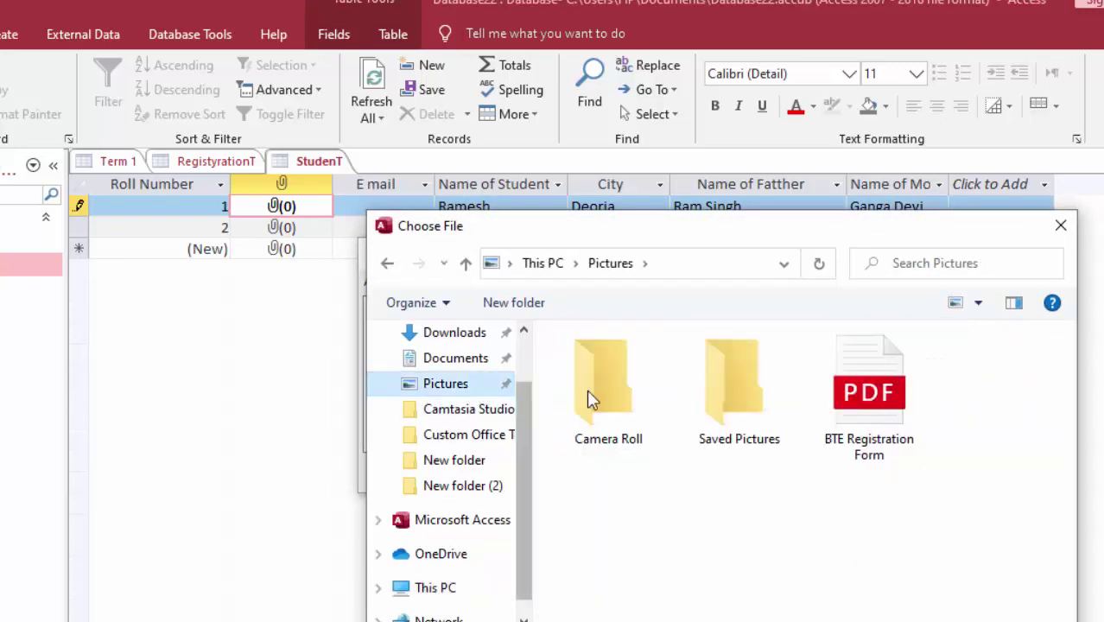
{"action": "double_click", "coordinate": [744, 414]}
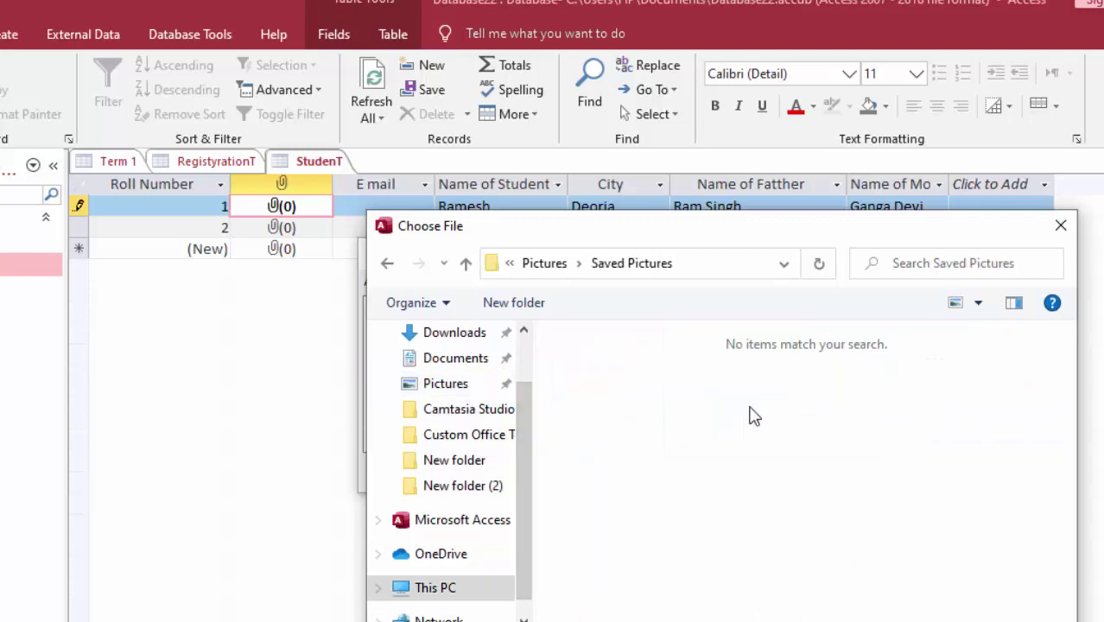
{"action": "left_click", "coordinate": [388, 264]}
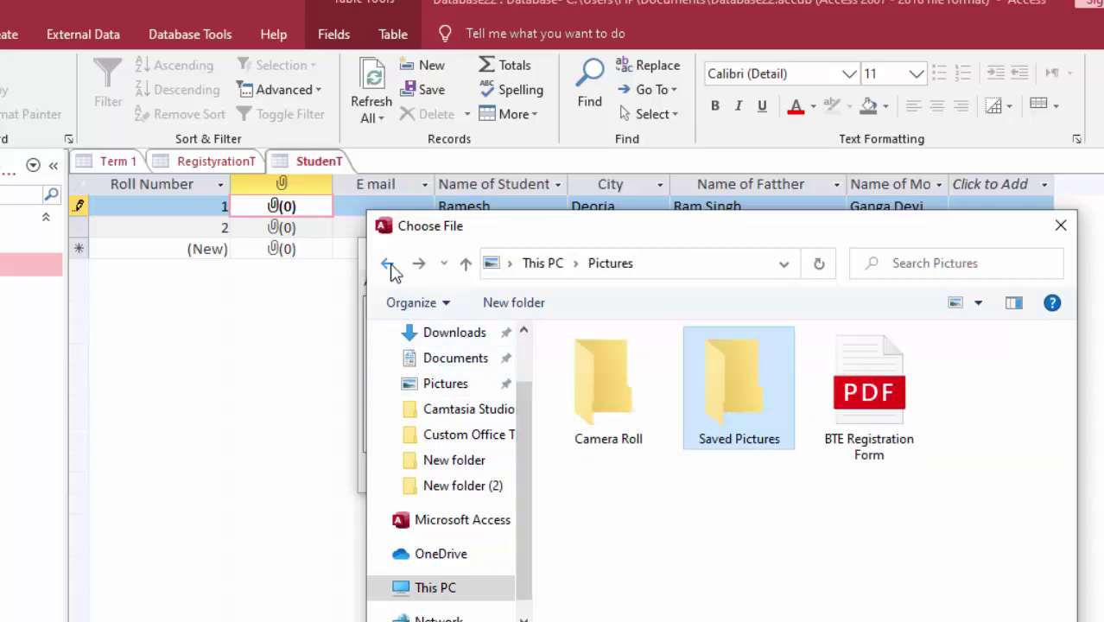
{"action": "left_click", "coordinate": [389, 265]}
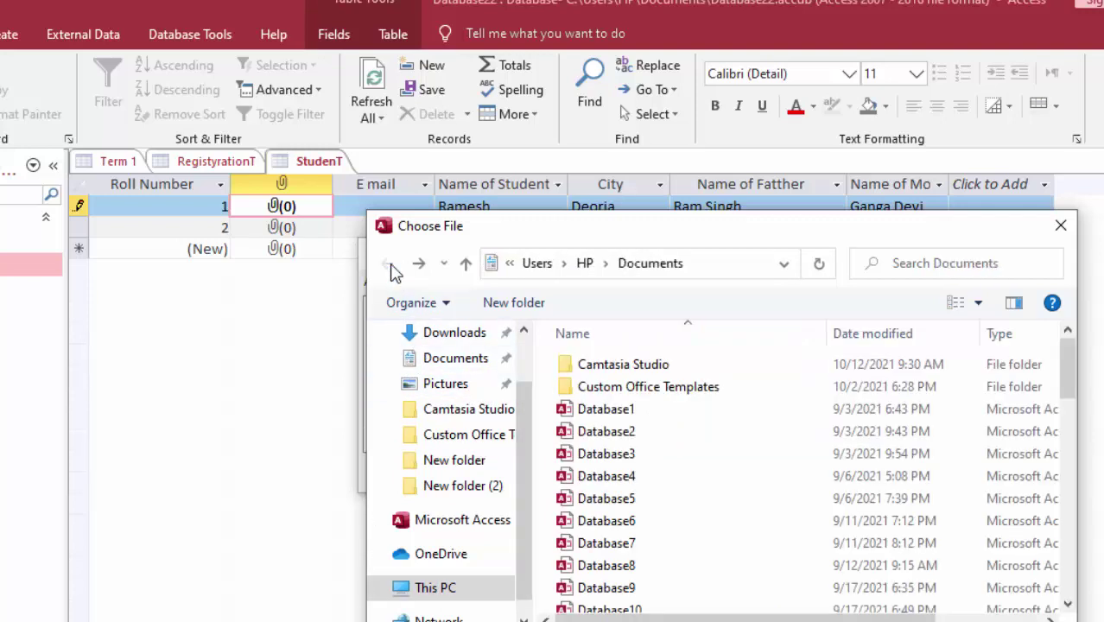
{"action": "left_click", "coordinate": [1059, 228]}
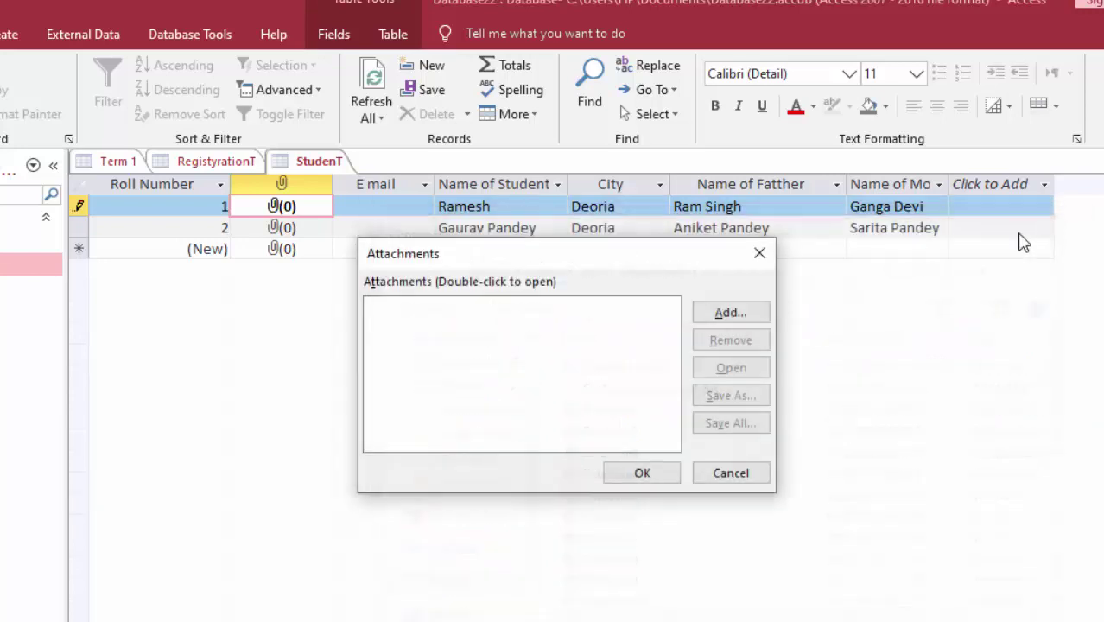
{"action": "left_click", "coordinate": [759, 253]}
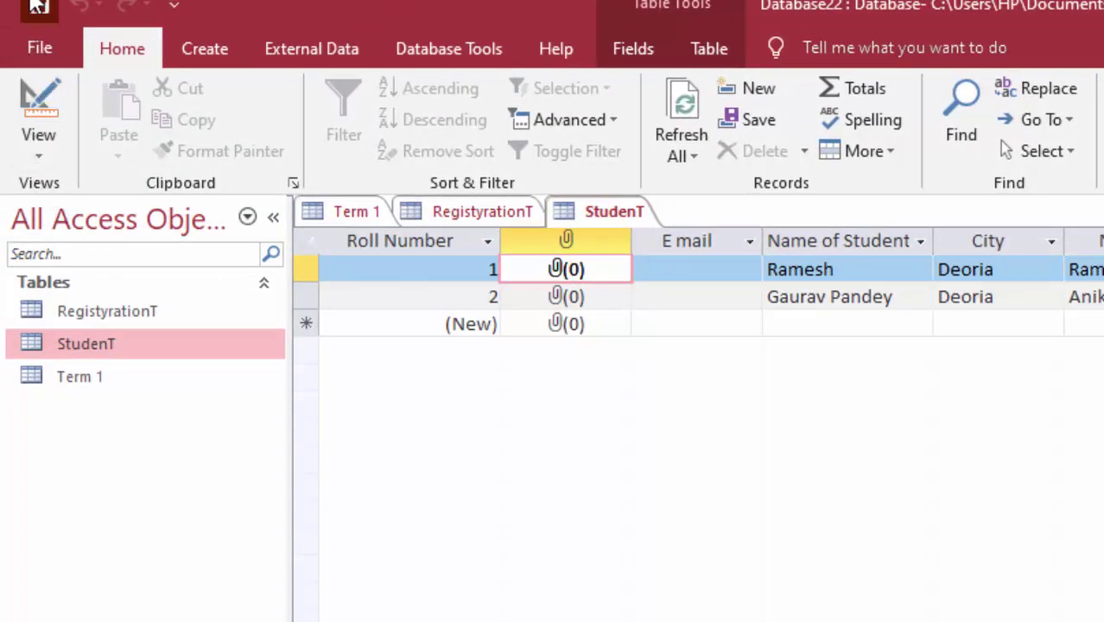
Reopen Term 1 in Design view and save it, then save and close StudenT
{"action": "right_click", "coordinate": [158, 377]}
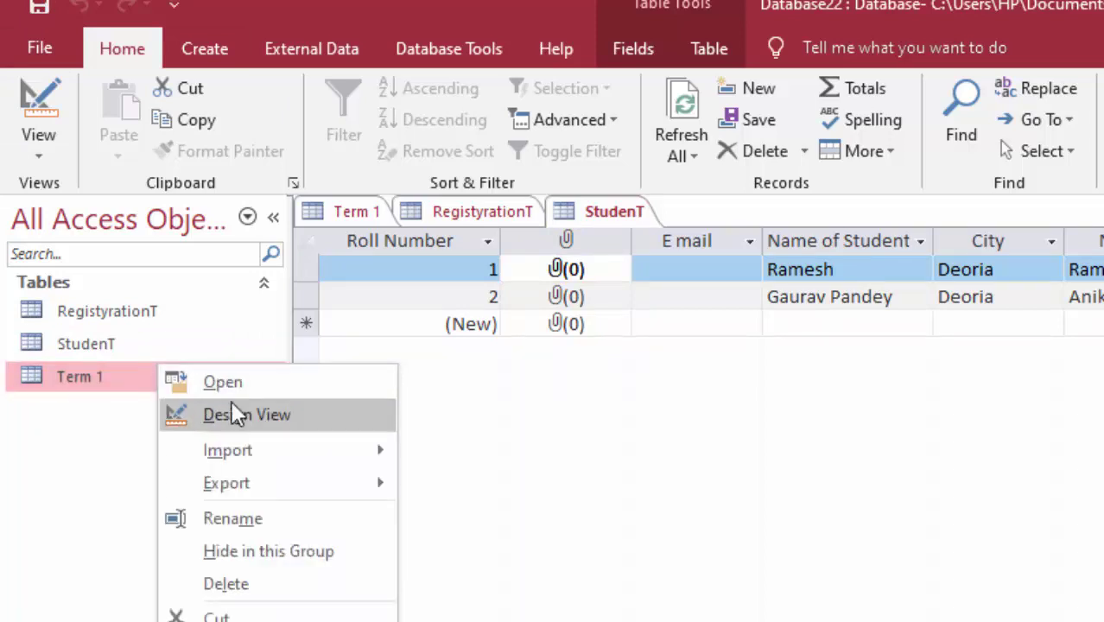
{"action": "left_click", "coordinate": [239, 414]}
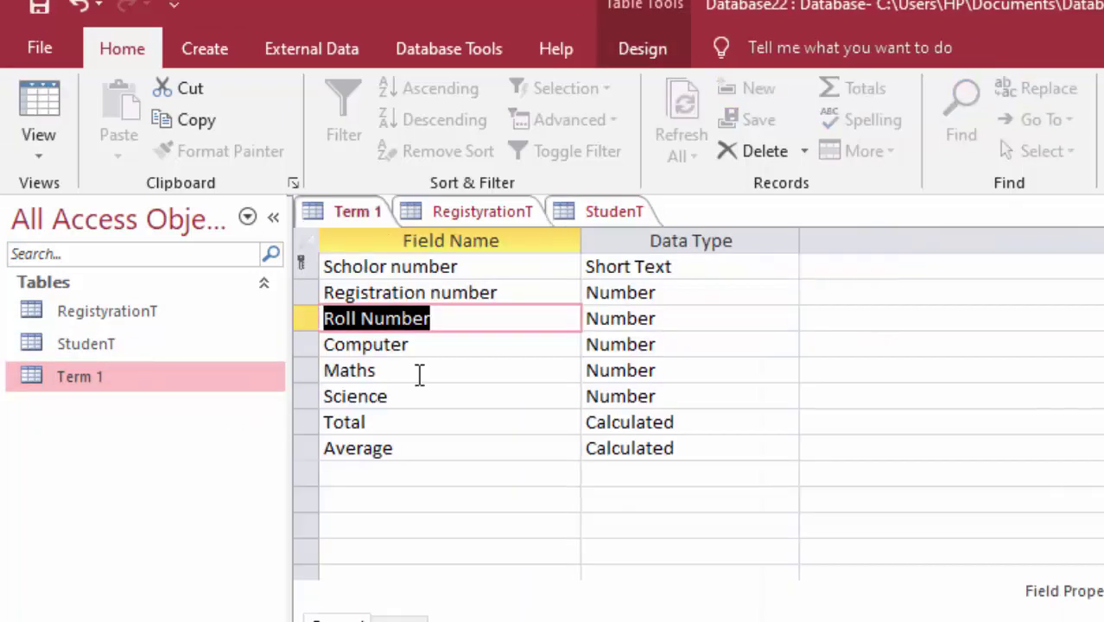
{"action": "left_click", "coordinate": [38, 6]}
{"action": "right_click", "coordinate": [630, 215]}
{"action": "left_click", "coordinate": [649, 227]}
{"action": "right_click", "coordinate": [640, 218]}
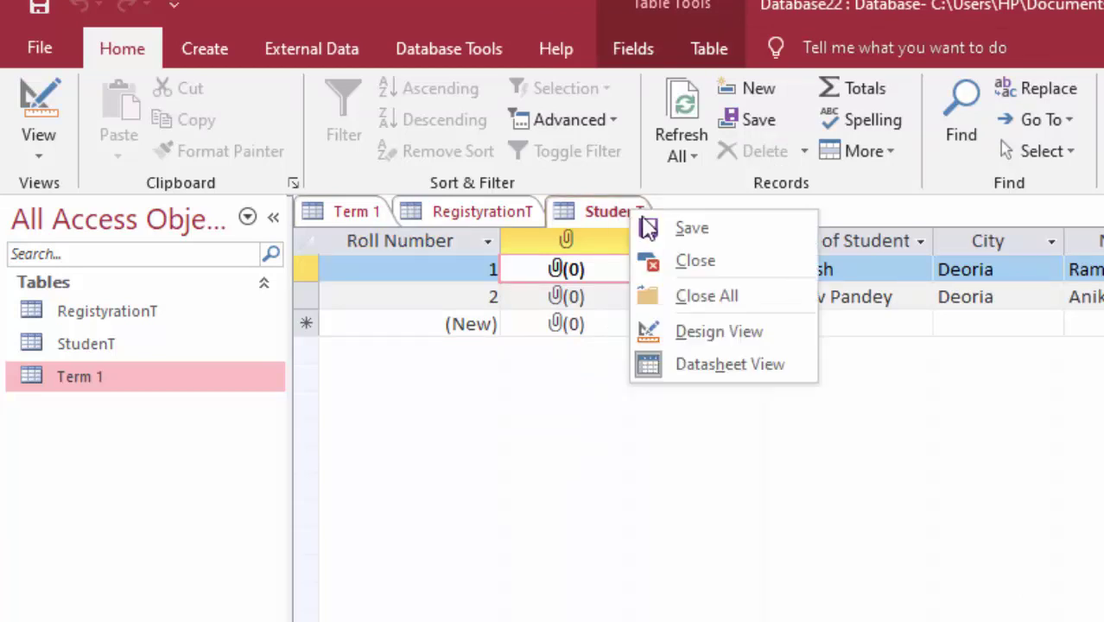
{"action": "left_click", "coordinate": [682, 260]}
Close RegistyrationT, then save and close Term 1
{"action": "right_click", "coordinate": [449, 212]}
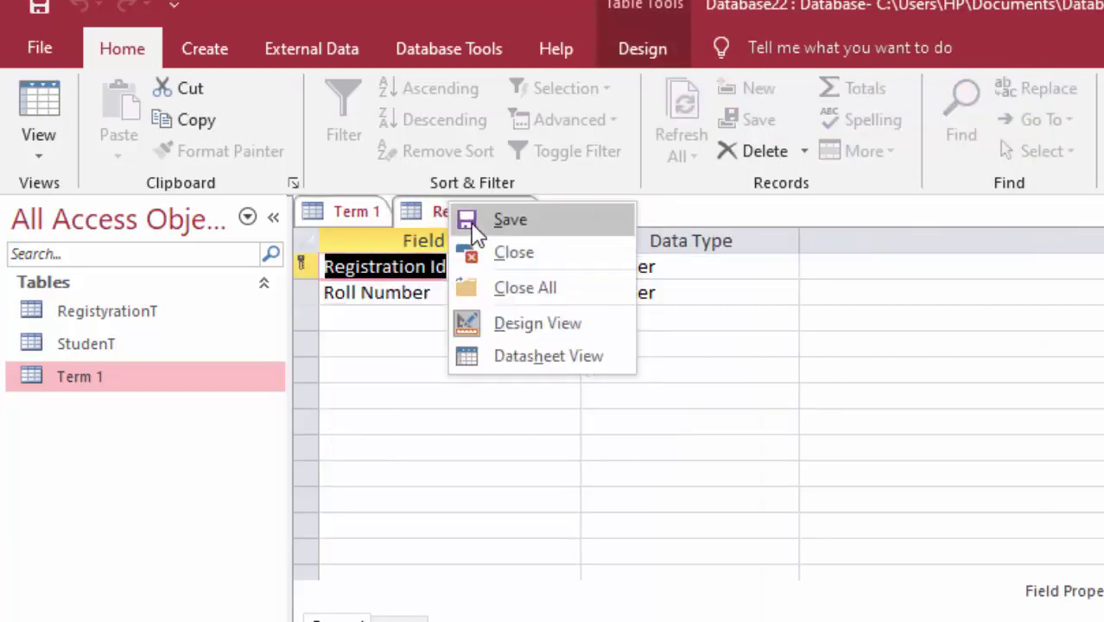
{"action": "left_click", "coordinate": [473, 220]}
{"action": "right_click", "coordinate": [471, 214]}
{"action": "left_click", "coordinate": [544, 266]}
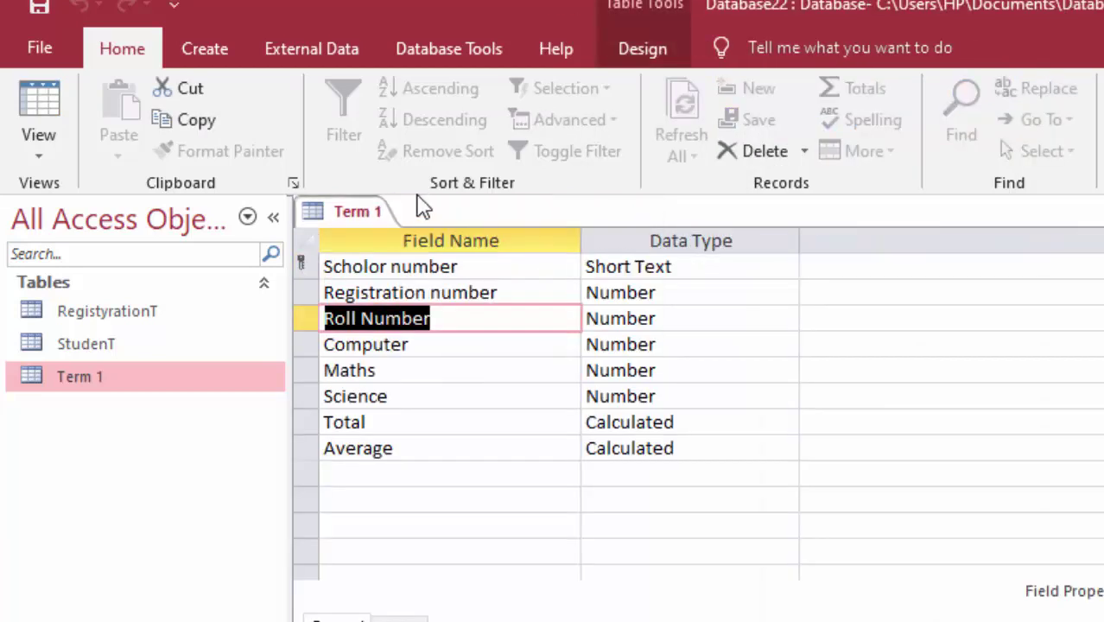
{"action": "right_click", "coordinate": [348, 220]}
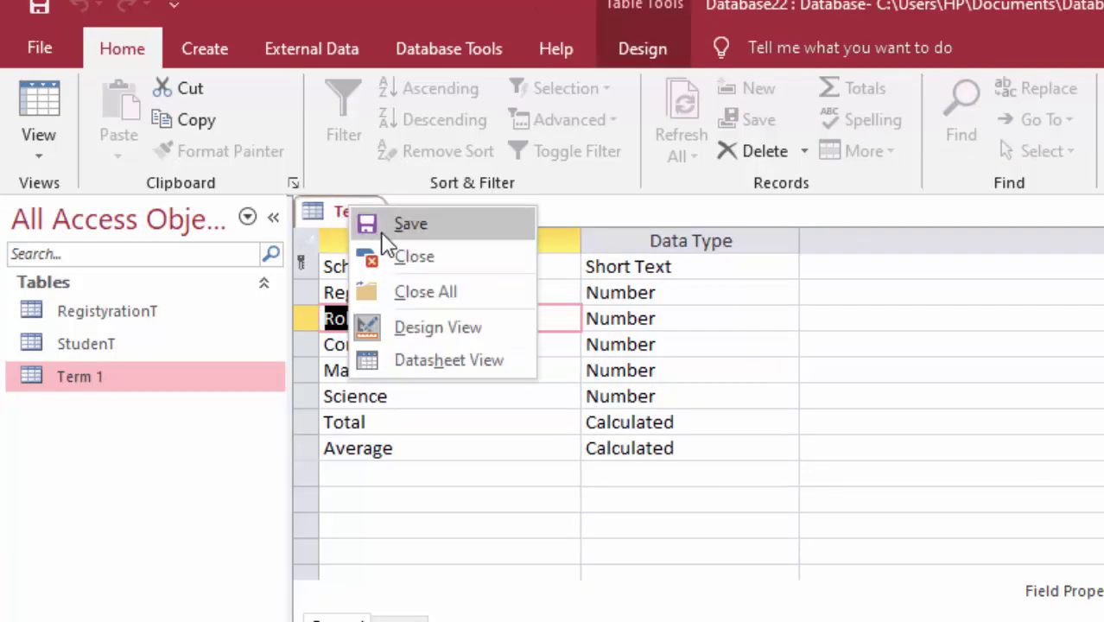
{"action": "left_click", "coordinate": [367, 221]}
{"action": "right_click", "coordinate": [371, 214]}
{"action": "left_click", "coordinate": [416, 262]}
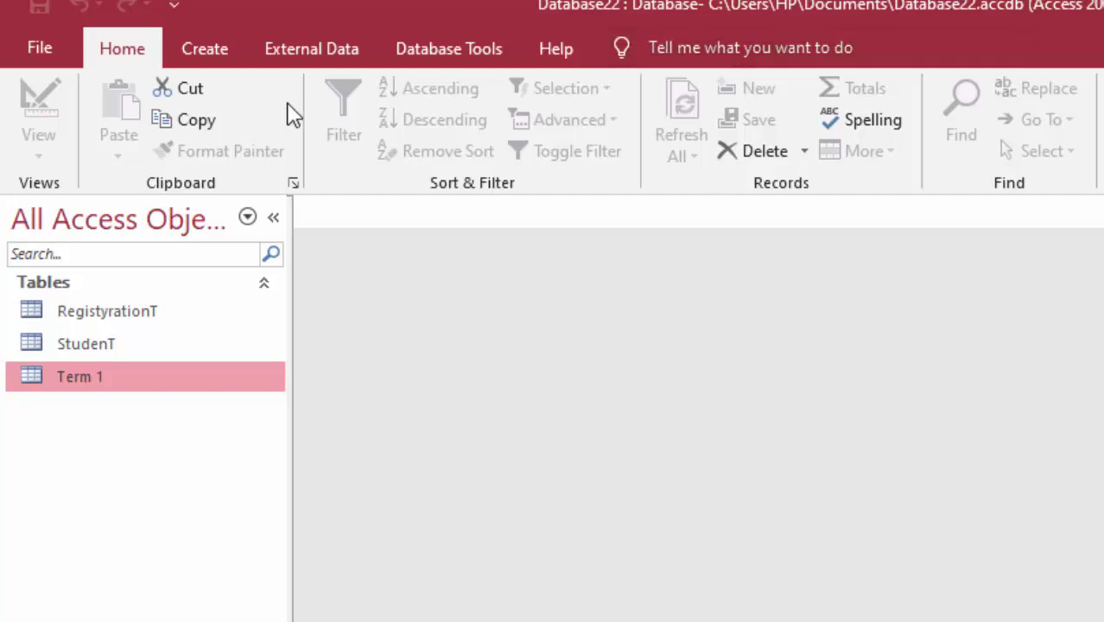
Open the Relationships window and add RegistyrationT, StudenT and Term 1
{"action": "left_click", "coordinate": [436, 52]}
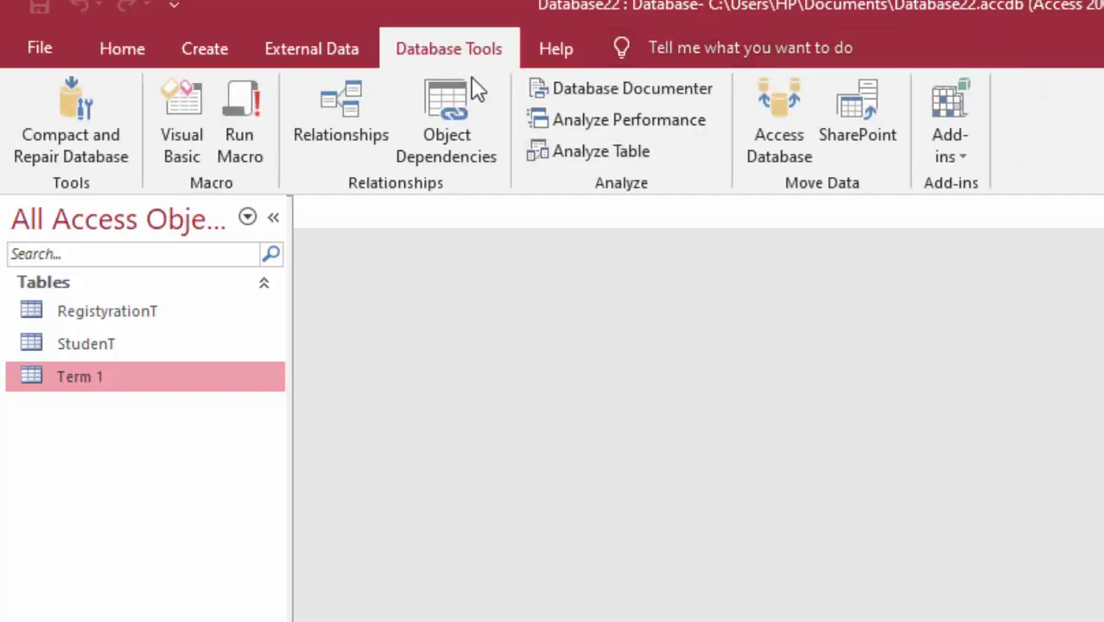
{"action": "left_click", "coordinate": [353, 98]}
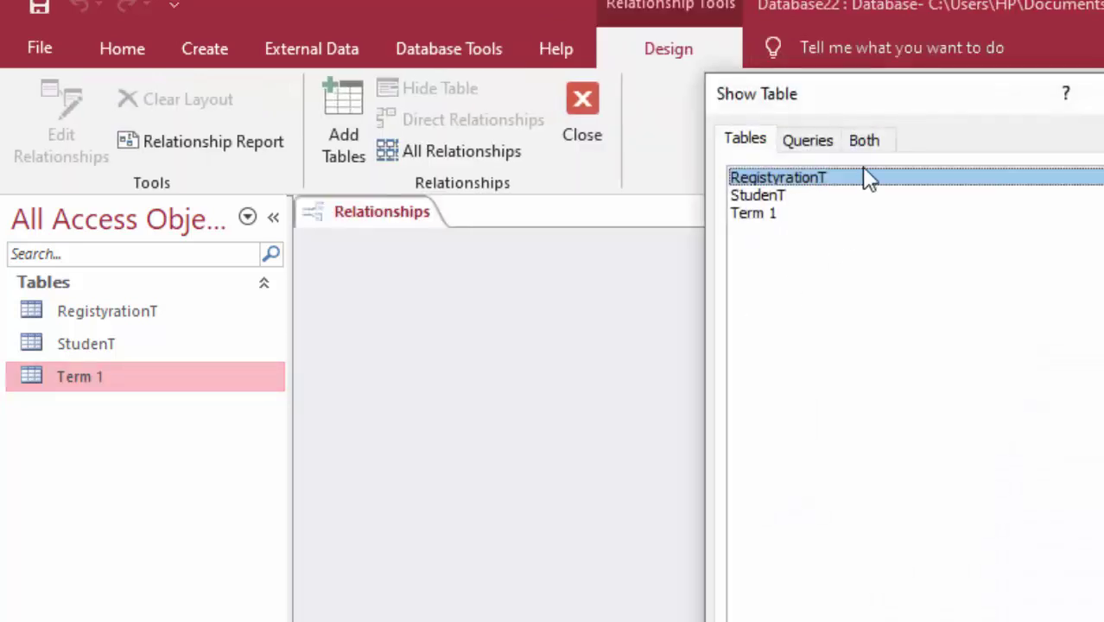
{"action": "left_click", "coordinate": [853, 600]}
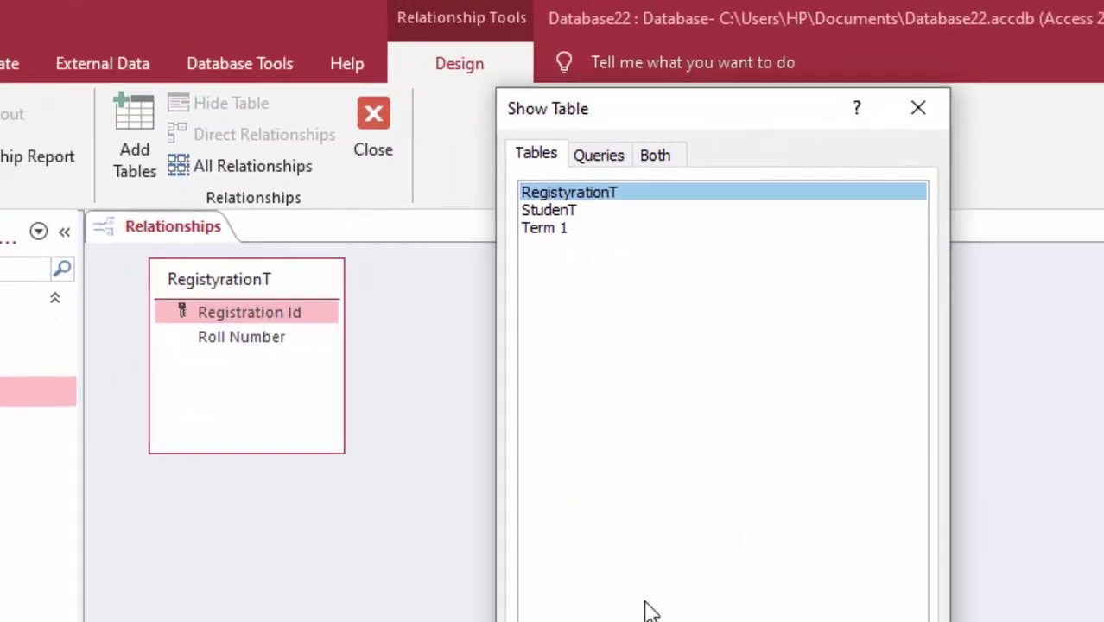
{"action": "left_click", "coordinate": [498, 216]}
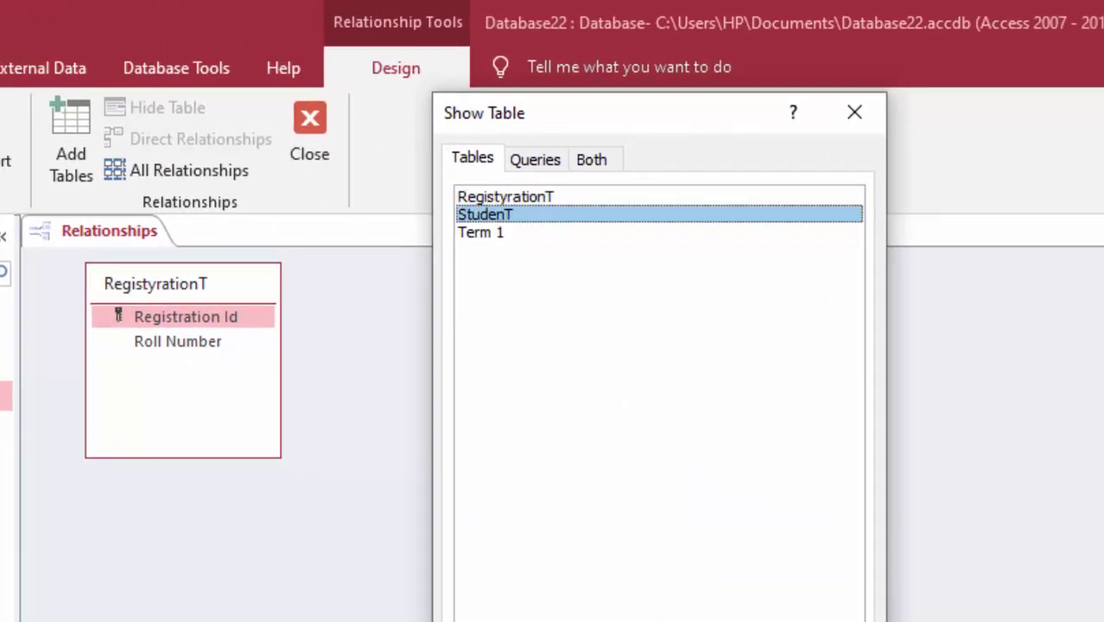
{"action": "left_click", "coordinate": [622, 598]}
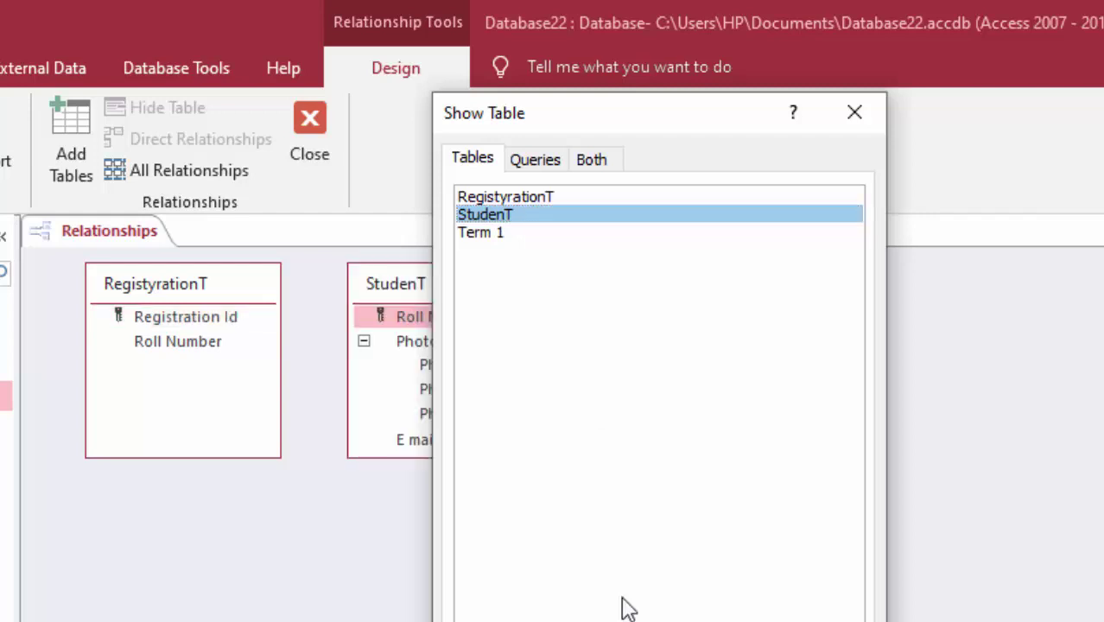
{"action": "left_click", "coordinate": [467, 235]}
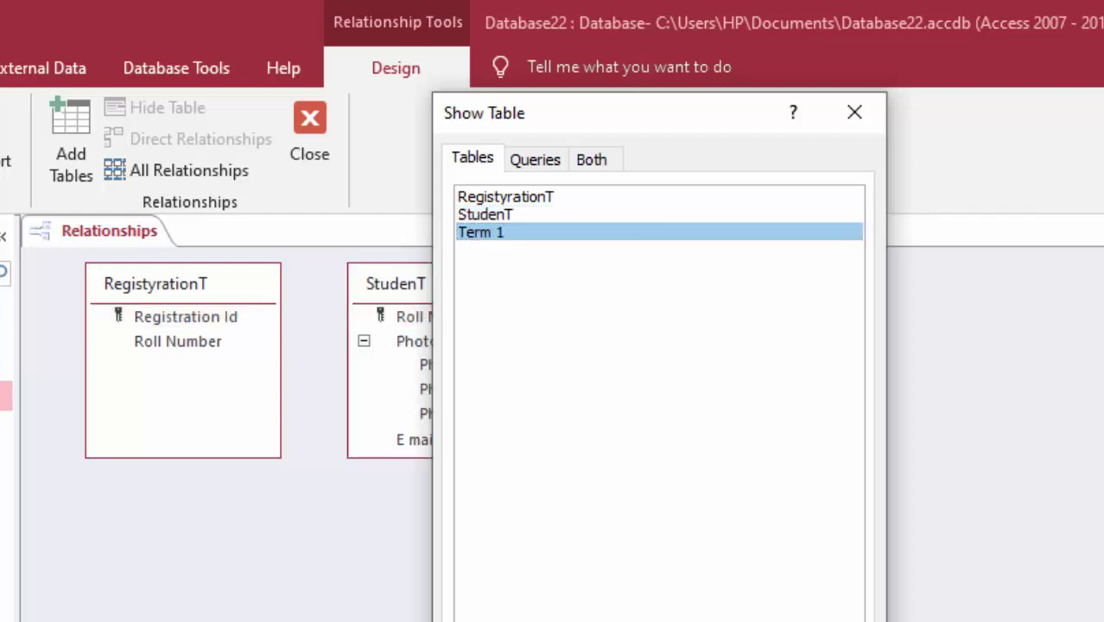
{"action": "left_click", "coordinate": [821, 615]}
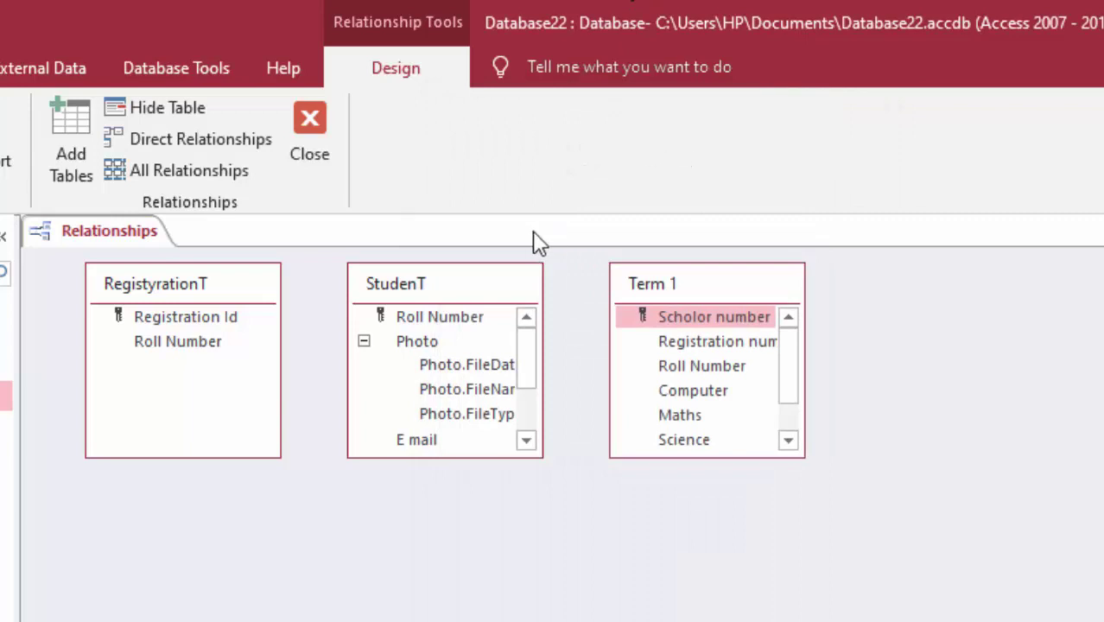
Arrange the three field lists, enlarge Term 1, and link Registration number to Registration Id
{"action": "left_click", "coordinate": [435, 290]}
{"action": "left_click_drag", "start_coordinate": [434, 291], "coordinate": [997, 280]}
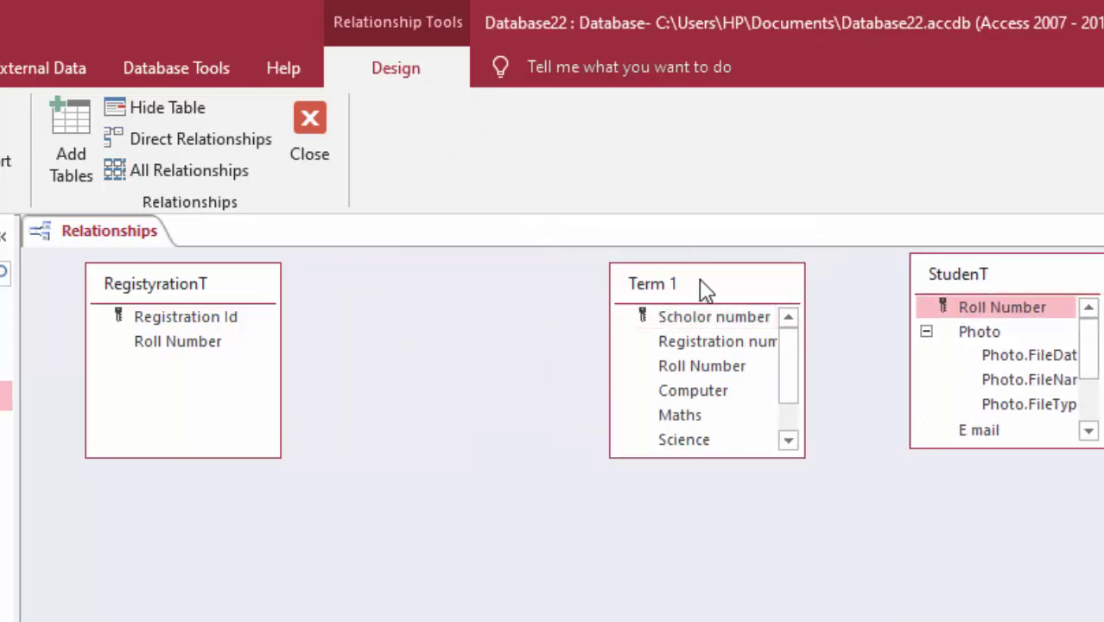
{"action": "left_click_drag", "start_coordinate": [706, 287], "coordinate": [515, 301]}
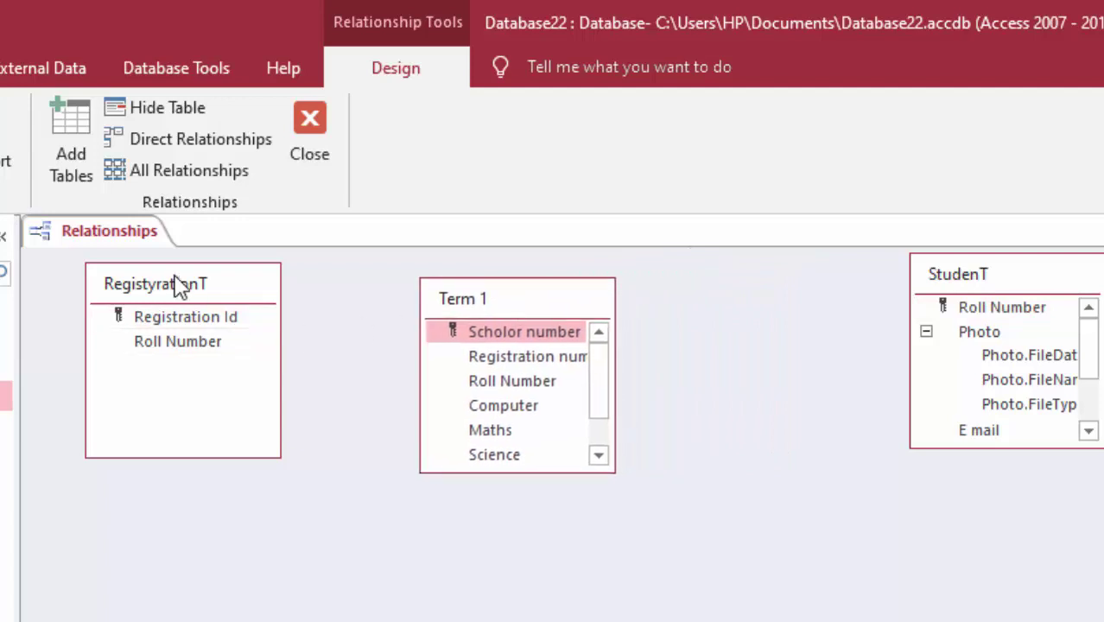
{"action": "left_click_drag", "start_coordinate": [178, 284], "coordinate": [713, 262]}
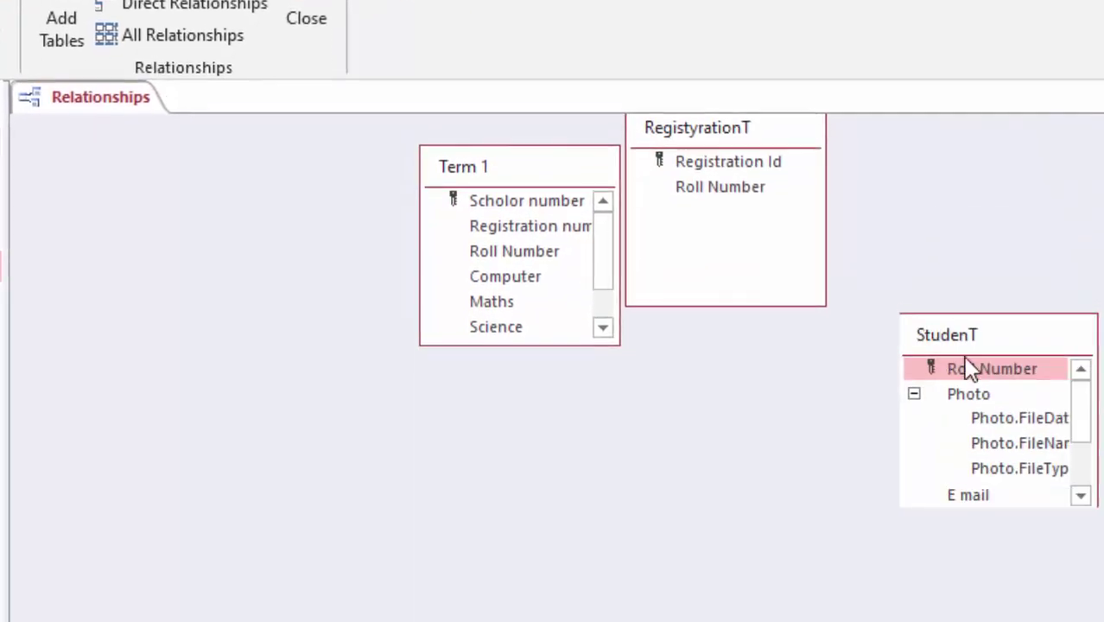
{"action": "left_click_drag", "start_coordinate": [1006, 274], "coordinate": [673, 609]}
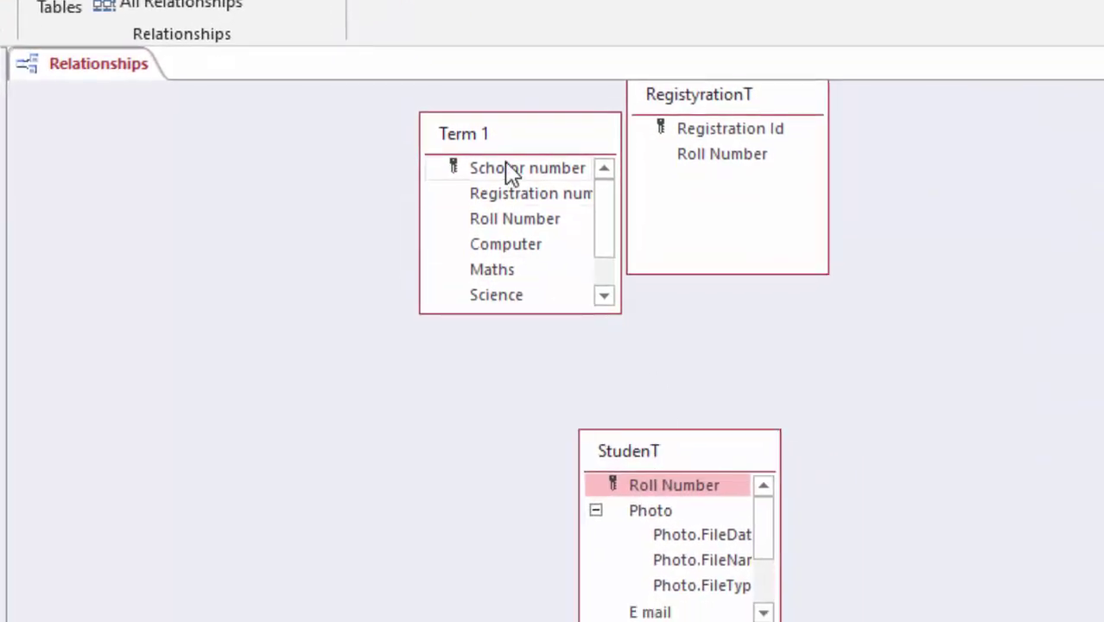
{"action": "left_click_drag", "start_coordinate": [505, 141], "coordinate": [345, 121]}
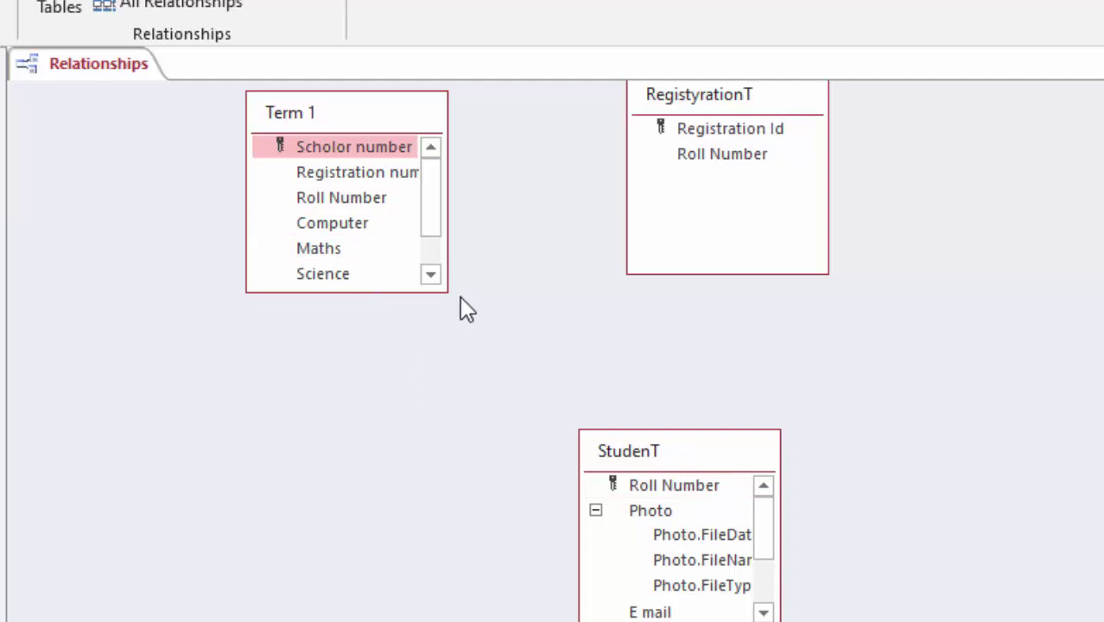
{"action": "left_click_drag", "start_coordinate": [446, 293], "coordinate": [494, 352]}
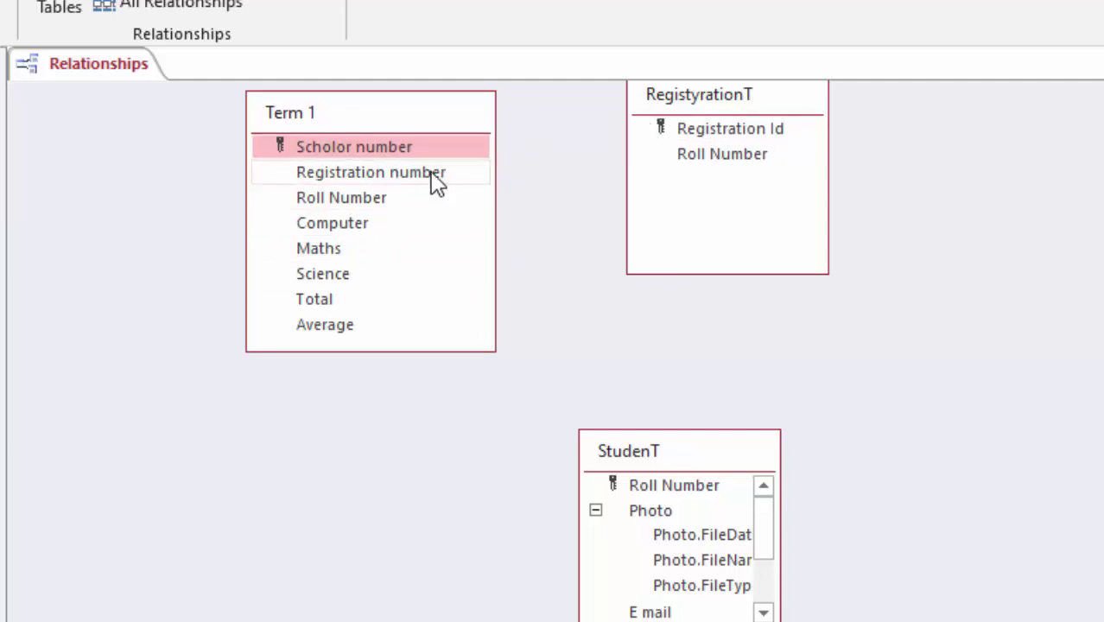
{"action": "left_click_drag", "start_coordinate": [435, 179], "coordinate": [687, 127]}
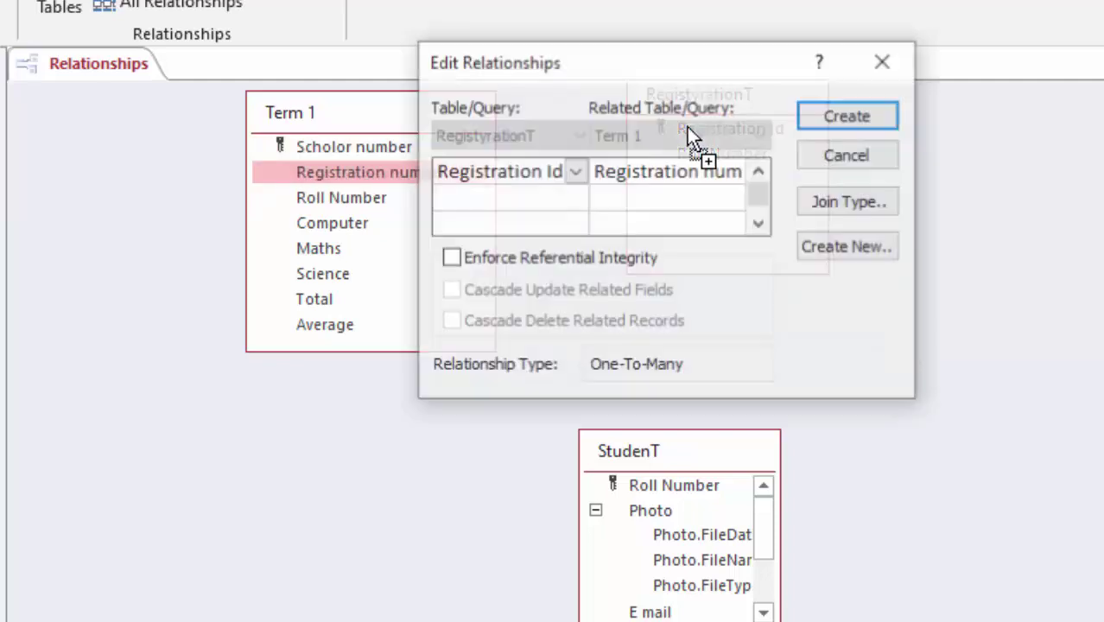
Create the Registration Id–Registration number relationship with referential integrity and cascading deletes
{"action": "left_click", "coordinate": [562, 262]}
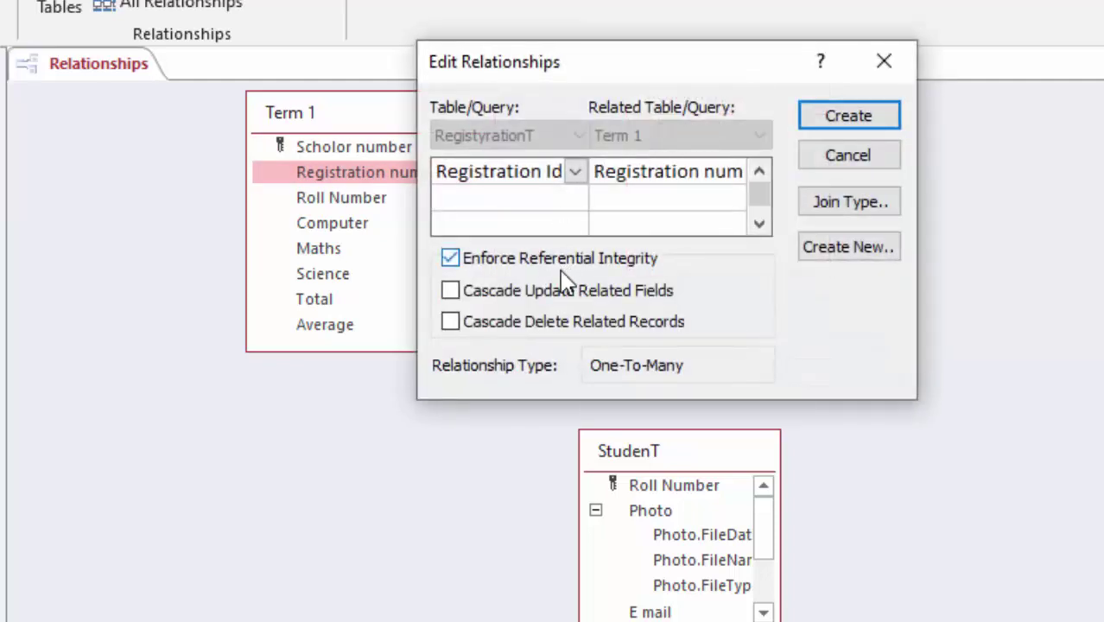
{"action": "left_click", "coordinate": [564, 325]}
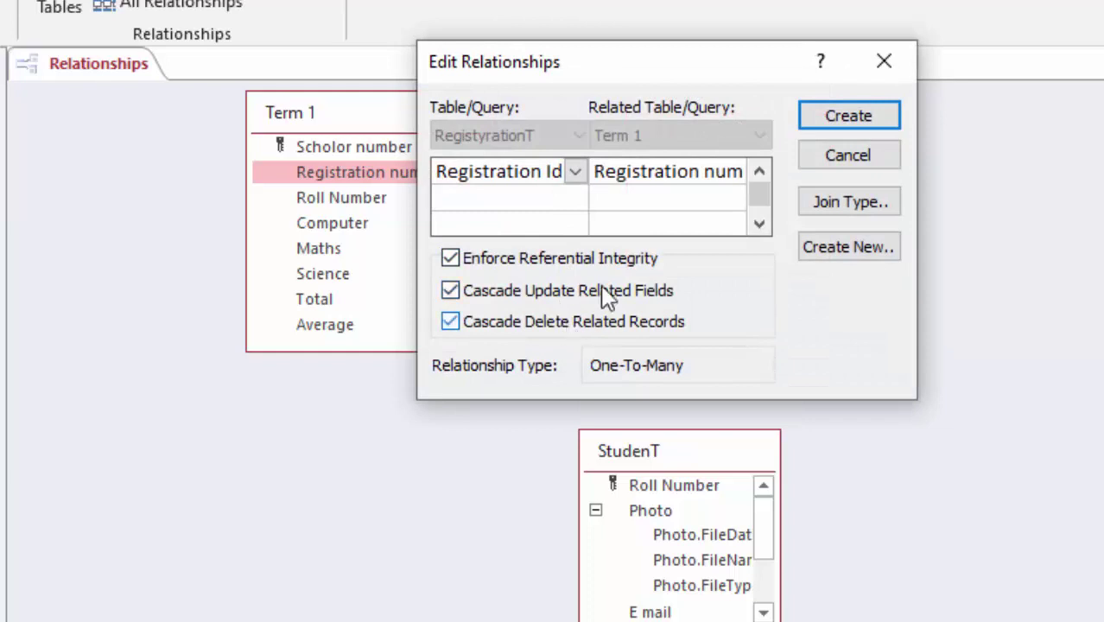
{"action": "left_click", "coordinate": [837, 117]}
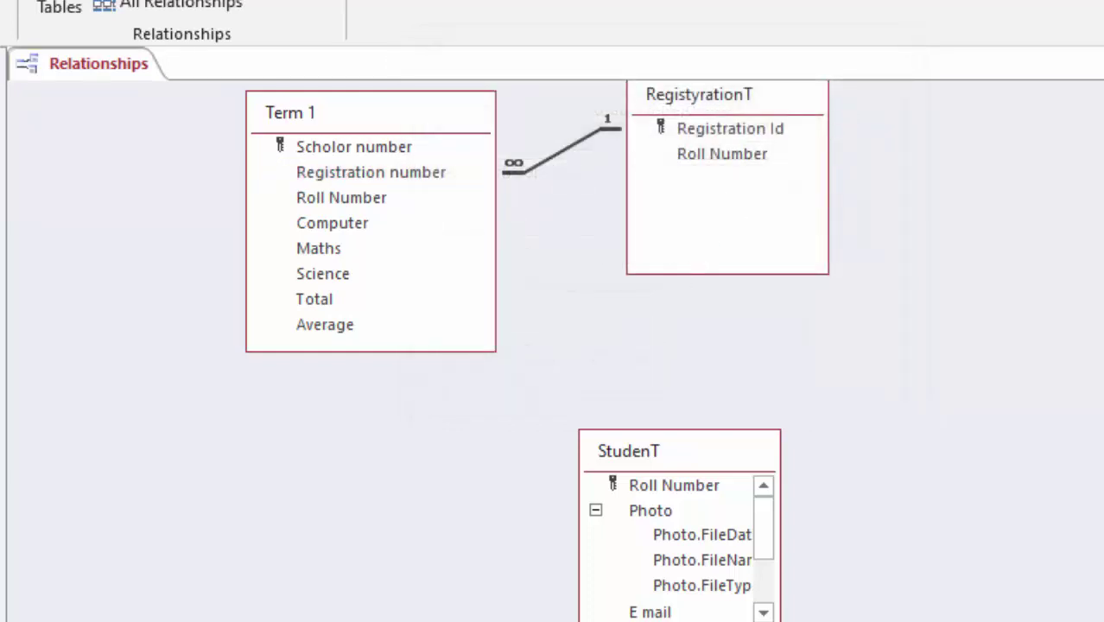
Link Term 1's Roll Number to StudenT's Roll Number with referential integrity and cascading updates
{"action": "left_click", "coordinate": [679, 487]}
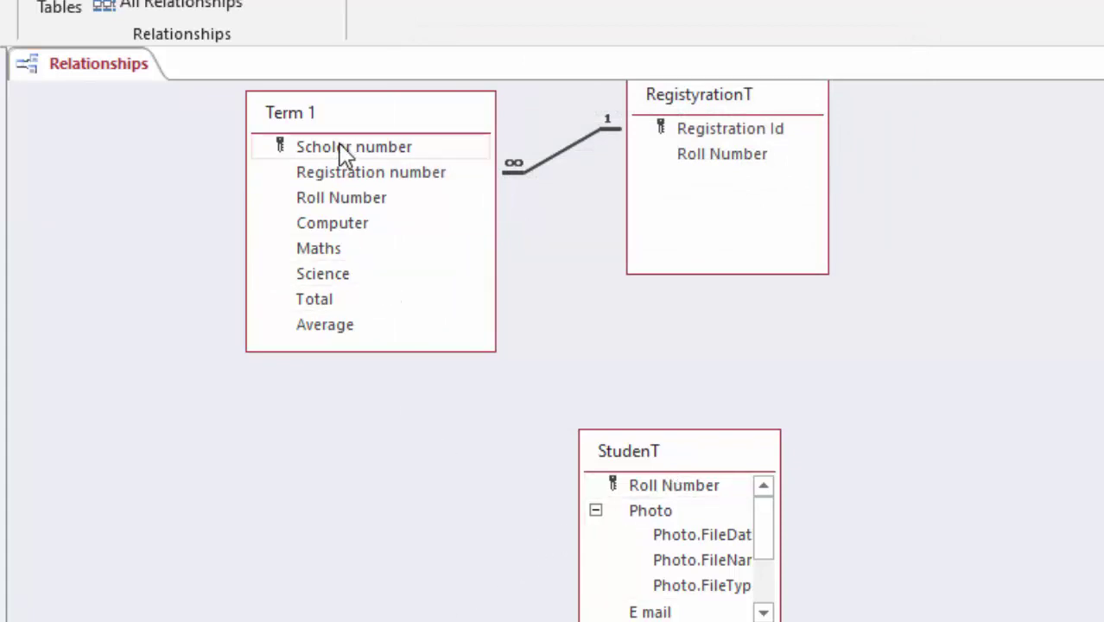
{"action": "left_click", "coordinate": [341, 196]}
{"action": "left_click", "coordinate": [778, 399]}
{"action": "left_click_drag", "start_coordinate": [682, 451], "coordinate": [901, 366]}
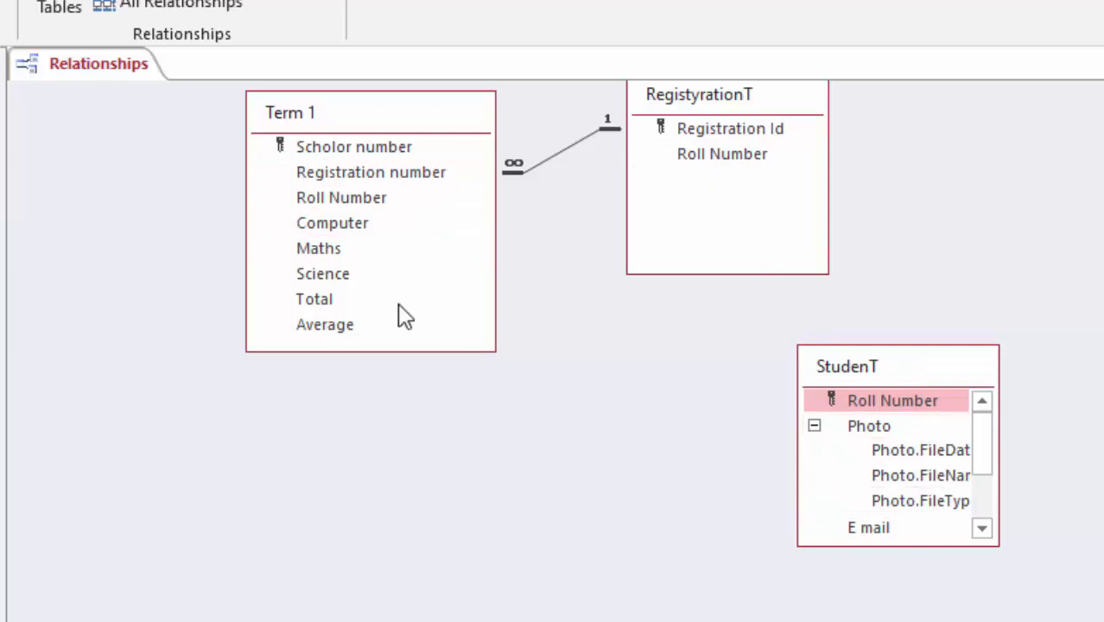
{"action": "left_click_drag", "start_coordinate": [354, 199], "coordinate": [839, 402]}
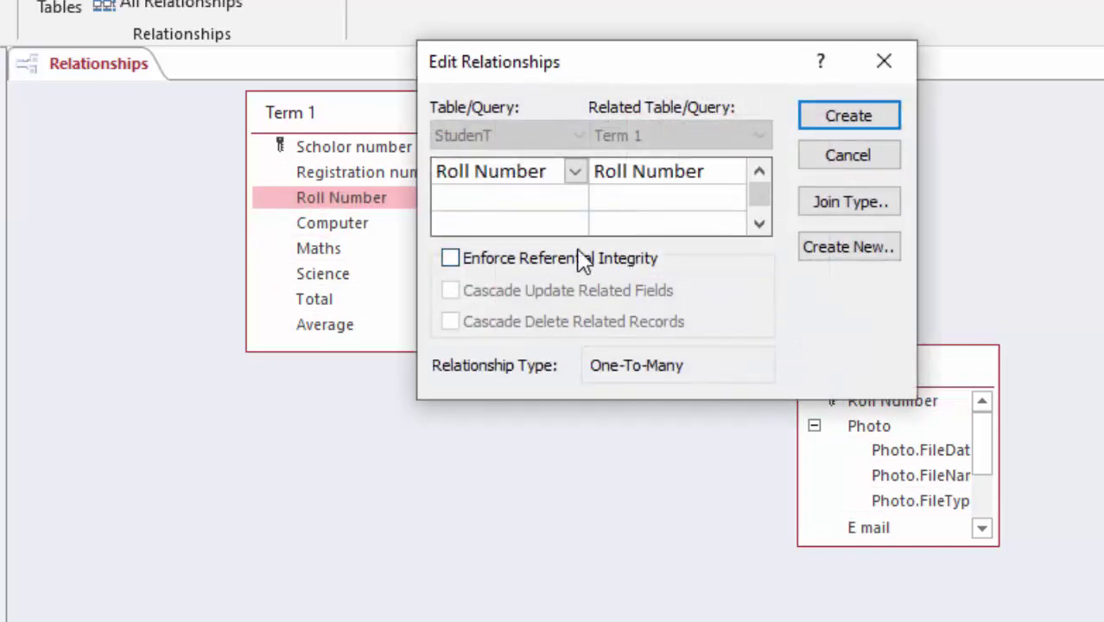
{"action": "left_click", "coordinate": [583, 259]}
{"action": "left_click", "coordinate": [577, 292]}
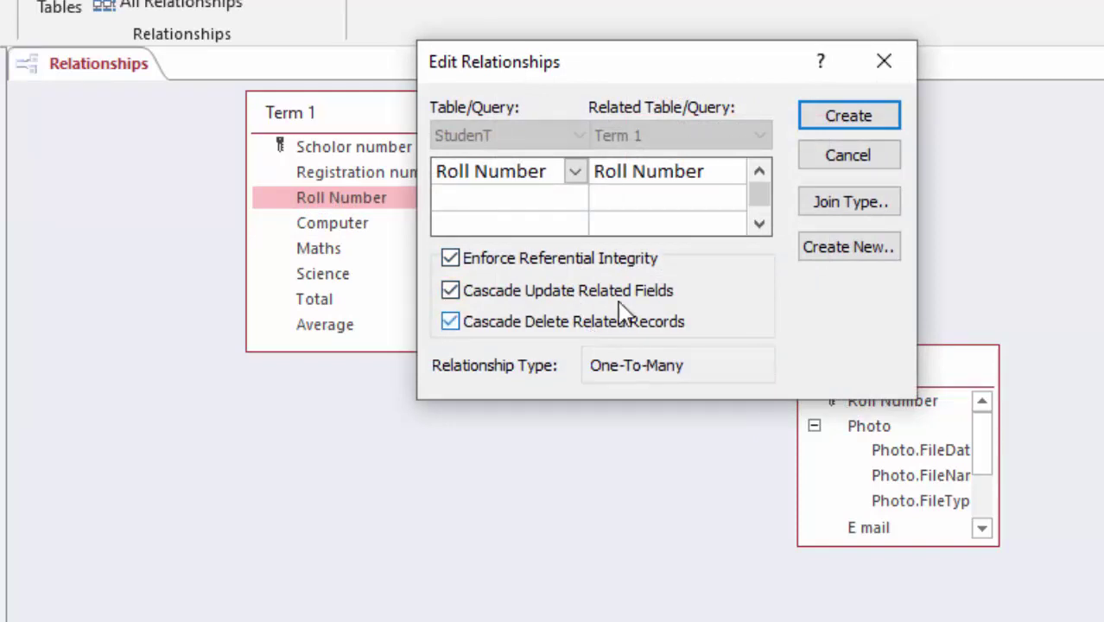
{"action": "left_click", "coordinate": [848, 118]}
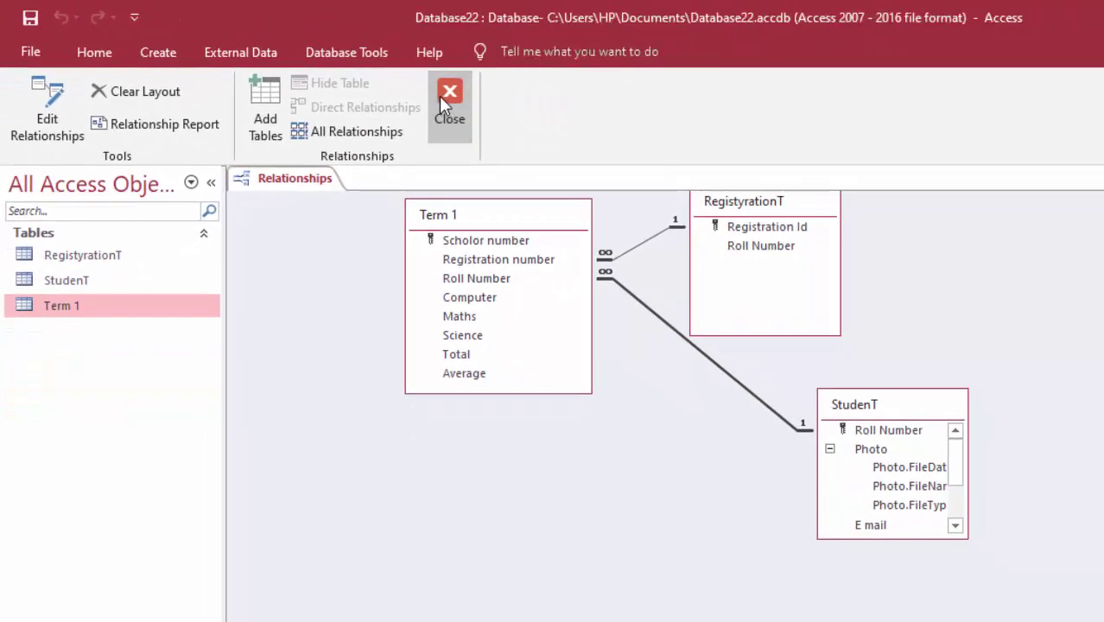
Close the Relationships layout and start the Form Wizard
{"action": "left_click", "coordinate": [566, 130]}
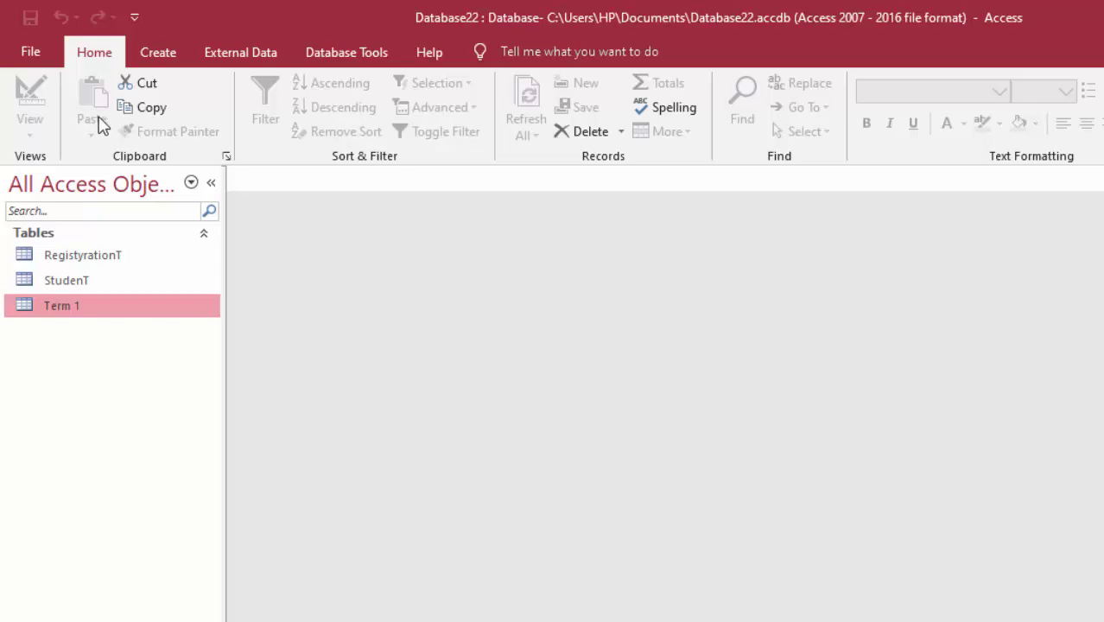
{"action": "left_click", "coordinate": [155, 53]}
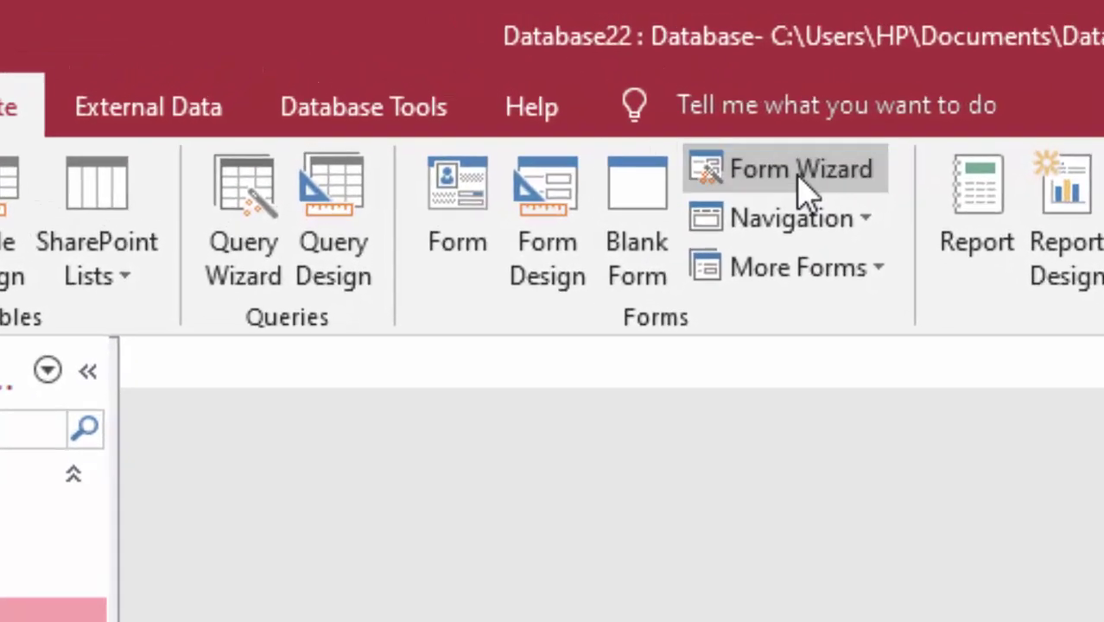
{"action": "left_click", "coordinate": [799, 172]}
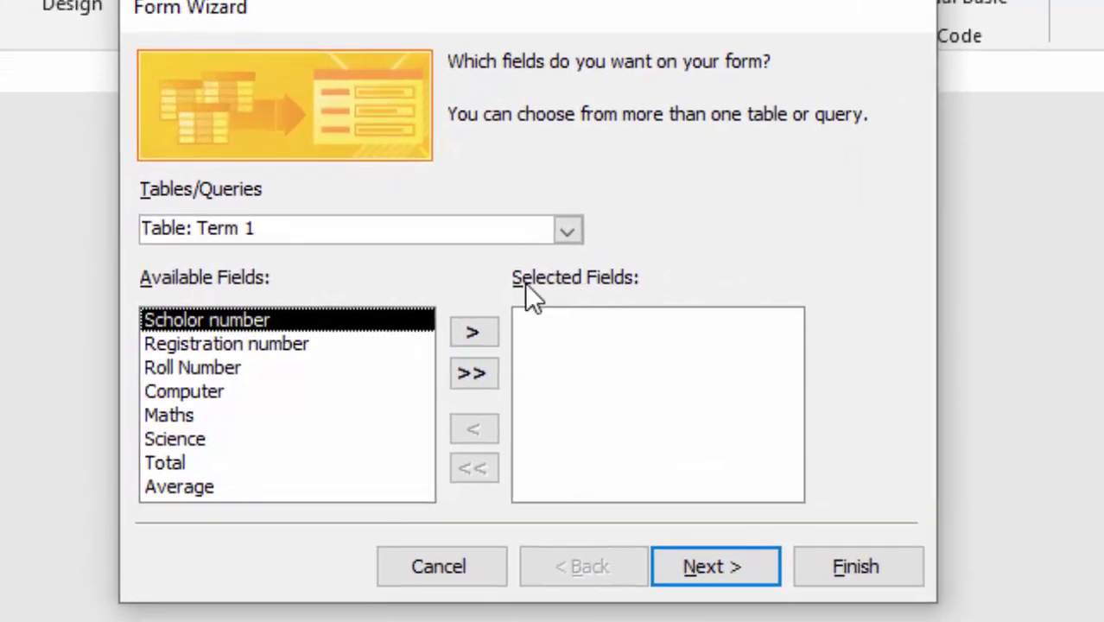
Add StudenT's Roll Number, Photo, E mail, Name of Student, City, Name of Fatther and Name of Mother
{"action": "left_click", "coordinate": [567, 230]}
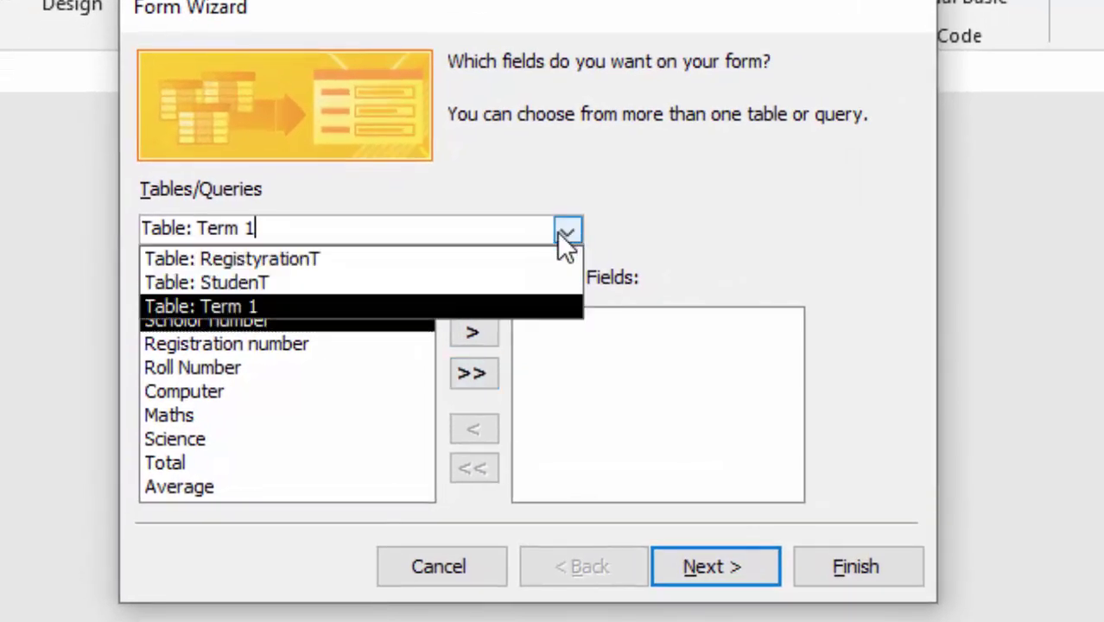
{"action": "left_click", "coordinate": [352, 281]}
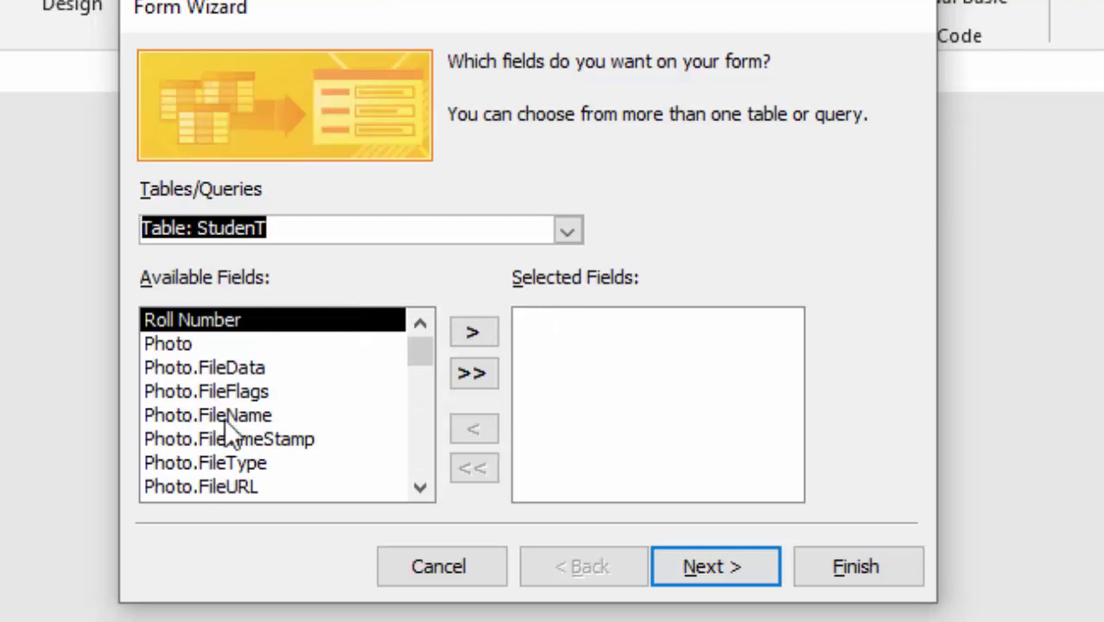
{"action": "left_click", "coordinate": [482, 332]}
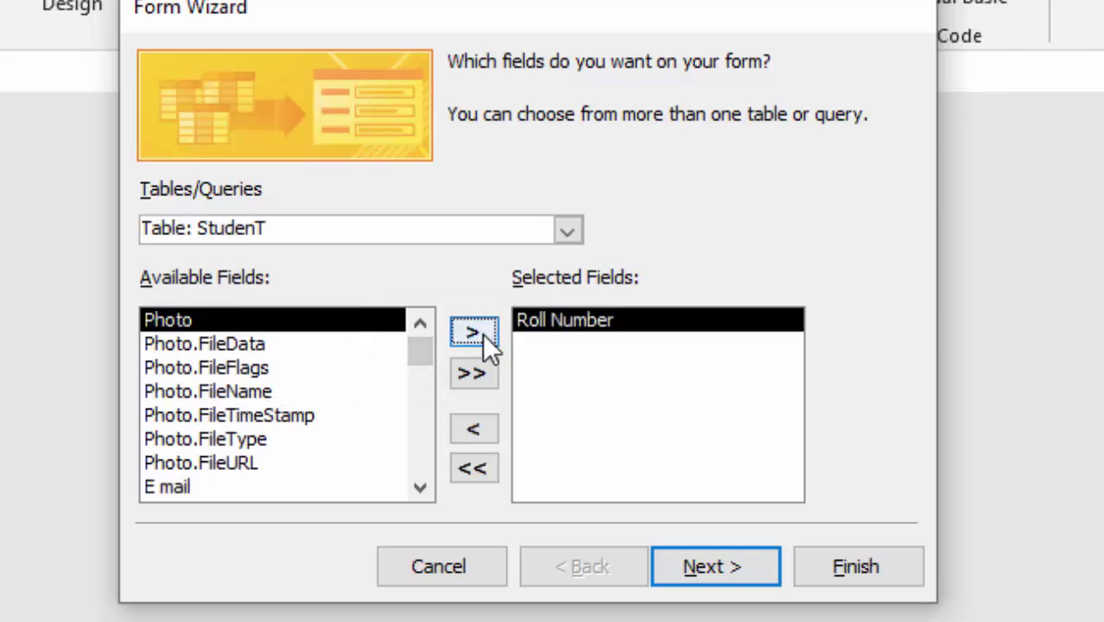
{"action": "left_click", "coordinate": [484, 337]}
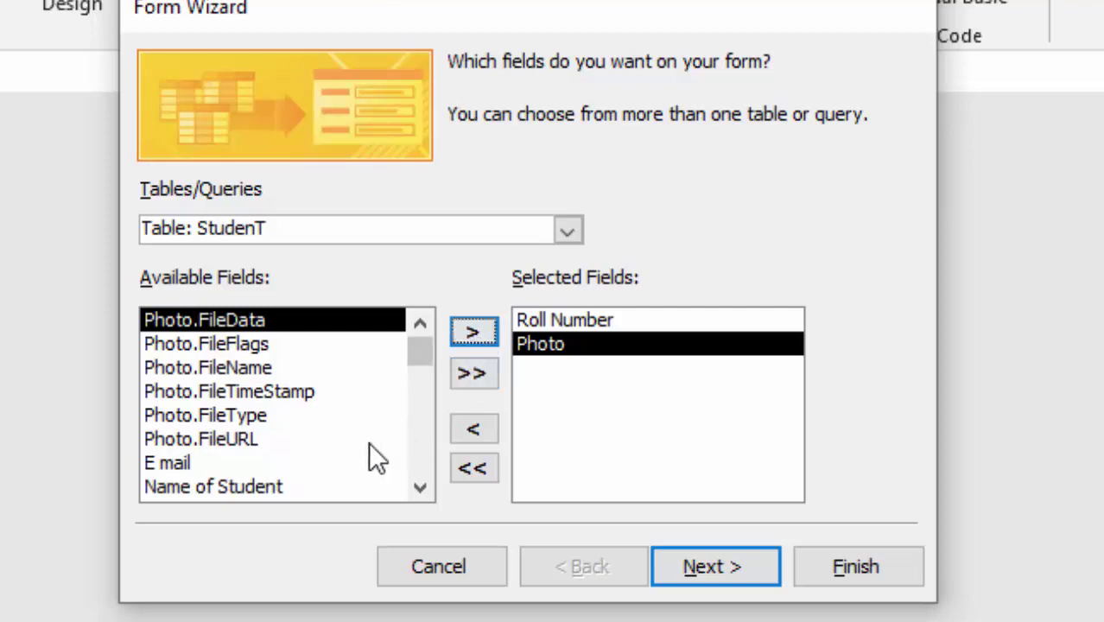
{"action": "left_click", "coordinate": [184, 467]}
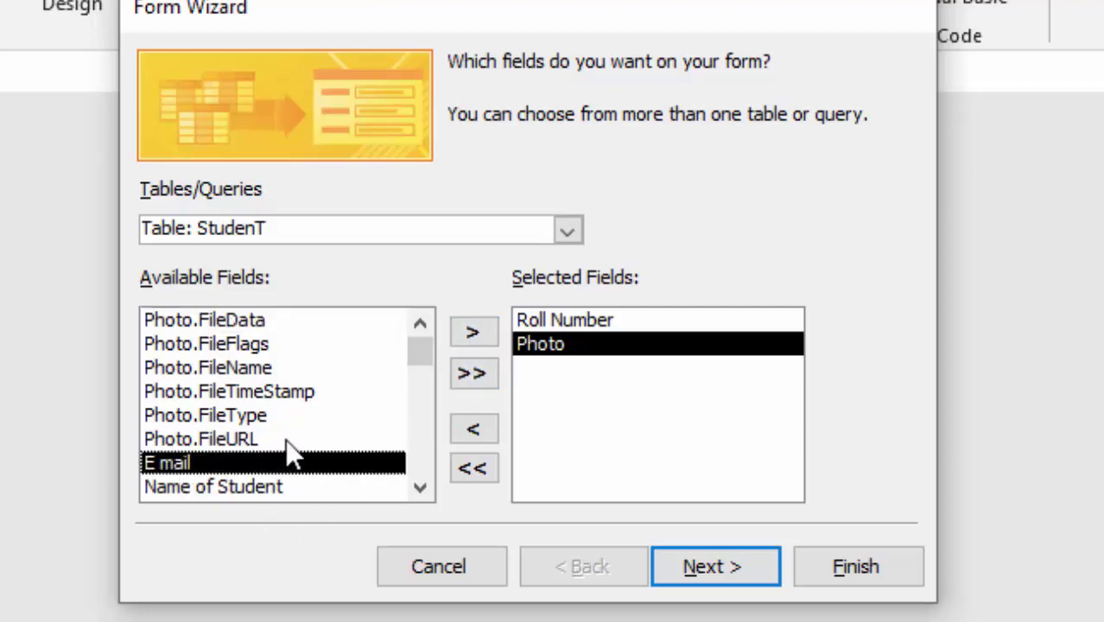
{"action": "left_click", "coordinate": [474, 334]}
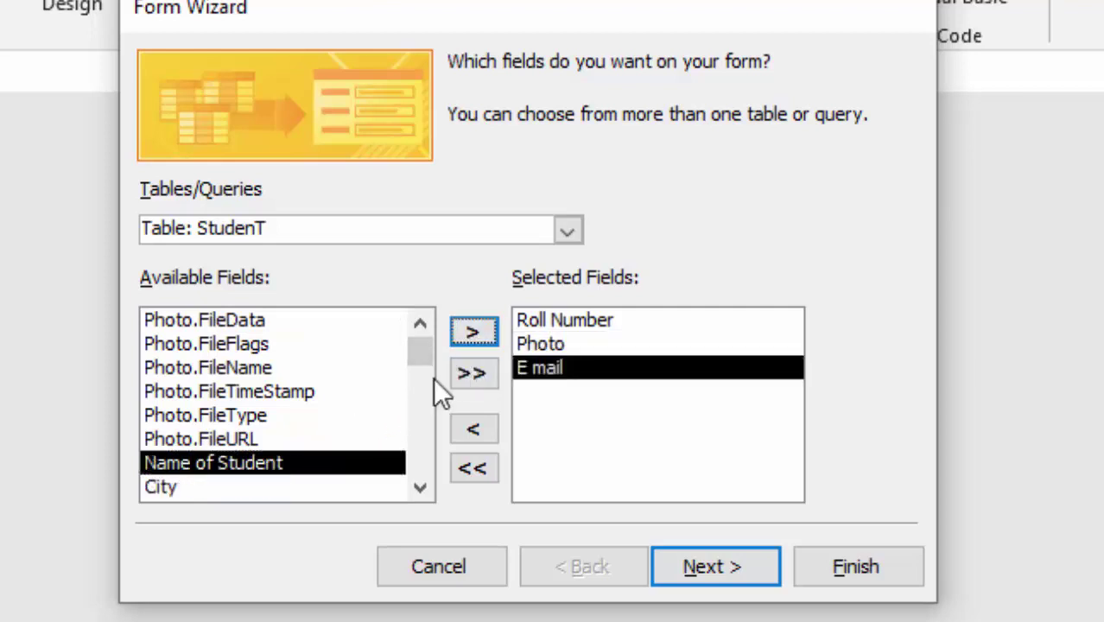
{"action": "left_click", "coordinate": [472, 334]}
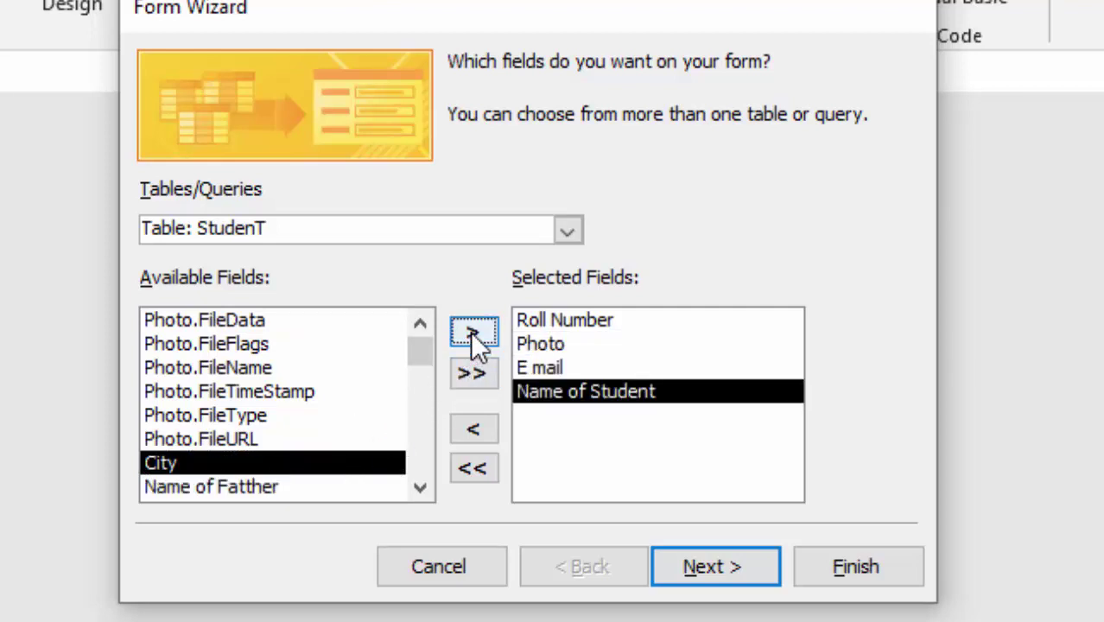
{"action": "left_click", "coordinate": [473, 334]}
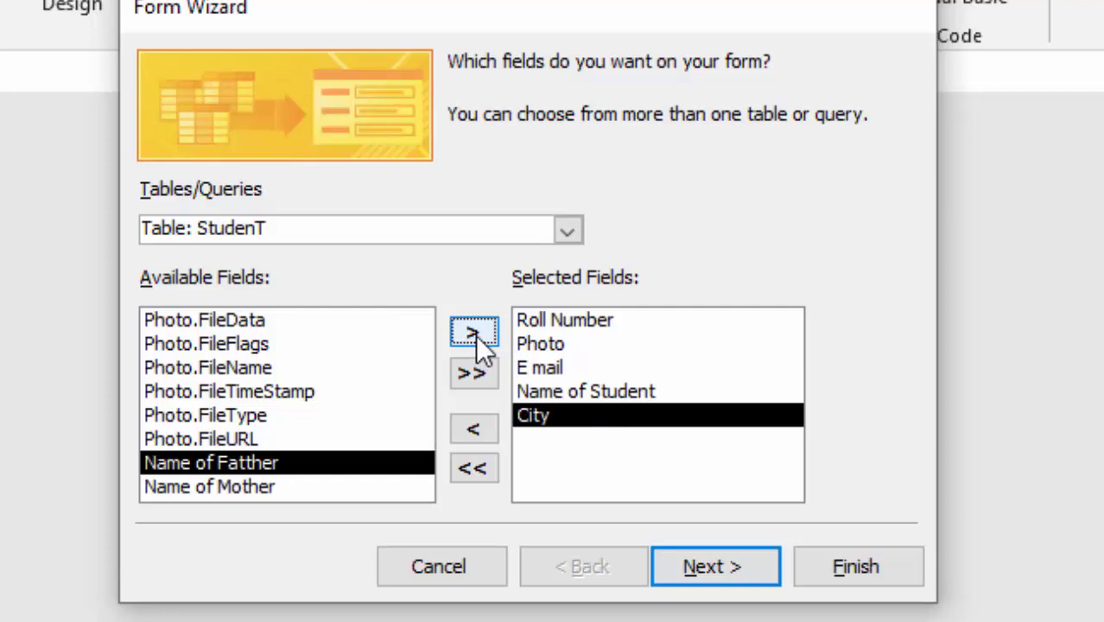
{"action": "left_click", "coordinate": [475, 335]}
{"action": "left_click", "coordinate": [475, 334]}
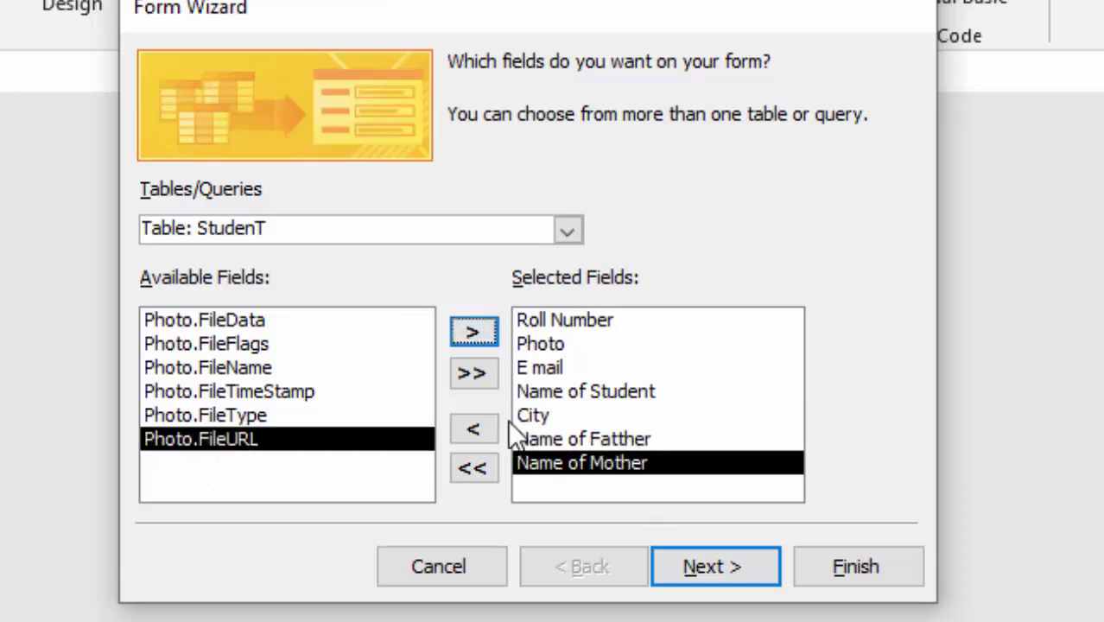
Add RegistyrationT's Registration Id and Term 1's Scholor number, Computer, Maths, Science and Total
{"action": "left_click", "coordinate": [566, 230]}
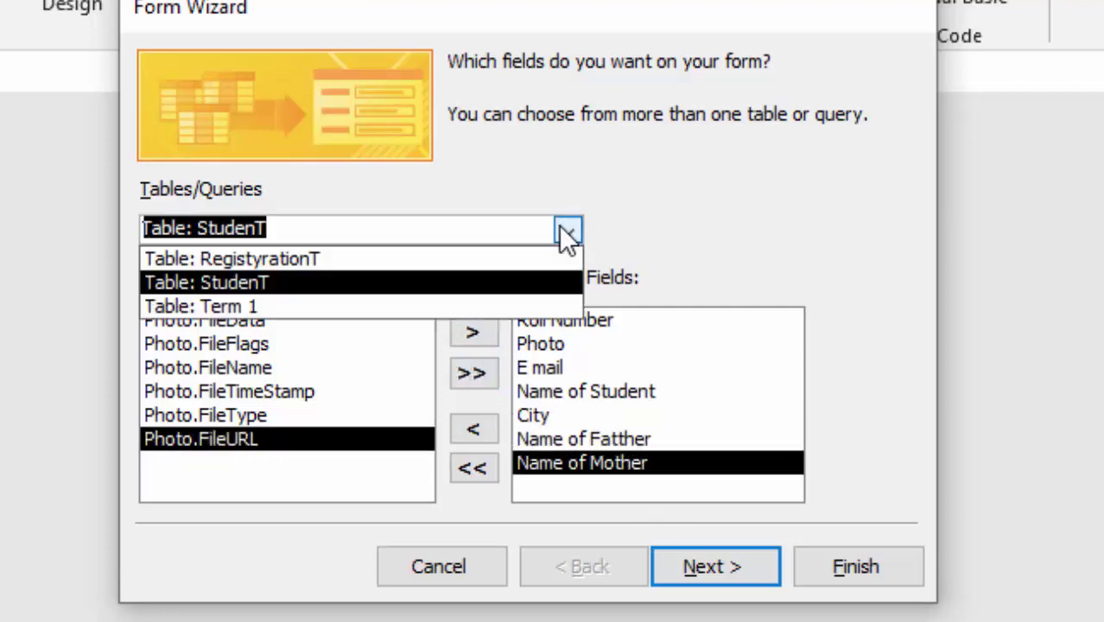
{"action": "left_click", "coordinate": [443, 266]}
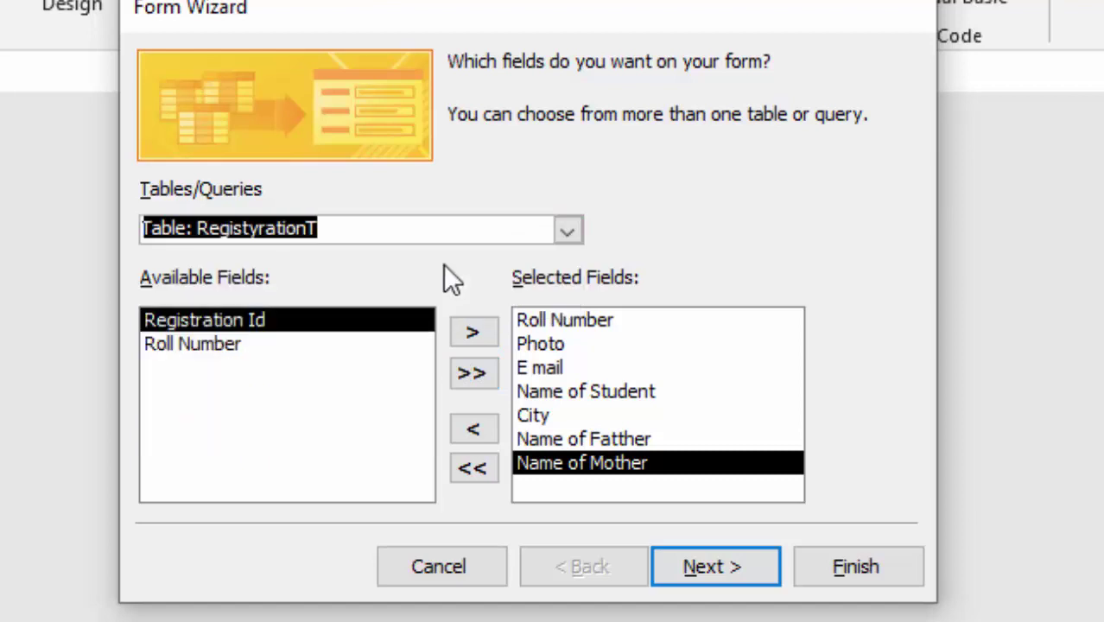
{"action": "left_click", "coordinate": [470, 328]}
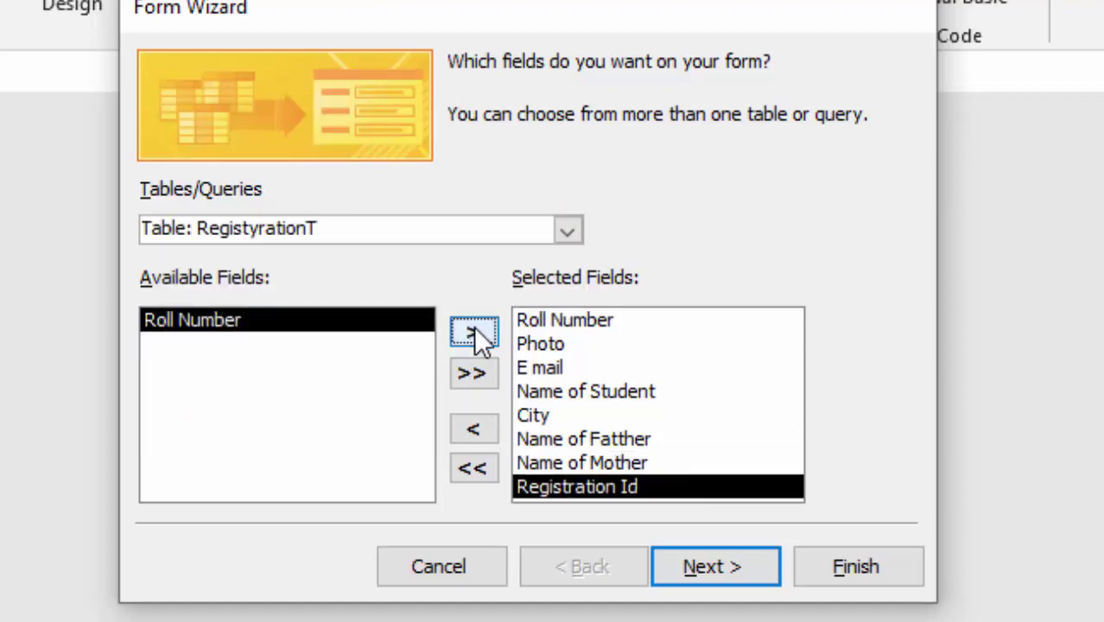
{"action": "left_click", "coordinate": [567, 231]}
{"action": "left_click", "coordinate": [510, 301]}
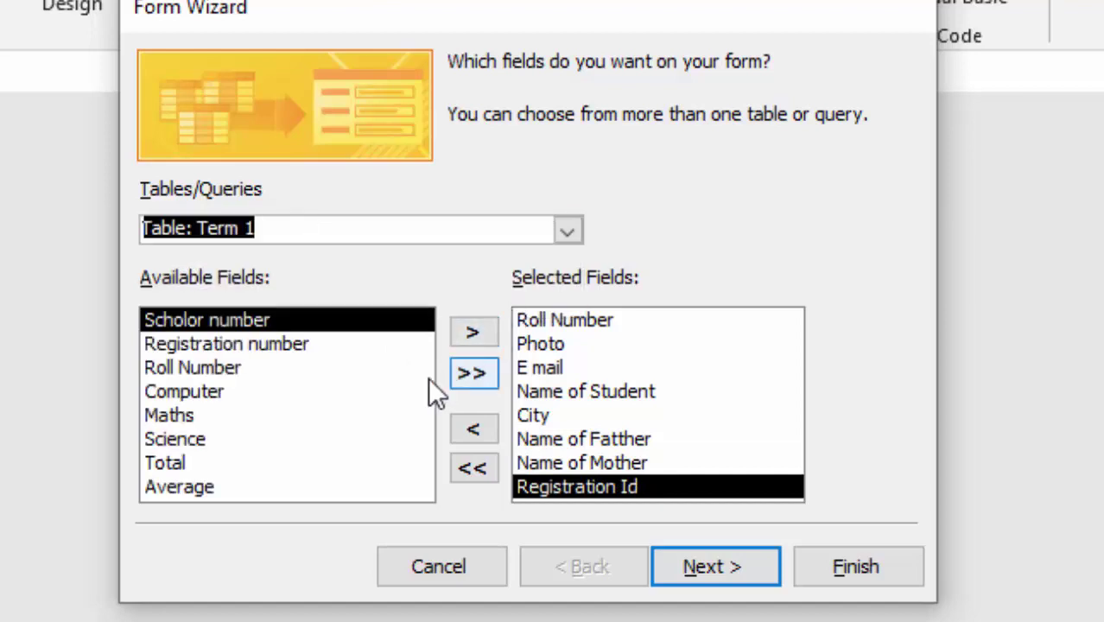
{"action": "left_click", "coordinate": [482, 331]}
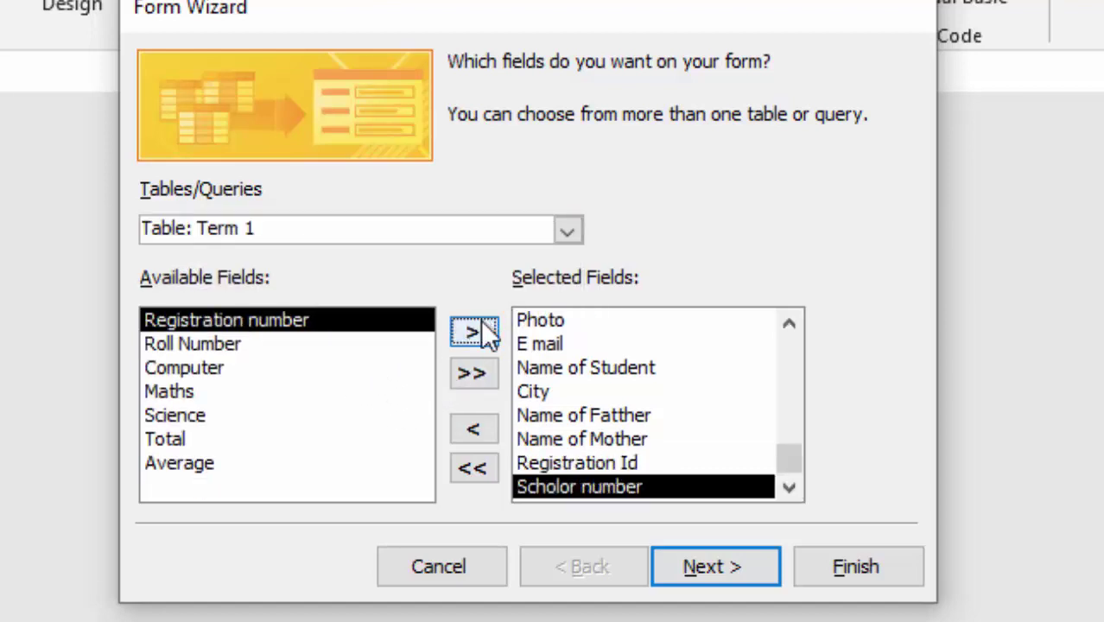
{"action": "left_click", "coordinate": [184, 368]}
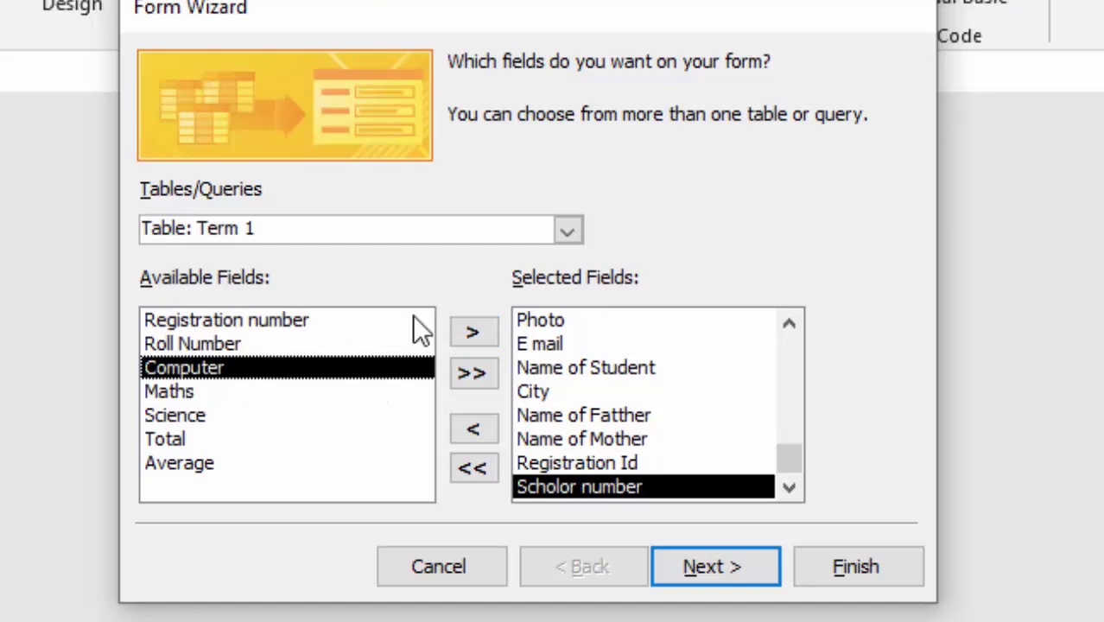
{"action": "left_click", "coordinate": [474, 333]}
{"action": "left_click", "coordinate": [473, 333]}
{"action": "left_click", "coordinate": [473, 333]}
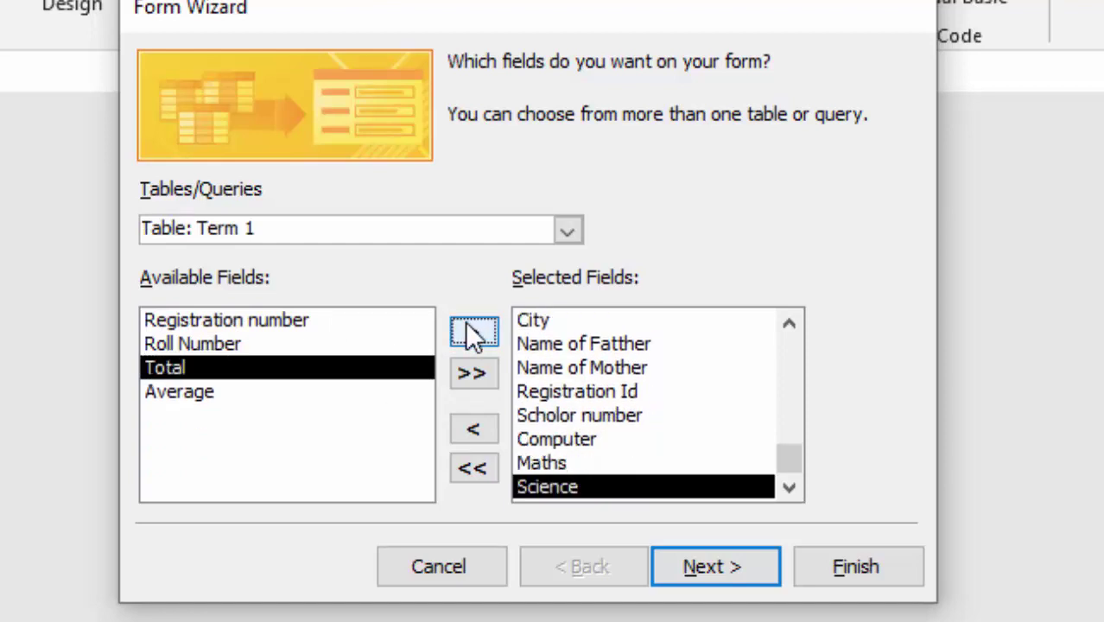
{"action": "left_click", "coordinate": [474, 333]}
{"action": "left_click", "coordinate": [473, 333]}
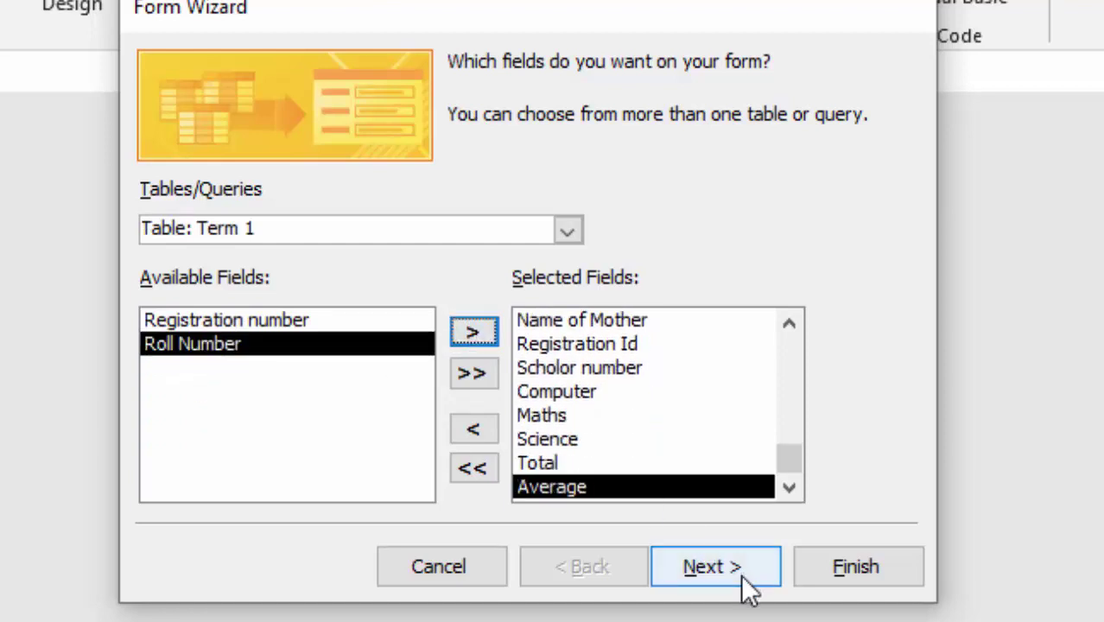
Finish the wizard with StudenT as main form, a tabular Term 1 Subform, opening in design view
{"action": "left_click", "coordinate": [713, 567]}
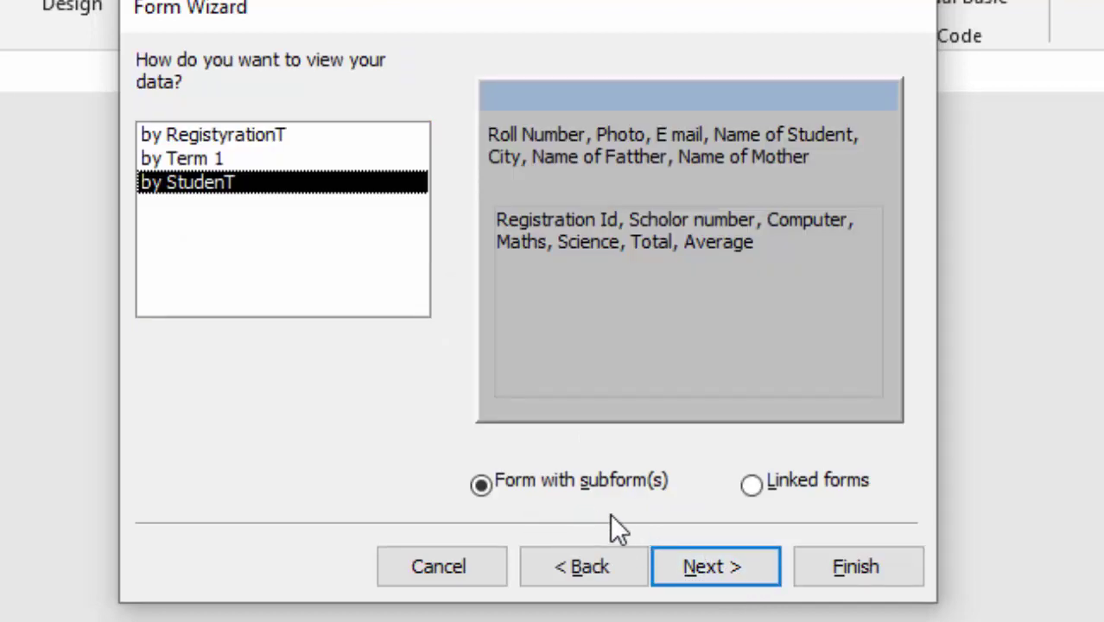
{"action": "left_click", "coordinate": [717, 567]}
{"action": "key", "text": "alt+t"}
{"action": "left_click", "coordinate": [722, 581]}
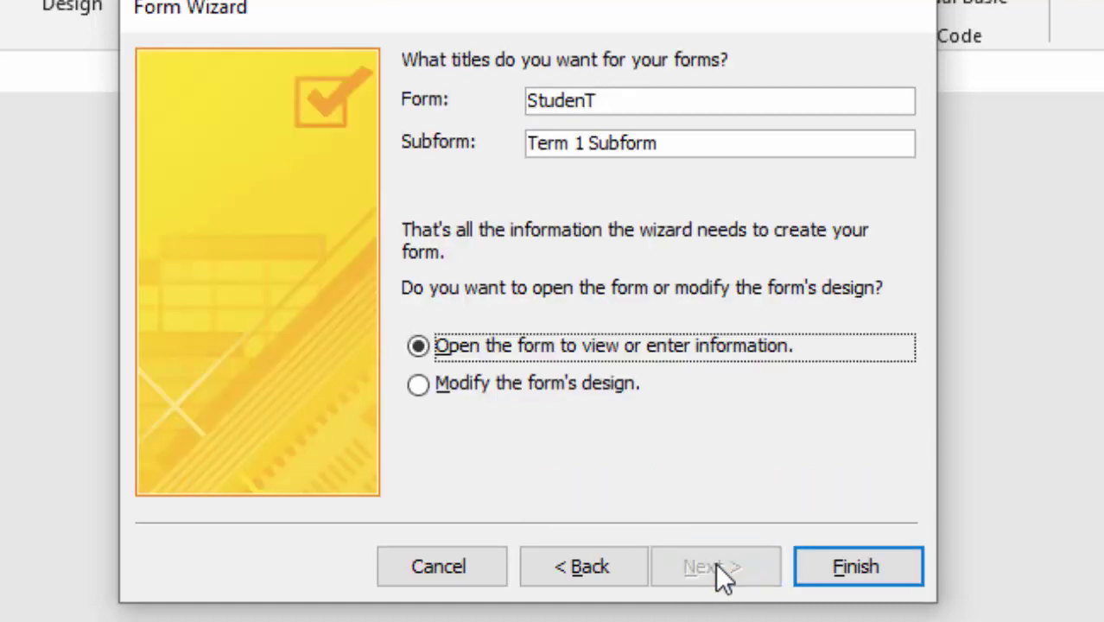
{"action": "left_click", "coordinate": [505, 386]}
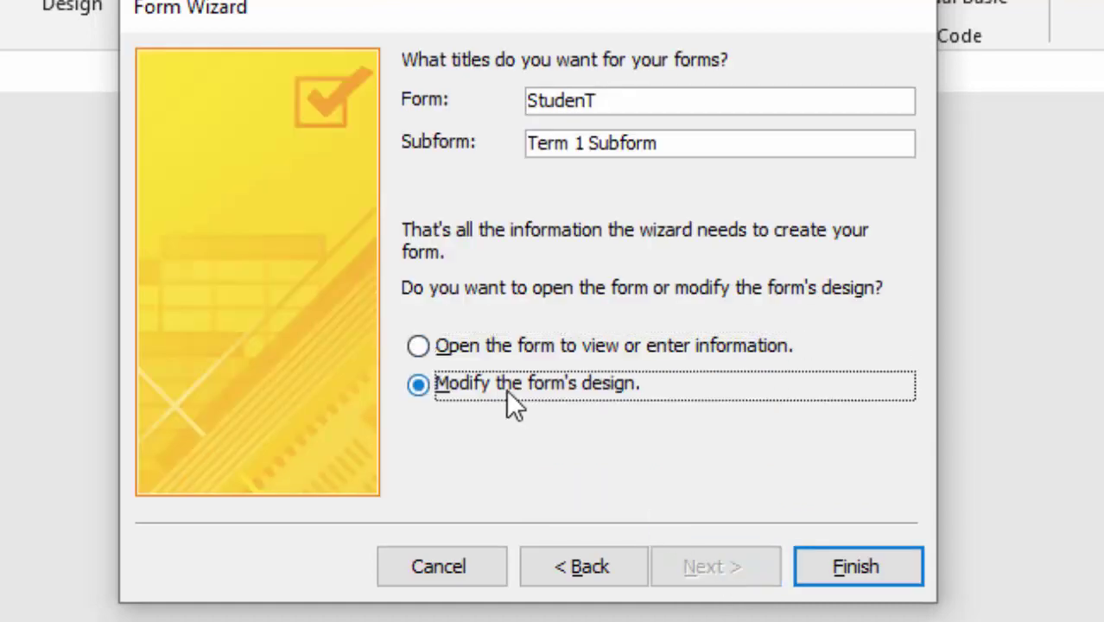
{"action": "left_click", "coordinate": [827, 577]}
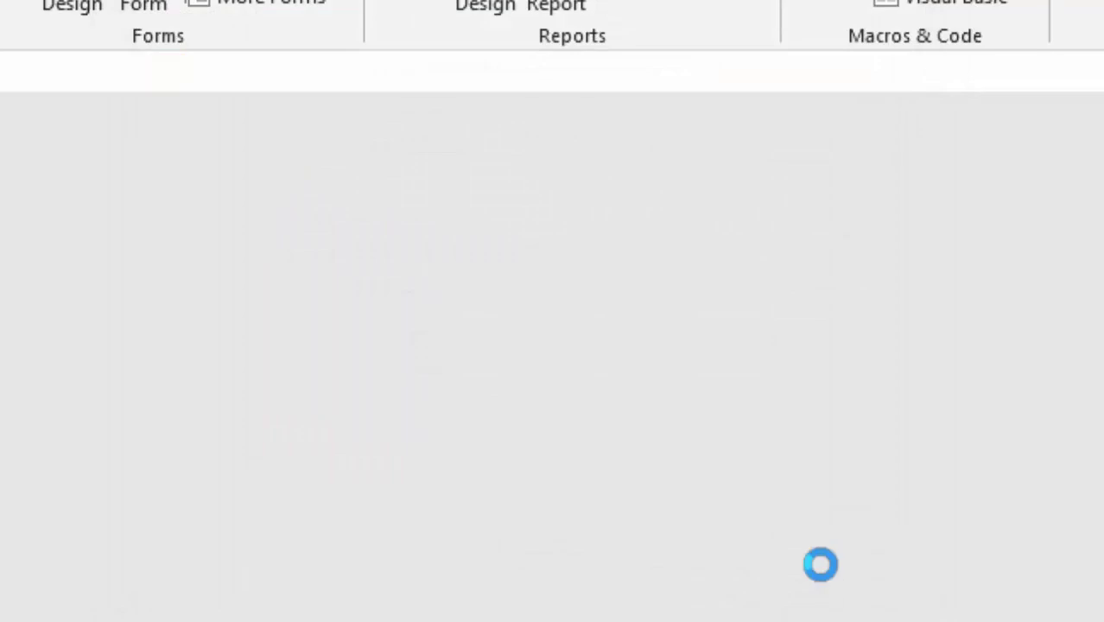
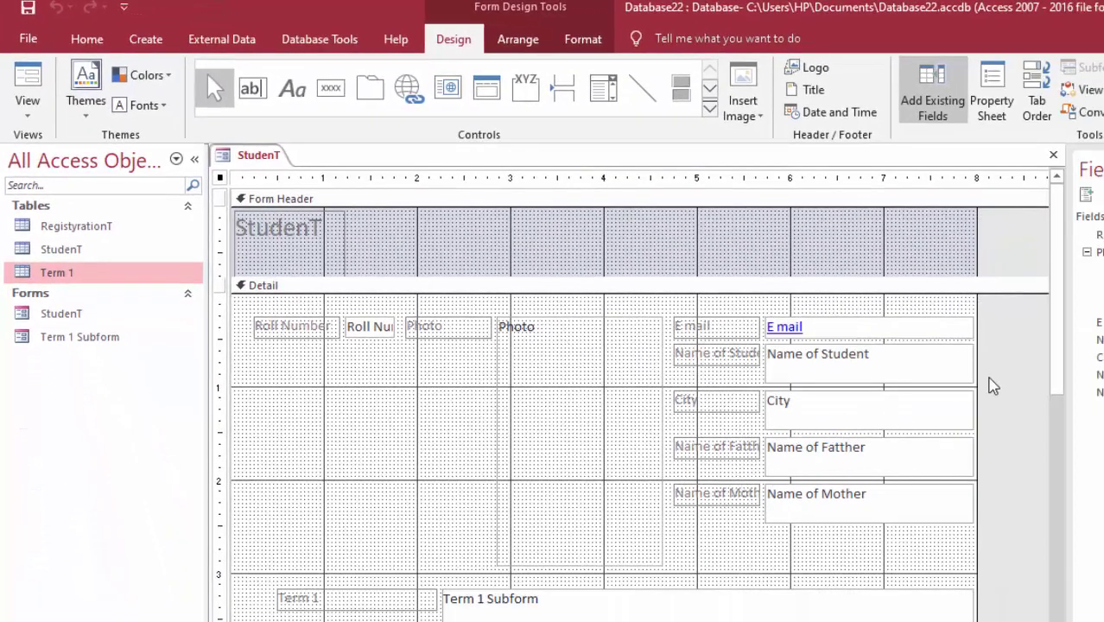
Widen the StudenT form to the right and shrink the Photo image control
{"action": "left_click_drag", "start_coordinate": [976, 370], "coordinate": [1070, 439]}
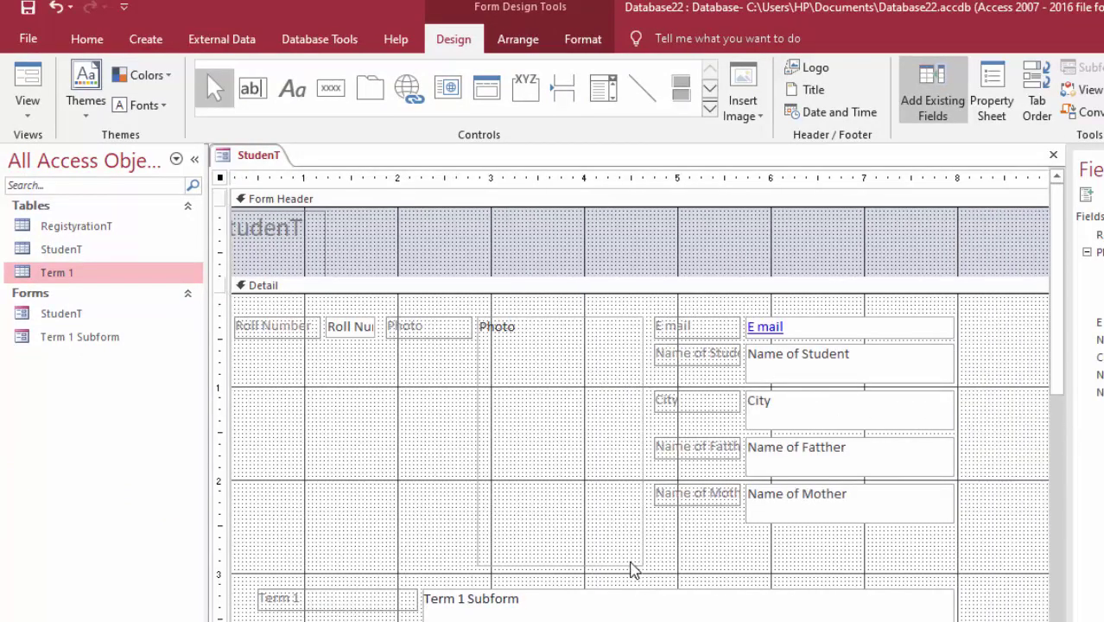
{"action": "left_click", "coordinate": [632, 564]}
{"action": "left_click_drag", "start_coordinate": [646, 575], "coordinate": [624, 411]}
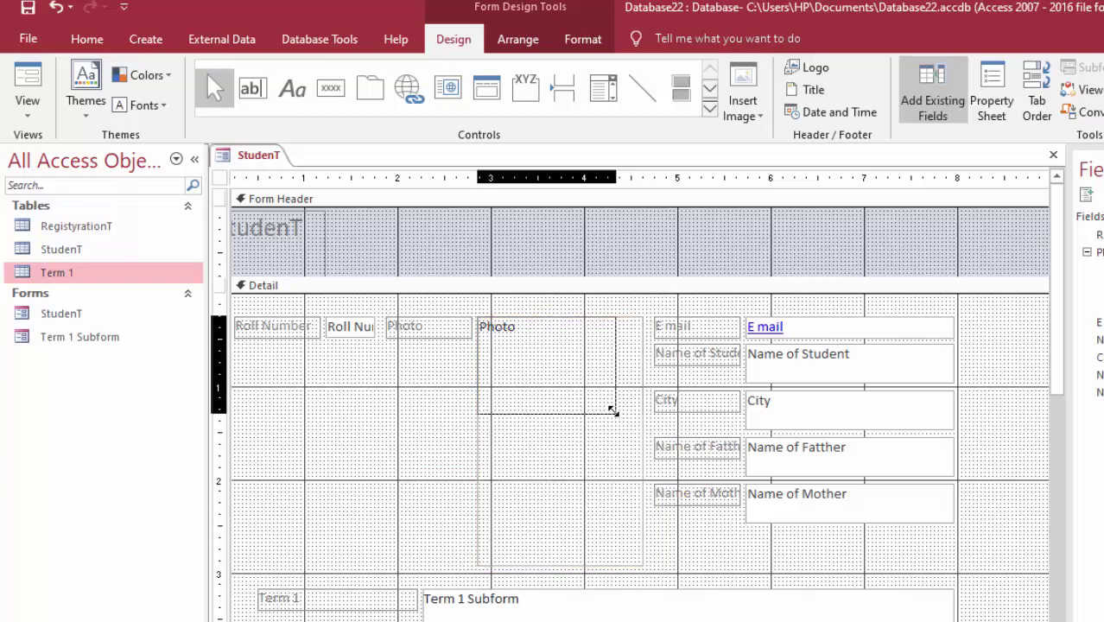
{"action": "left_click_drag", "start_coordinate": [624, 412], "coordinate": [605, 410]}
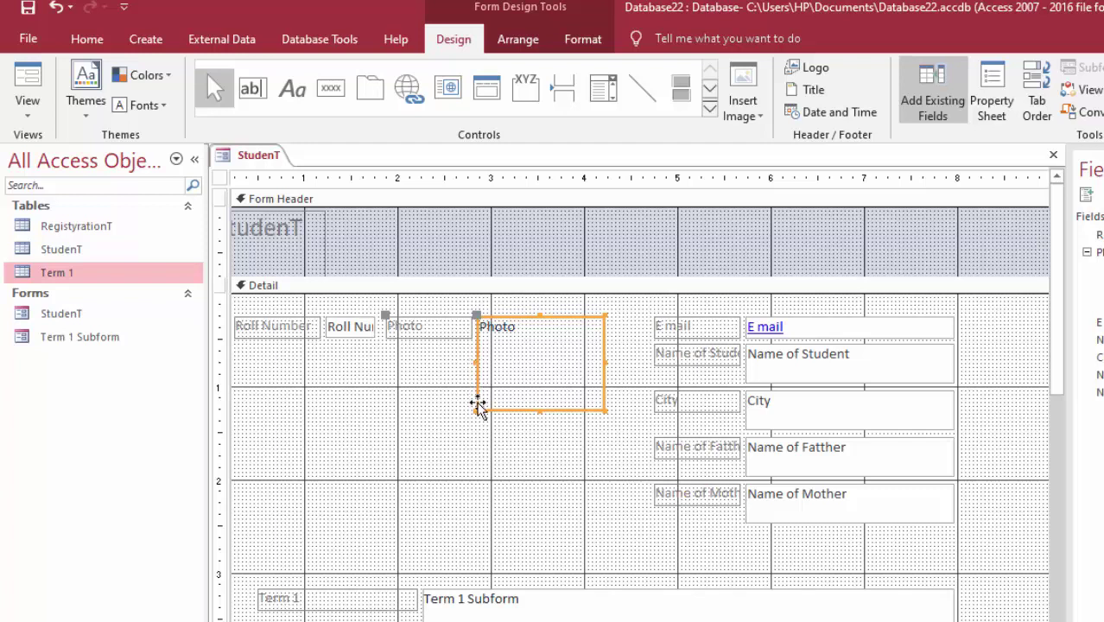
{"action": "left_click_drag", "start_coordinate": [475, 410], "coordinate": [499, 376]}
Delete the StudenT title label from the form header
{"action": "left_click", "coordinate": [328, 241]}
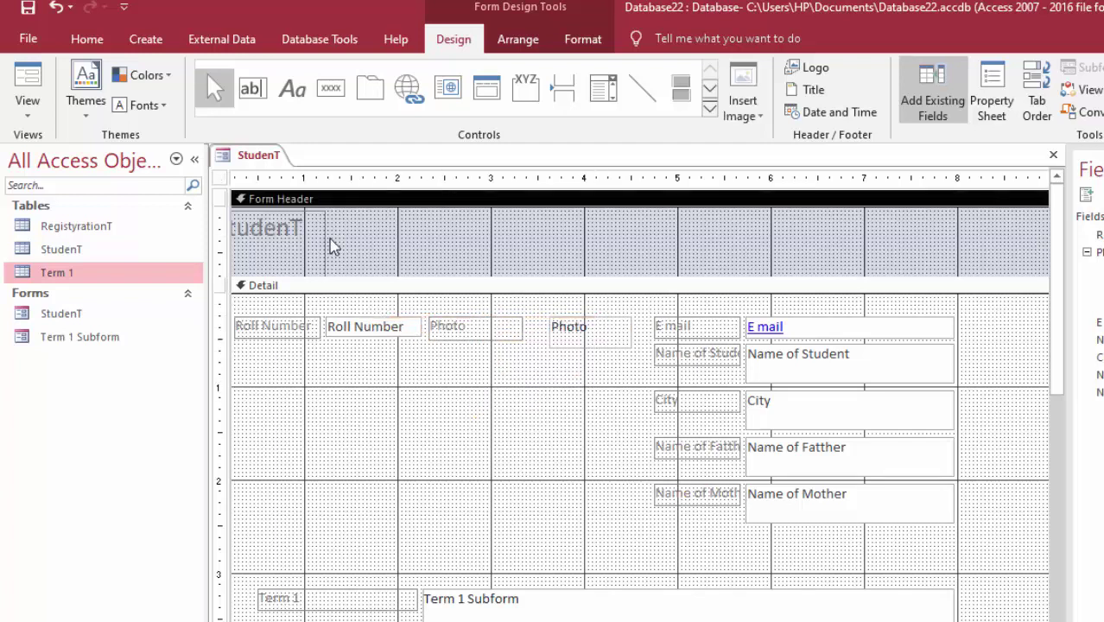
{"action": "left_click", "coordinate": [322, 259]}
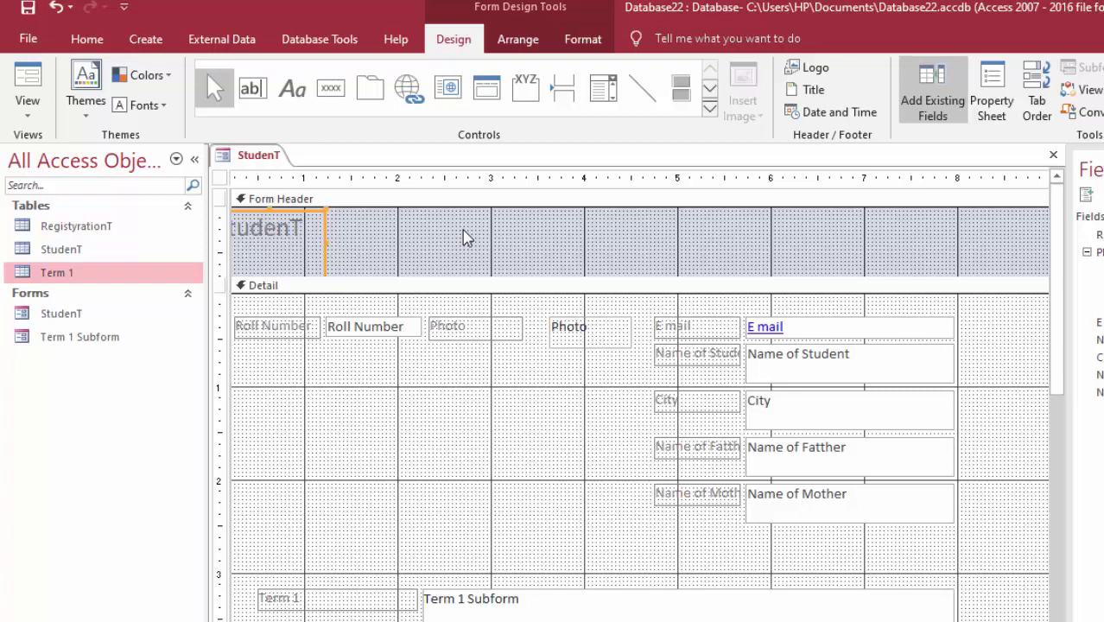
{"action": "key", "text": "Delete"}
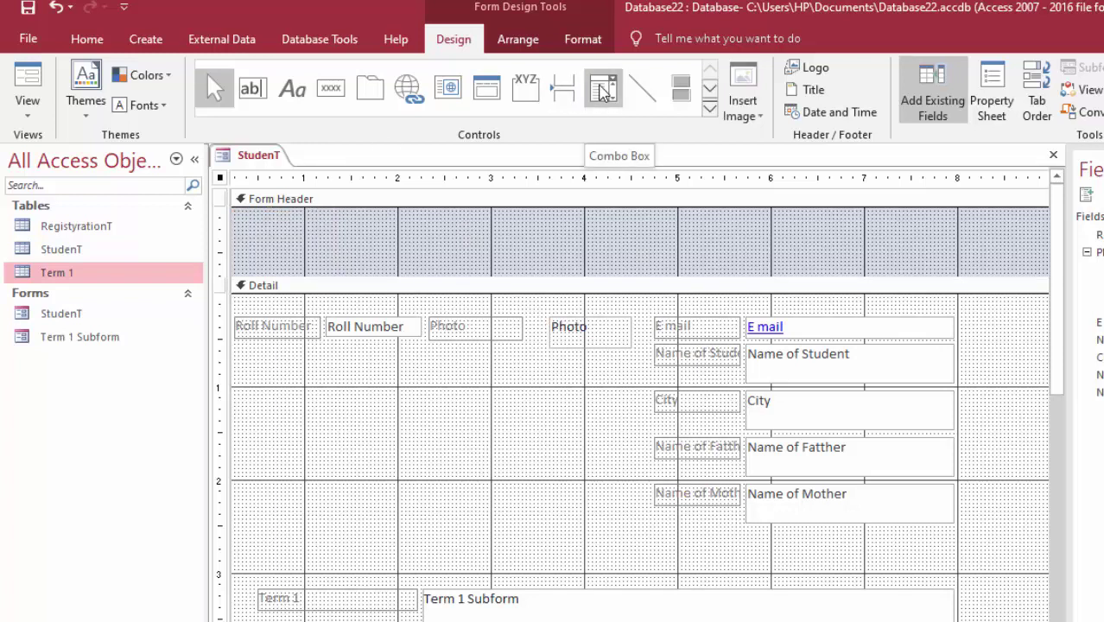
Draw a header combo box that finds a record on the form by Roll Number
{"action": "left_click", "coordinate": [602, 90]}
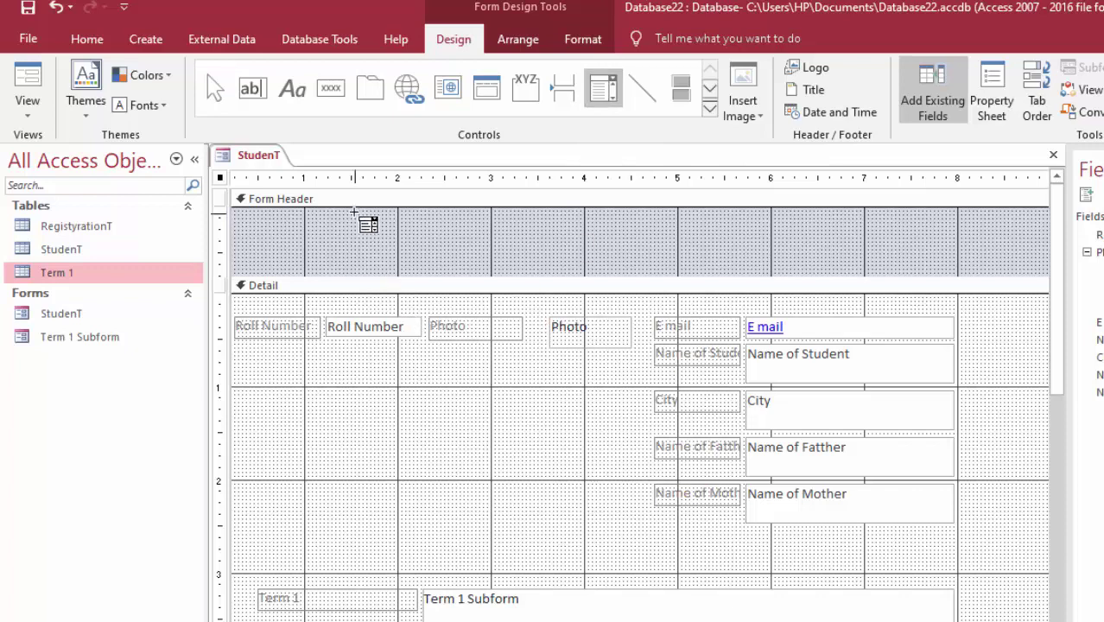
{"action": "left_click_drag", "start_coordinate": [355, 215], "coordinate": [477, 234]}
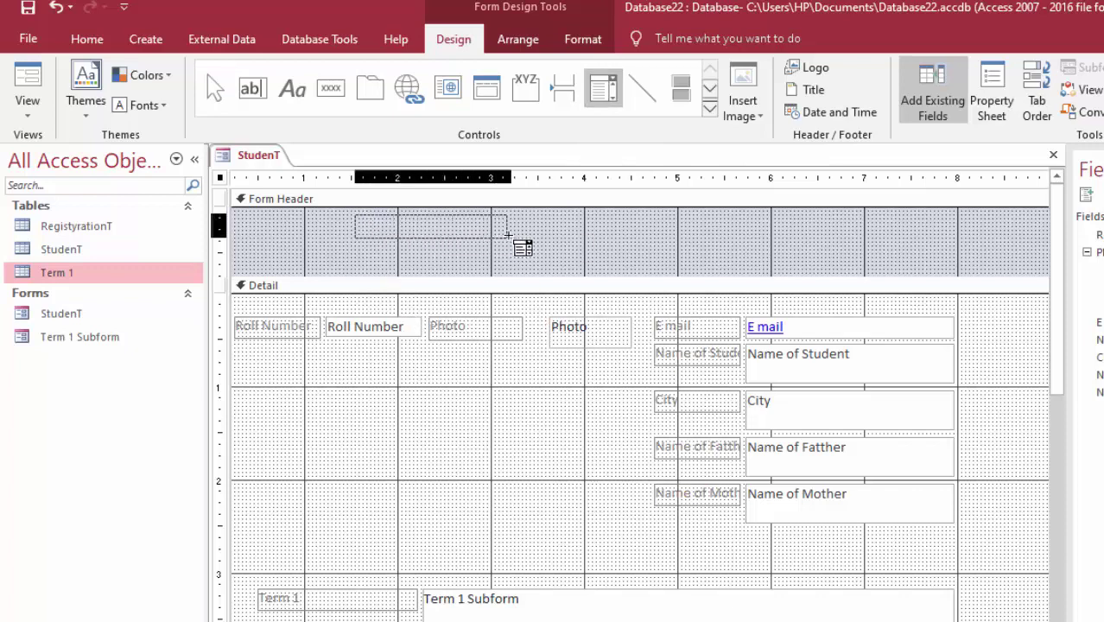
{"action": "left_click_drag", "start_coordinate": [477, 235], "coordinate": [530, 235]}
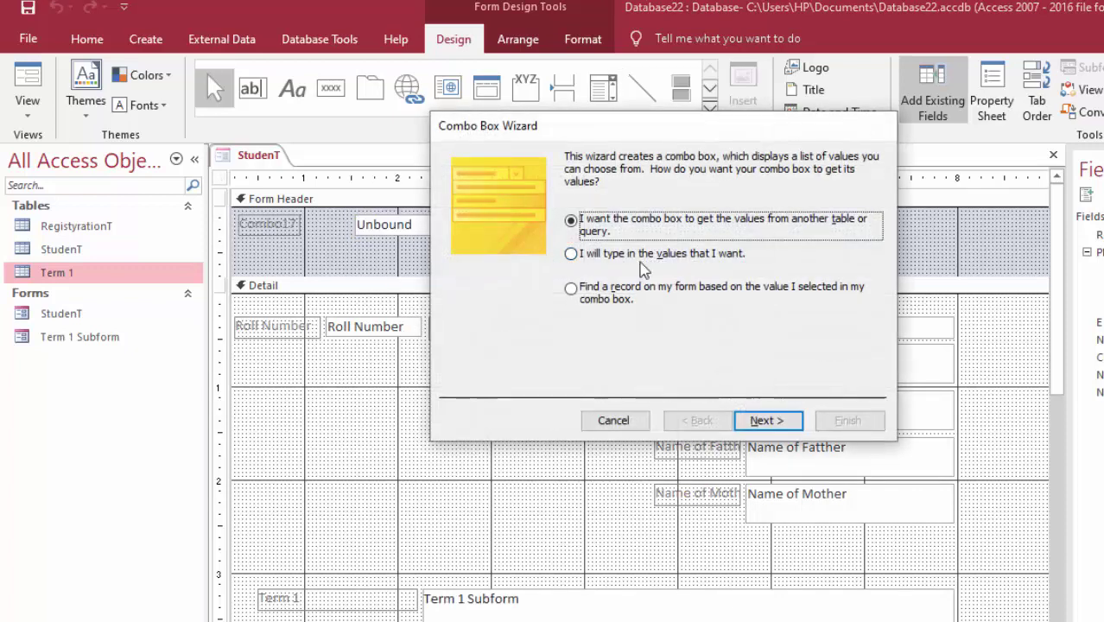
{"action": "left_click", "coordinate": [589, 296]}
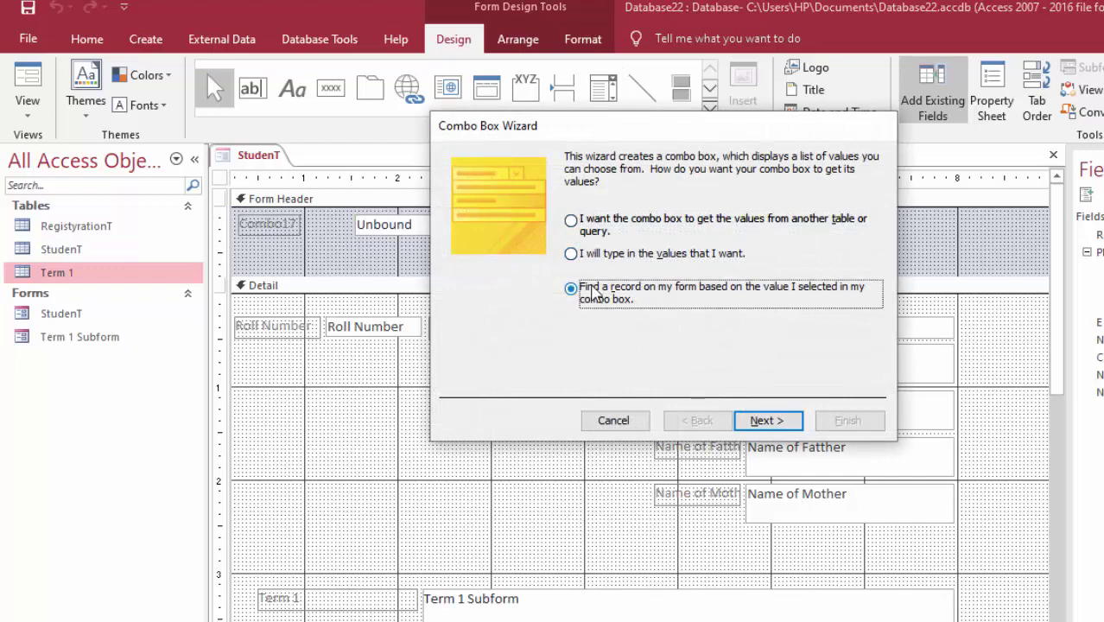
{"action": "left_click", "coordinate": [780, 424]}
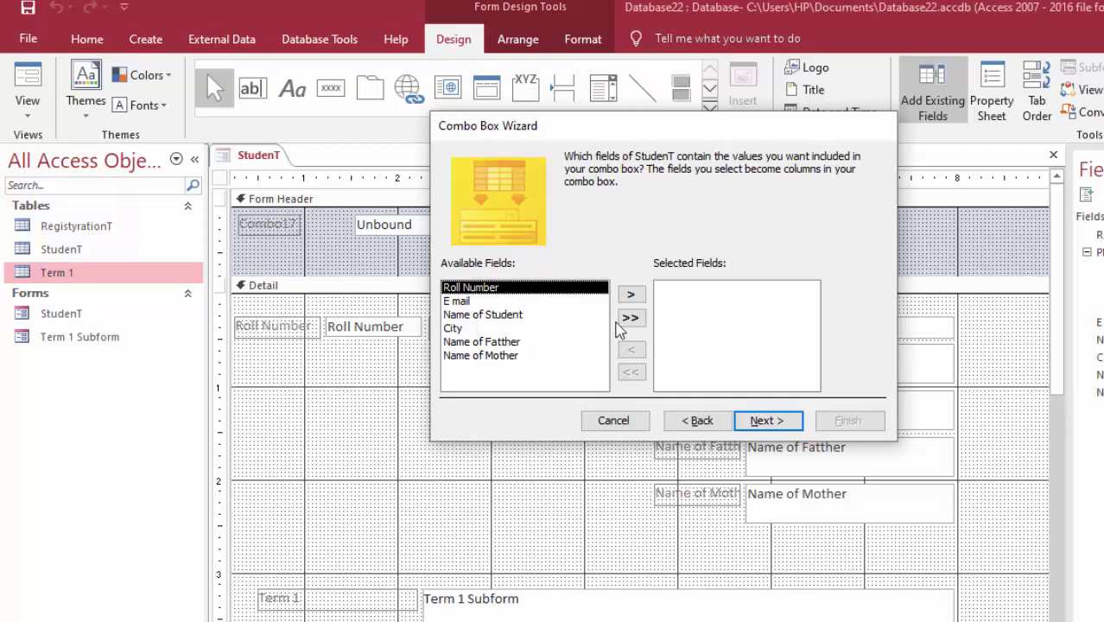
{"action": "left_click", "coordinate": [631, 294]}
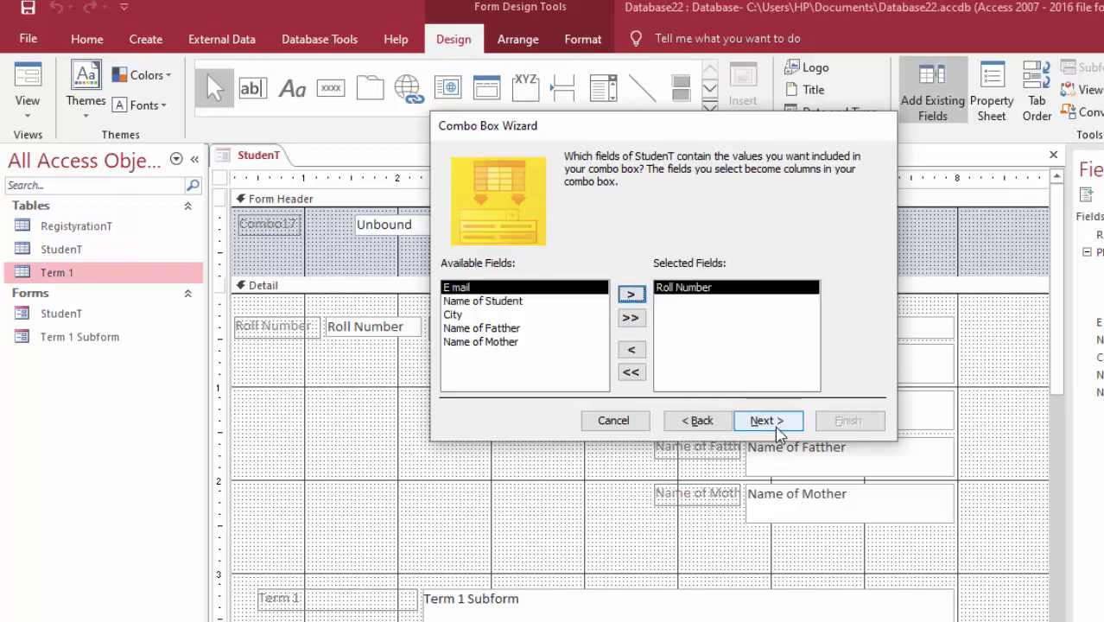
{"action": "left_click", "coordinate": [767, 421]}
{"action": "left_click", "coordinate": [777, 430]}
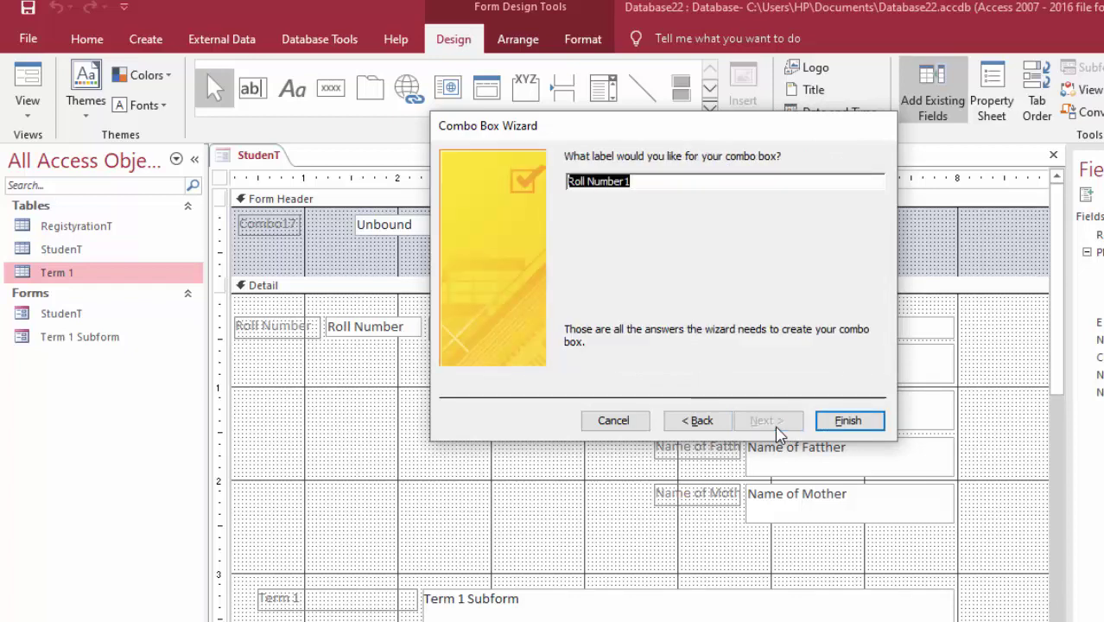
{"action": "left_click", "coordinate": [839, 421]}
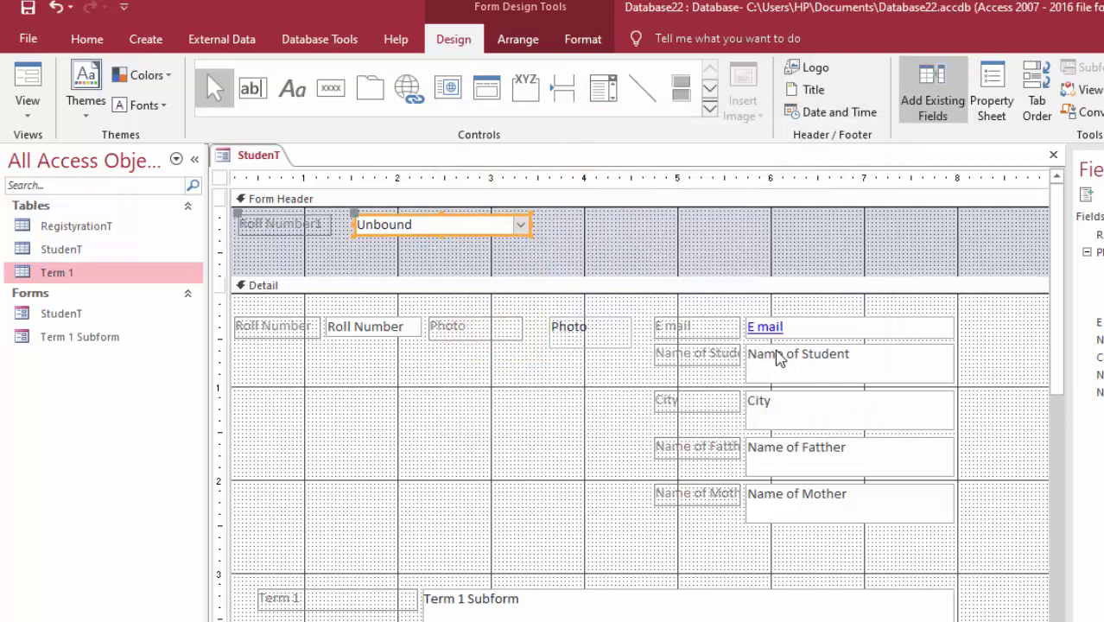
Select the Detail section and preview background colours without applying one
{"action": "scroll", "coordinate": [649, 531], "scroll_direction": "down", "scroll_amount": 3}
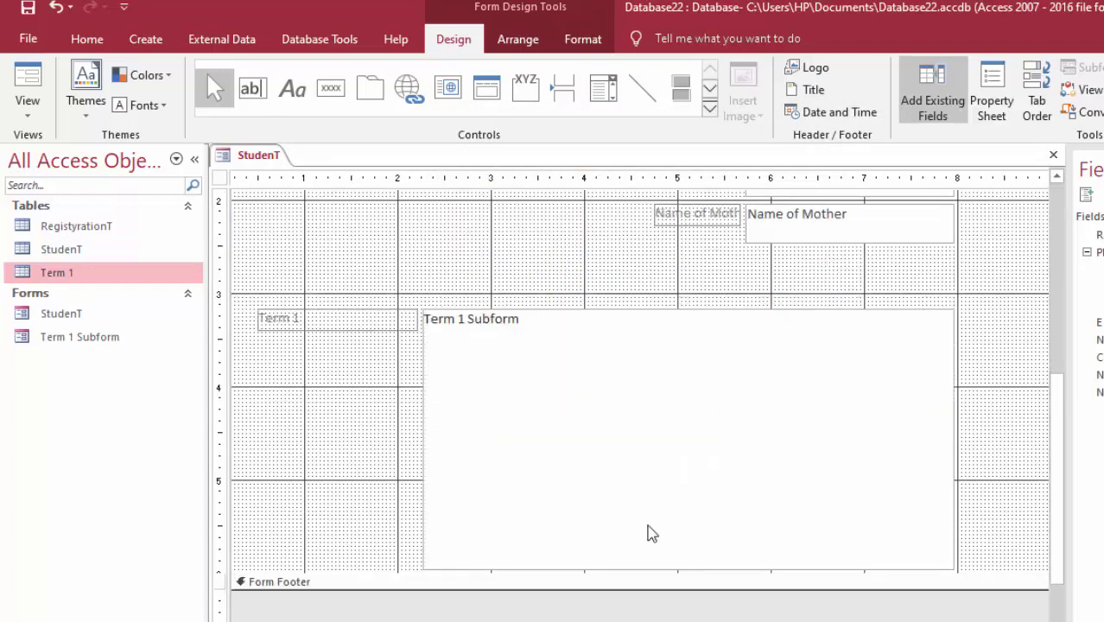
{"action": "scroll", "coordinate": [650, 531], "scroll_direction": "up", "scroll_amount": 3}
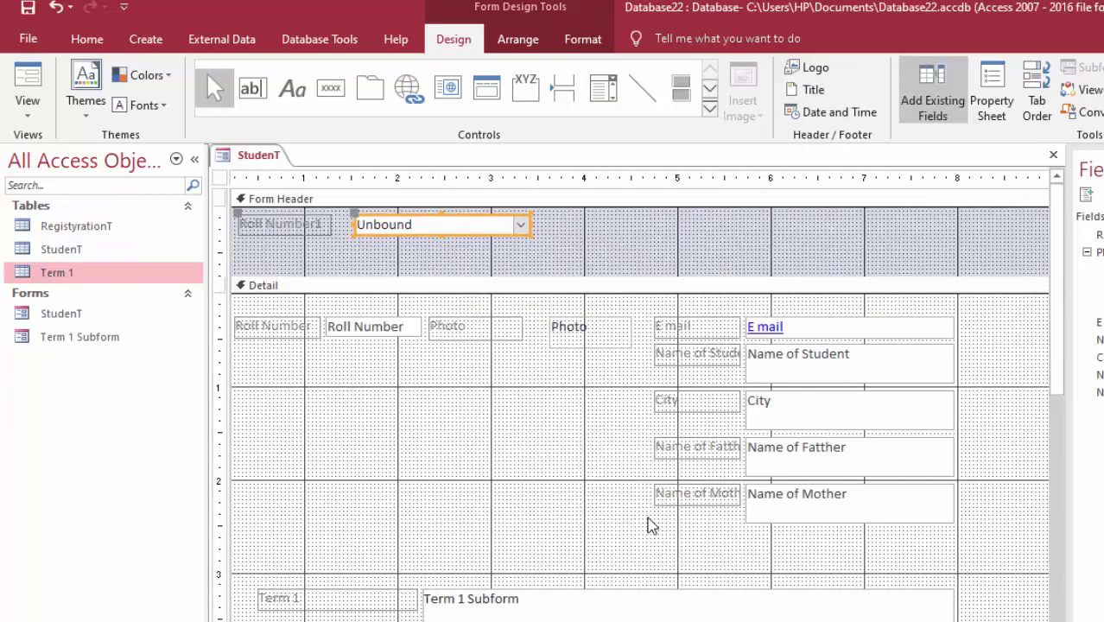
{"action": "left_click", "coordinate": [476, 488]}
{"action": "left_click", "coordinate": [86, 42]}
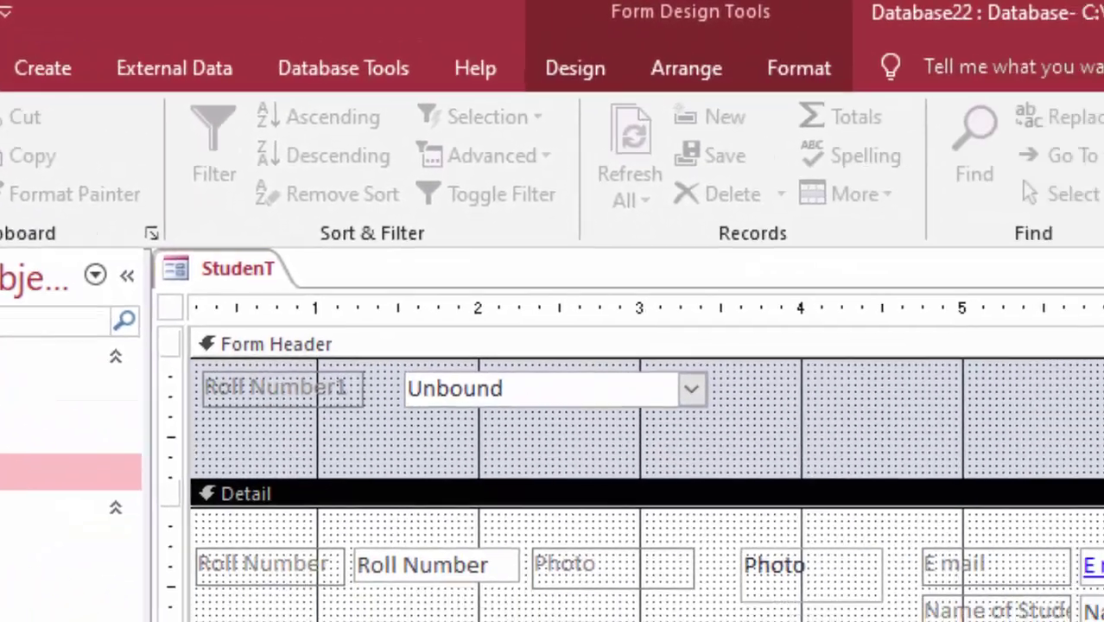
{"action": "left_click", "coordinate": [779, 142]}
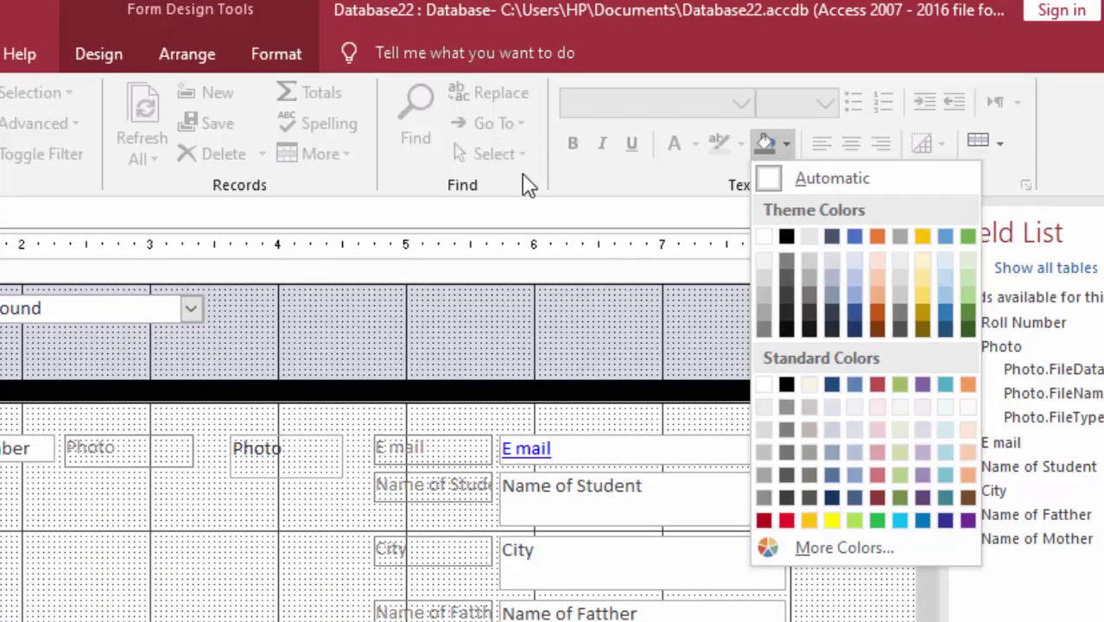
{"action": "key", "text": "Escape"}
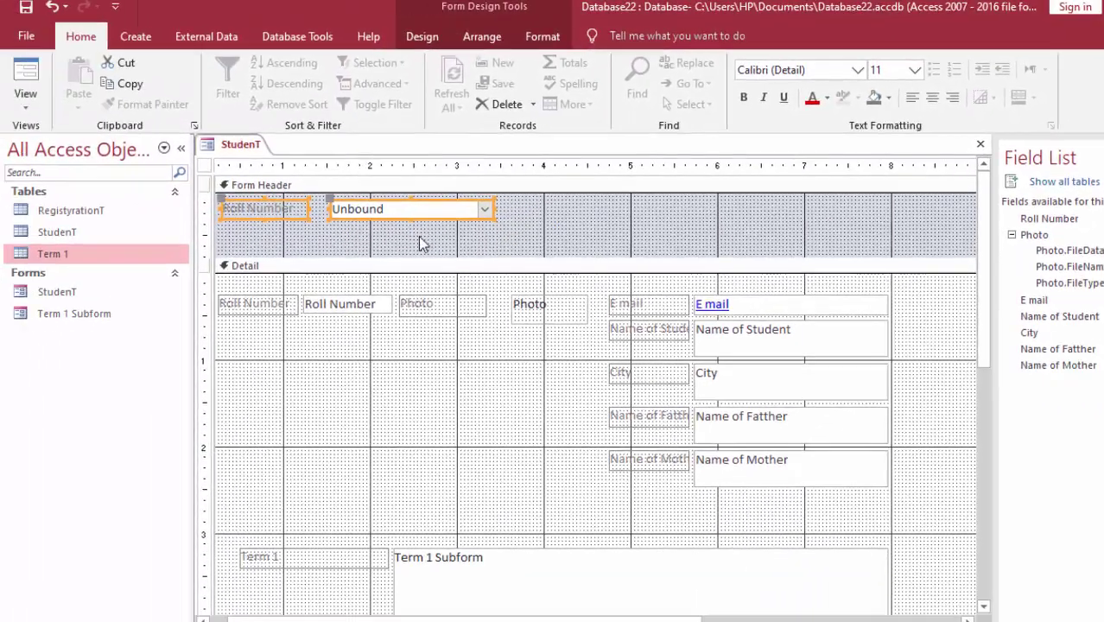
Centre the combo text and move the Roll Number label and combo toward the header centre
{"action": "left_click", "coordinate": [518, 235]}
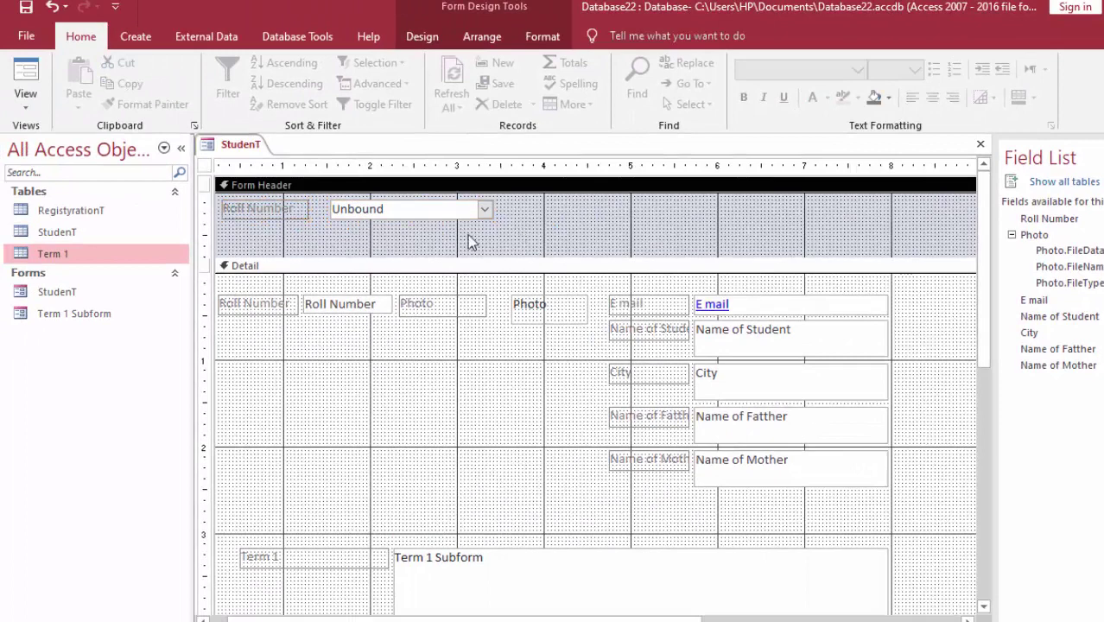
{"action": "key", "text": "ctrl+z"}
{"action": "left_click_drag", "start_coordinate": [290, 219], "coordinate": [486, 227]}
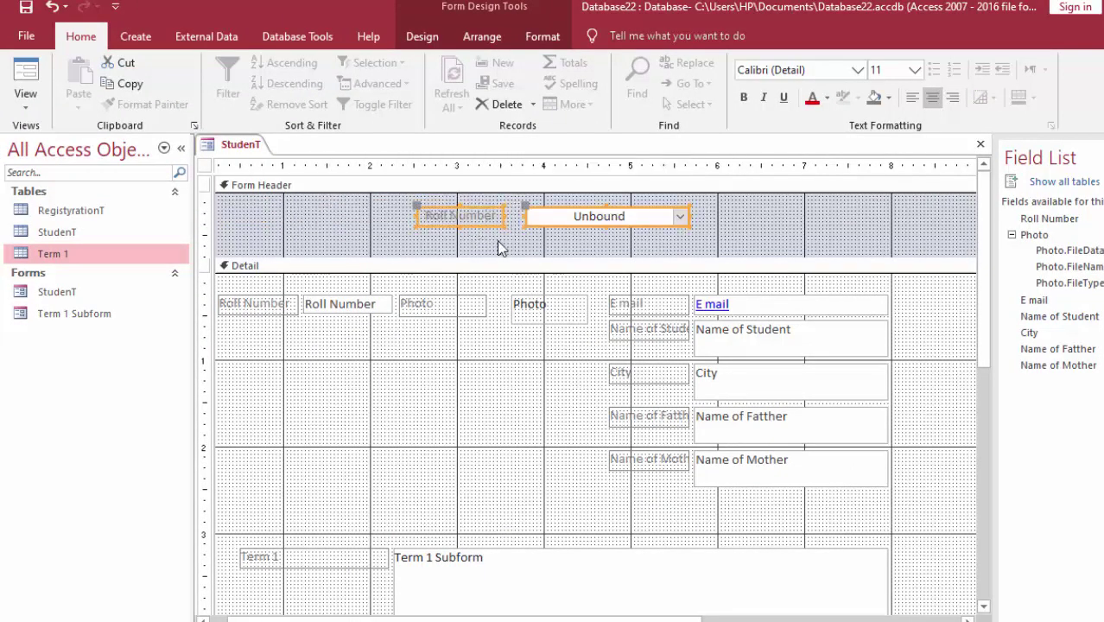
{"action": "left_click", "coordinate": [496, 236]}
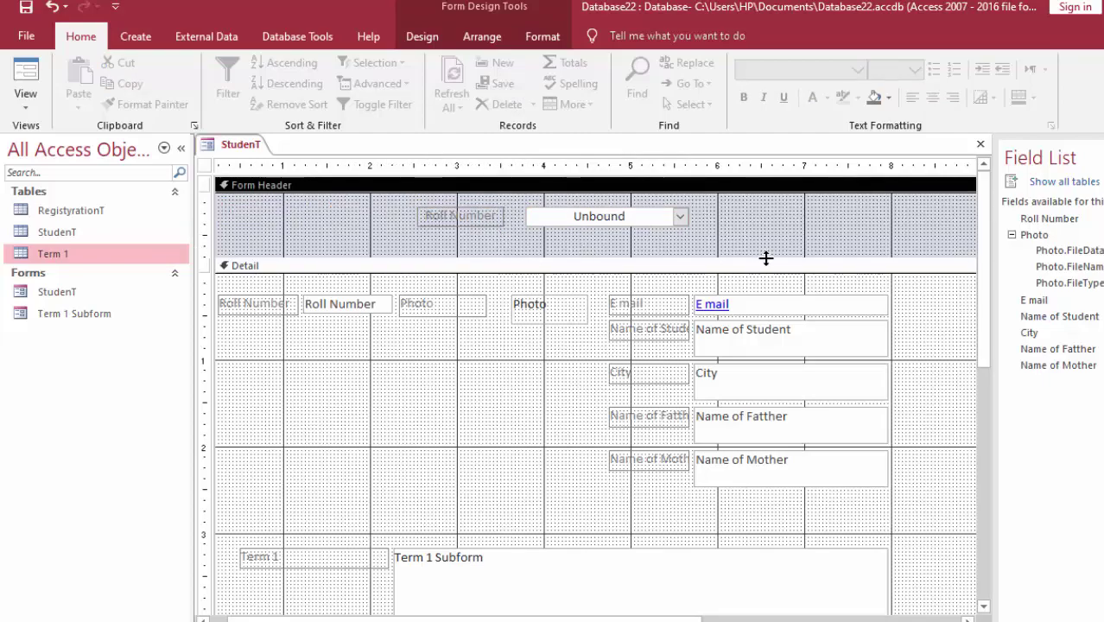
Make all the form's controls bold with red text
{"action": "key", "text": "ctrl+a"}
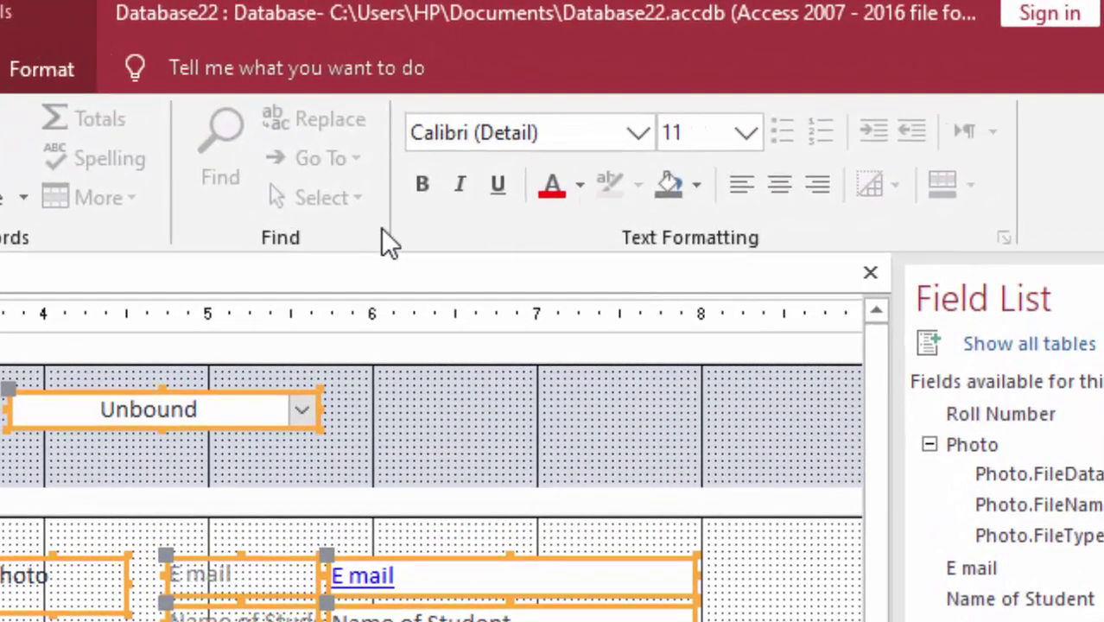
{"action": "left_click", "coordinate": [419, 194]}
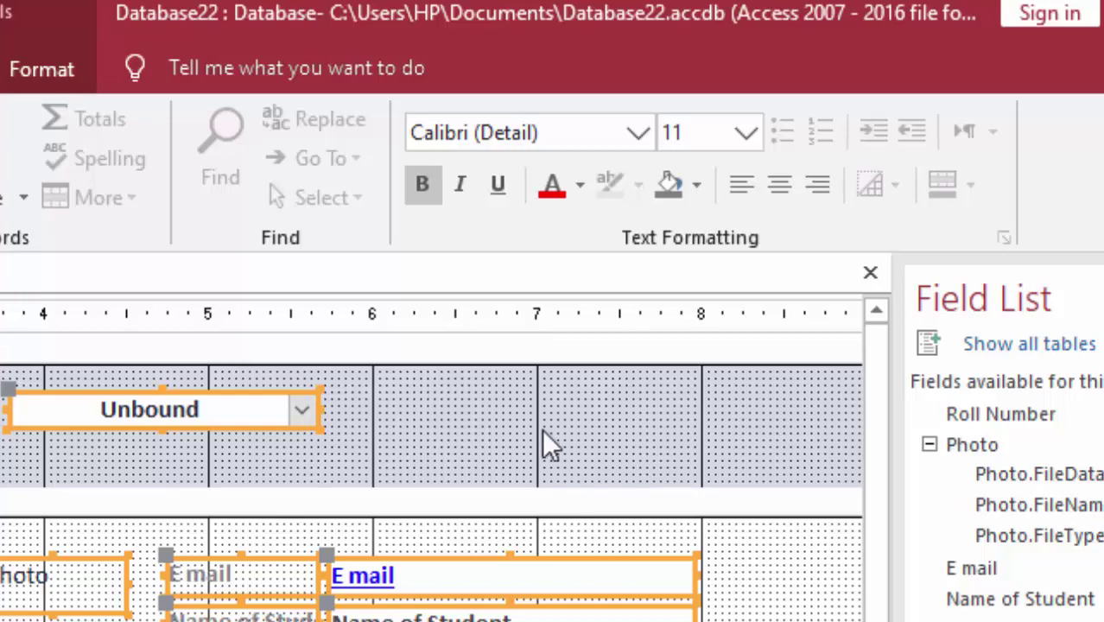
{"action": "left_click", "coordinate": [551, 184]}
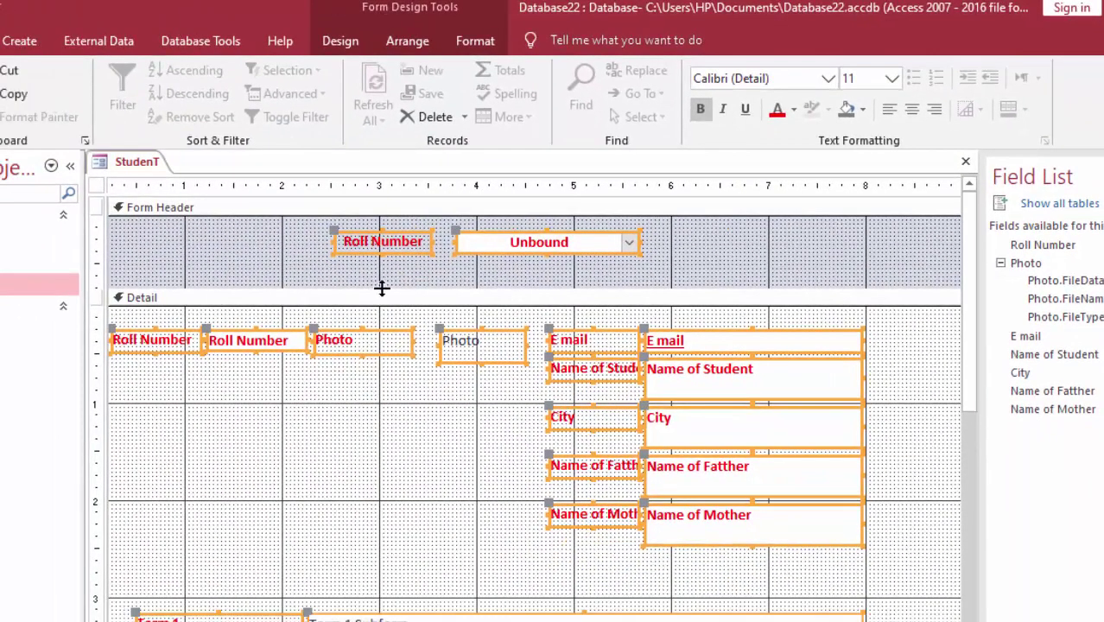
{"action": "left_click", "coordinate": [264, 463]}
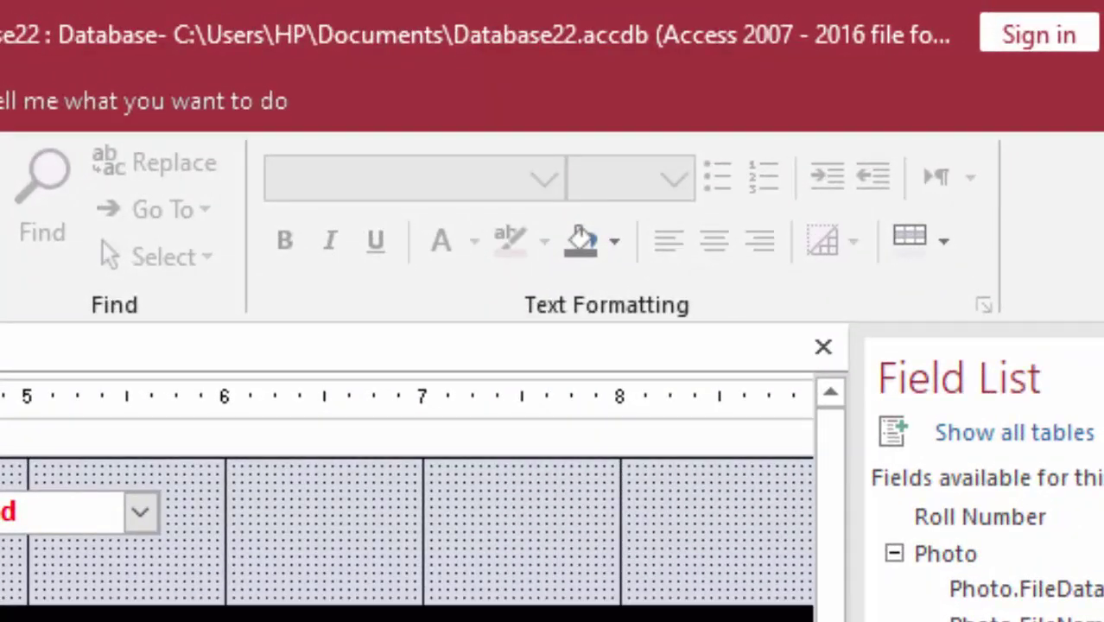
Fill the Detail section light gold and the Form Header light orange
{"action": "left_click", "coordinate": [617, 244]}
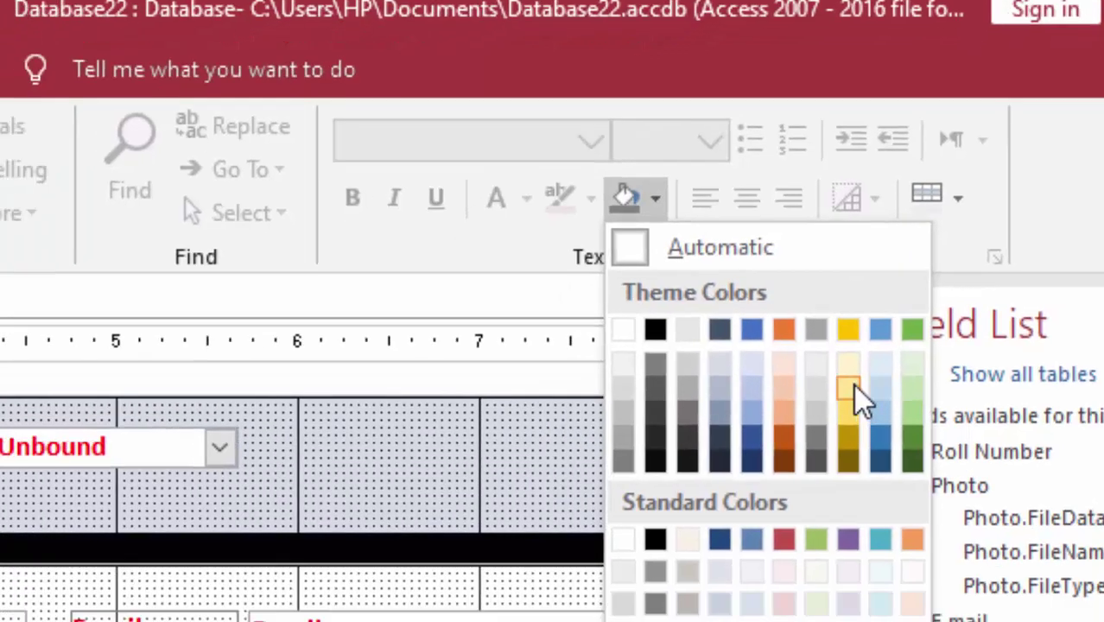
{"action": "left_click", "coordinate": [825, 423]}
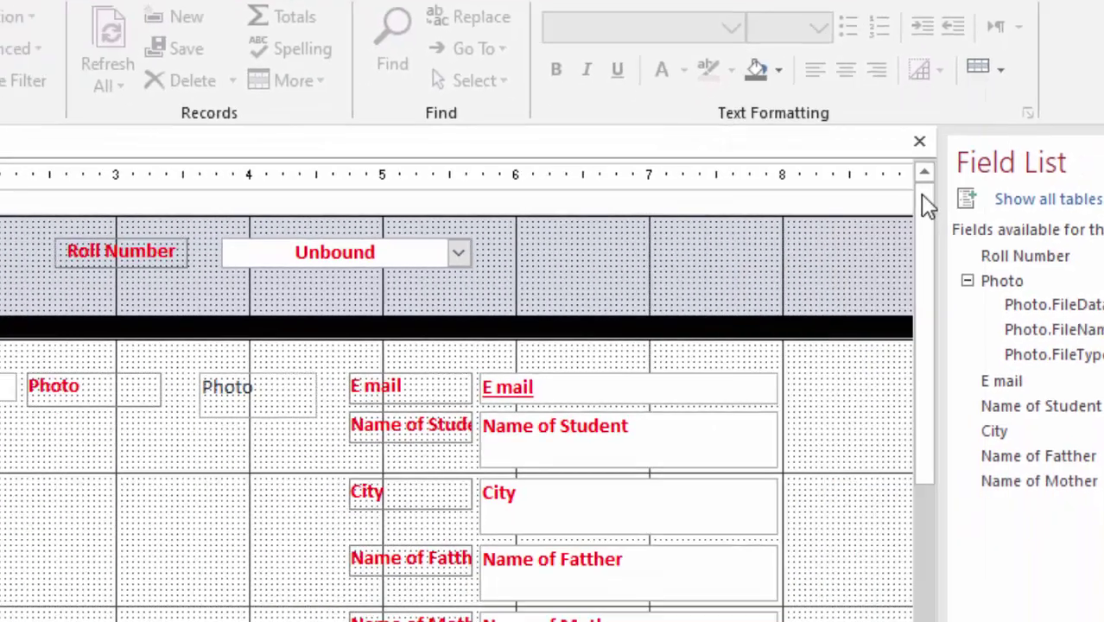
{"action": "left_click", "coordinate": [696, 146]}
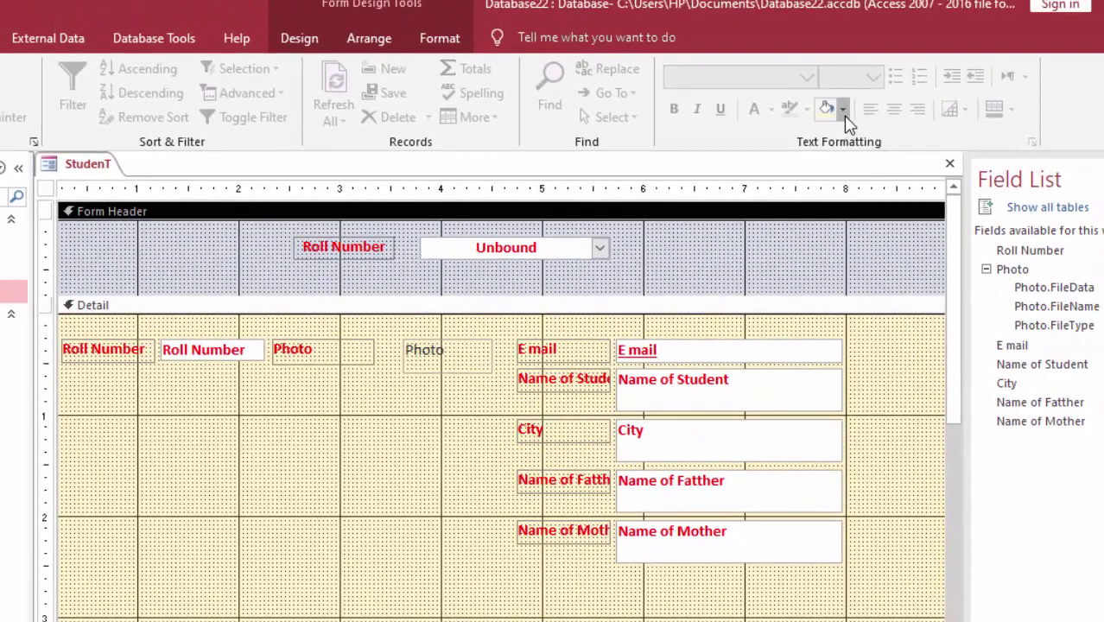
{"action": "left_click", "coordinate": [849, 63]}
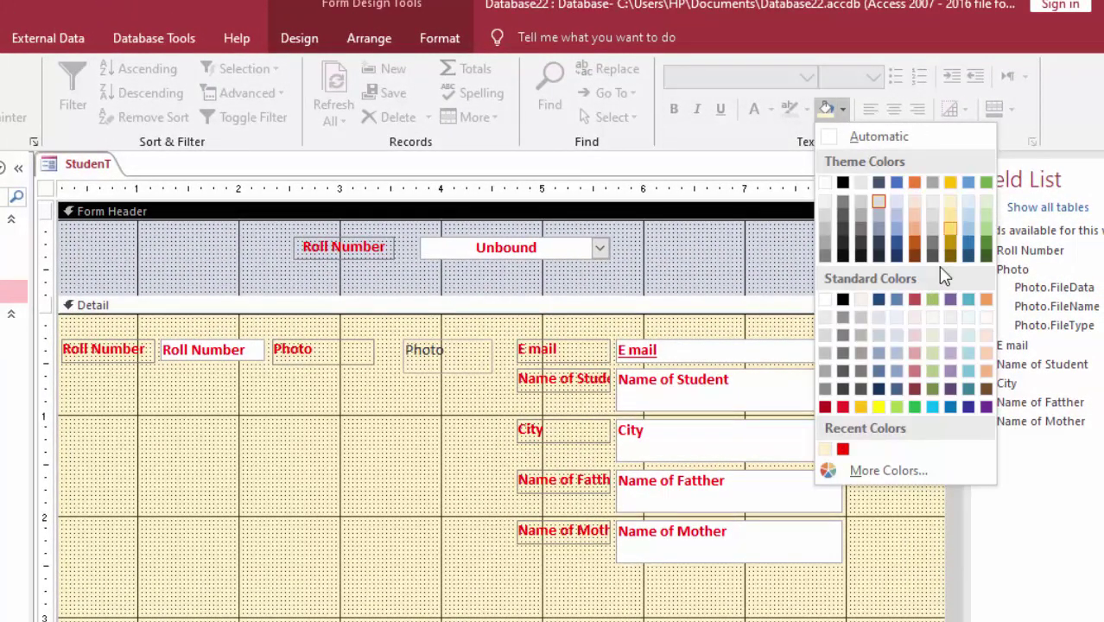
{"action": "left_click", "coordinate": [986, 352]}
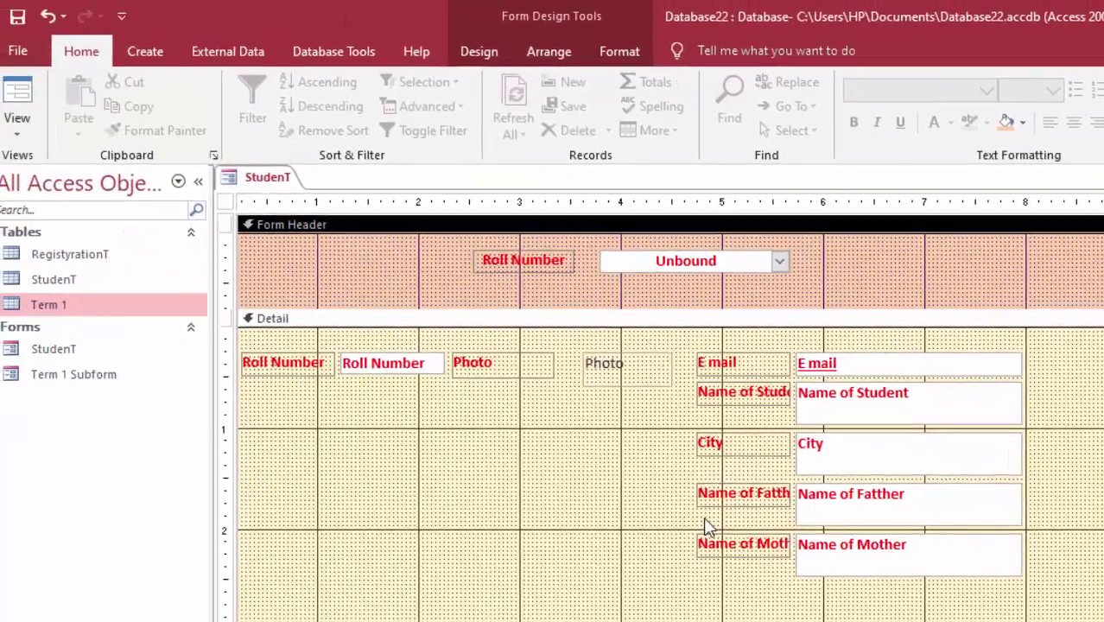
{"action": "scroll", "coordinate": [670, 555], "scroll_direction": "down", "scroll_amount": 5}
{"action": "scroll", "coordinate": [667, 548], "scroll_direction": "down", "scroll_amount": 5}
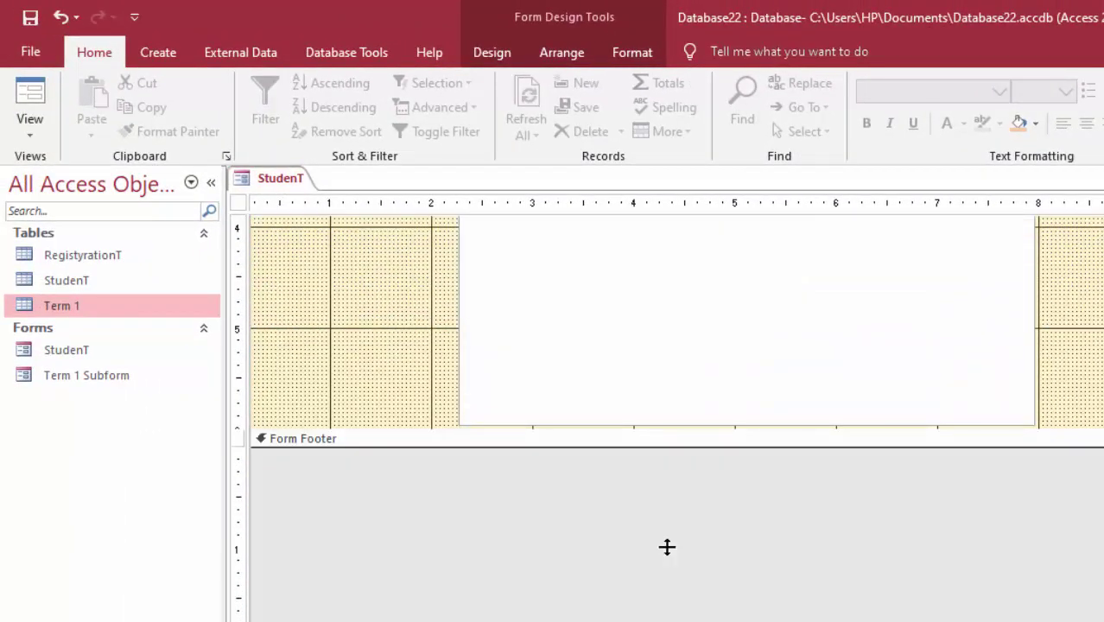
{"action": "scroll", "coordinate": [667, 549], "scroll_direction": "up", "scroll_amount": 5}
{"action": "scroll", "coordinate": [667, 549], "scroll_direction": "down", "scroll_amount": 5}
{"action": "scroll", "coordinate": [667, 549], "scroll_direction": "down", "scroll_amount": 3}
{"action": "scroll", "coordinate": [666, 549], "scroll_direction": "up", "scroll_amount": 6}
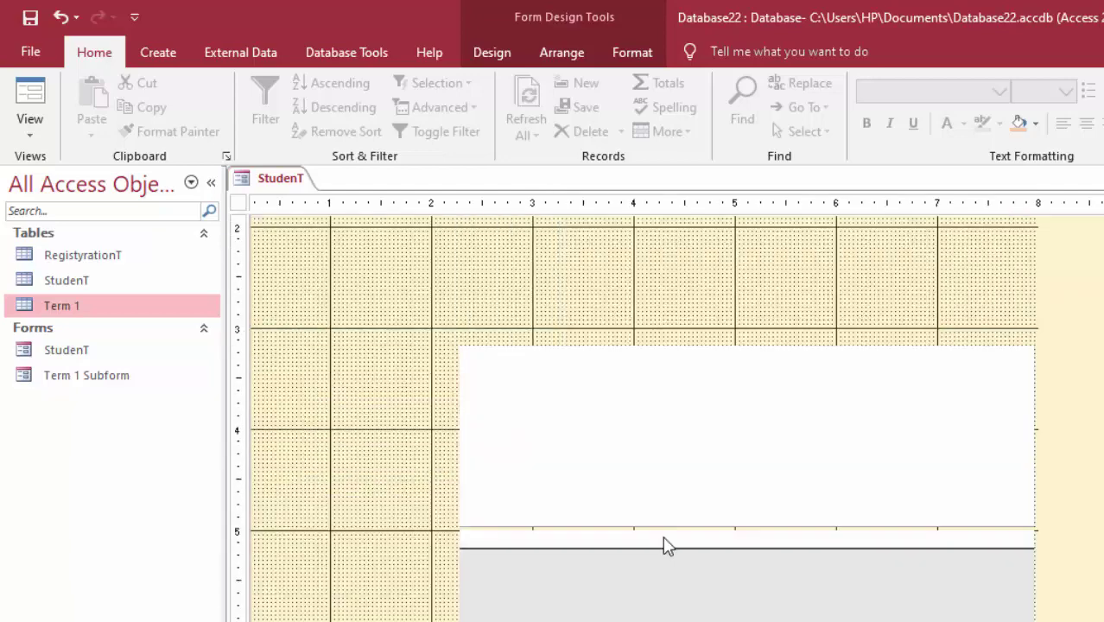
{"action": "scroll", "coordinate": [667, 546], "scroll_direction": "up", "scroll_amount": 2}
{"action": "left_click", "coordinate": [491, 52]}
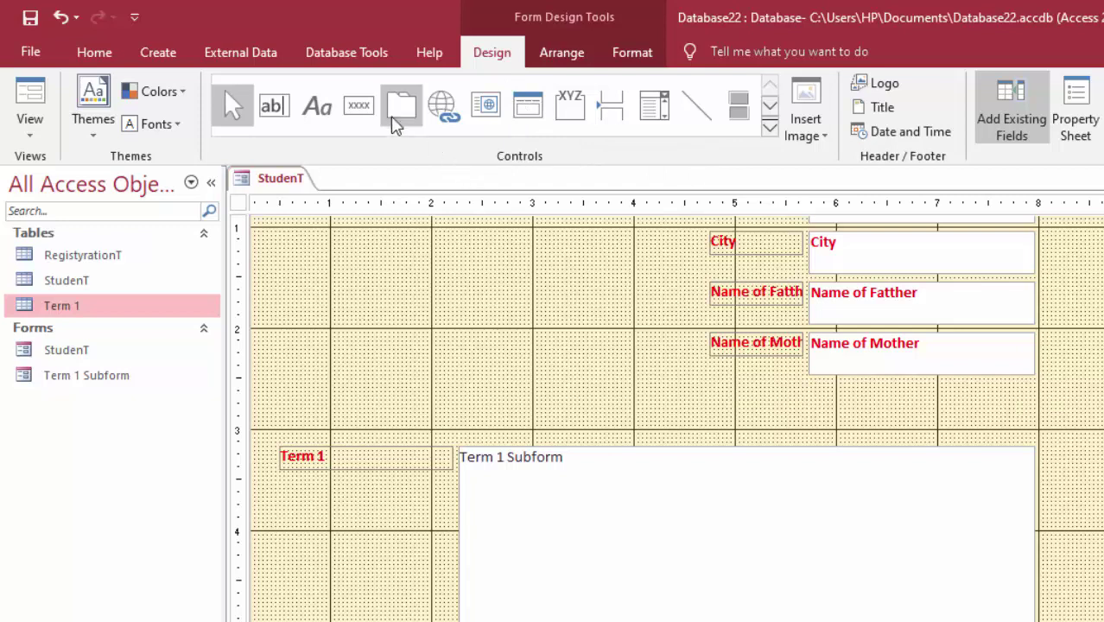
Add an enlarged Find Next button labelled 'Find Next' in the Form Footer
{"action": "left_click", "coordinate": [357, 106]}
{"action": "scroll", "coordinate": [441, 242], "scroll_direction": "down", "scroll_amount": 5}
{"action": "scroll", "coordinate": [371, 311], "scroll_direction": "down", "scroll_amount": 2}
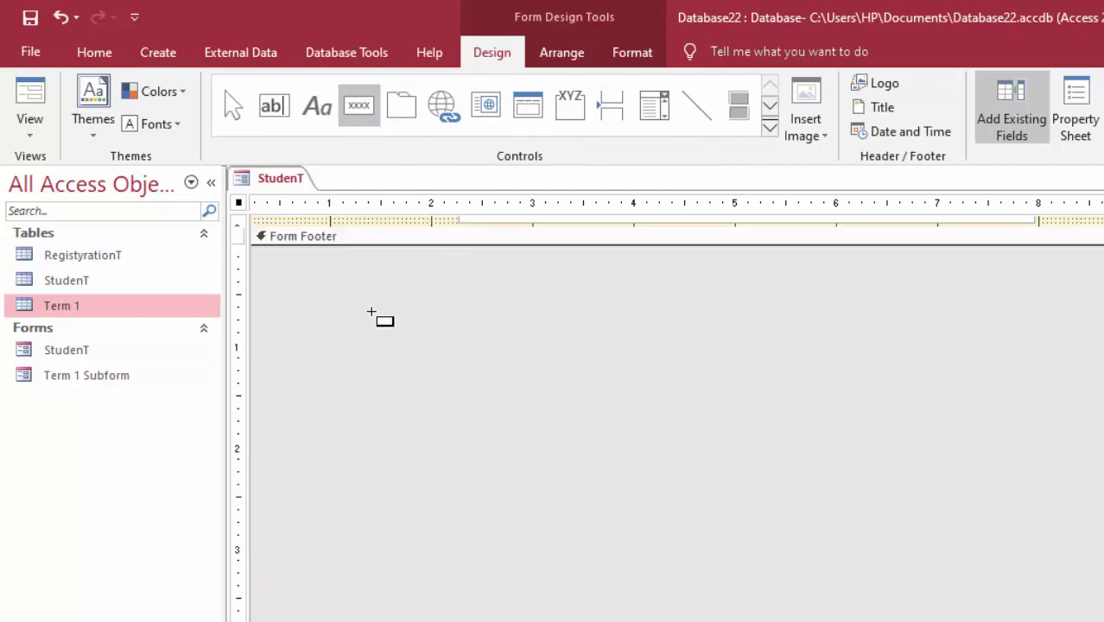
{"action": "left_click_drag", "start_coordinate": [283, 282], "coordinate": [435, 329]}
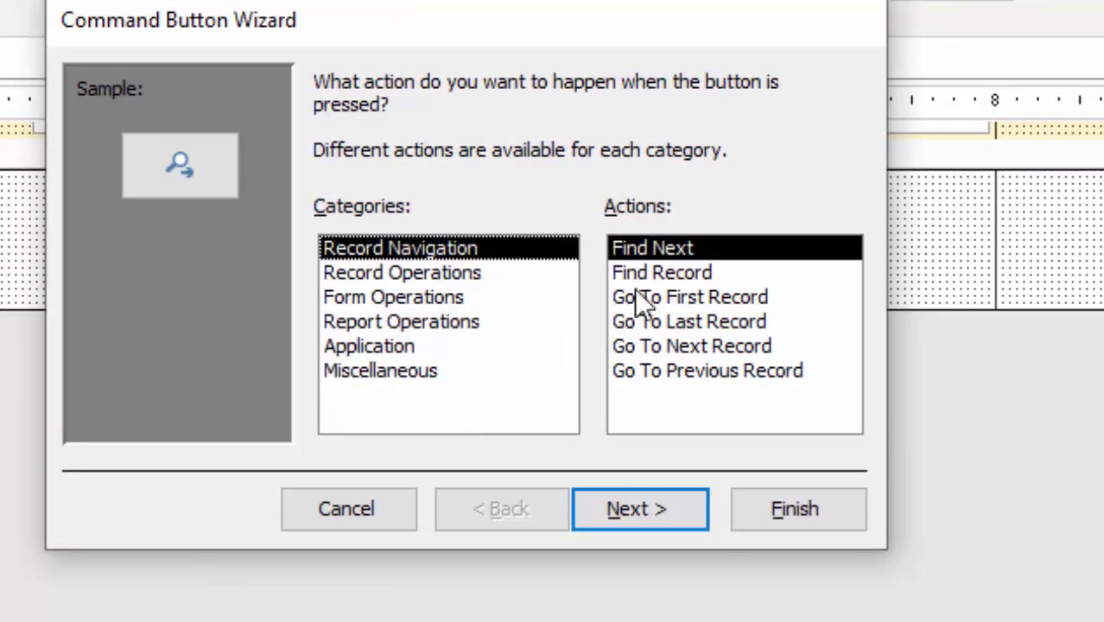
{"action": "left_click", "coordinate": [669, 499]}
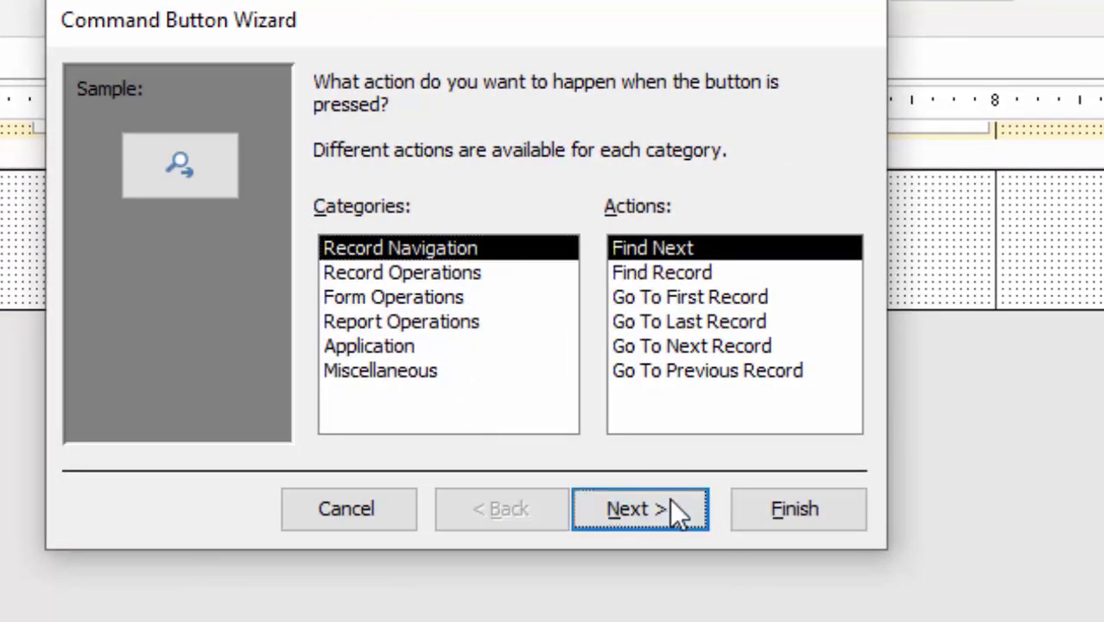
{"action": "left_click", "coordinate": [344, 222]}
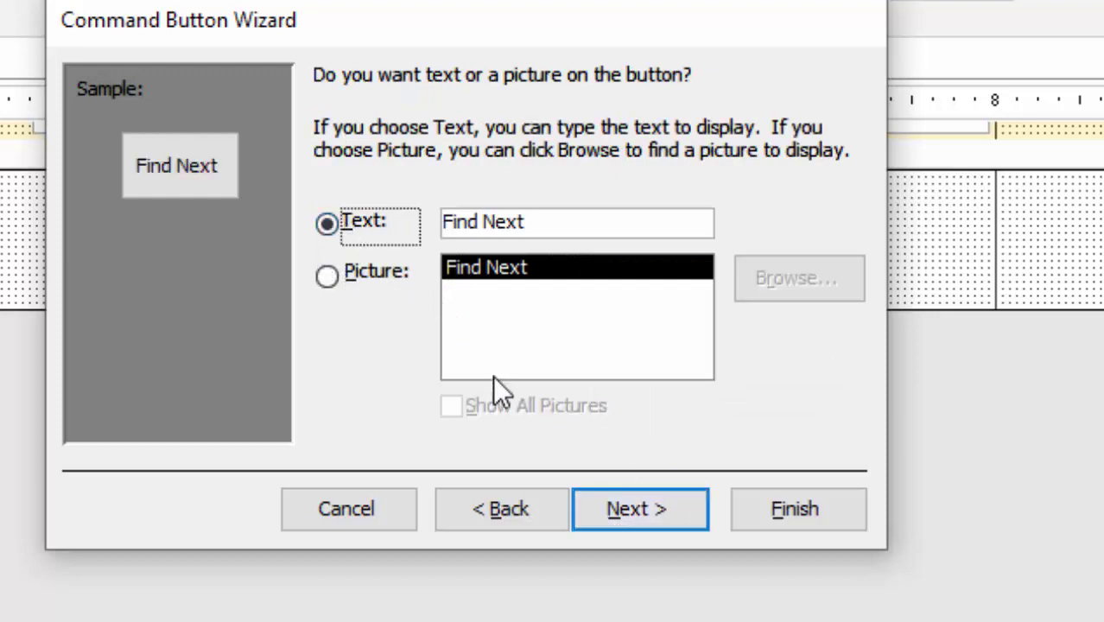
{"action": "left_click", "coordinate": [602, 506]}
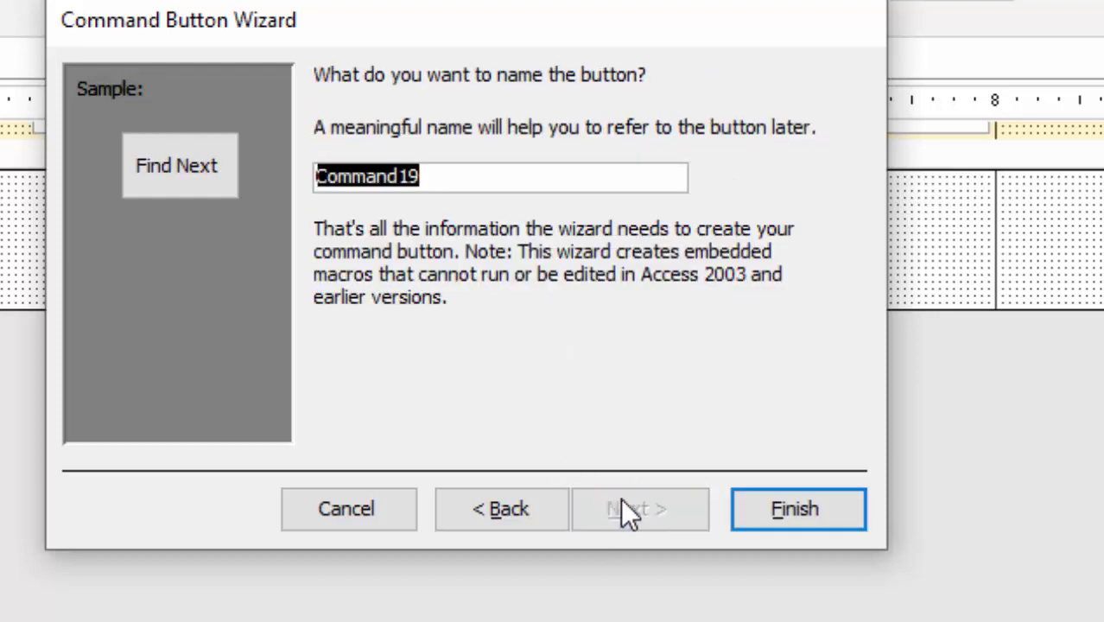
{"action": "left_click", "coordinate": [803, 508]}
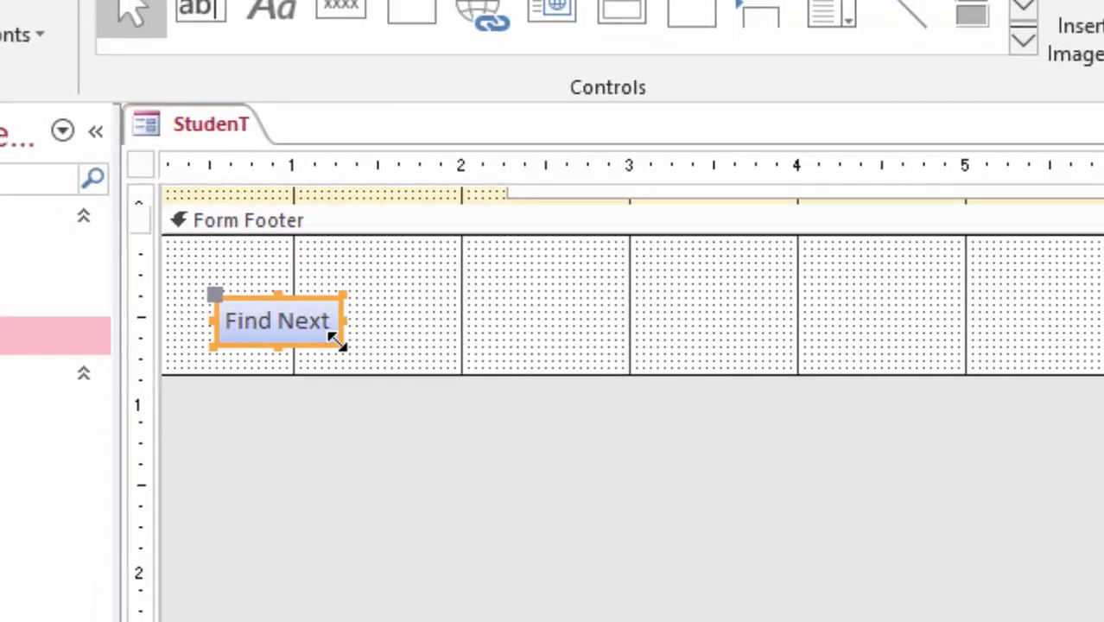
{"action": "left_click_drag", "start_coordinate": [344, 347], "coordinate": [389, 359]}
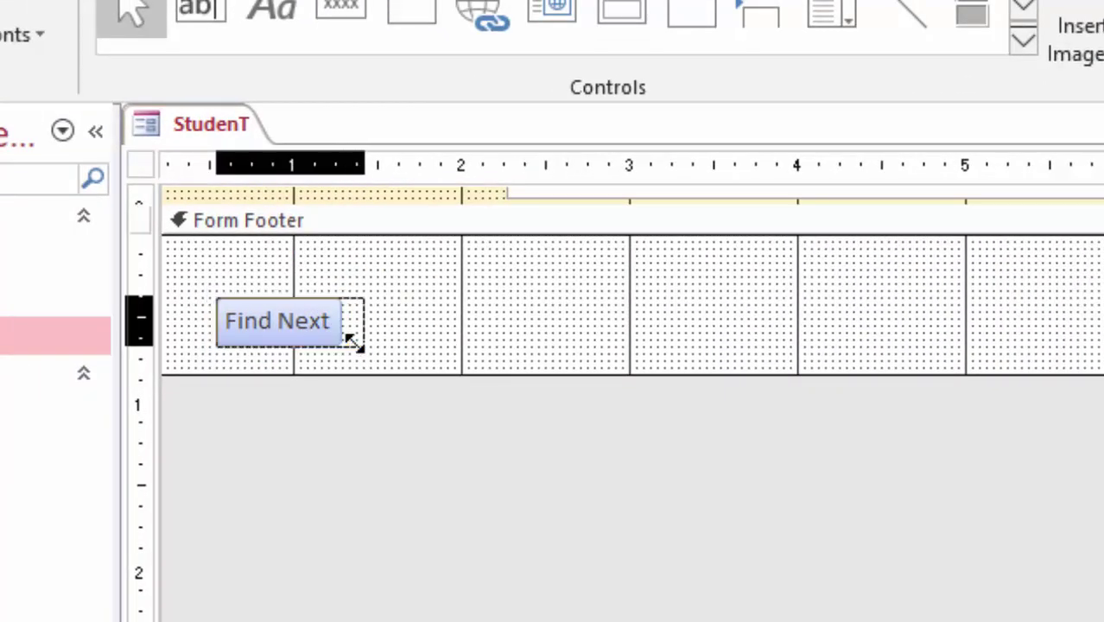
{"action": "left_click", "coordinate": [575, 318]}
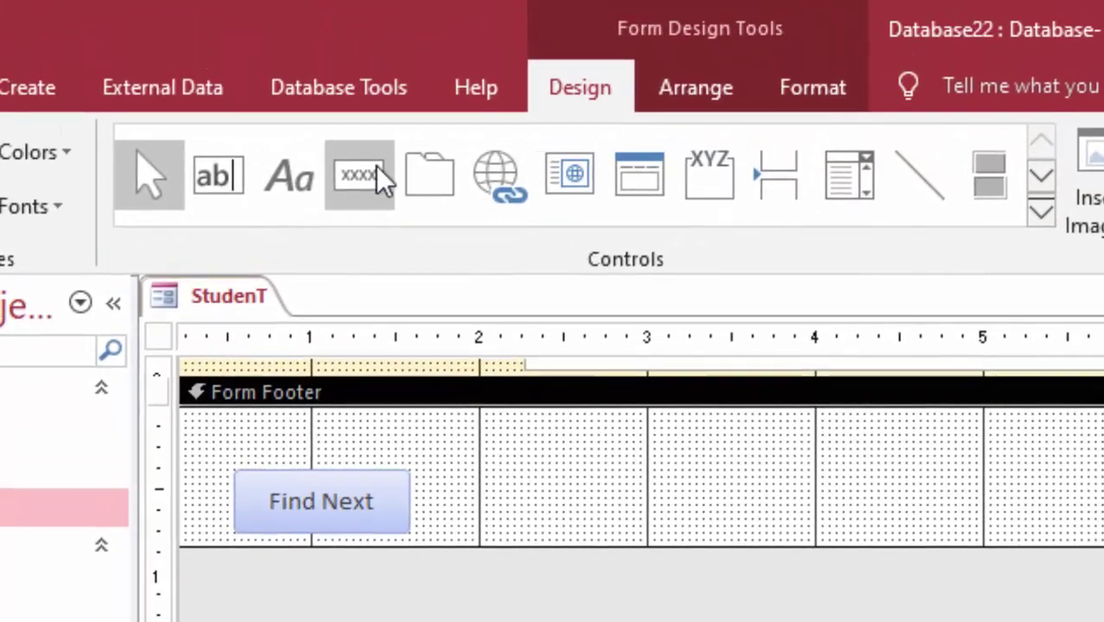
Add an enlarged Add New Record button labelled 'Add Record' beside Find Next
{"action": "left_click", "coordinate": [356, 12]}
{"action": "left_click_drag", "start_coordinate": [508, 452], "coordinate": [739, 528]}
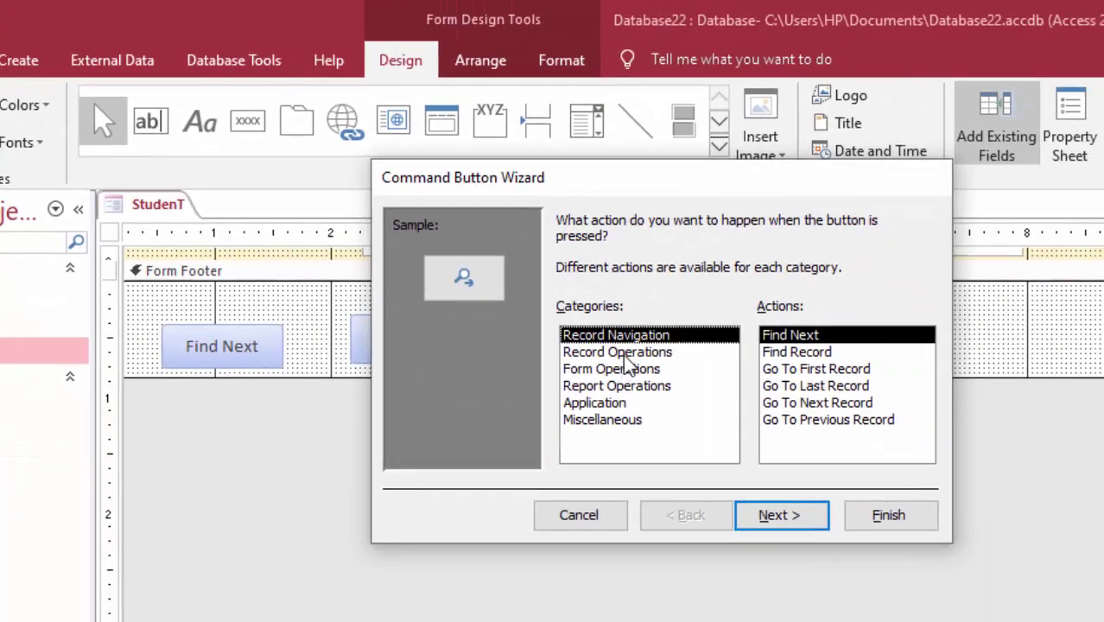
{"action": "left_click", "coordinate": [618, 352]}
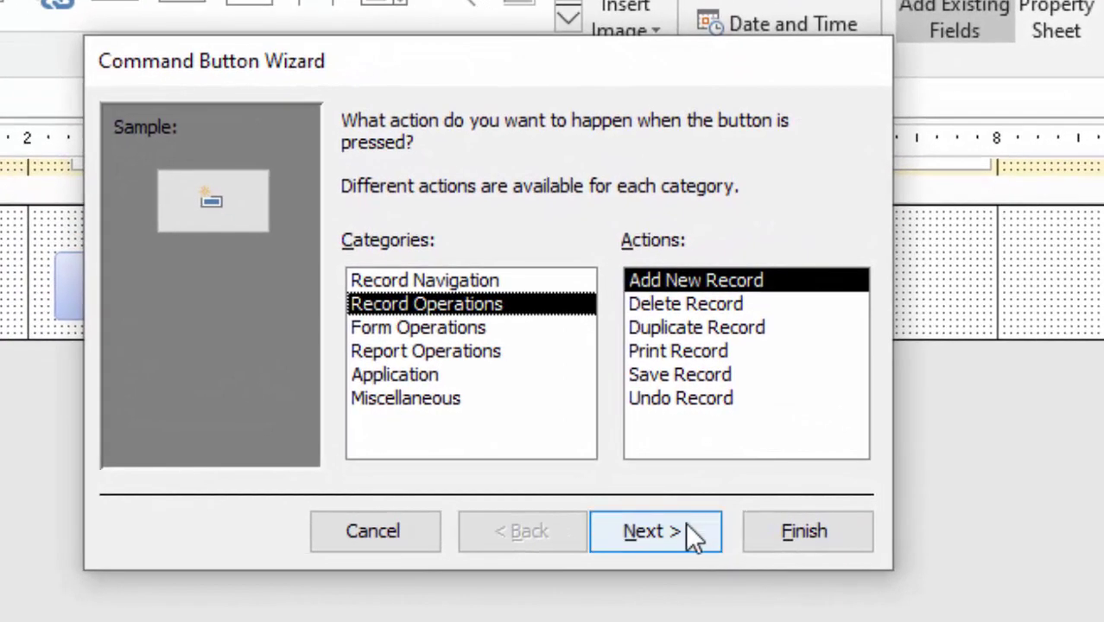
{"action": "left_click", "coordinate": [682, 525]}
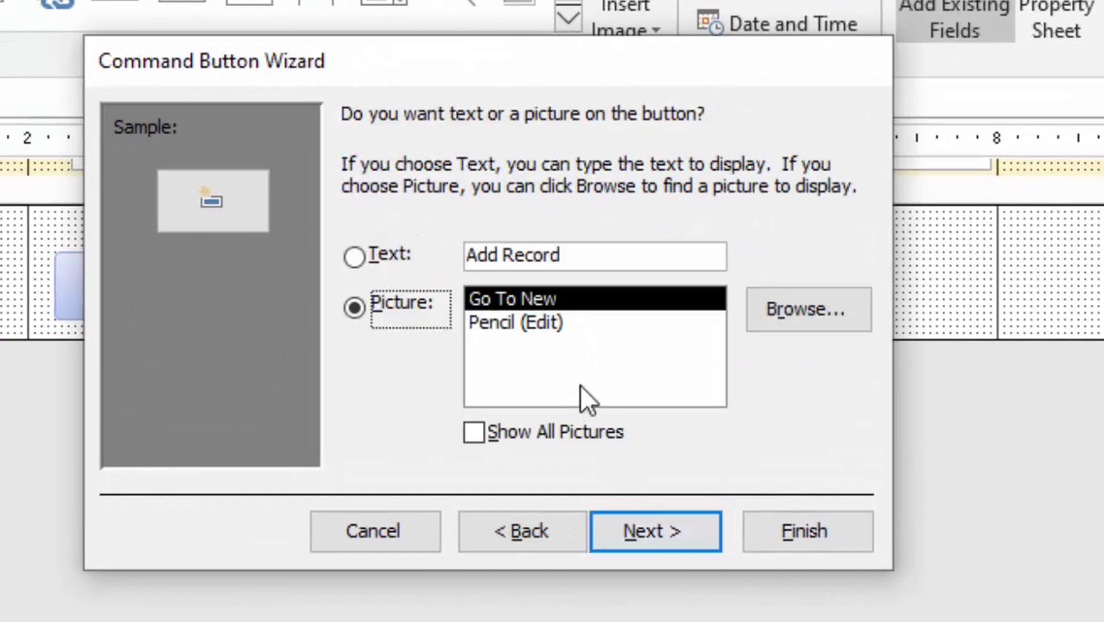
{"action": "left_click", "coordinate": [387, 253]}
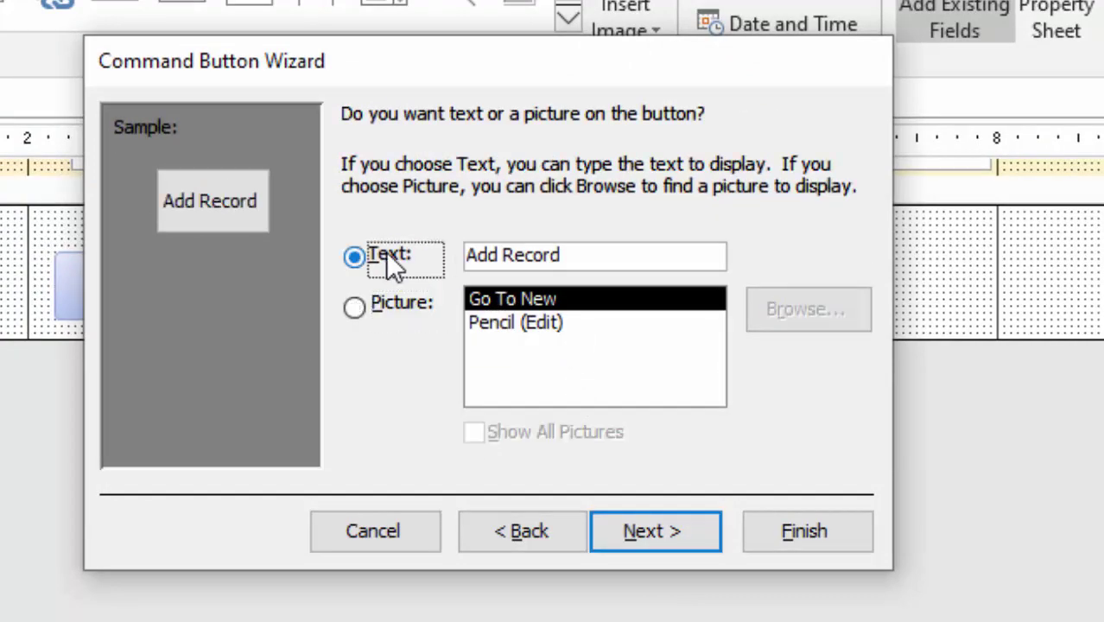
{"action": "left_click", "coordinate": [680, 533]}
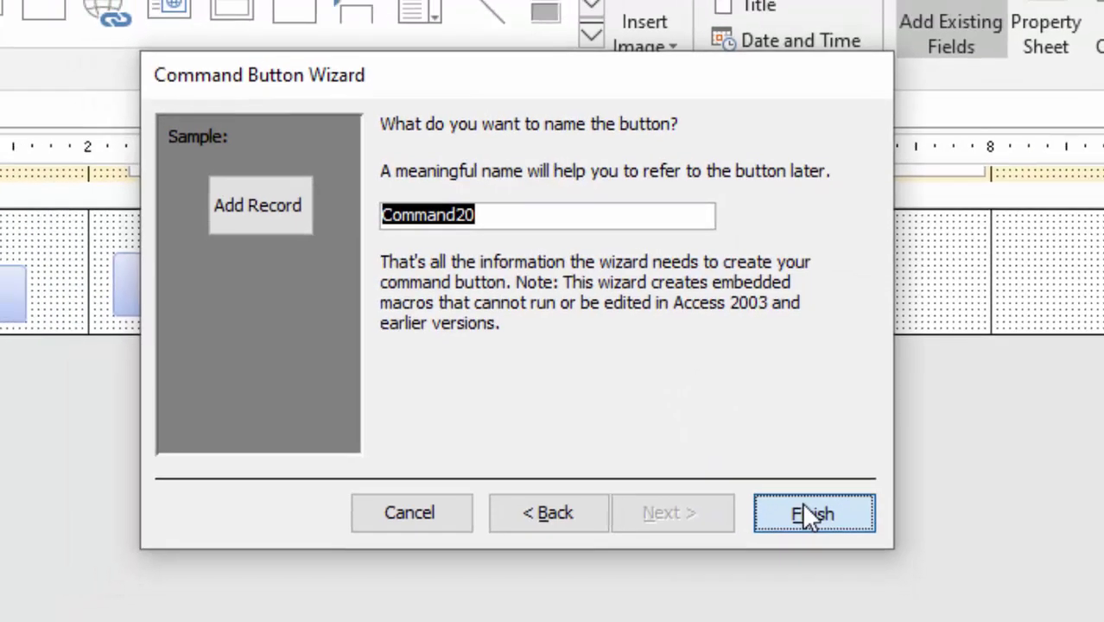
{"action": "left_click", "coordinate": [804, 532]}
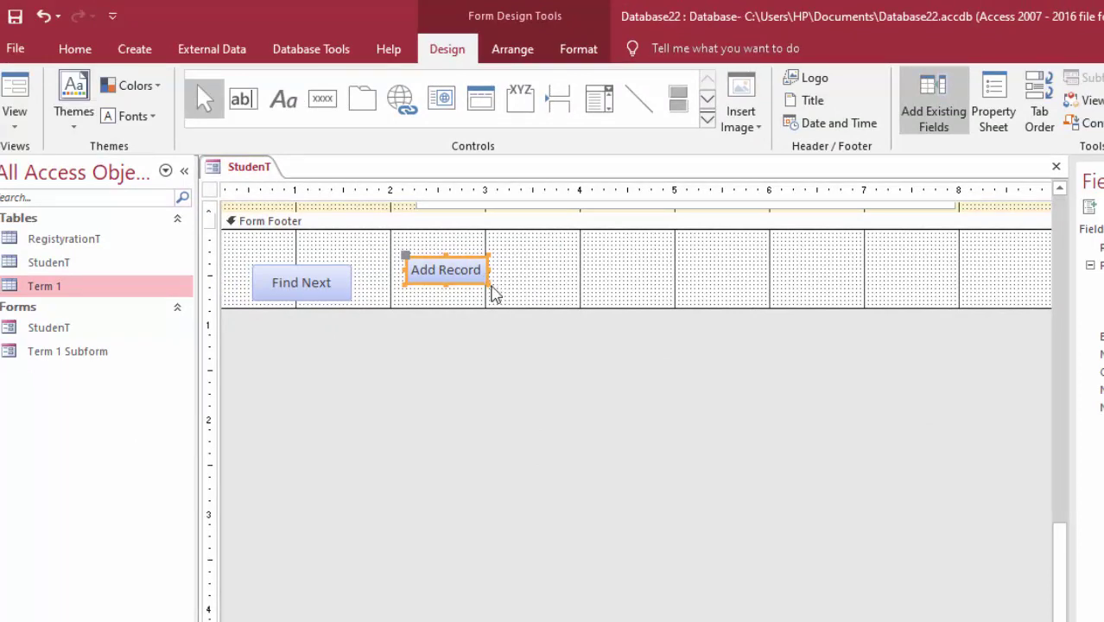
{"action": "left_click_drag", "start_coordinate": [488, 282], "coordinate": [503, 298]}
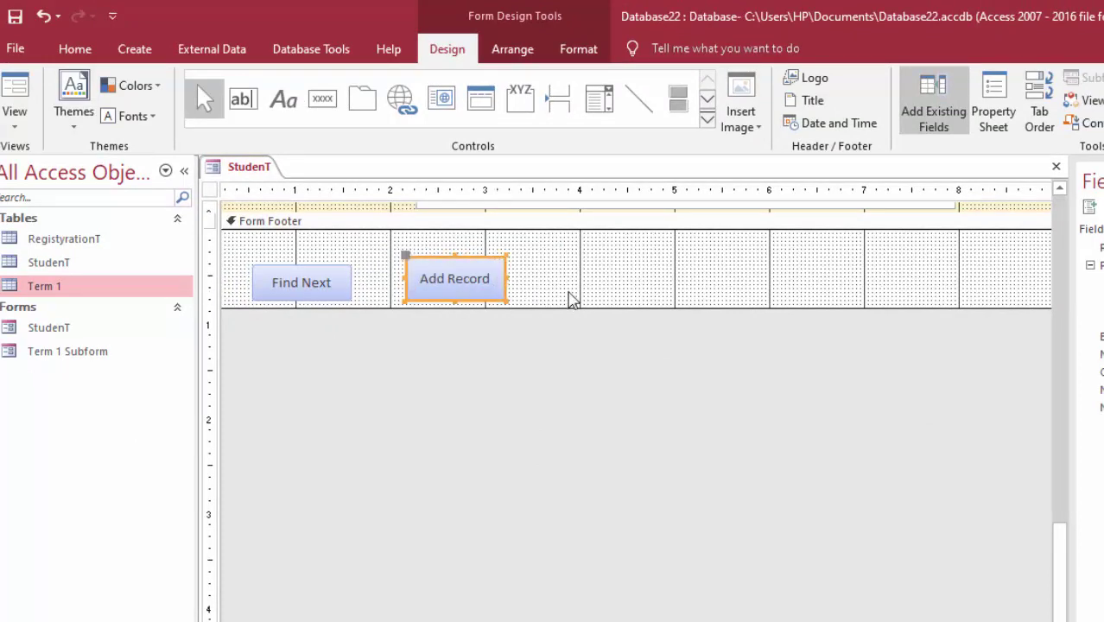
{"action": "left_click", "coordinate": [570, 298]}
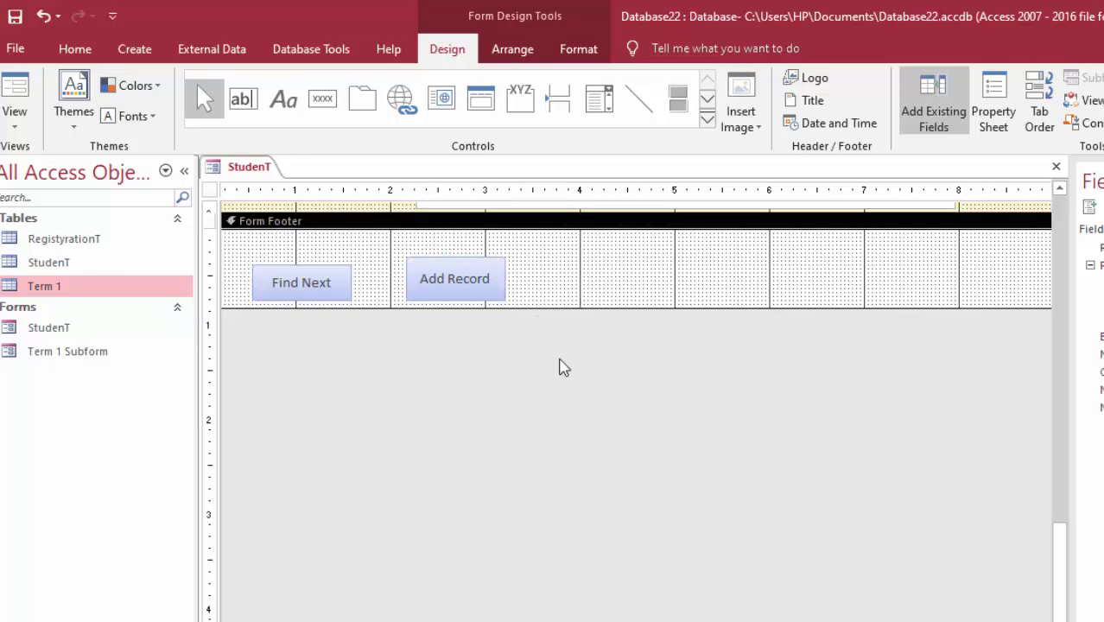
{"action": "scroll", "coordinate": [566, 372], "scroll_direction": "up", "scroll_amount": 5}
{"action": "scroll", "coordinate": [579, 367], "scroll_direction": "up", "scroll_amount": 3}
{"action": "scroll", "coordinate": [579, 363], "scroll_direction": "up", "scroll_amount": 2}
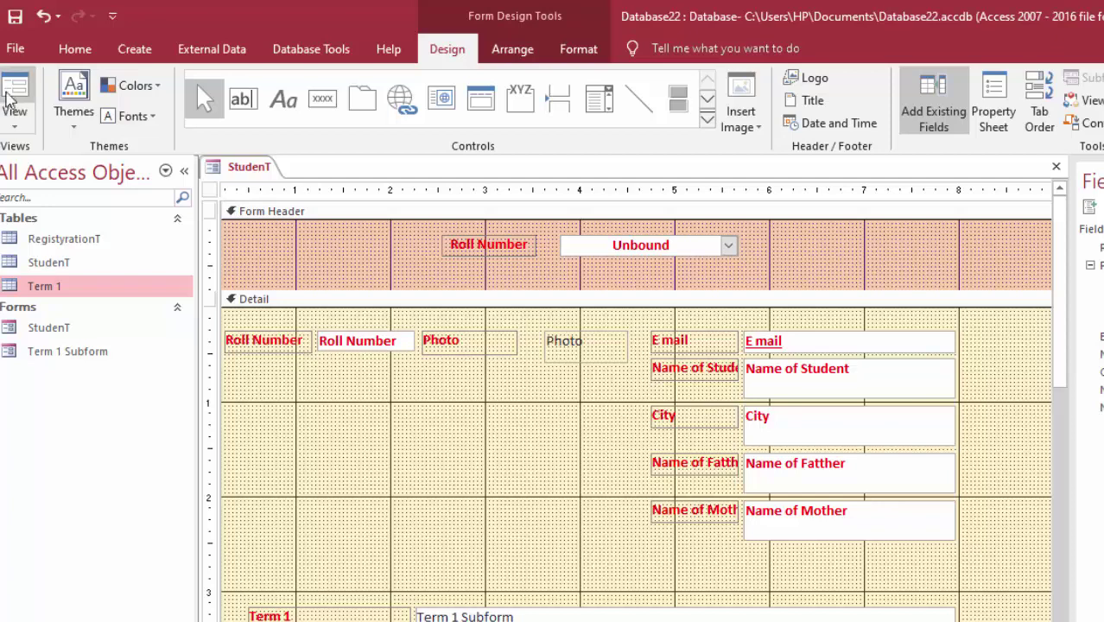
In Form View, look up roll number 1, then go to a new blank record
{"action": "left_click", "coordinate": [12, 91]}
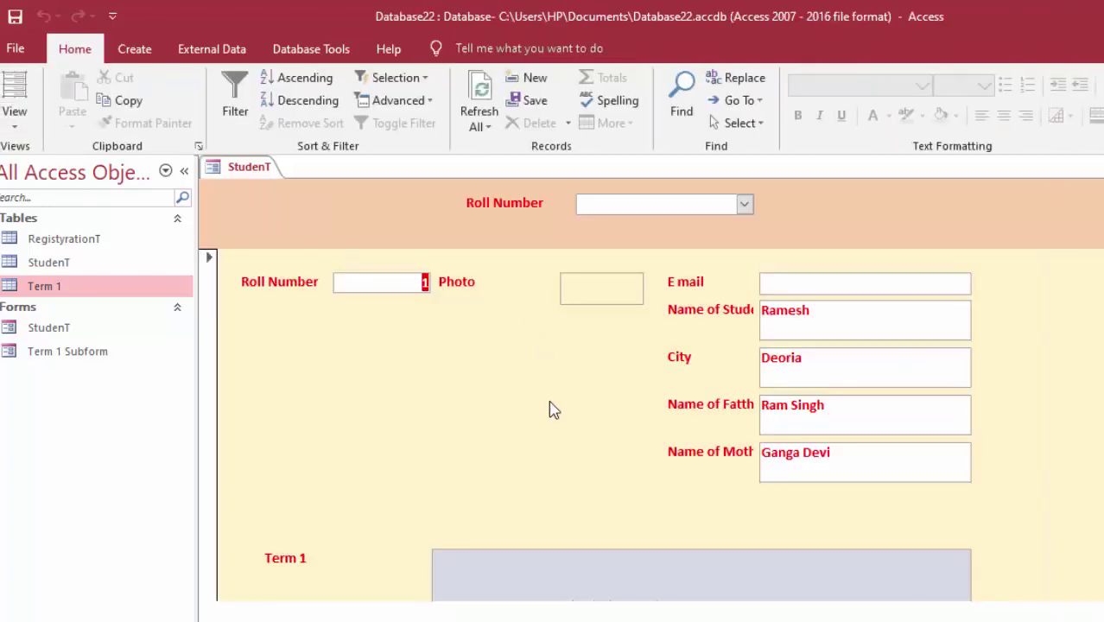
{"action": "left_click", "coordinate": [639, 573]}
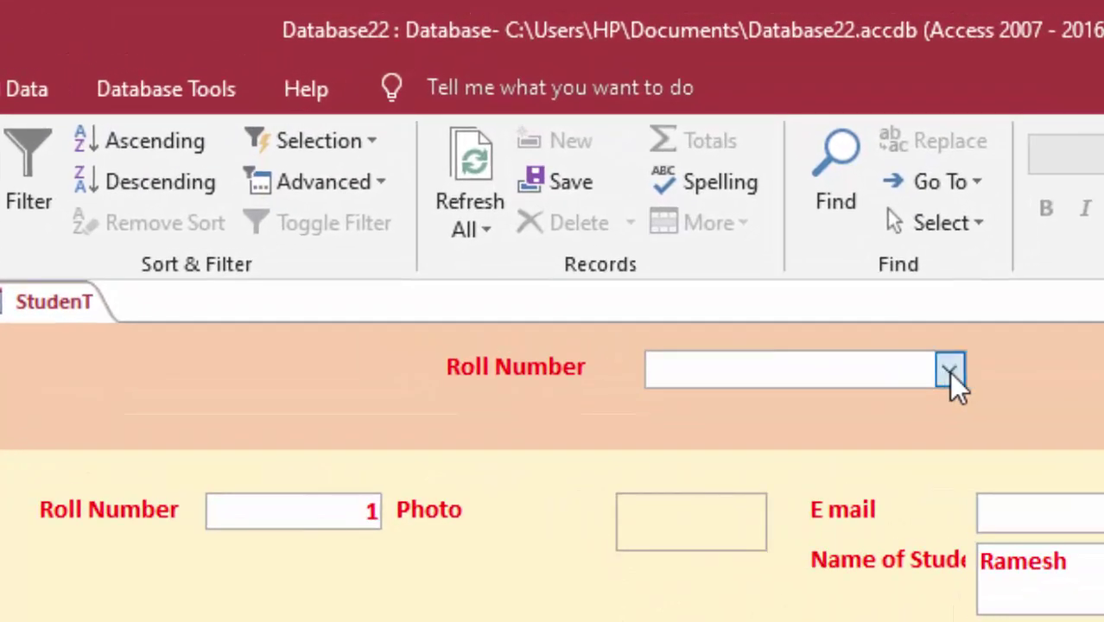
{"action": "left_click", "coordinate": [949, 373]}
{"action": "left_click", "coordinate": [916, 409]}
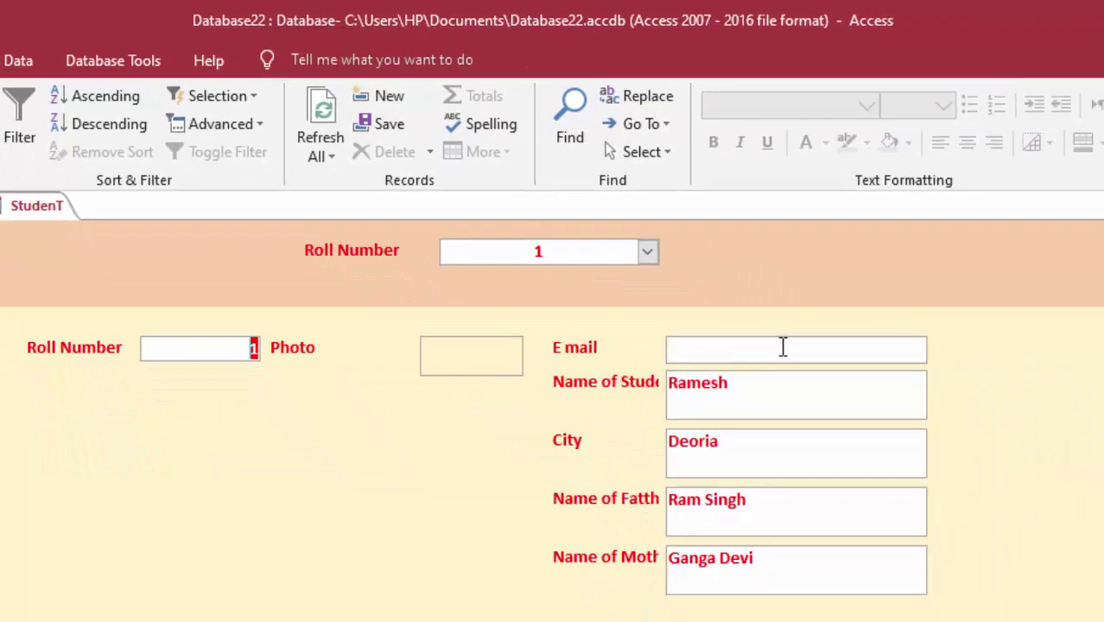
{"action": "left_click", "coordinate": [782, 346]}
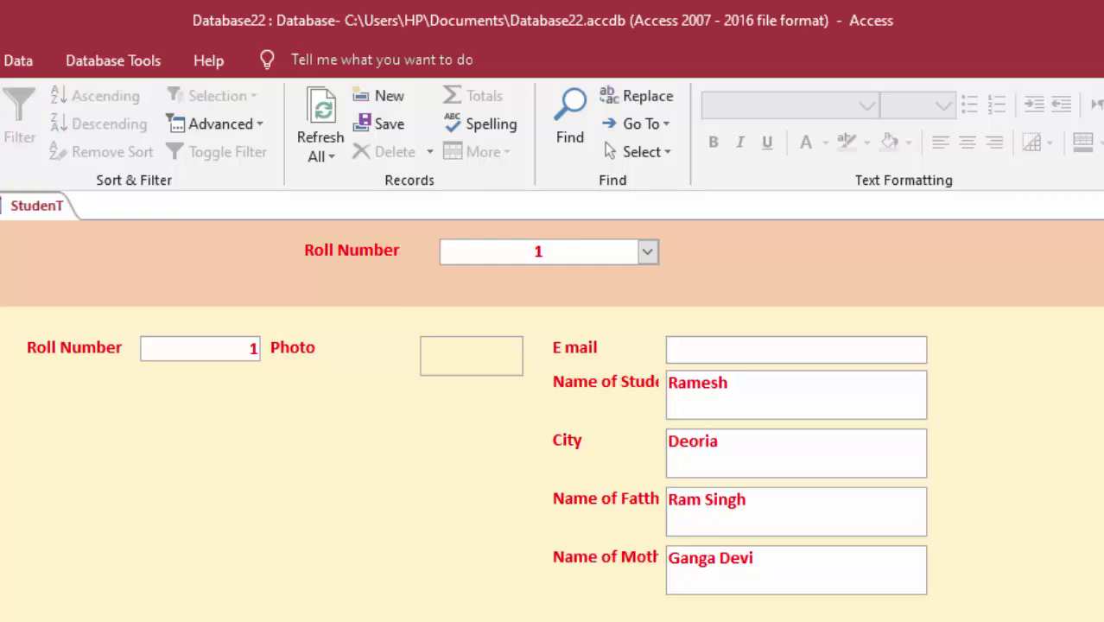
{"action": "key", "text": "ctrl+plus"}
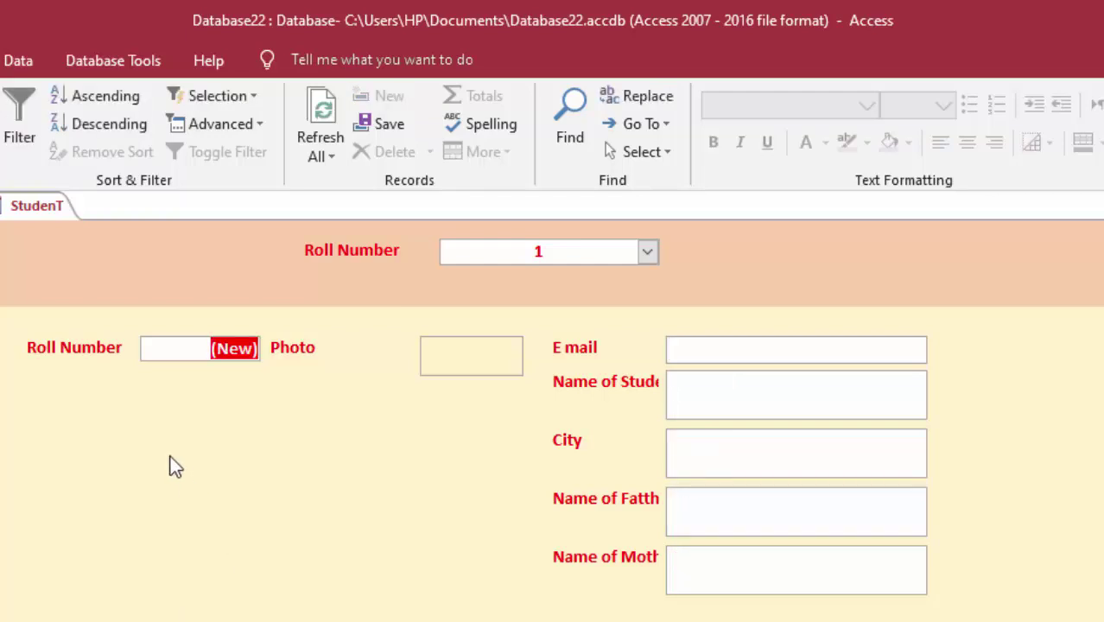
Browse Downloads for a Photo attachment, then cancel and close Attachments with no file
{"action": "left_click", "coordinate": [473, 354]}
{"action": "left_click", "coordinate": [817, 287]}
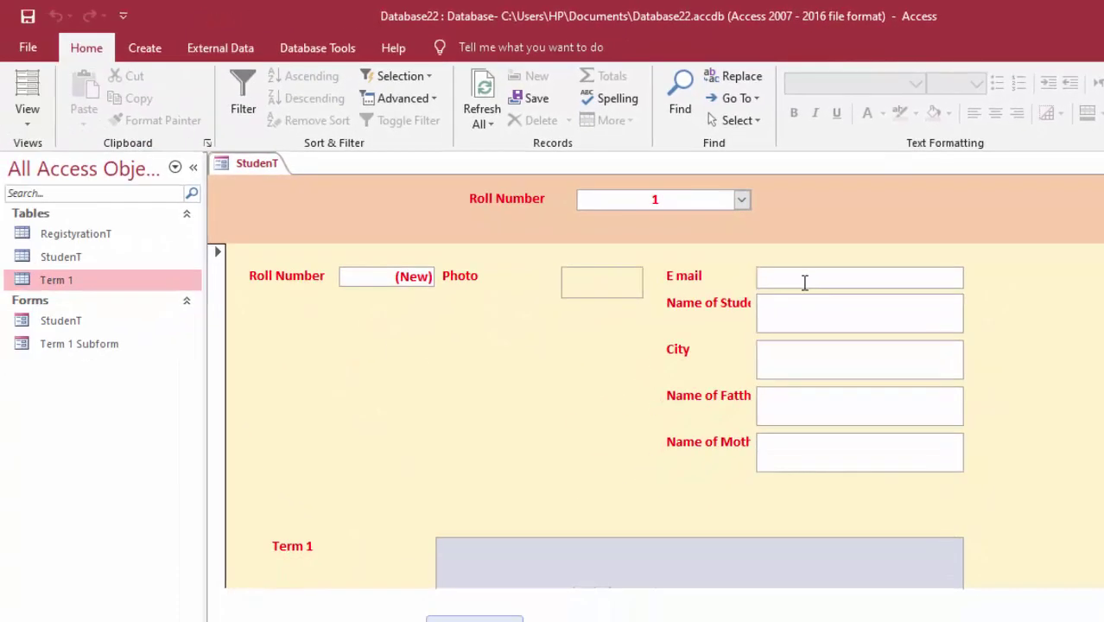
{"action": "left_click", "coordinate": [604, 298]}
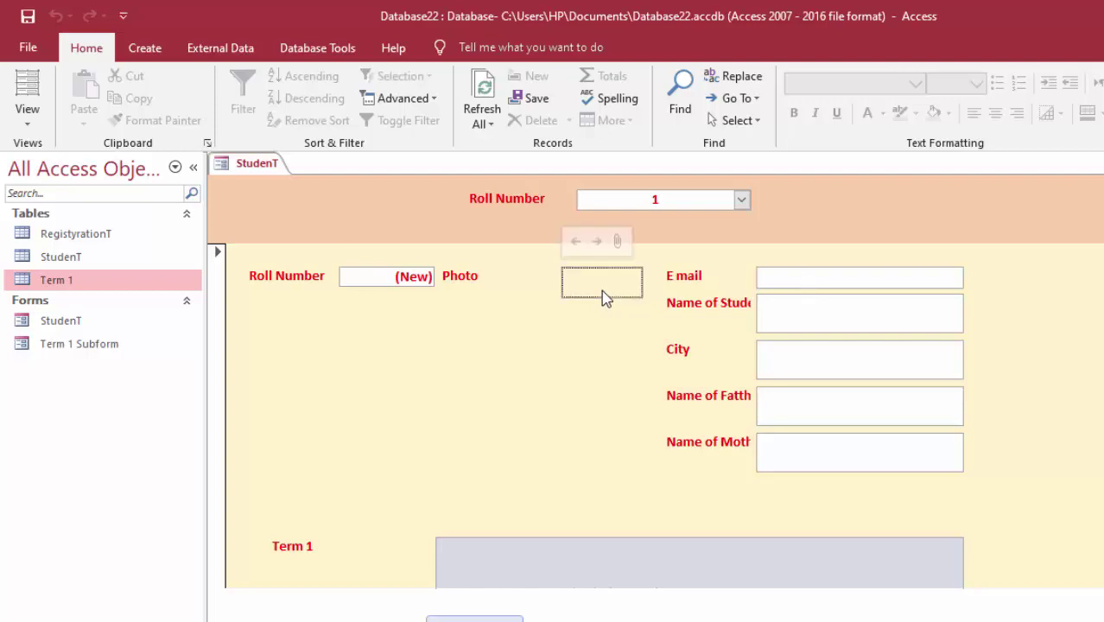
{"action": "left_click", "coordinate": [616, 246]}
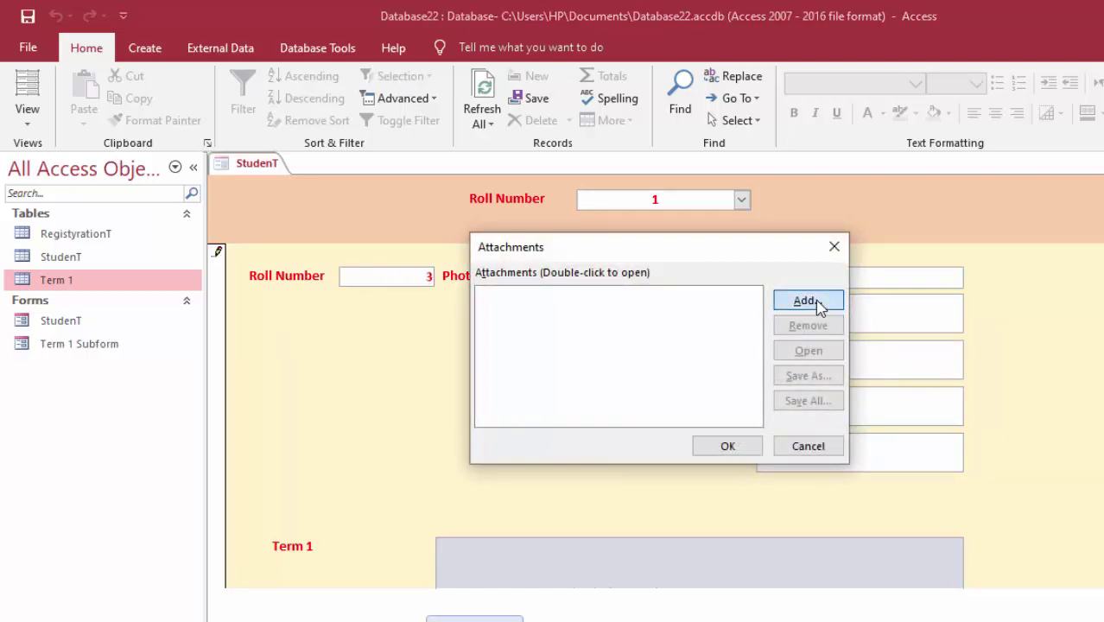
{"action": "left_click", "coordinate": [808, 301]}
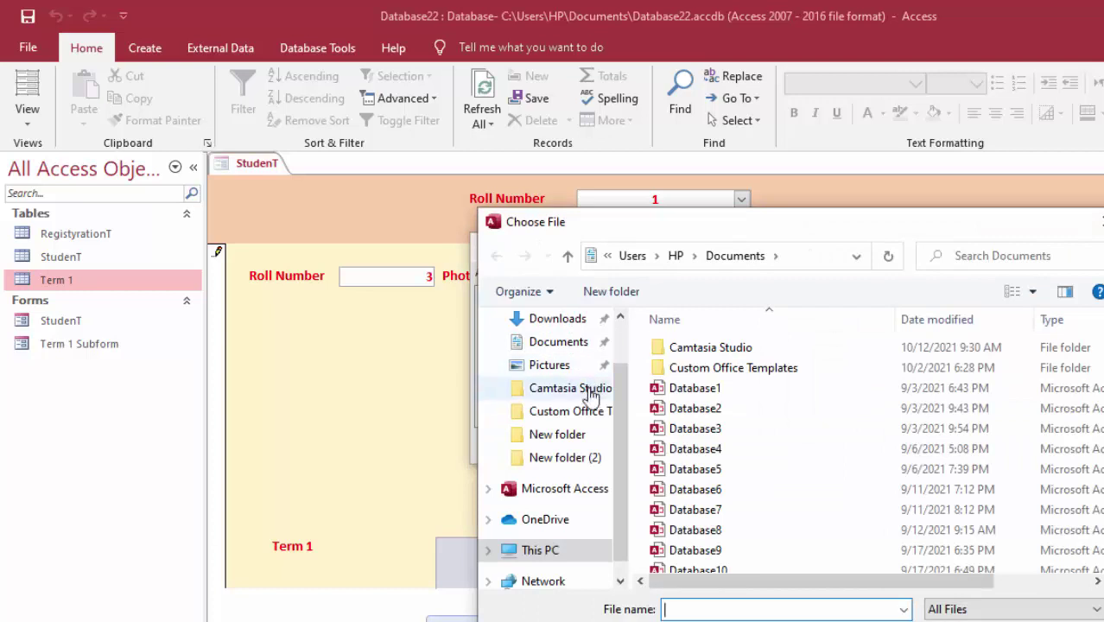
{"action": "left_click", "coordinate": [569, 324]}
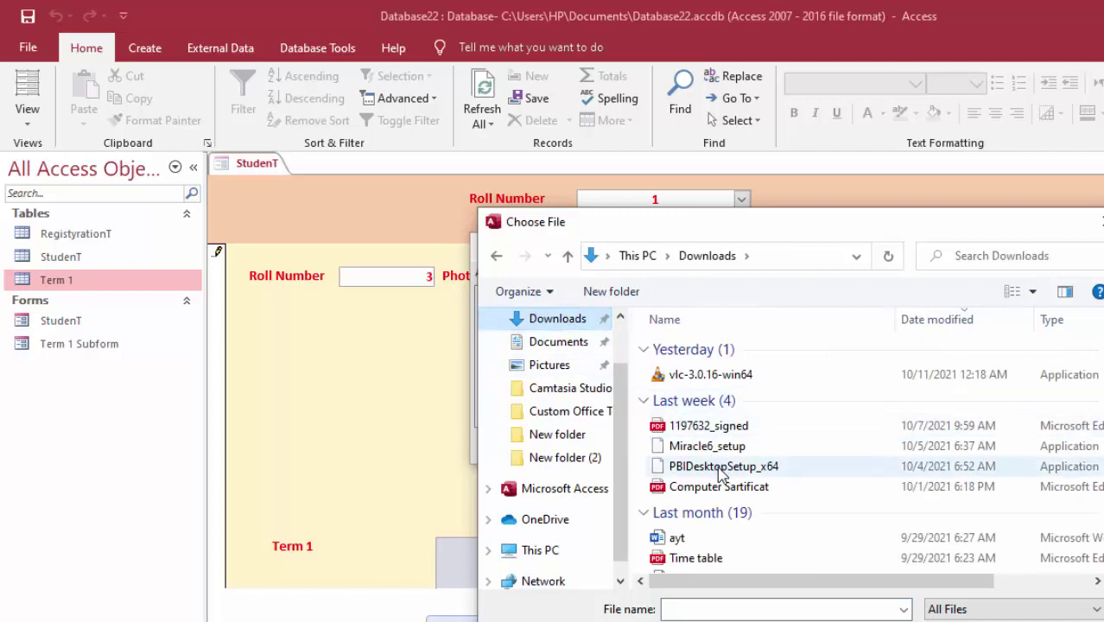
{"action": "scroll", "coordinate": [721, 475], "scroll_direction": "down", "scroll_amount": 2}
{"action": "scroll", "coordinate": [721, 475], "scroll_direction": "down", "scroll_amount": 1}
{"action": "scroll", "coordinate": [721, 480], "scroll_direction": "down", "scroll_amount": 3}
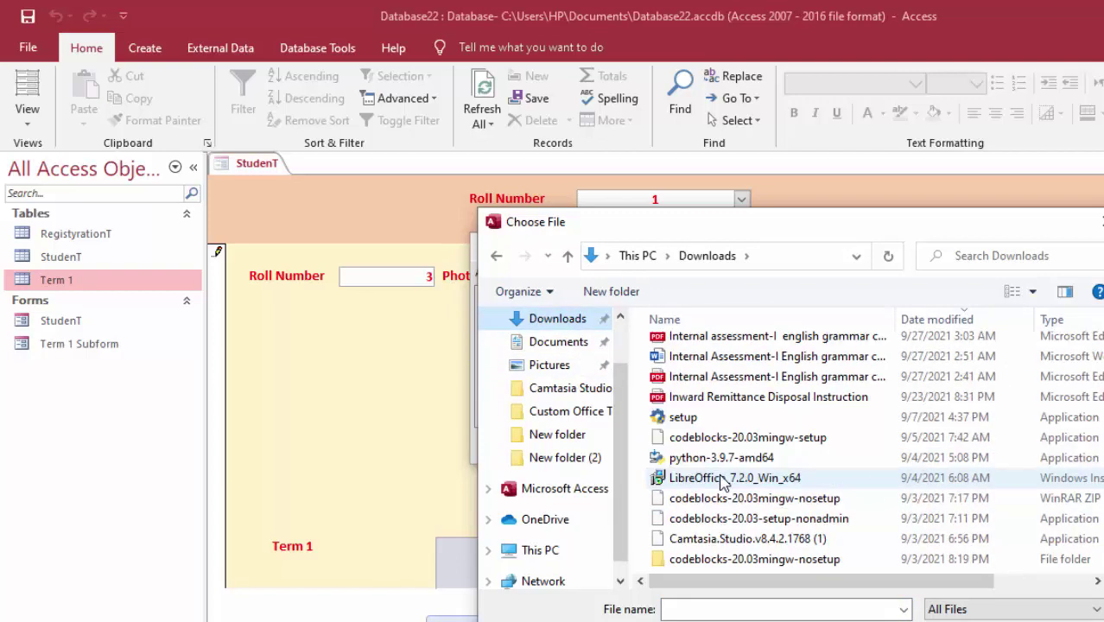
{"action": "scroll", "coordinate": [722, 484], "scroll_direction": "up", "scroll_amount": 6}
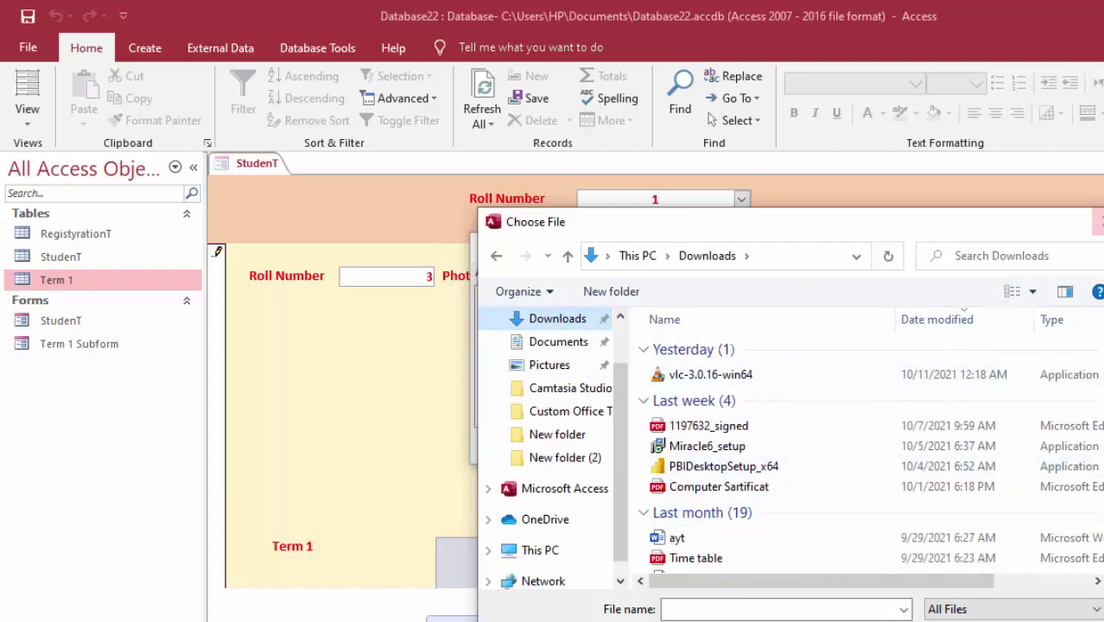
{"action": "left_click", "coordinate": [1095, 222]}
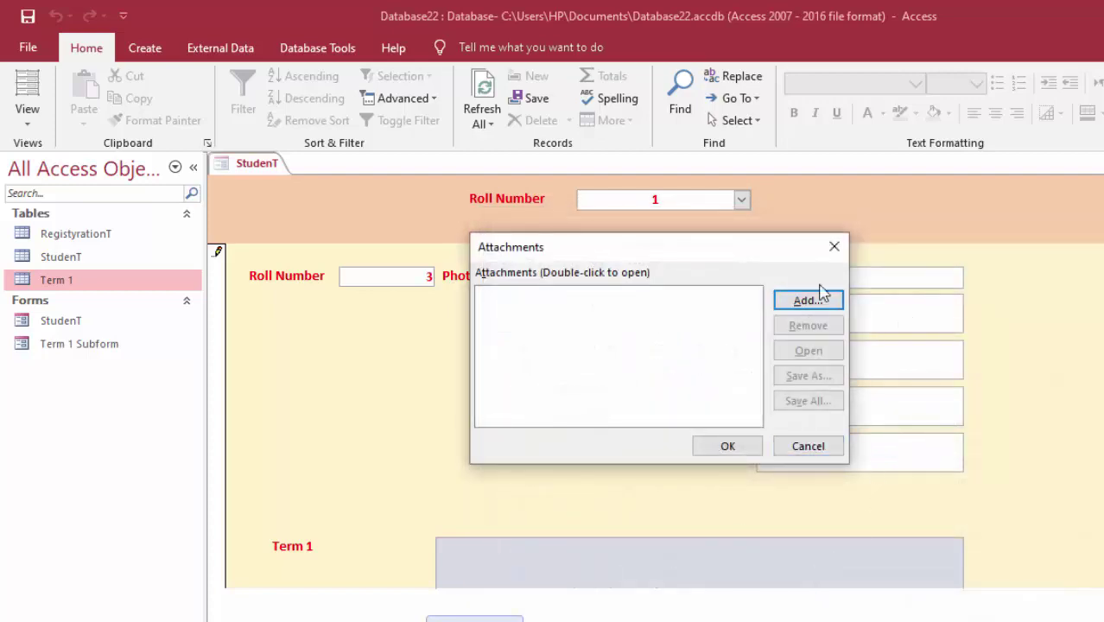
{"action": "left_click", "coordinate": [834, 248]}
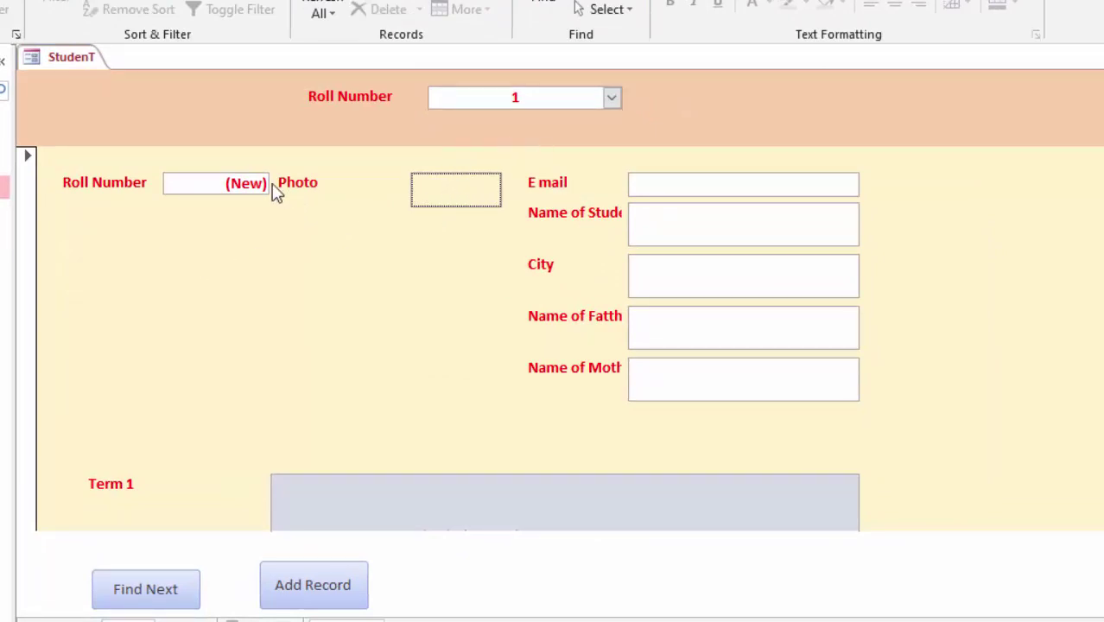
Enter the new student's e-mail address, name, city and father's name, tabbing between fields
{"action": "left_click", "coordinate": [743, 193]}
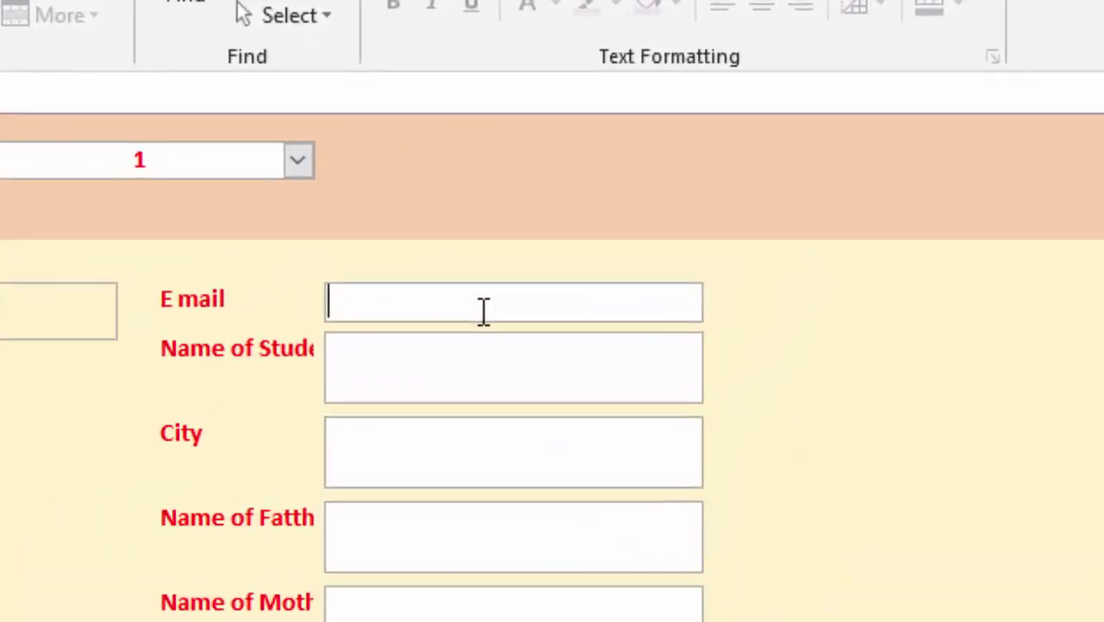
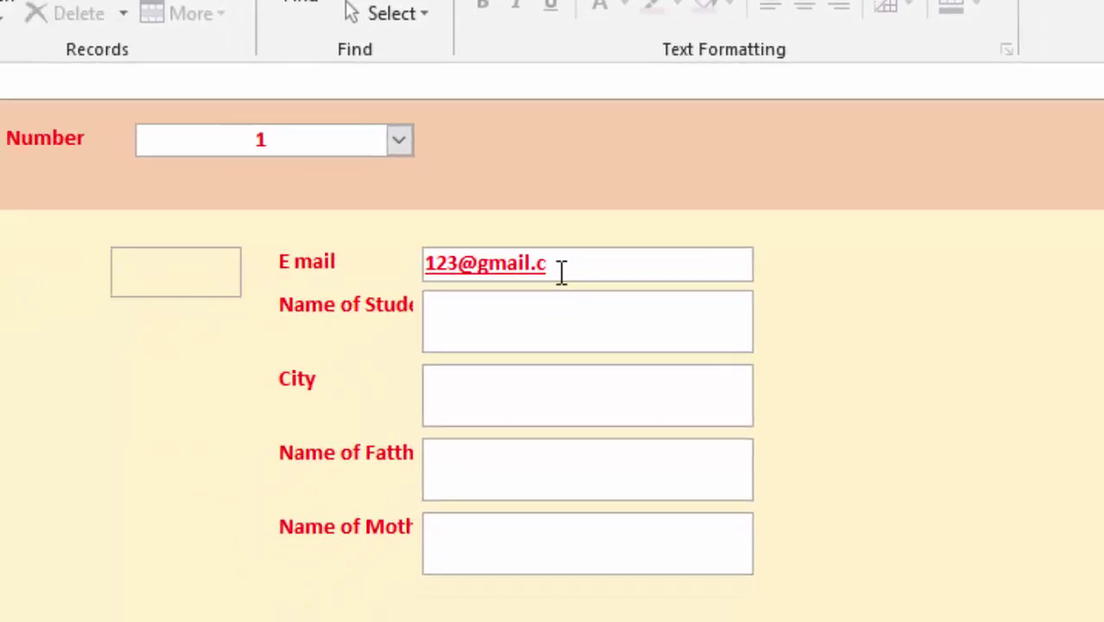
{"action": "key", "text": "Tab"}
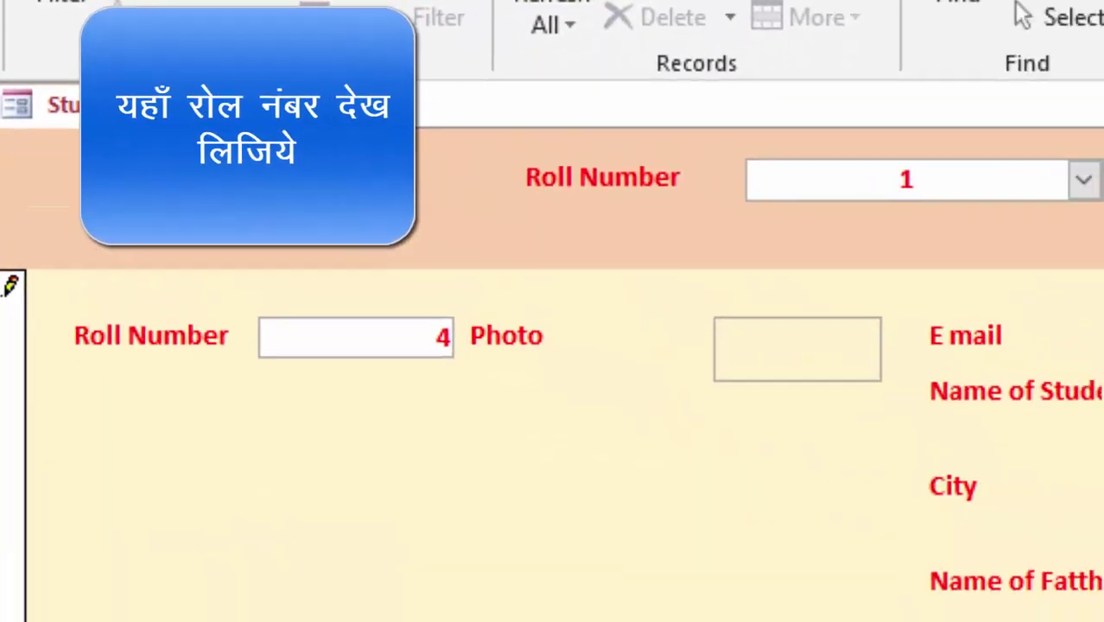
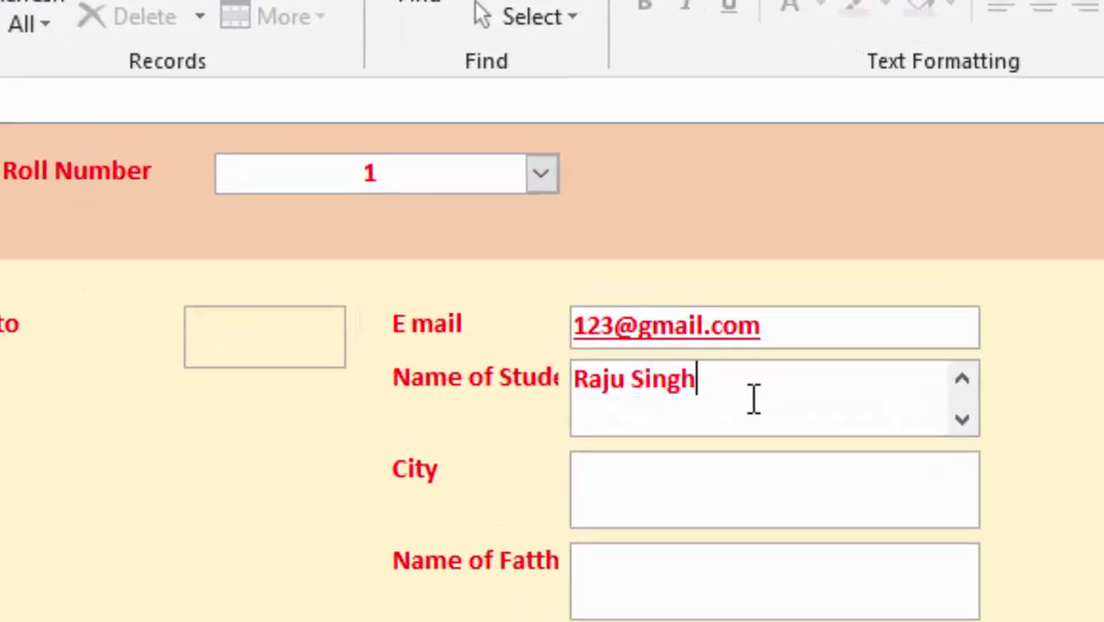
{"action": "key", "text": "Tab"}
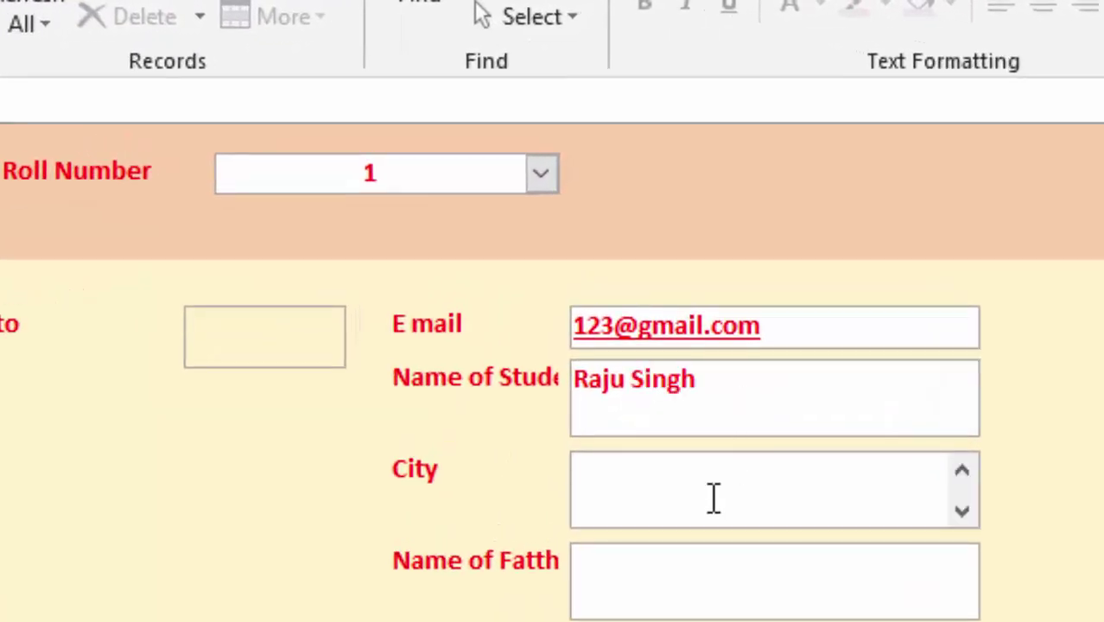
{"action": "type", "text": "G"}
{"action": "type", "text": "ora"}
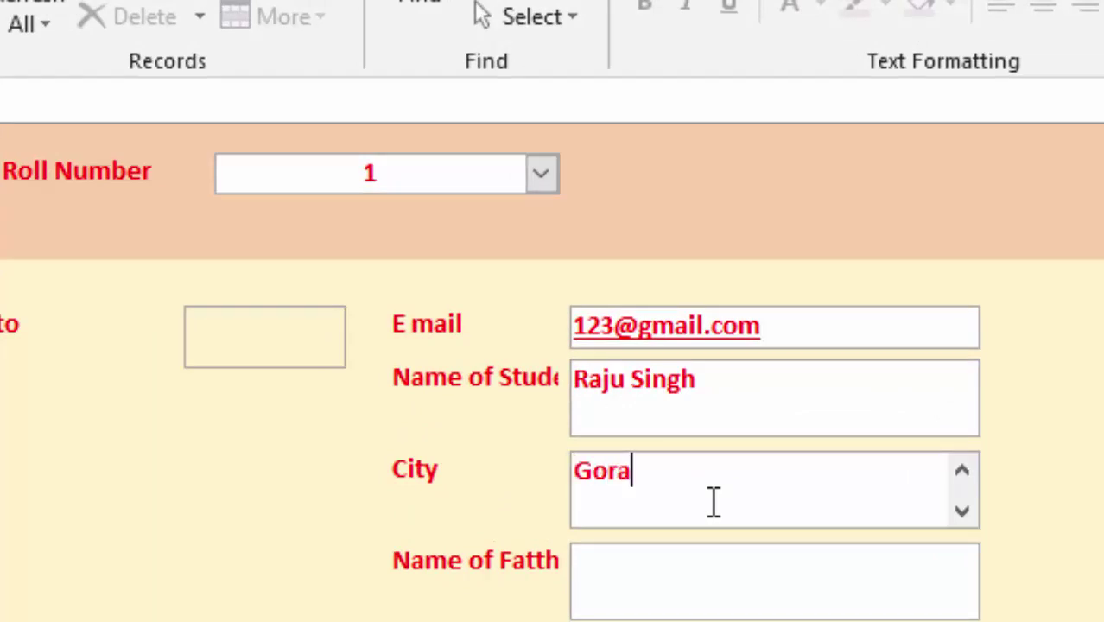
{"action": "type", "text": "khpur"}
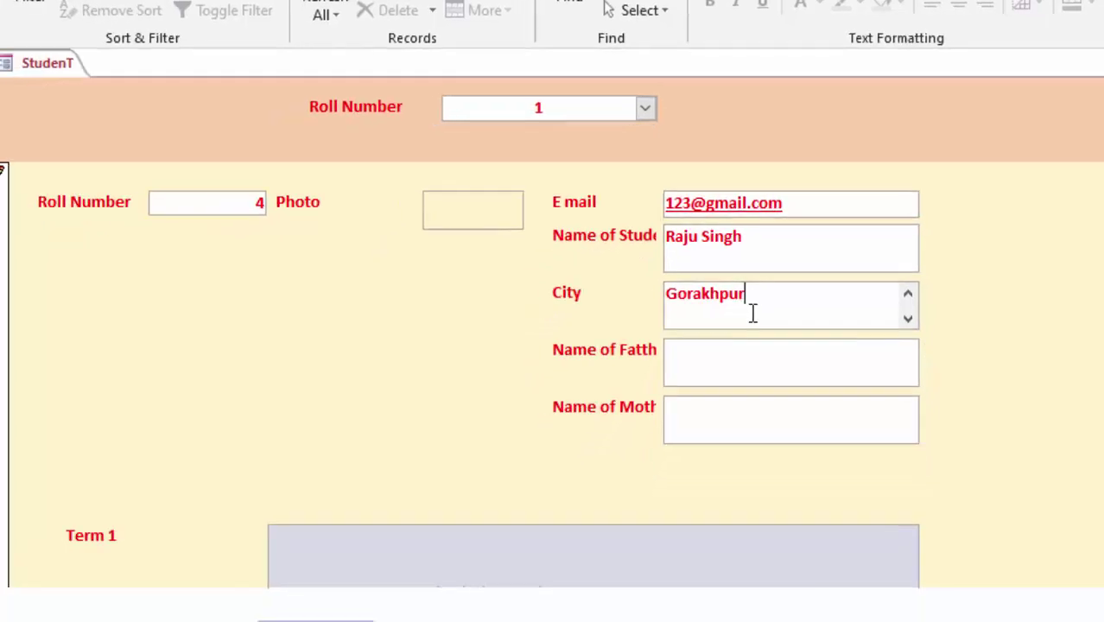
{"action": "key", "text": "Tab"}
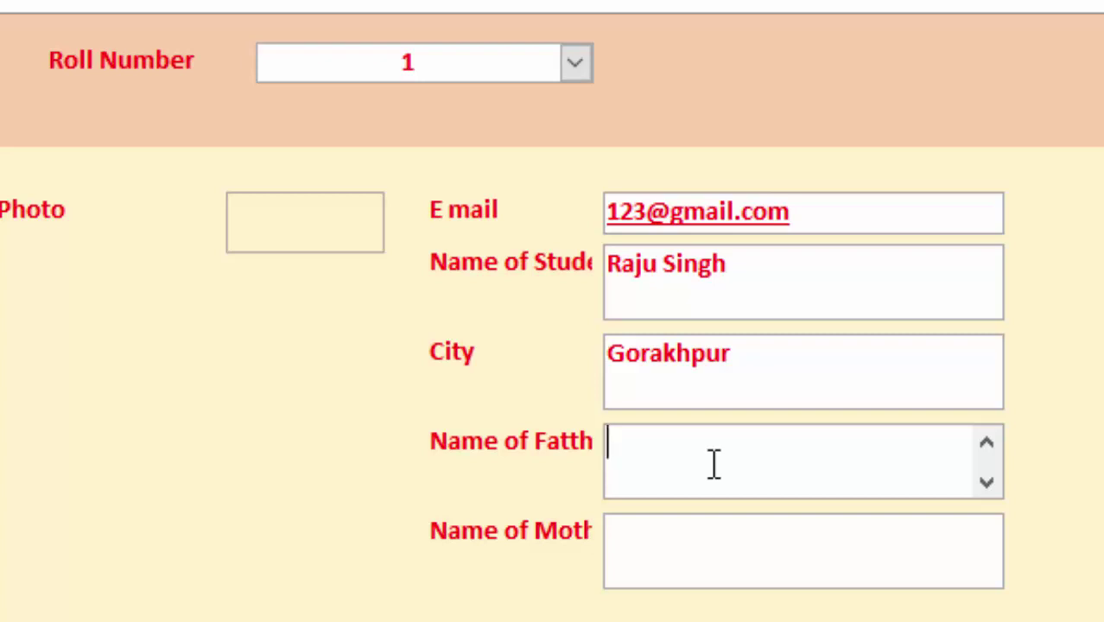
{"action": "type", "text": "Suya"}
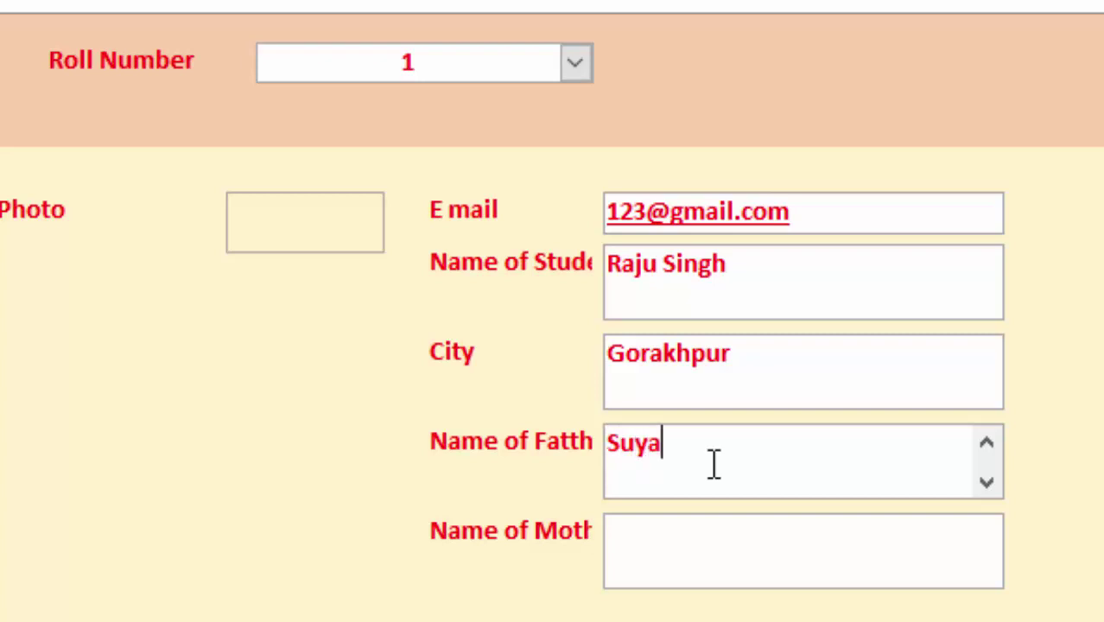
{"action": "type", "text": "1"}
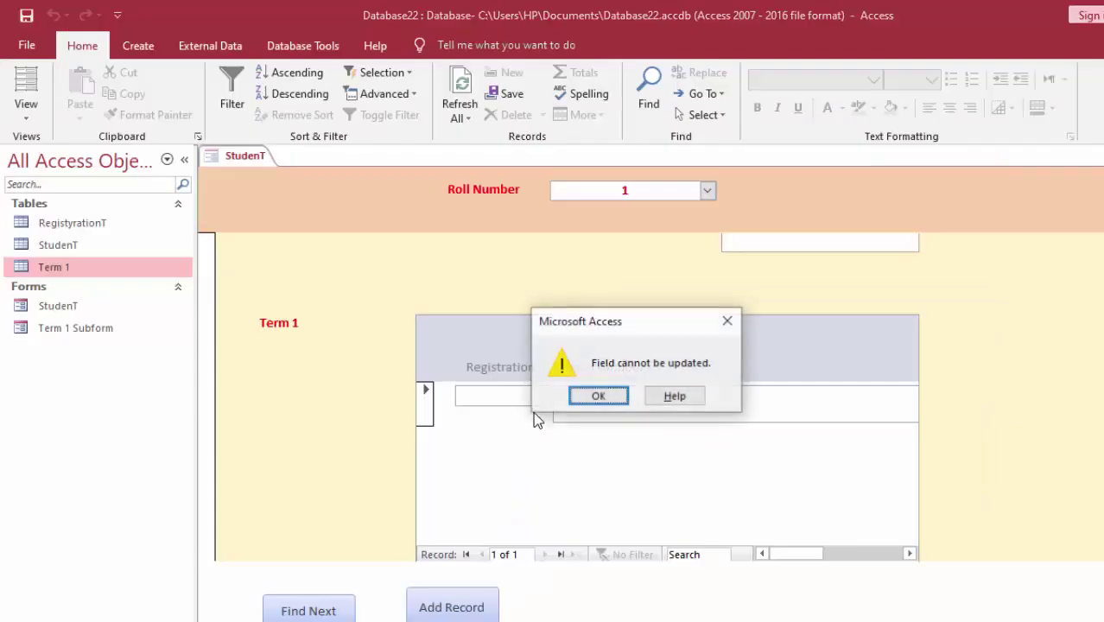
{"action": "key", "text": "Tab"}
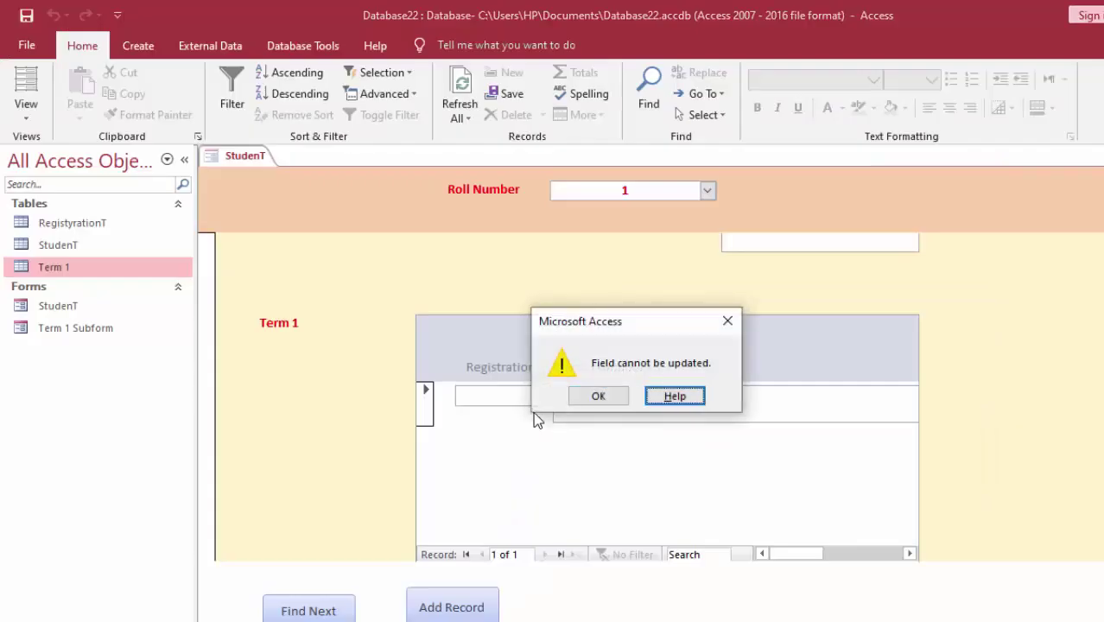
Dismiss the 'Field cannot be updated' warning, commit the subform entry and close the form
{"action": "left_click", "coordinate": [596, 397]}
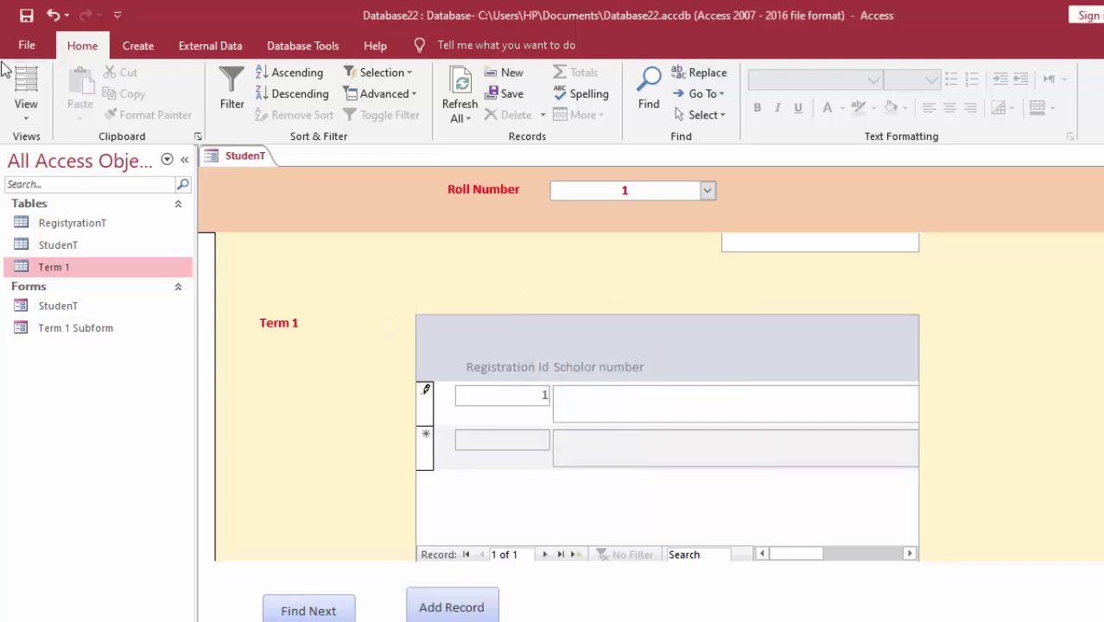
{"action": "left_click", "coordinate": [26, 14]}
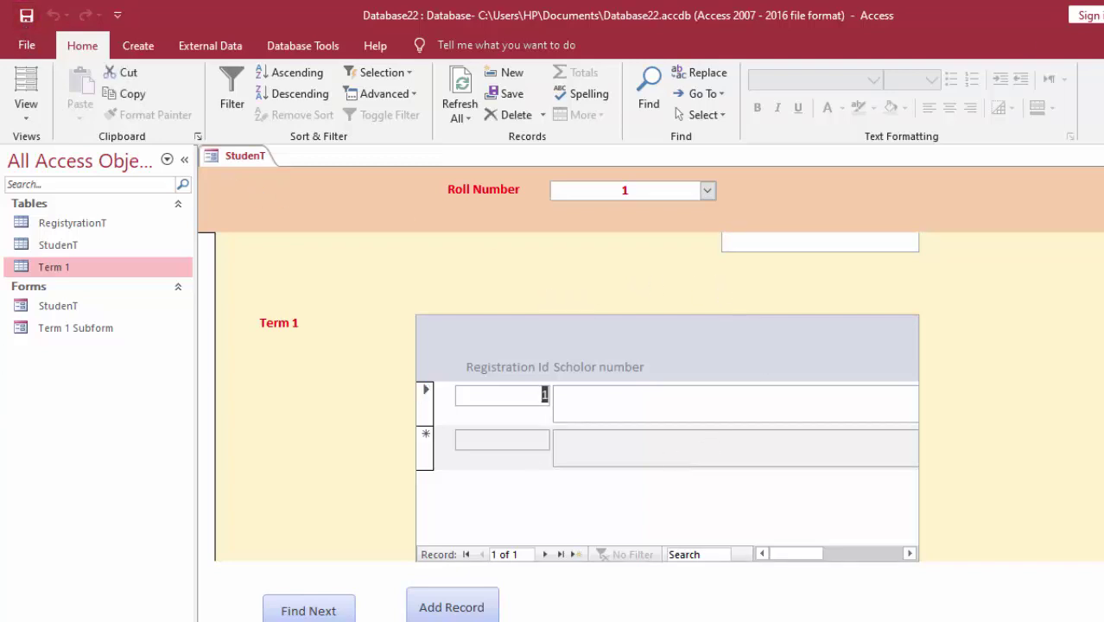
{"action": "key", "text": "ctrl+w"}
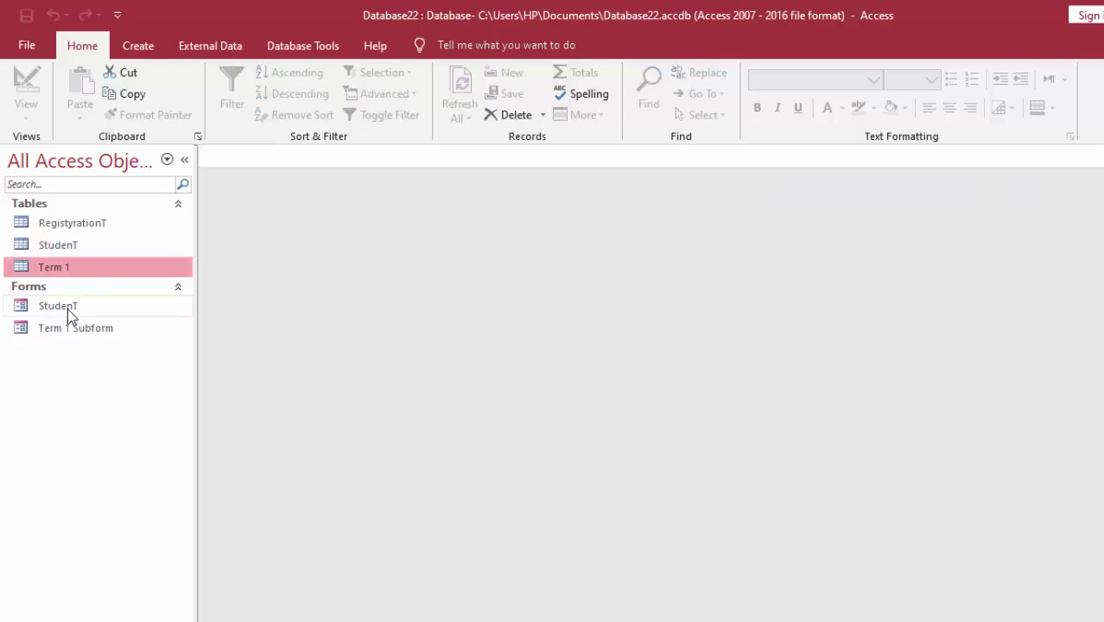
Reopen the StudentT form and look up roll number 4
{"action": "double_click", "coordinate": [82, 310]}
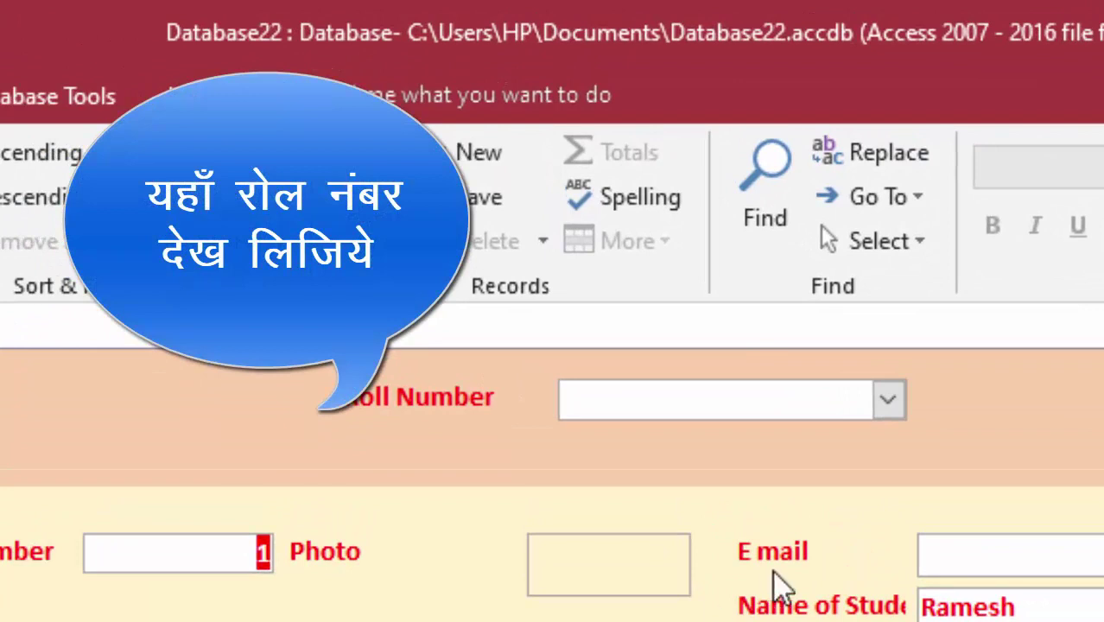
{"action": "left_click", "coordinate": [884, 402]}
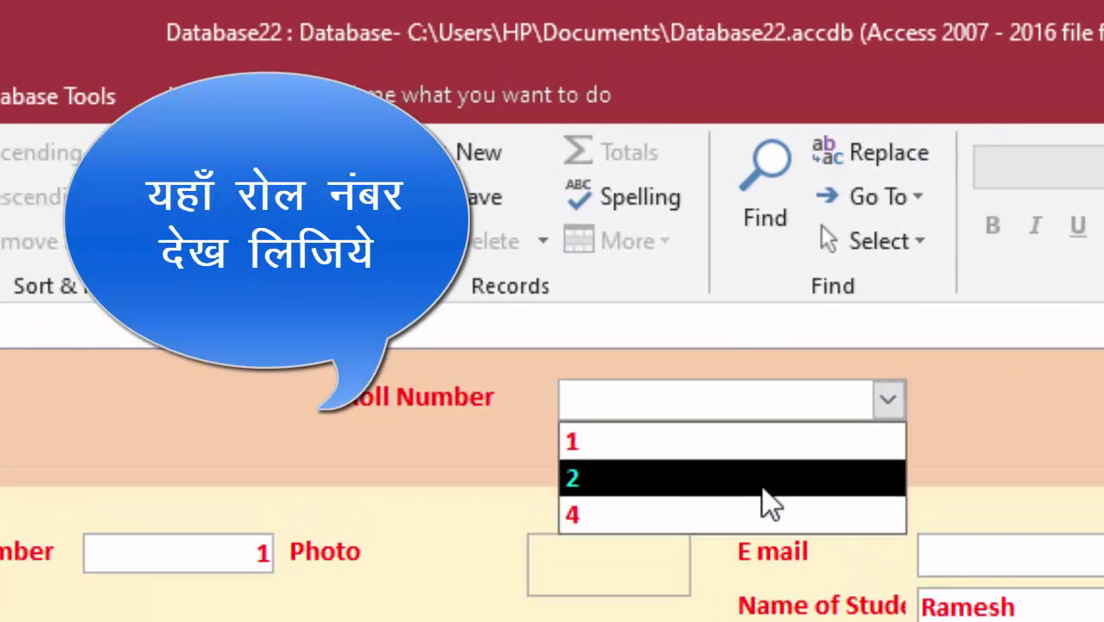
{"action": "left_click", "coordinate": [711, 518]}
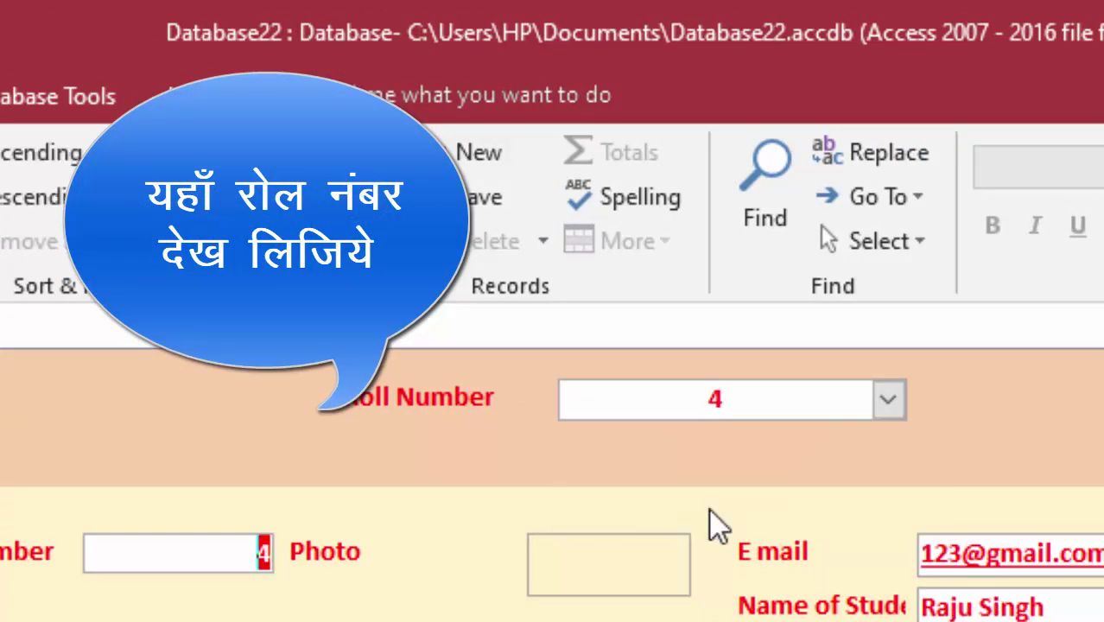